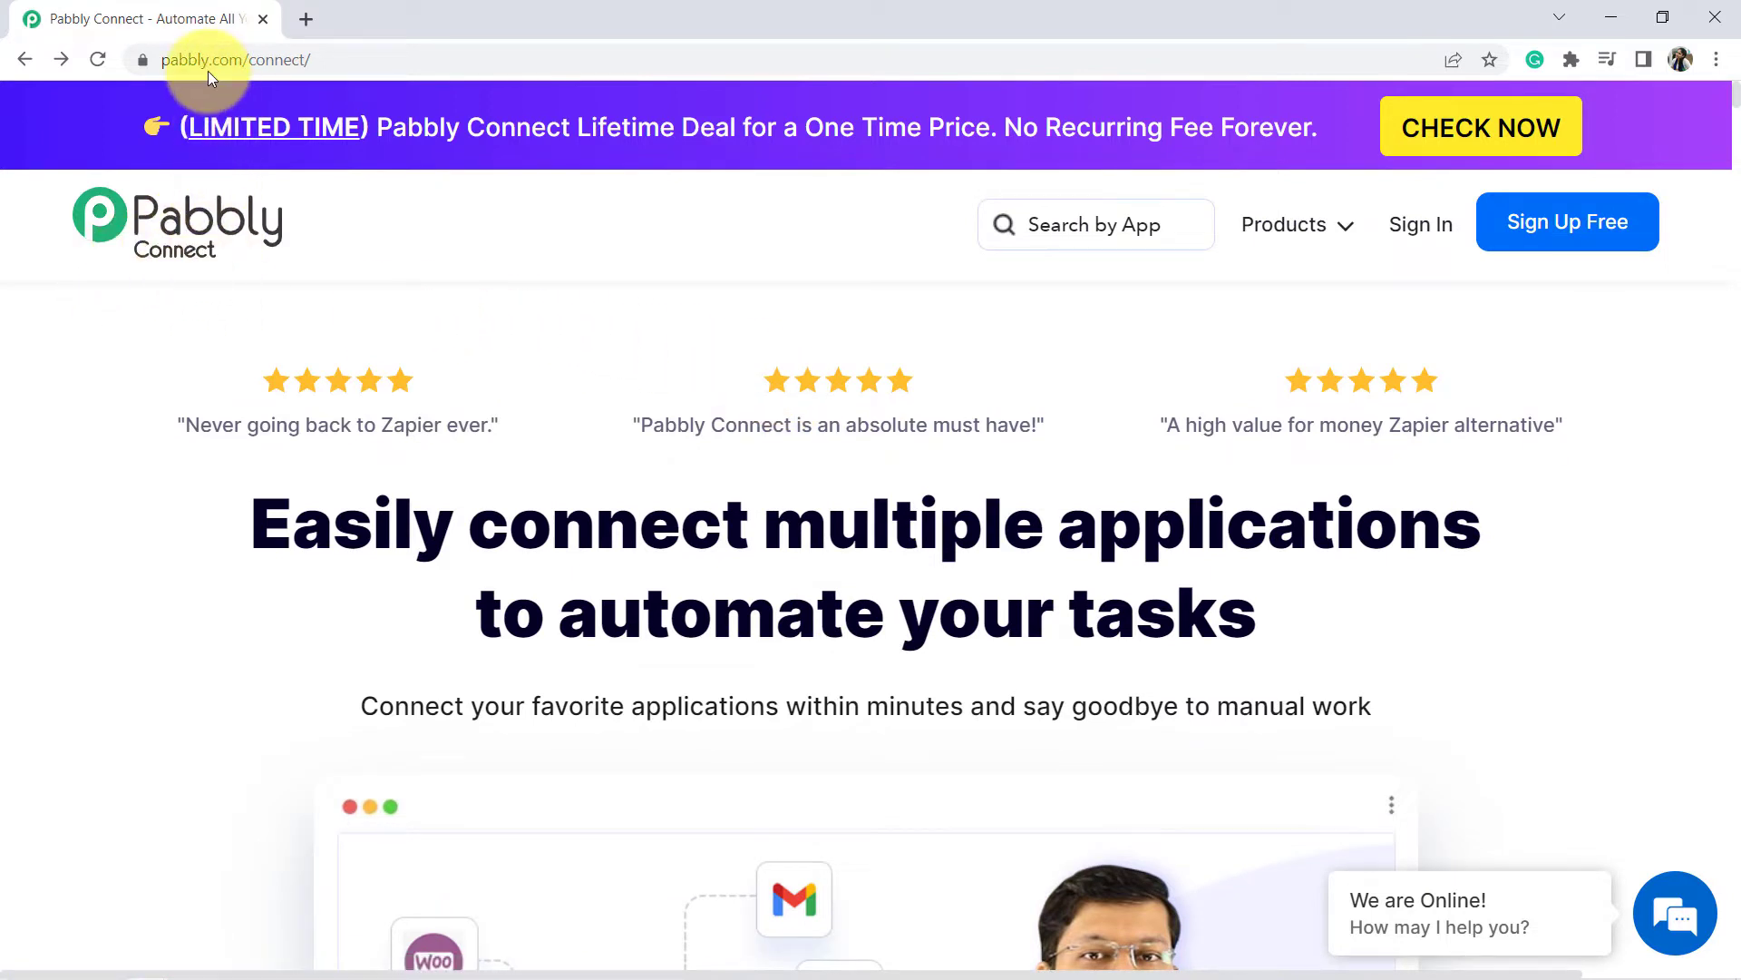
Sign in to the Pabbly account and launch Pabbly Connect from the All Apps list.
left_click_drag(182, 64, 405, 60)
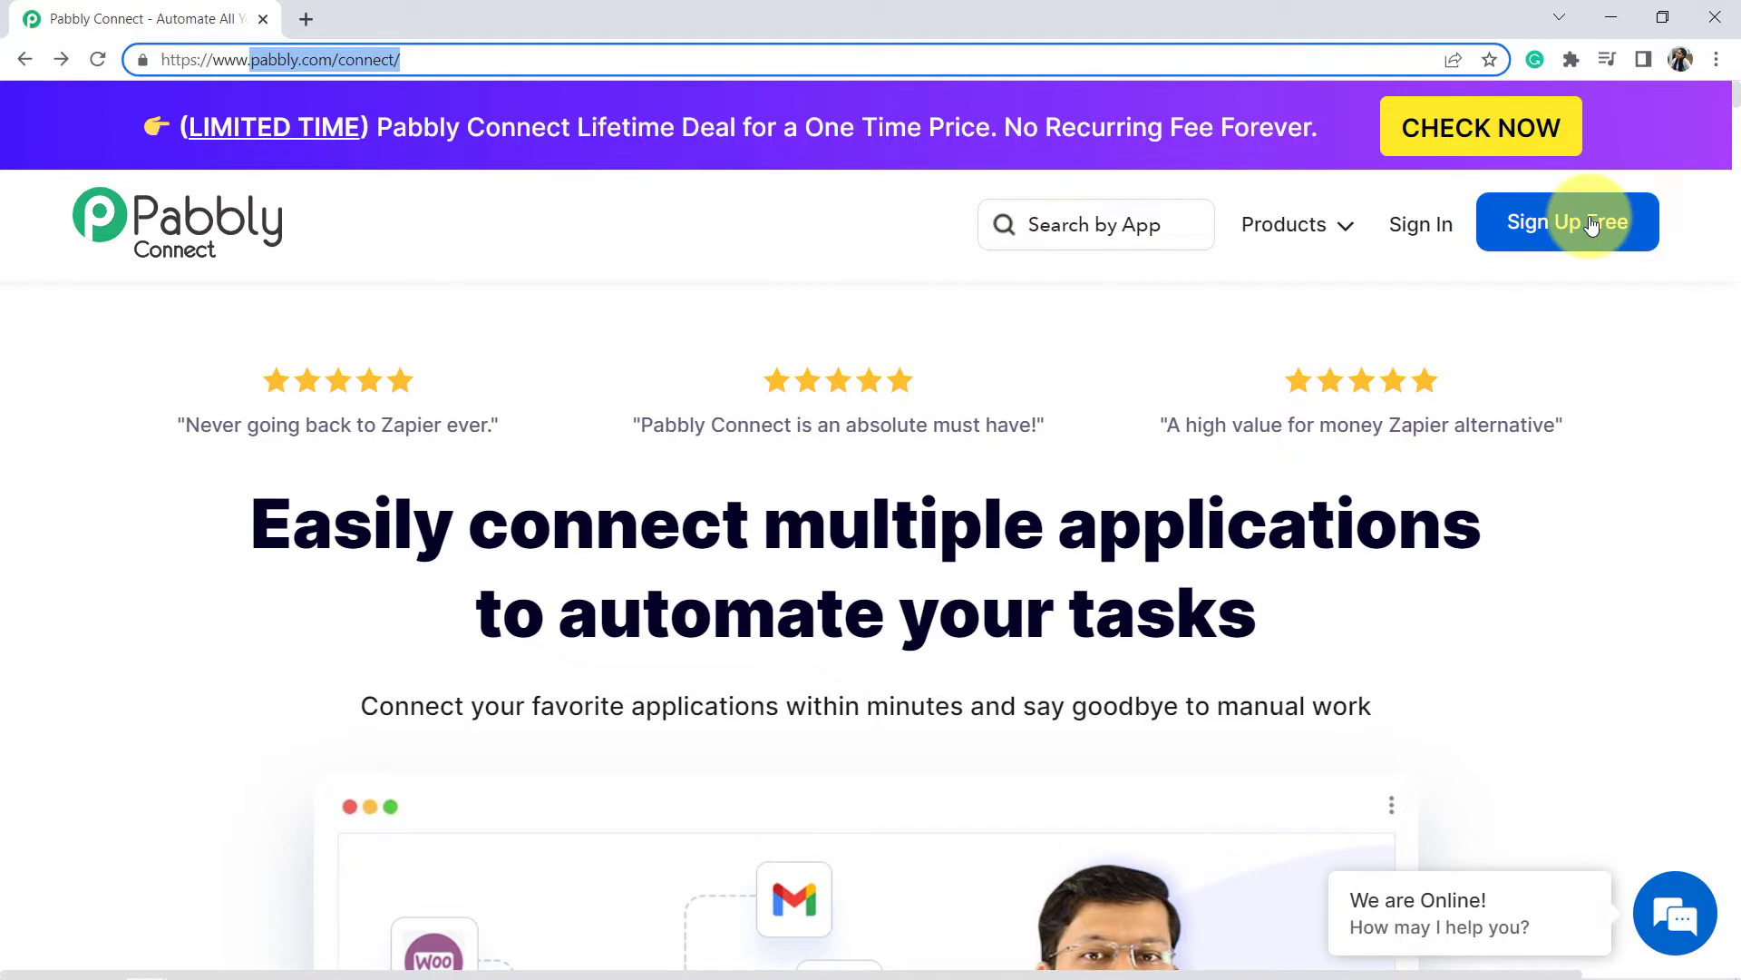
left_click(1420, 234)
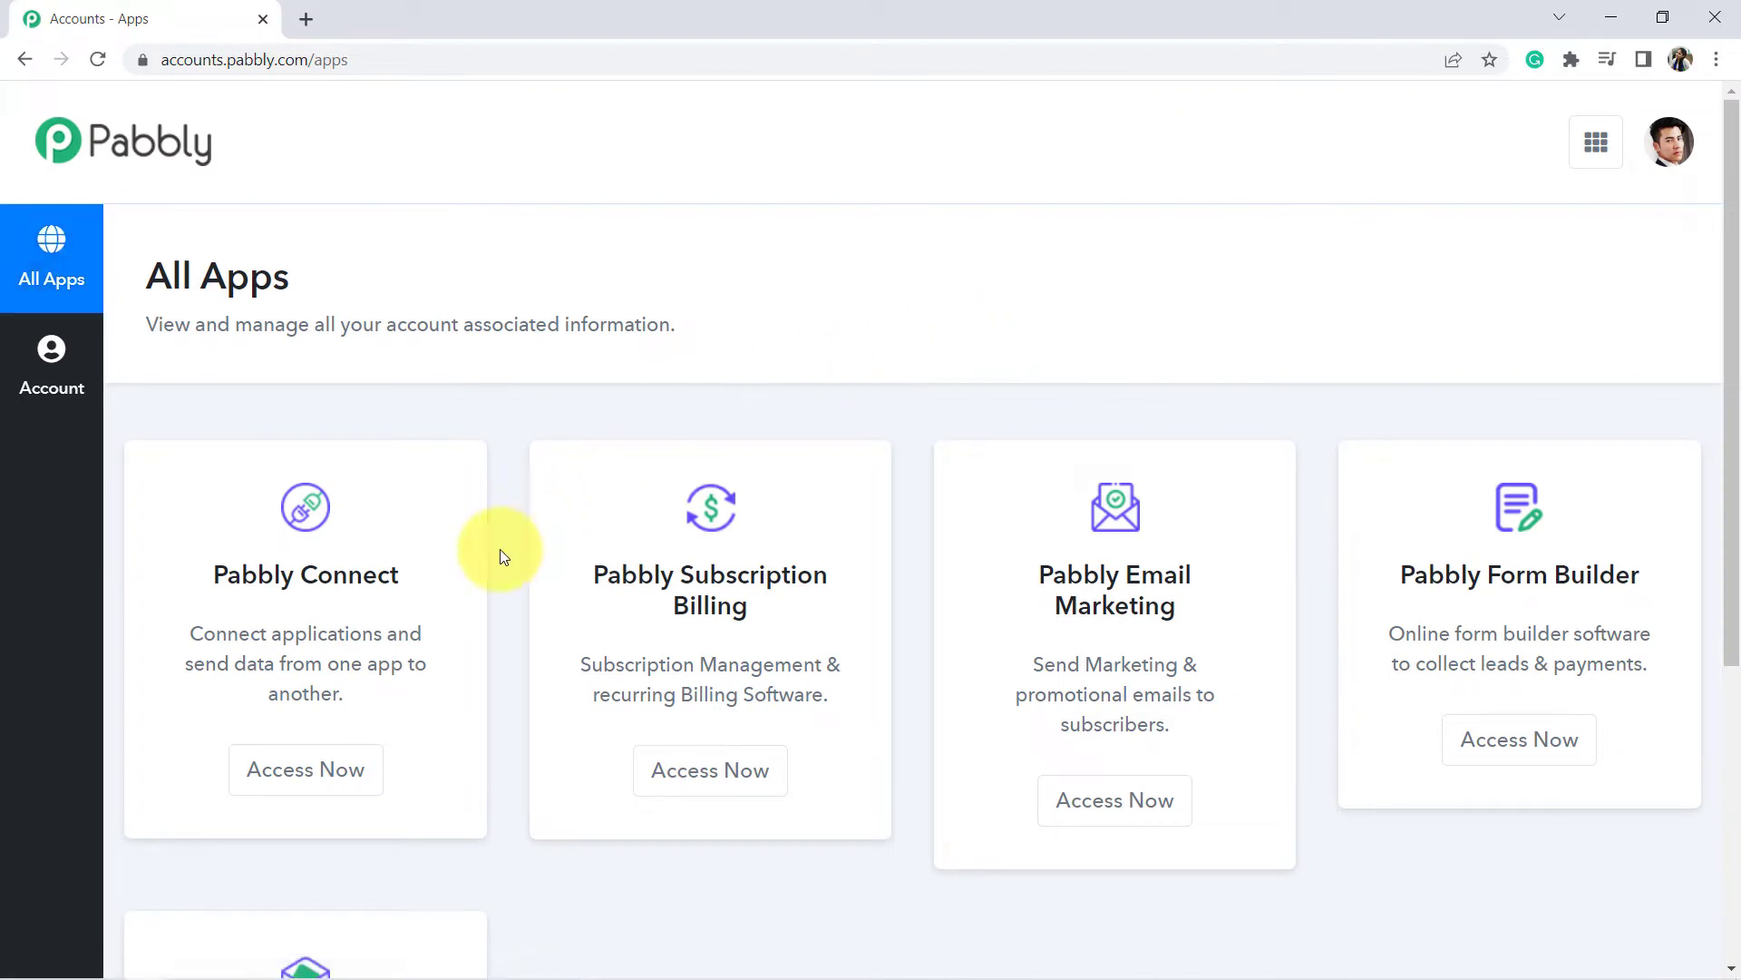
left_click(284, 784)
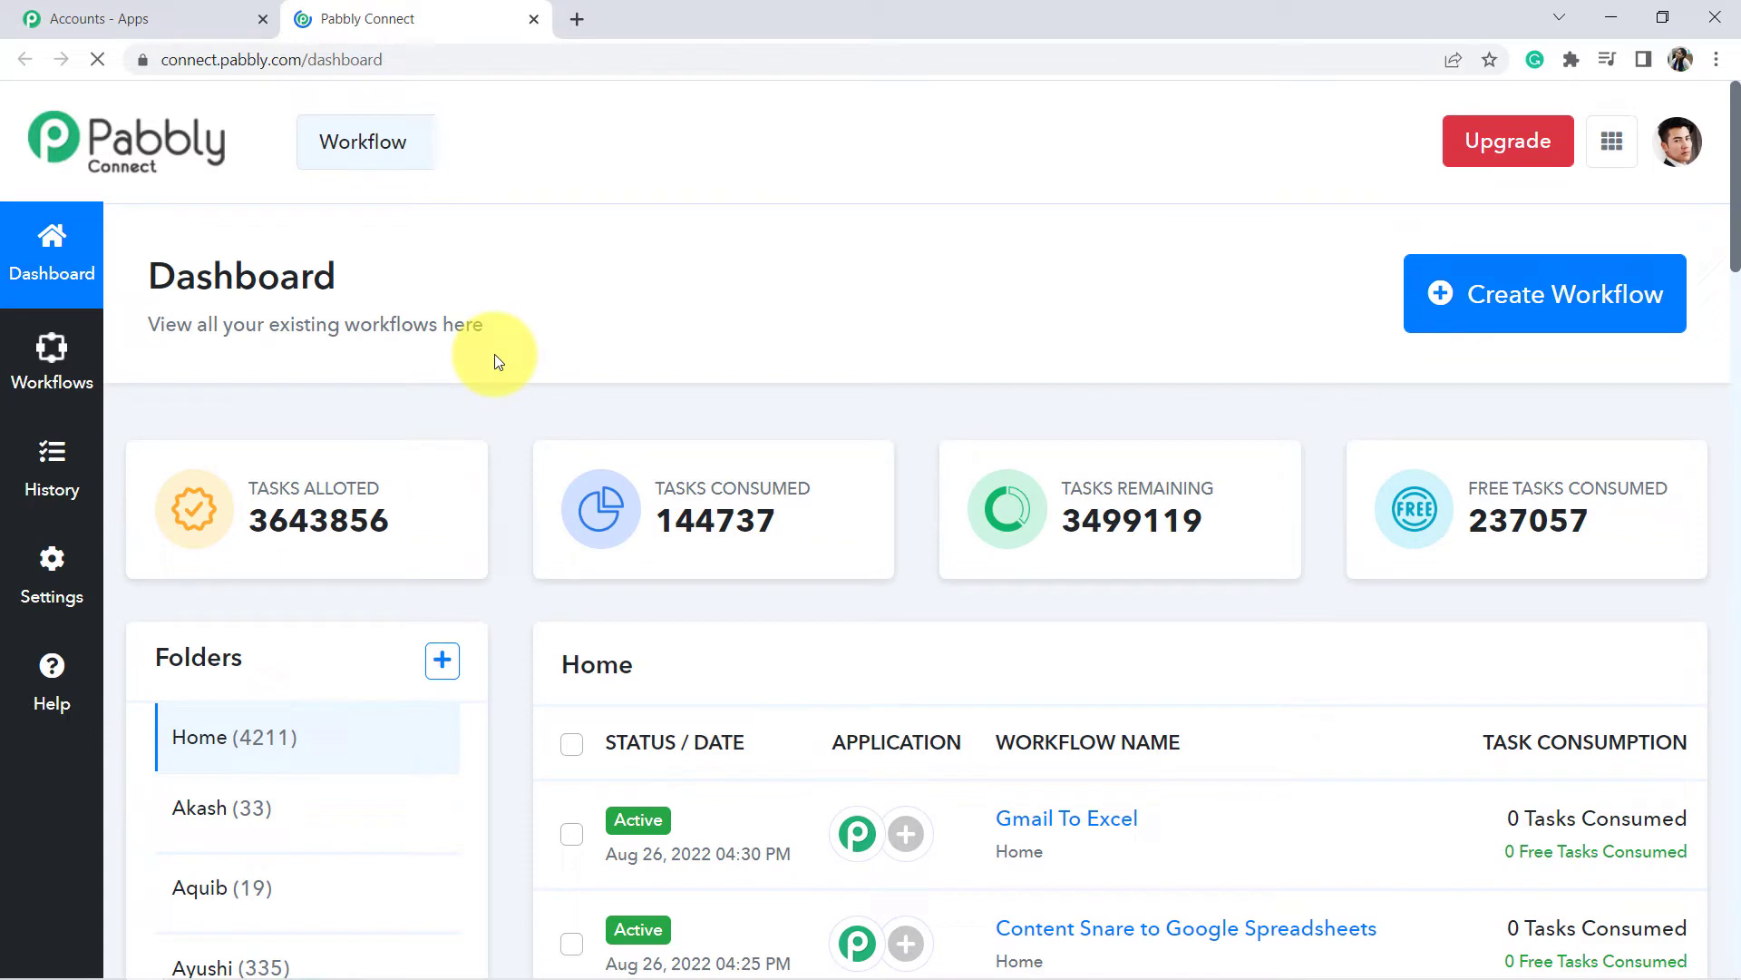
Create a workflow named 'Instamojo to MS Excel Automation' and collapse its trigger step.
left_click(1476, 311)
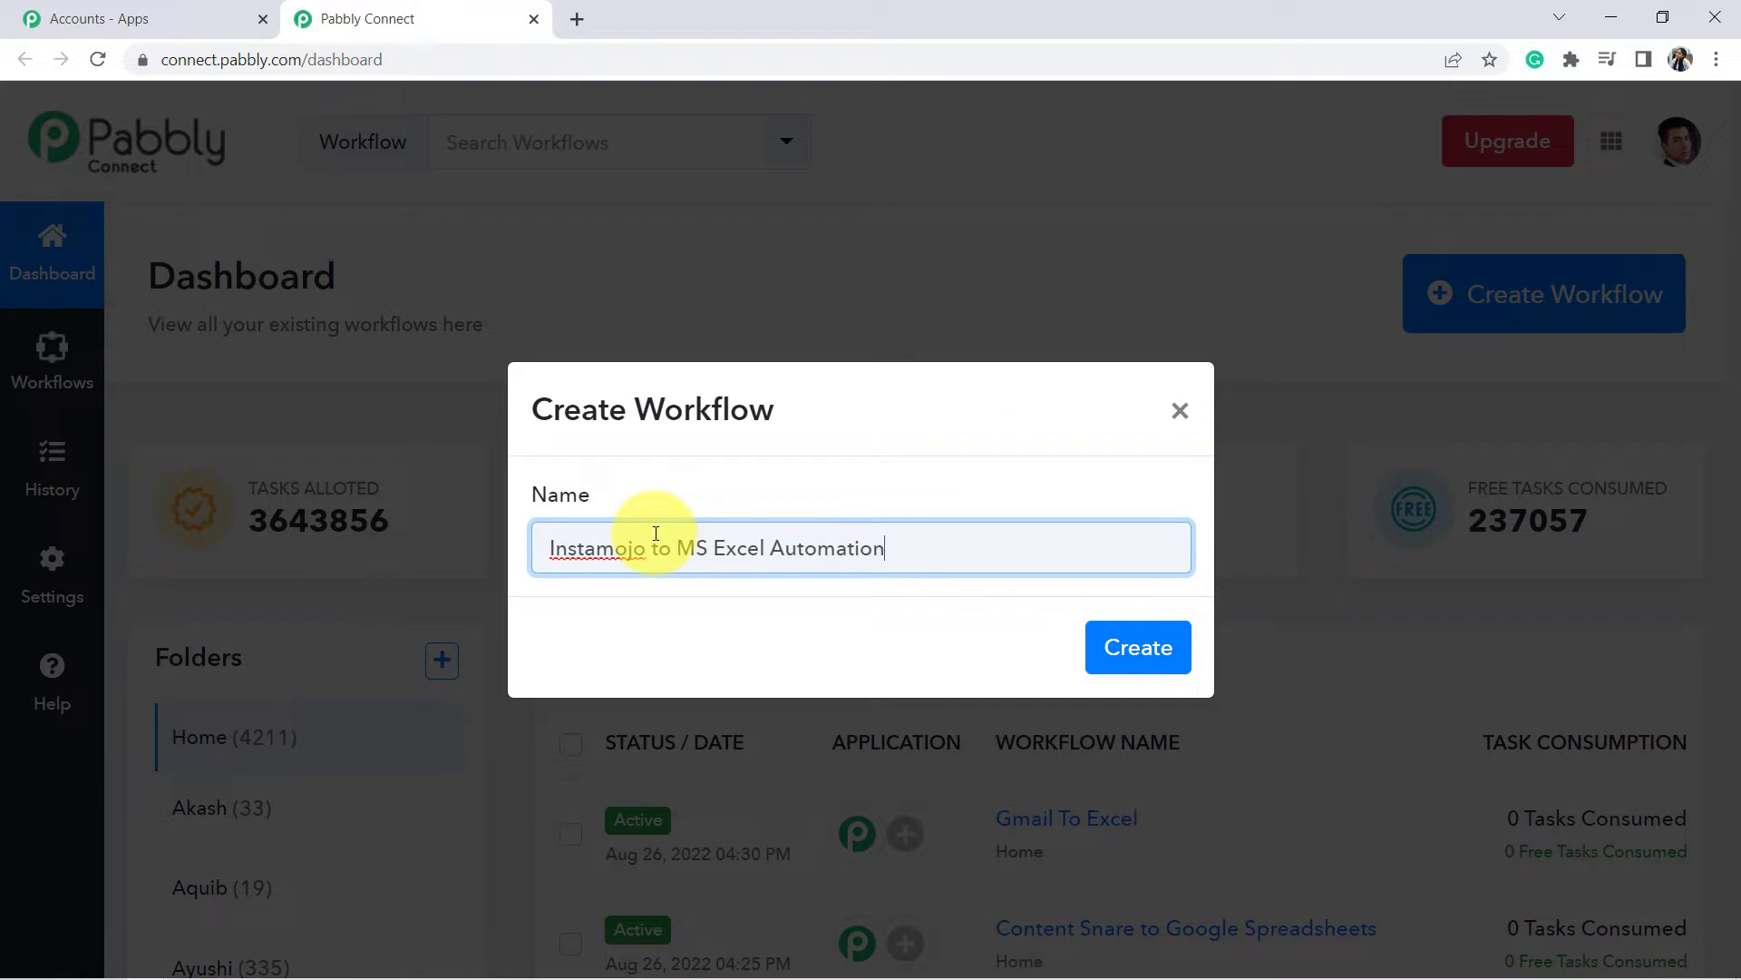
left_click(1170, 645)
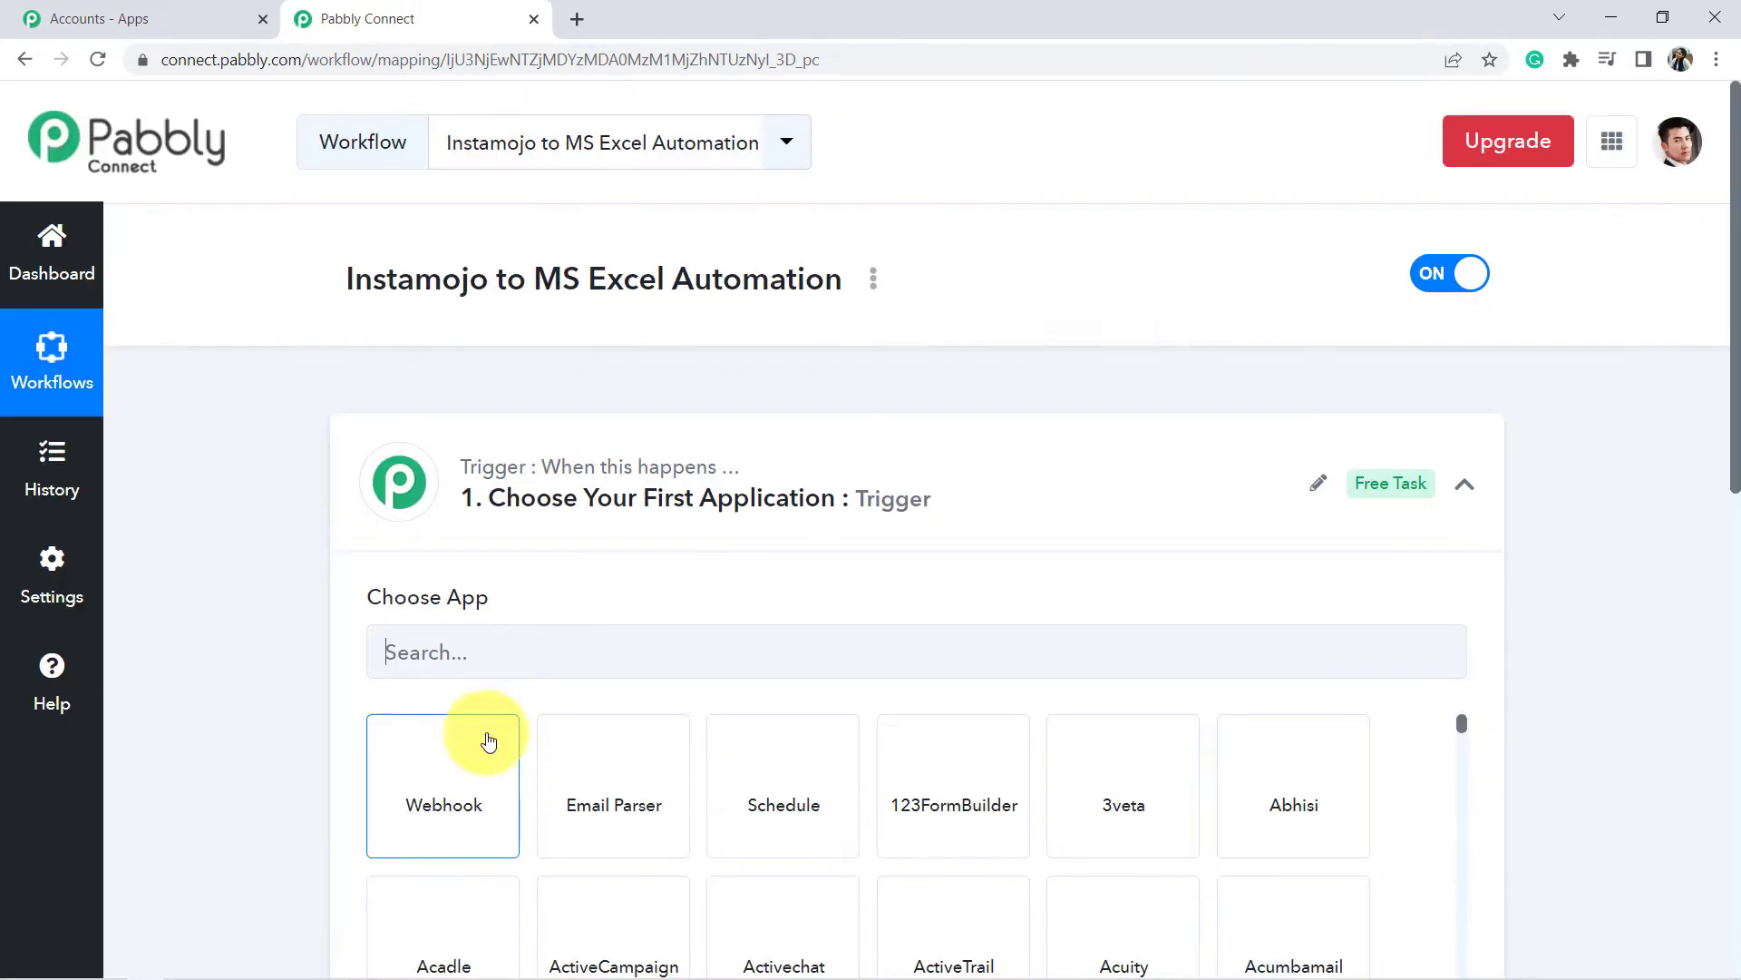
left_click(599, 499)
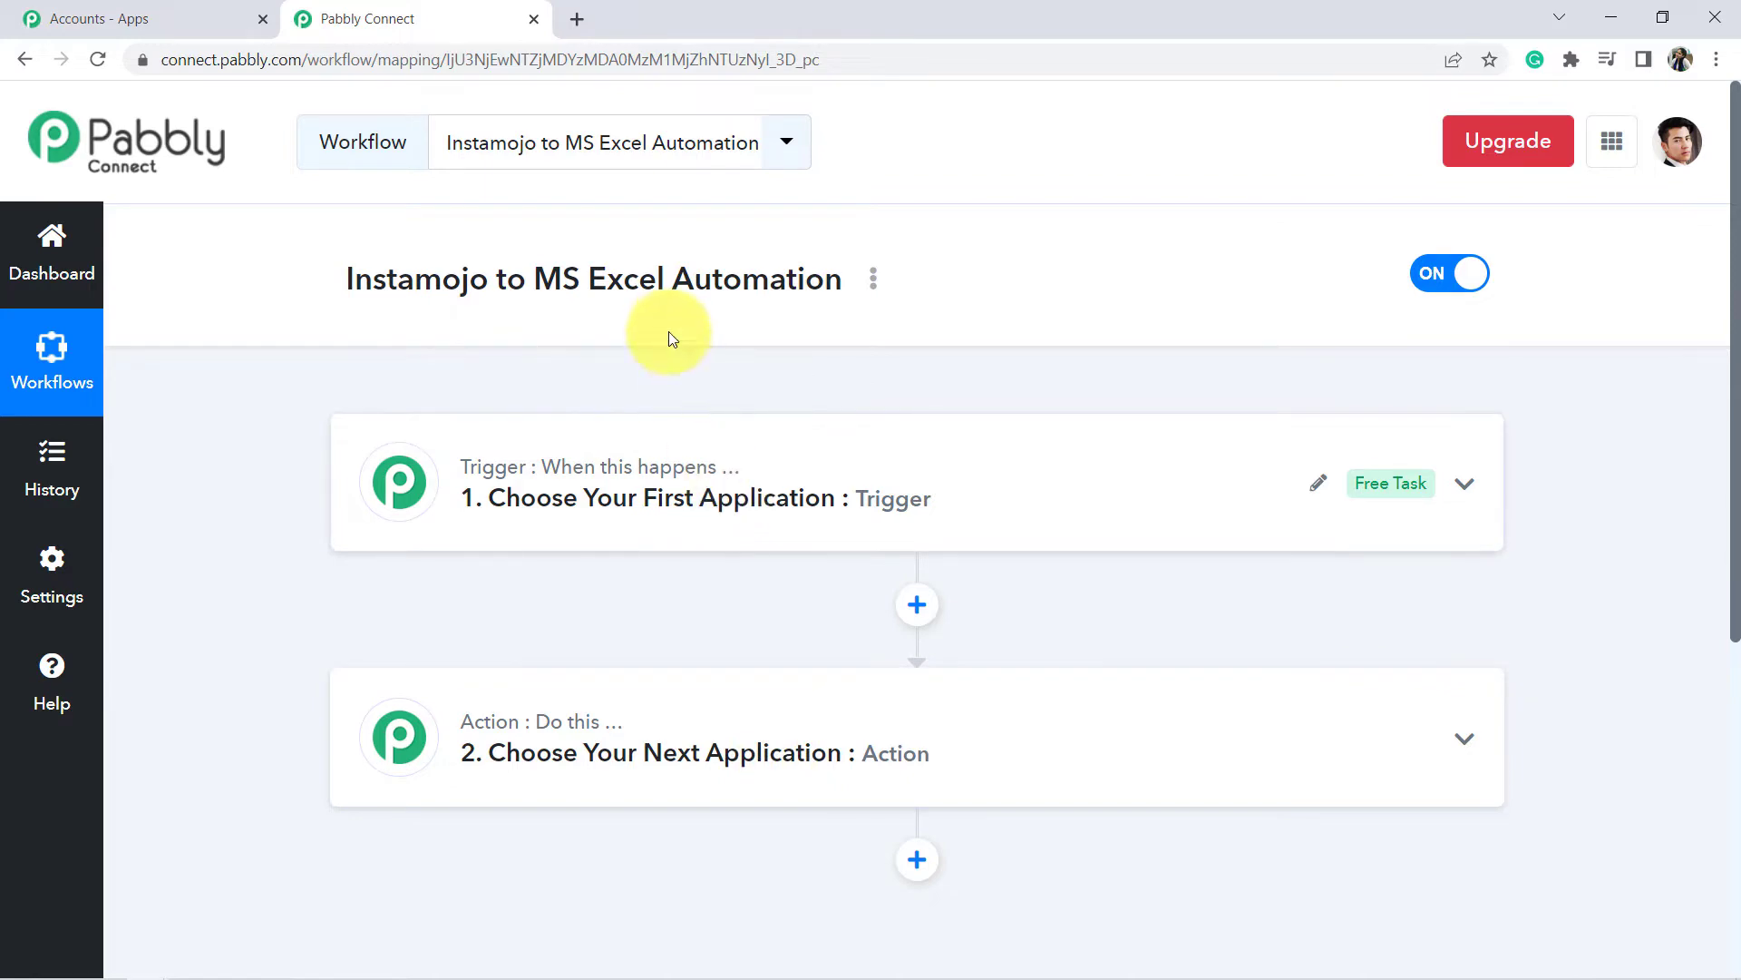
Set the trigger app to Instamojo with the New Sale trigger event.
left_click(504, 447)
left_click(455, 441)
type("i")
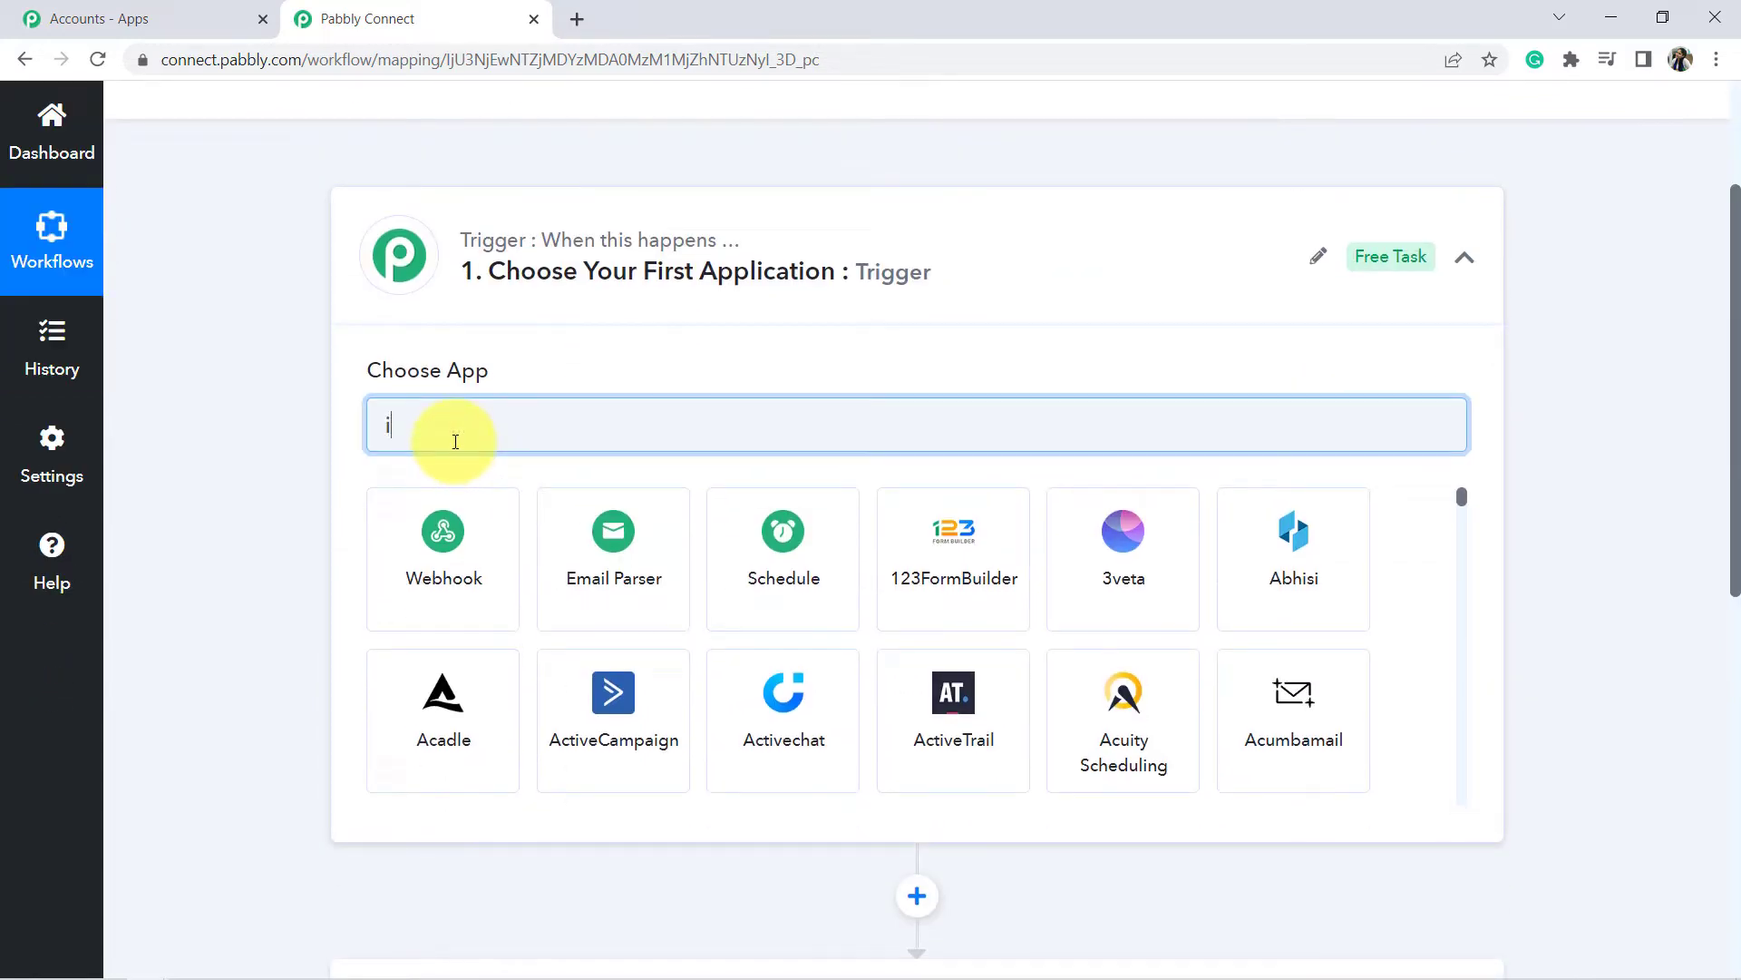
type("nsta")
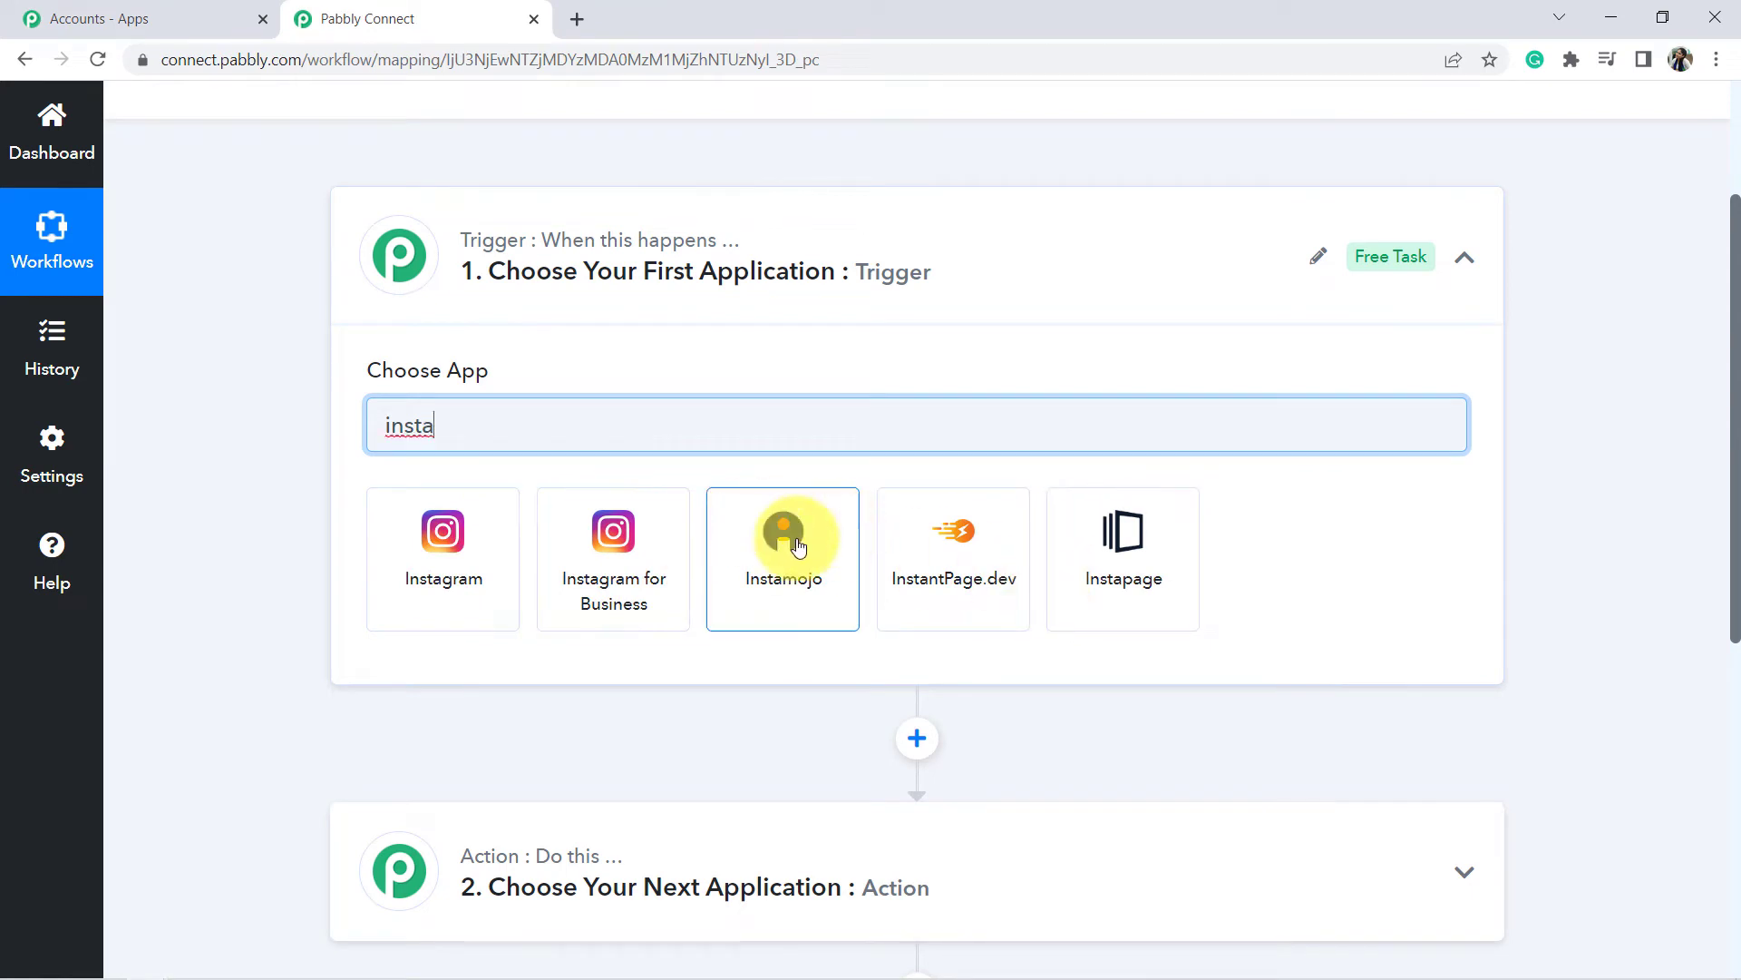
left_click(798, 543)
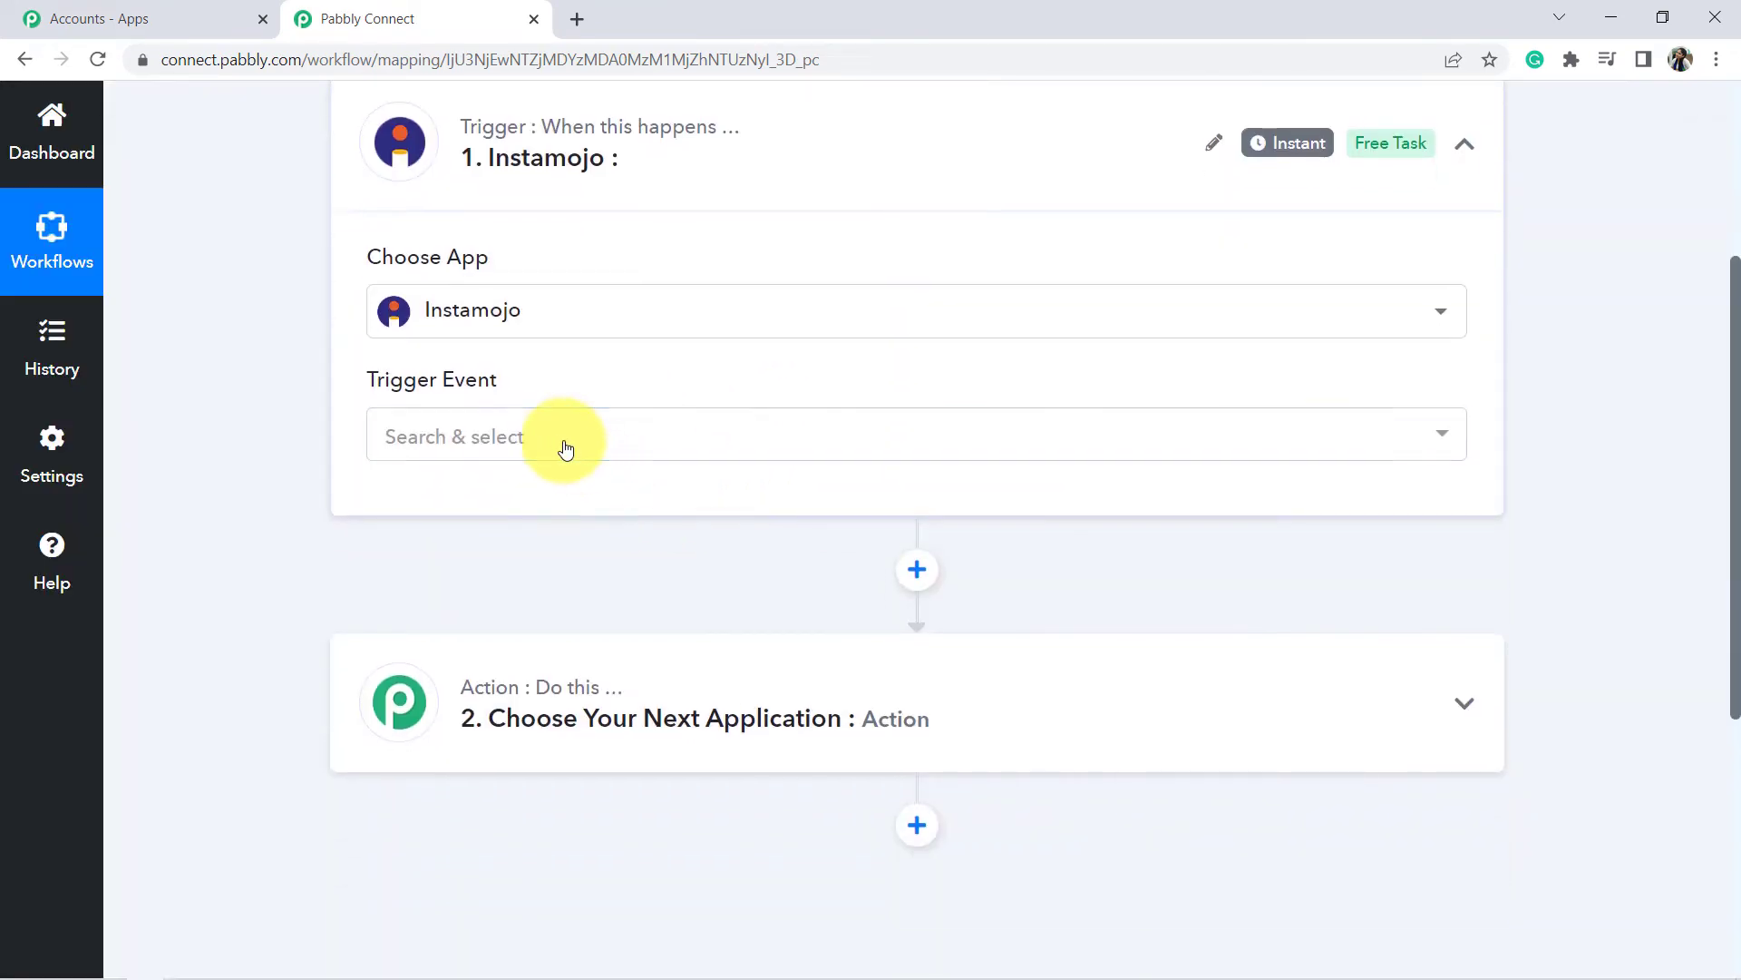
left_click(565, 450)
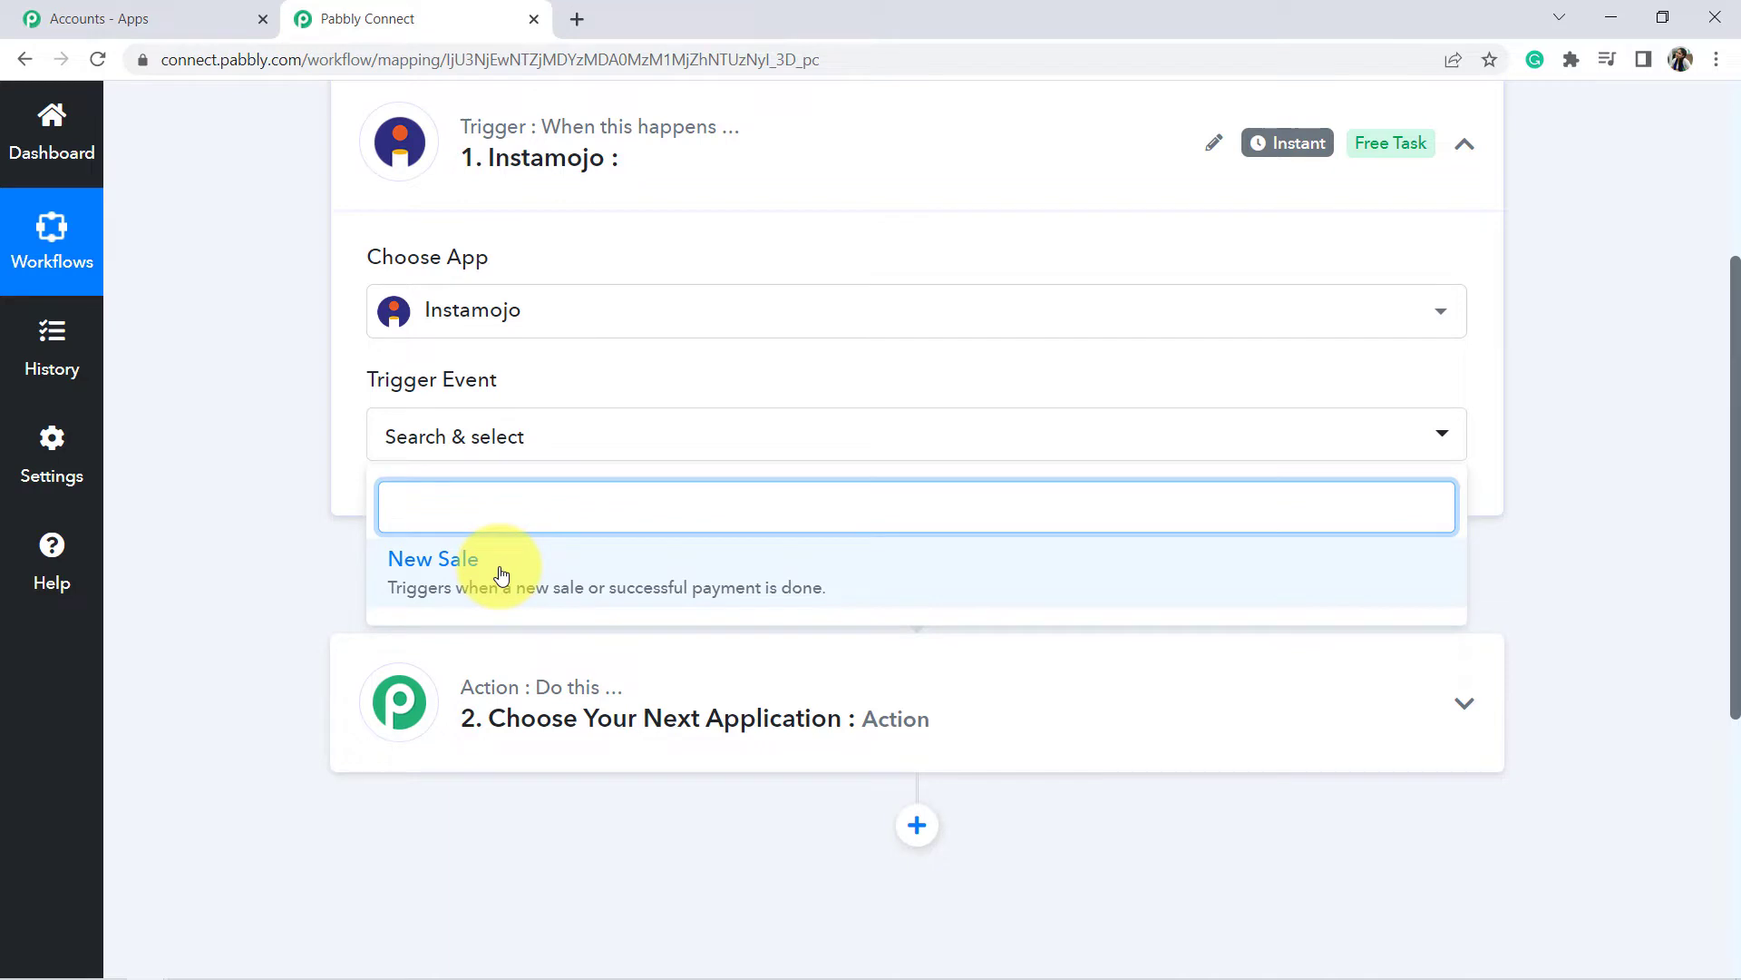
left_click(438, 582)
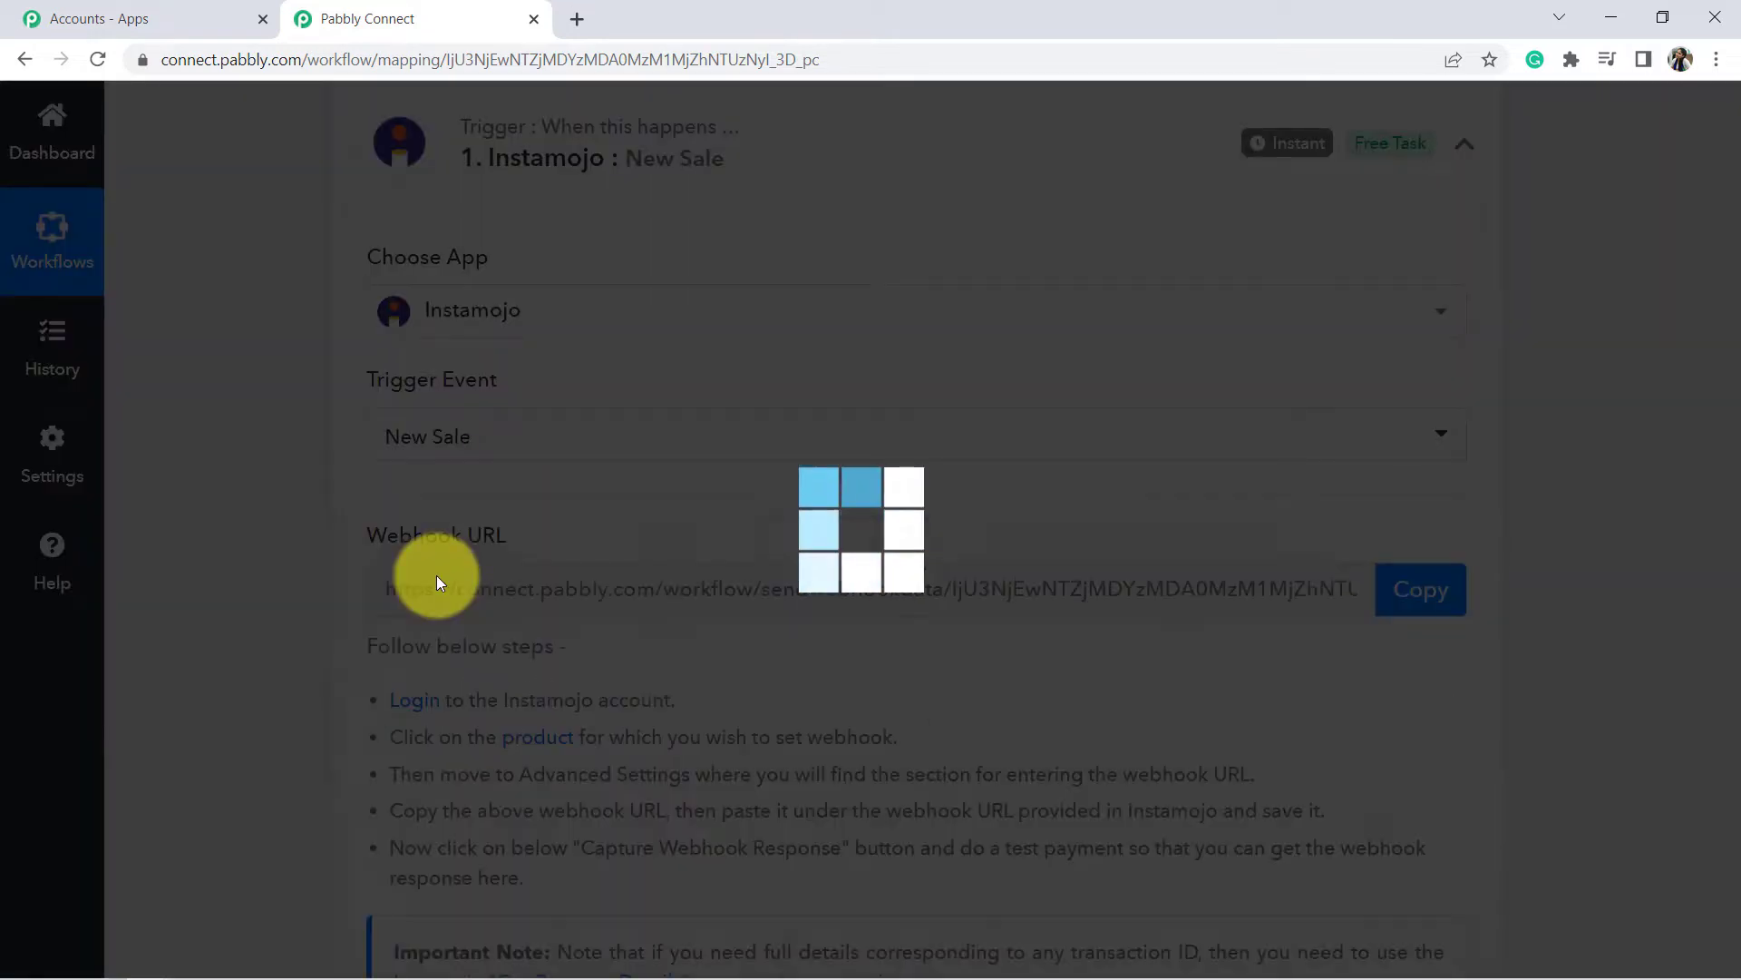
Review the webhook setup instructions shown under the Instamojo trigger.
scroll(535, 480, "down", 1)
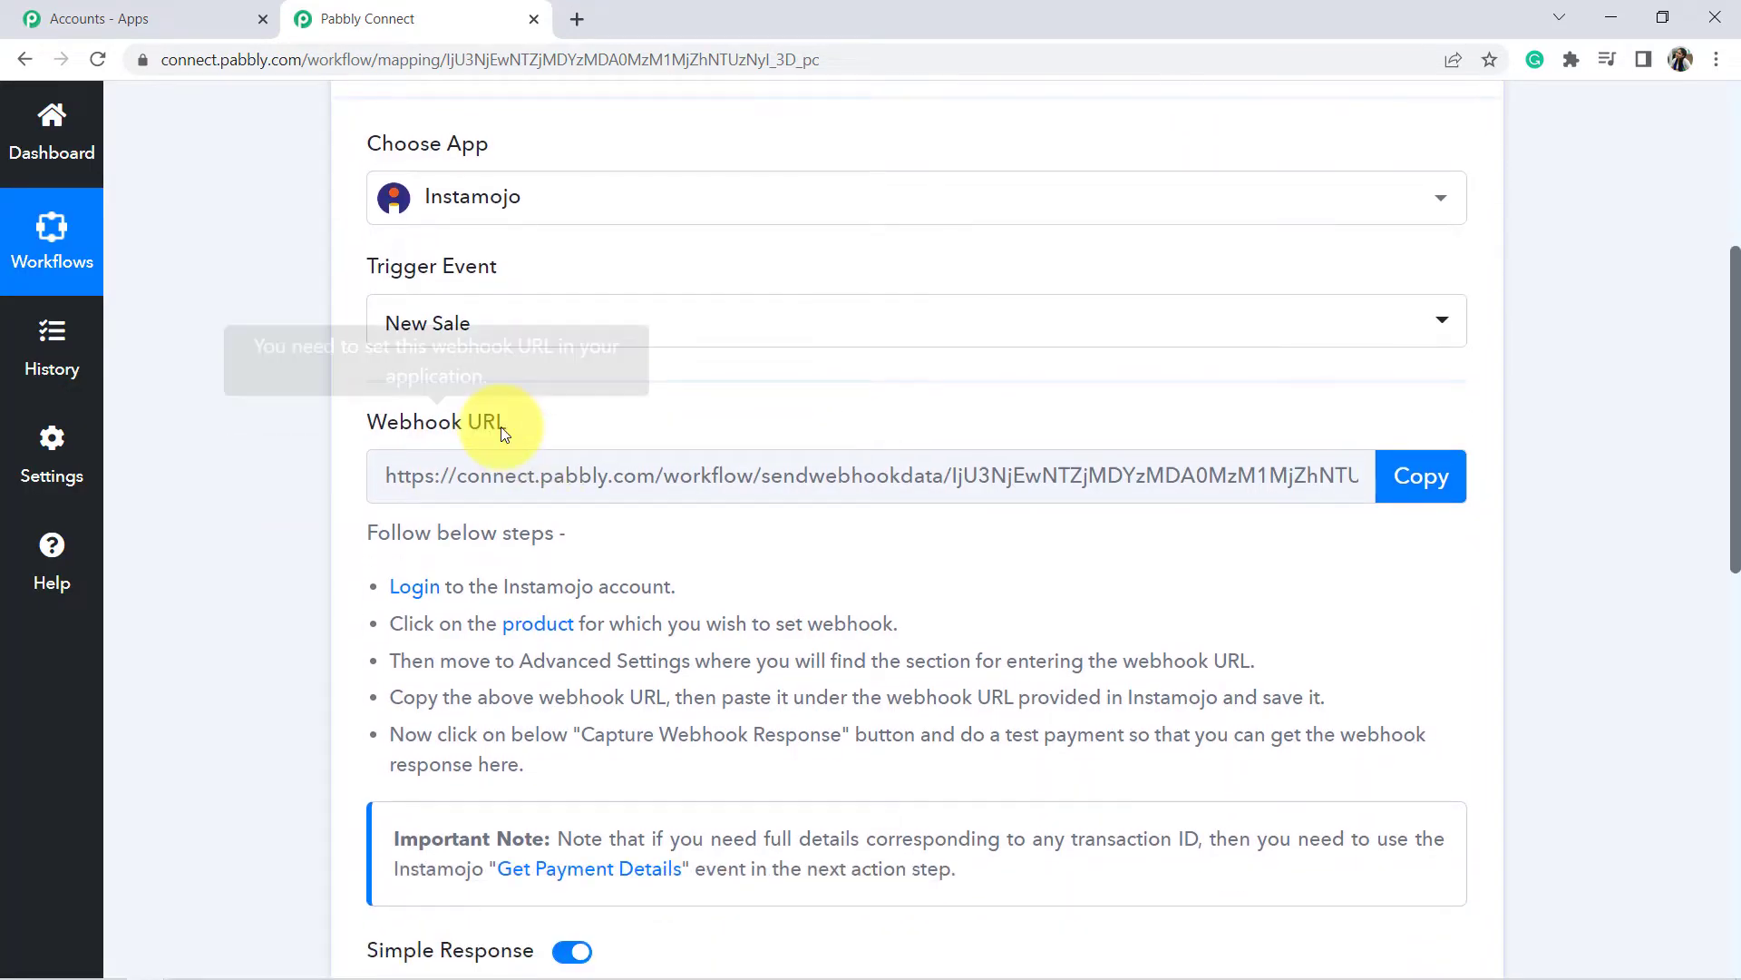
left_click_drag(406, 422, 498, 455)
left_click_drag(392, 533, 915, 730)
left_click(796, 606)
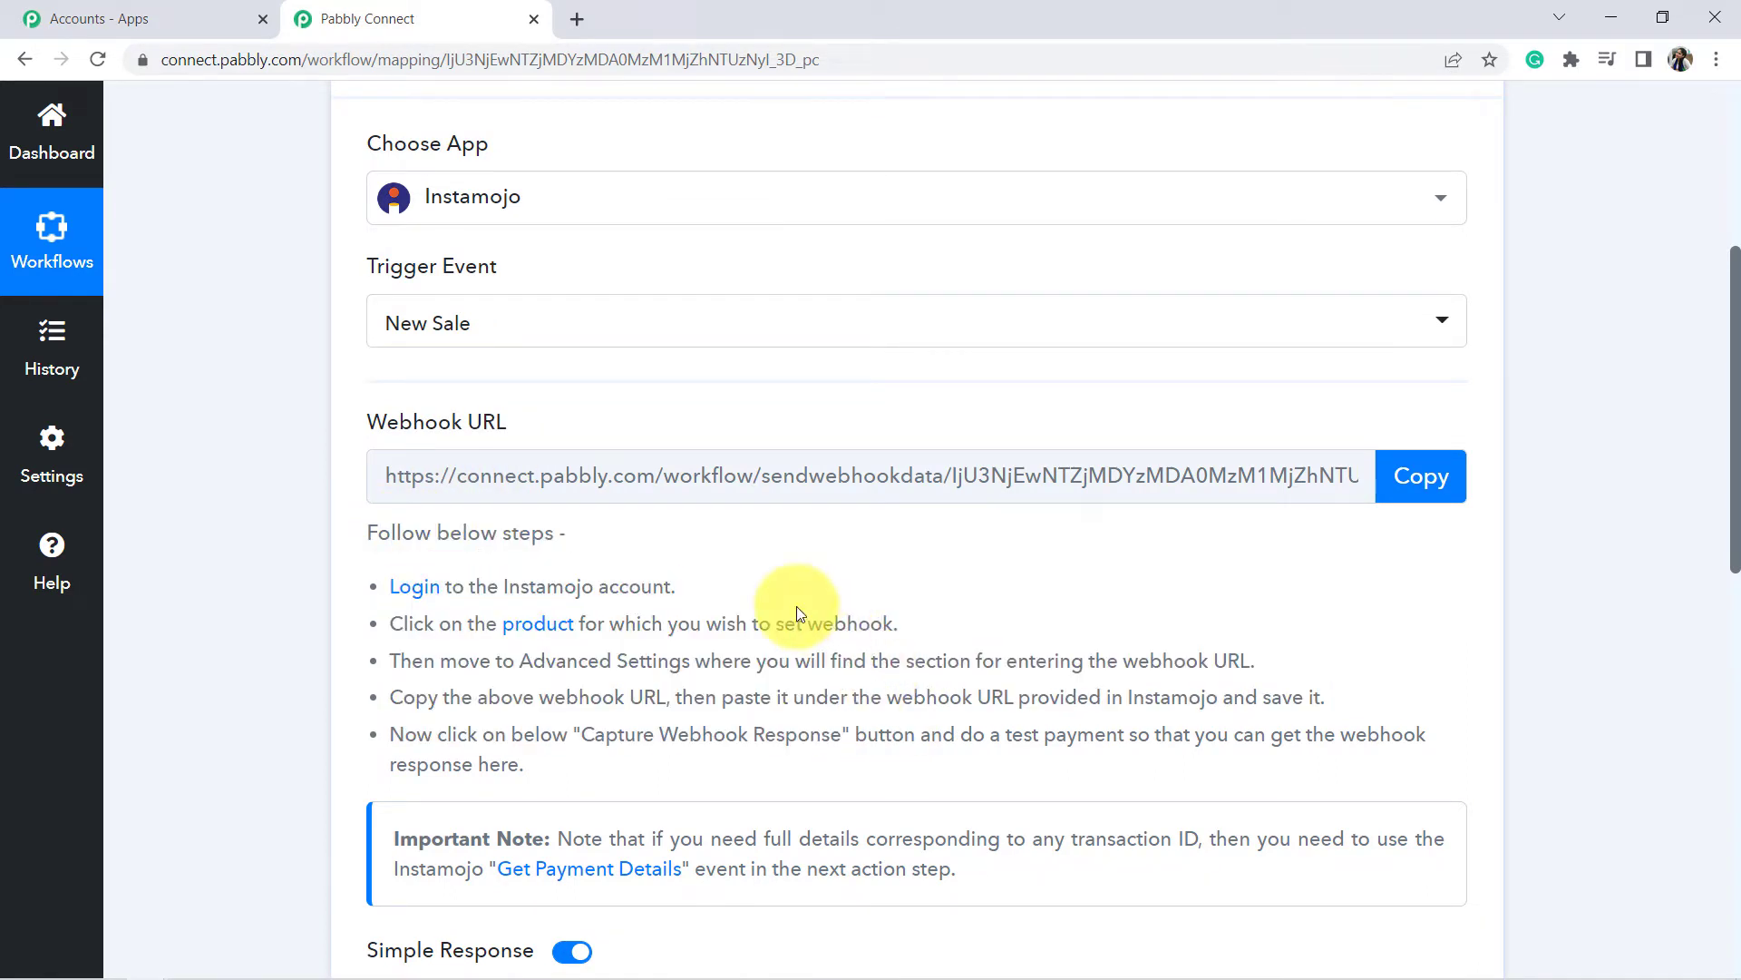
scroll(797, 604, "up", 3)
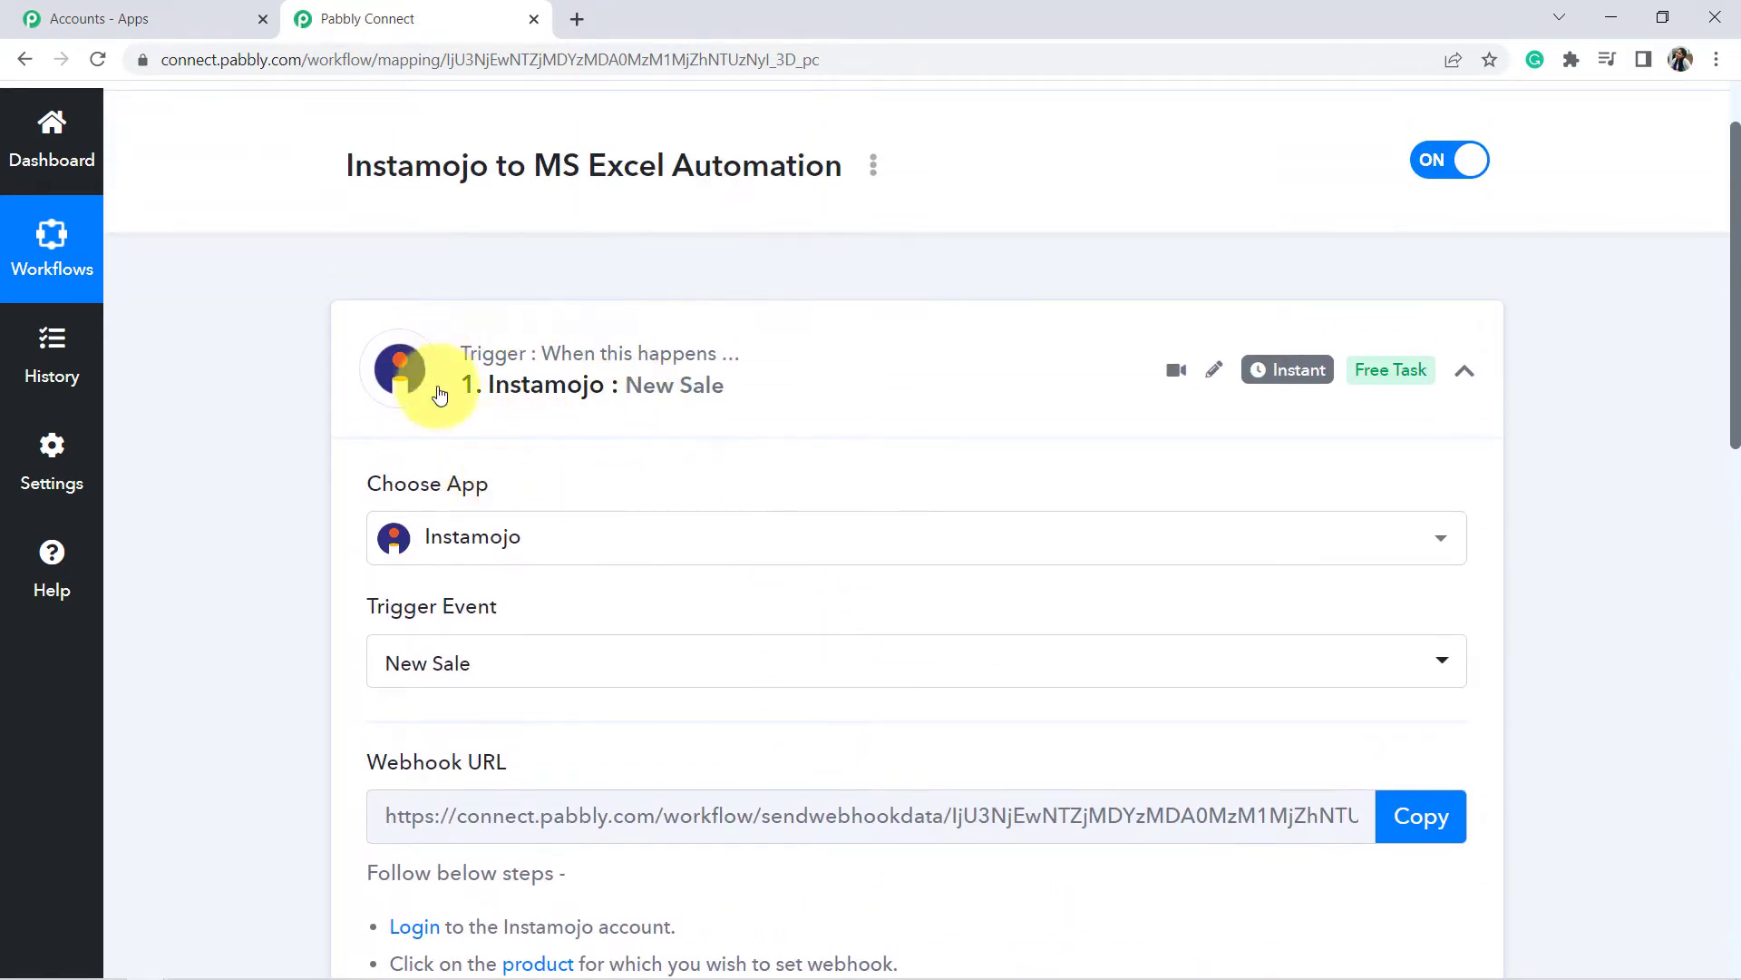
scroll(47, 221, "up", 1)
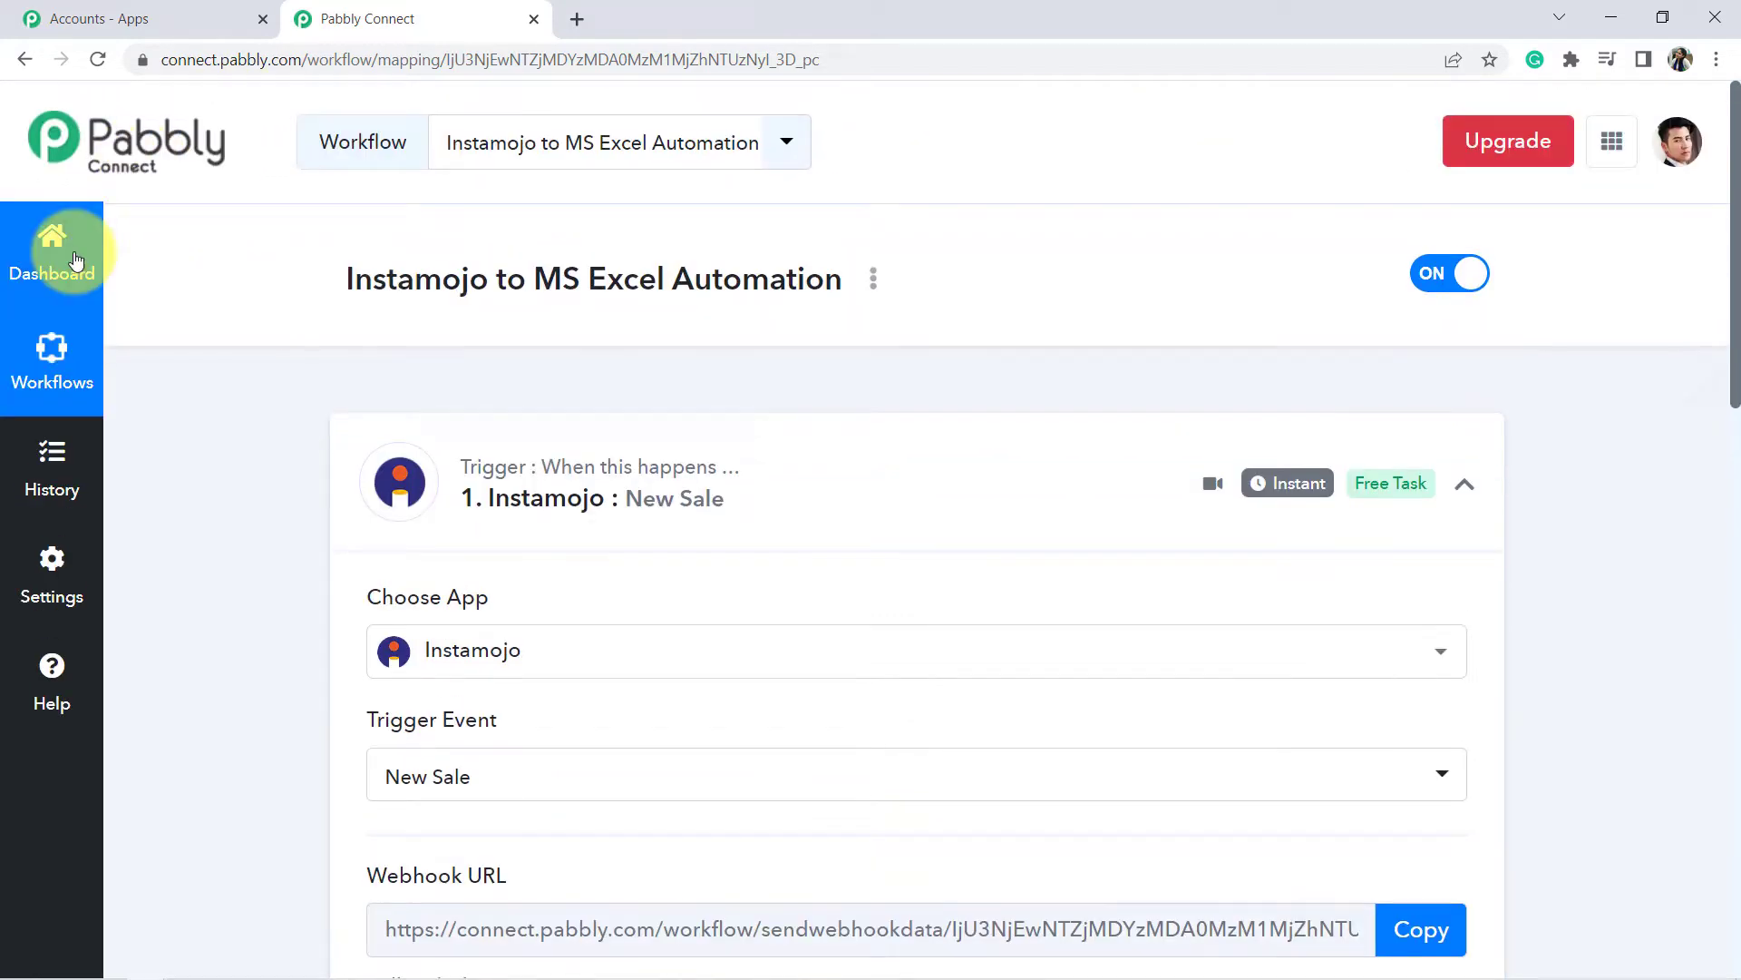
scroll(454, 545, "down", 4)
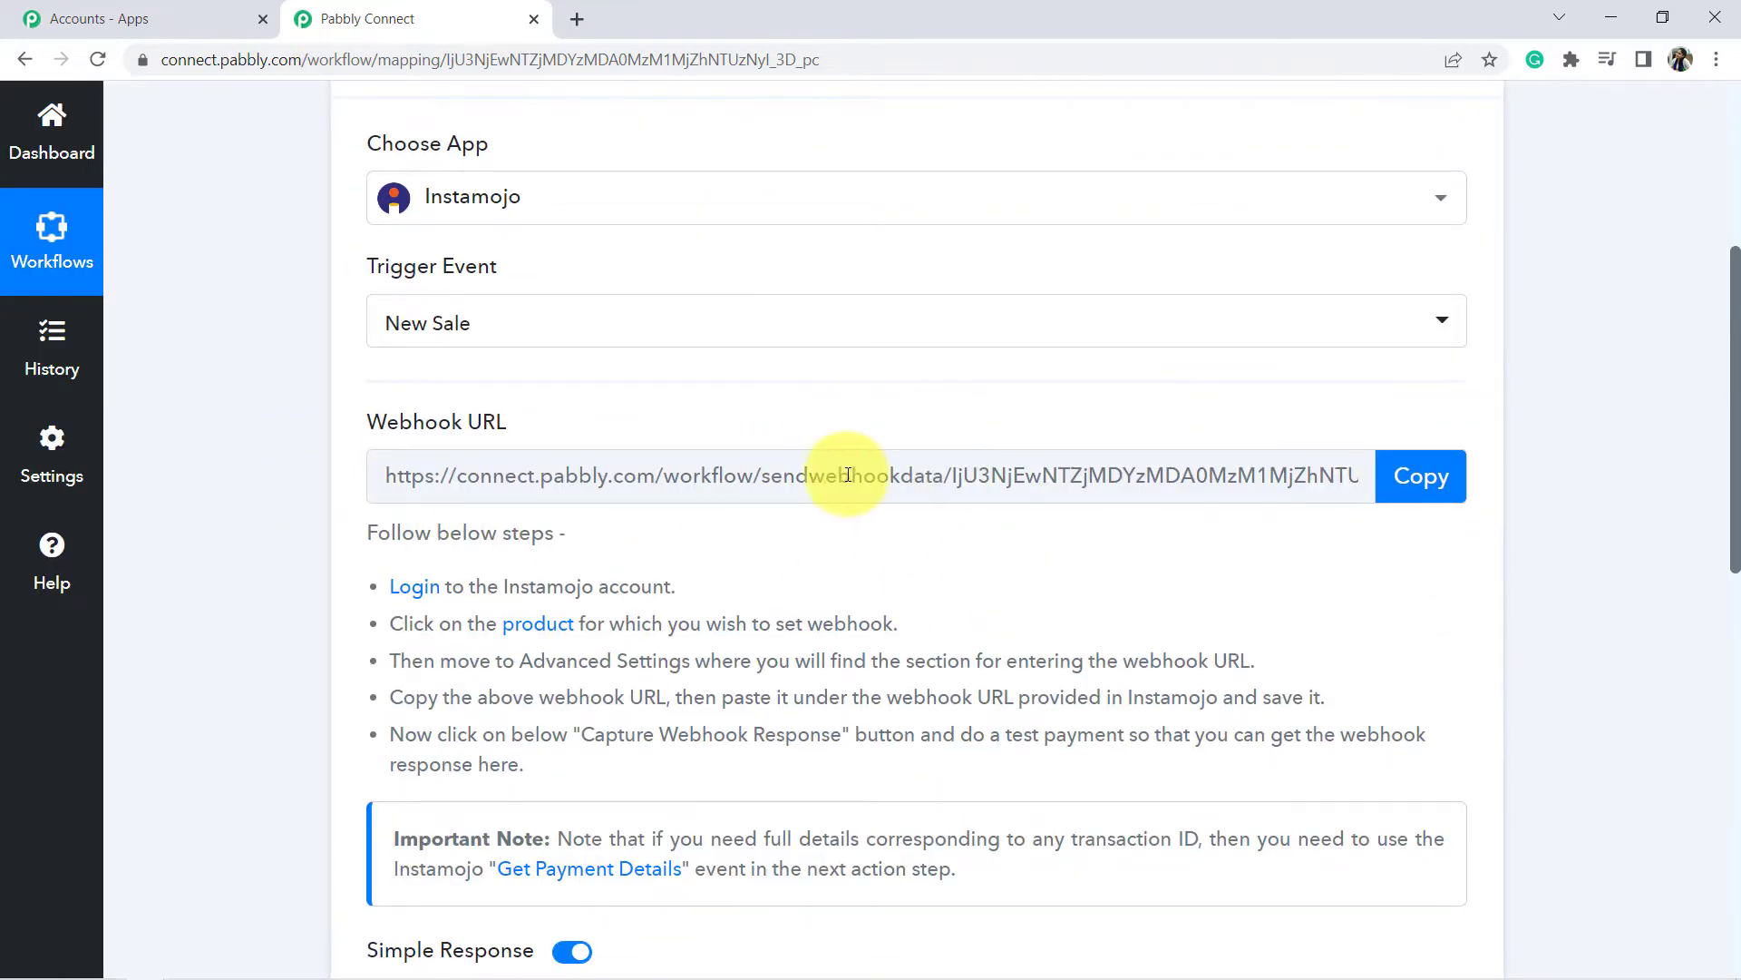
Copy the trigger's webhook URL and open the Instamojo account in a new tab.
left_click(1421, 481)
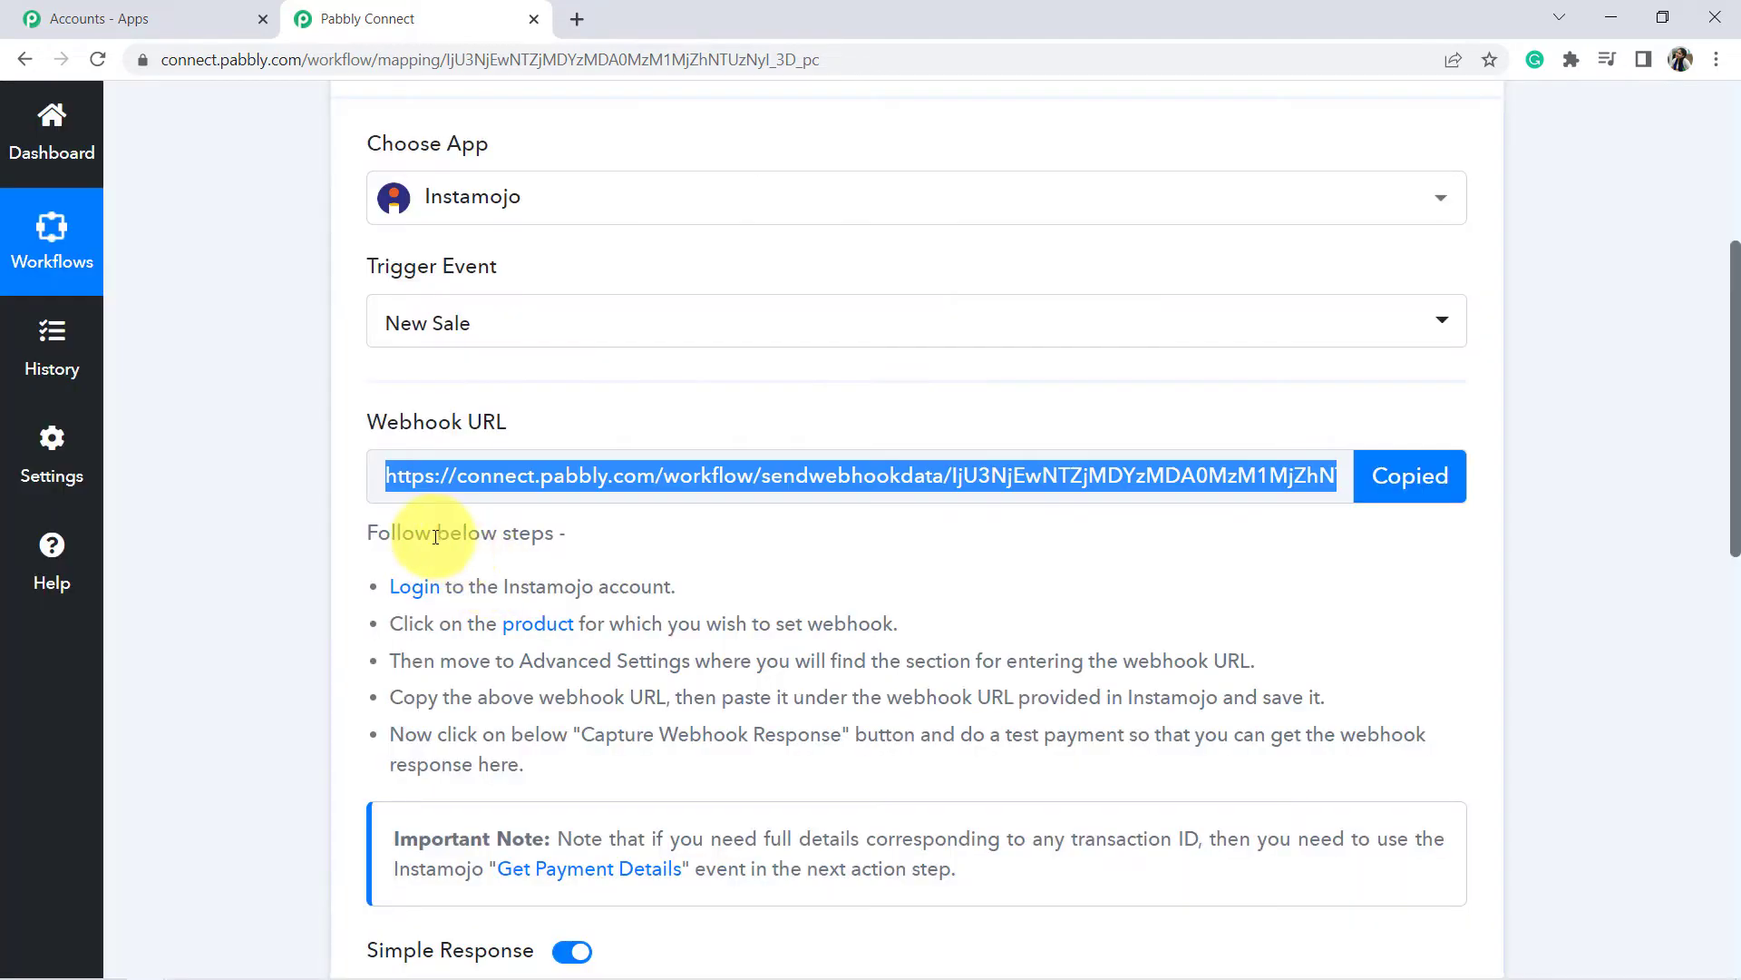
left_click_drag(436, 537, 518, 765)
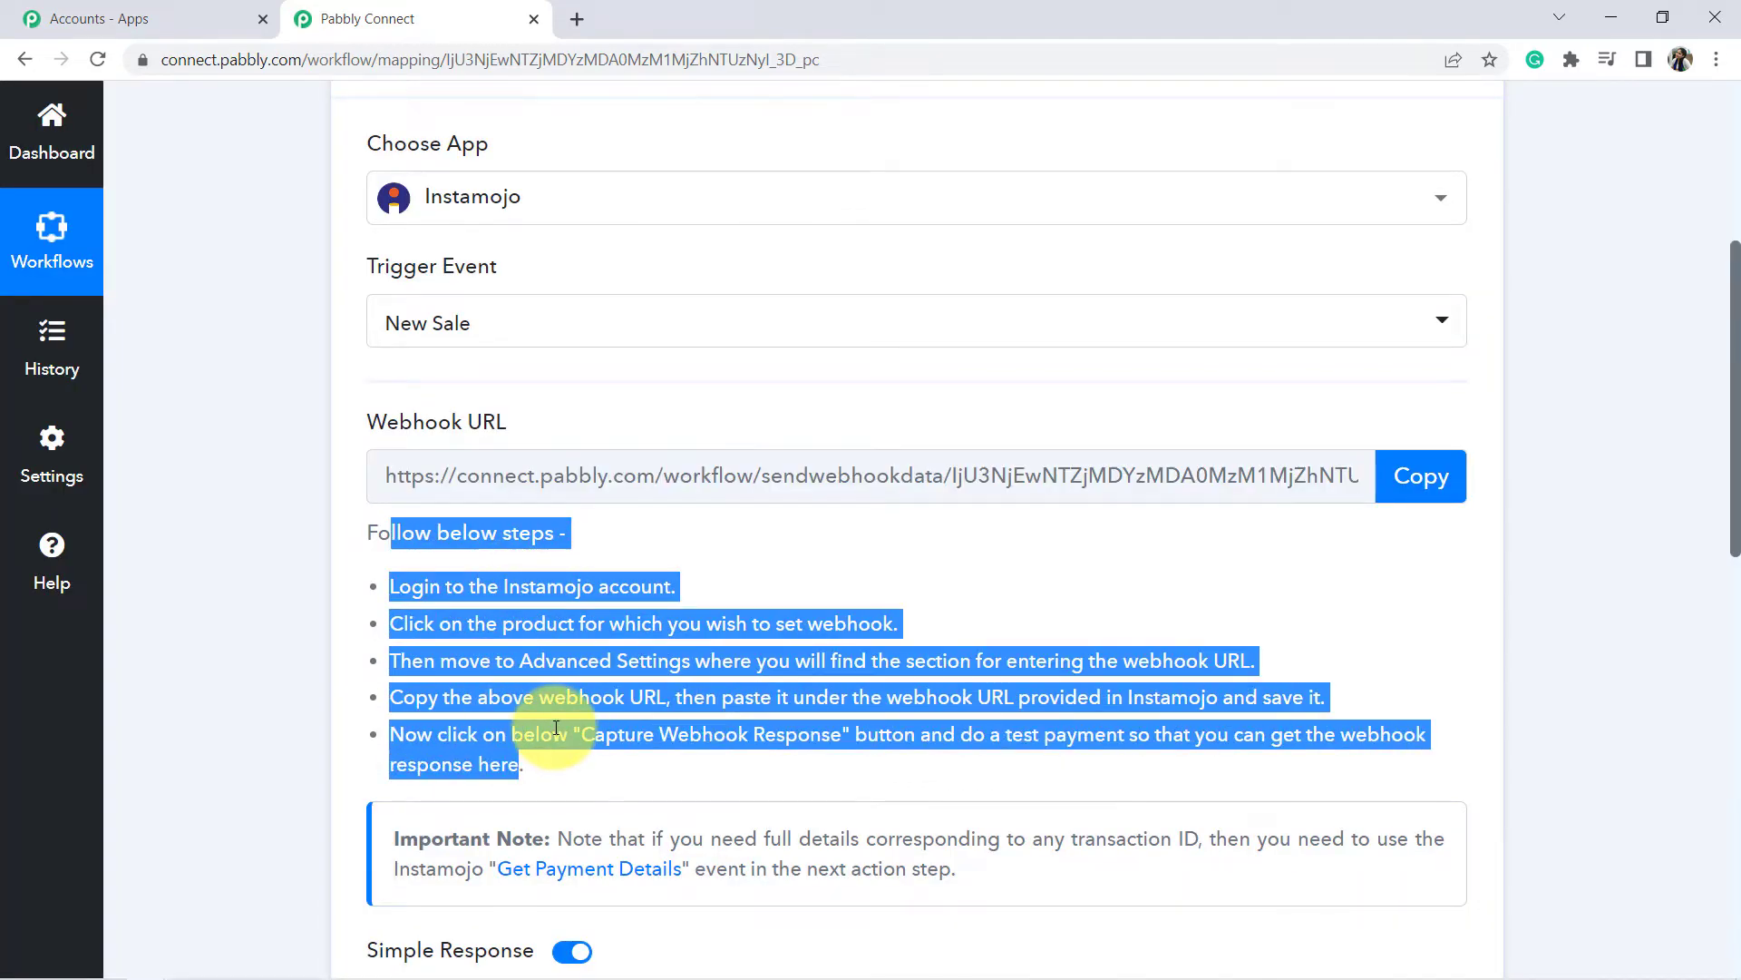
left_click(500, 700)
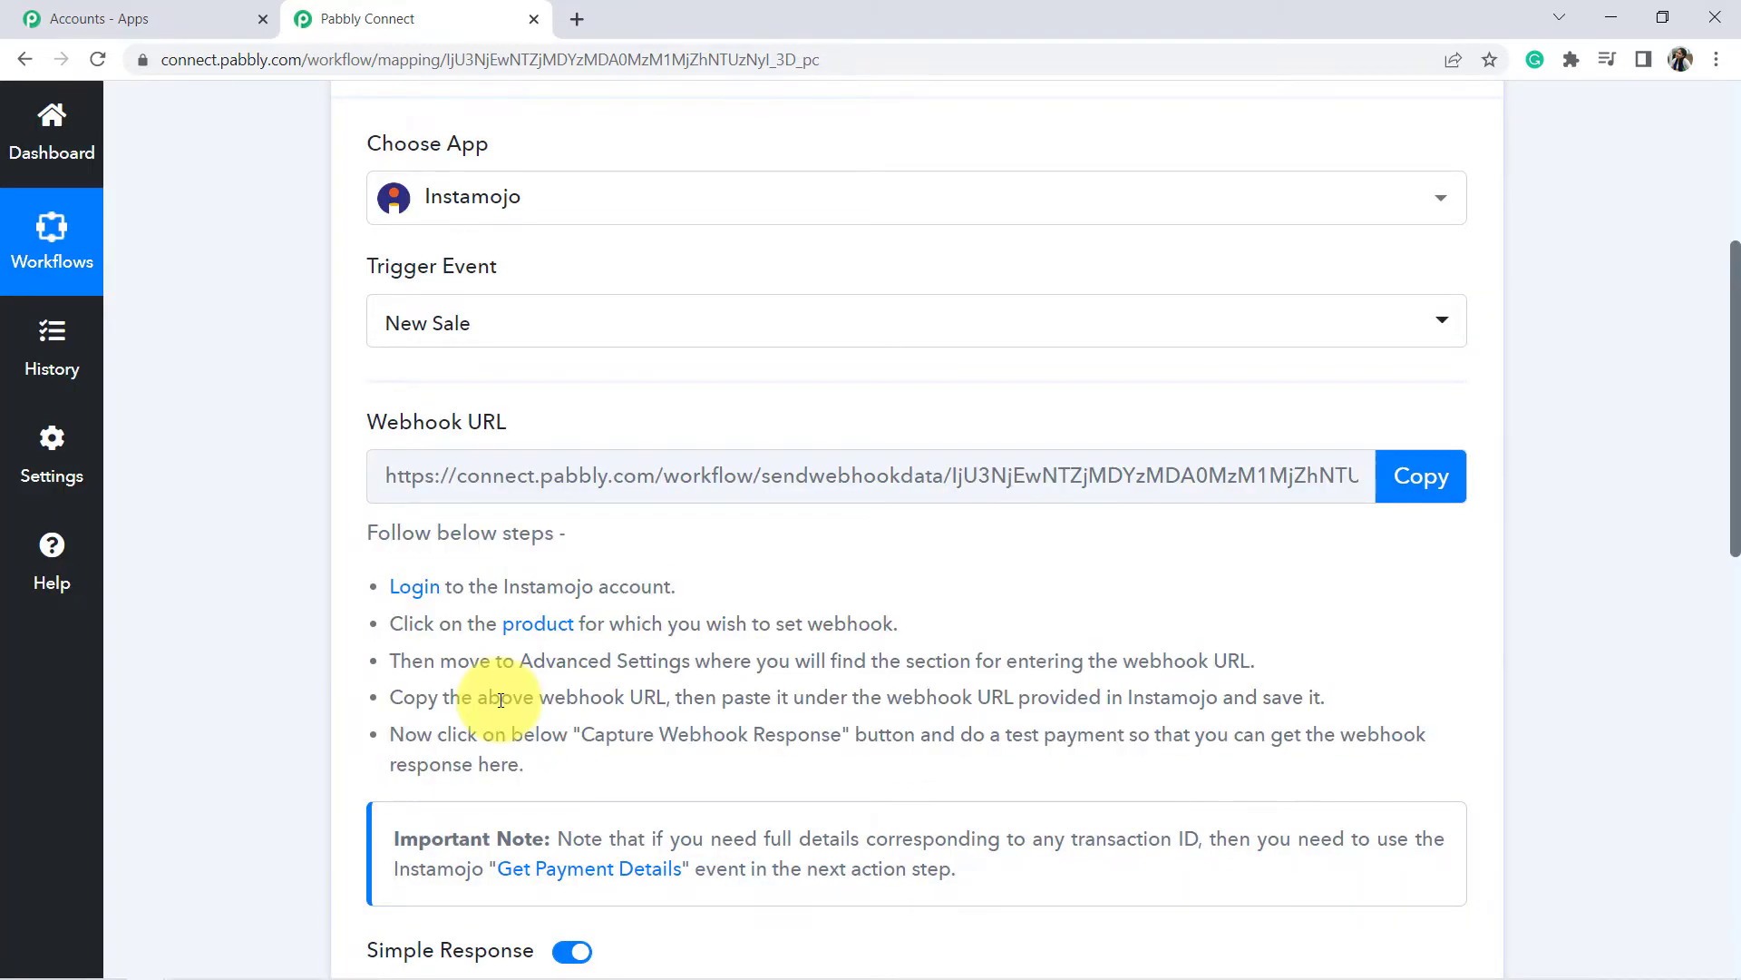
left_click(405, 589)
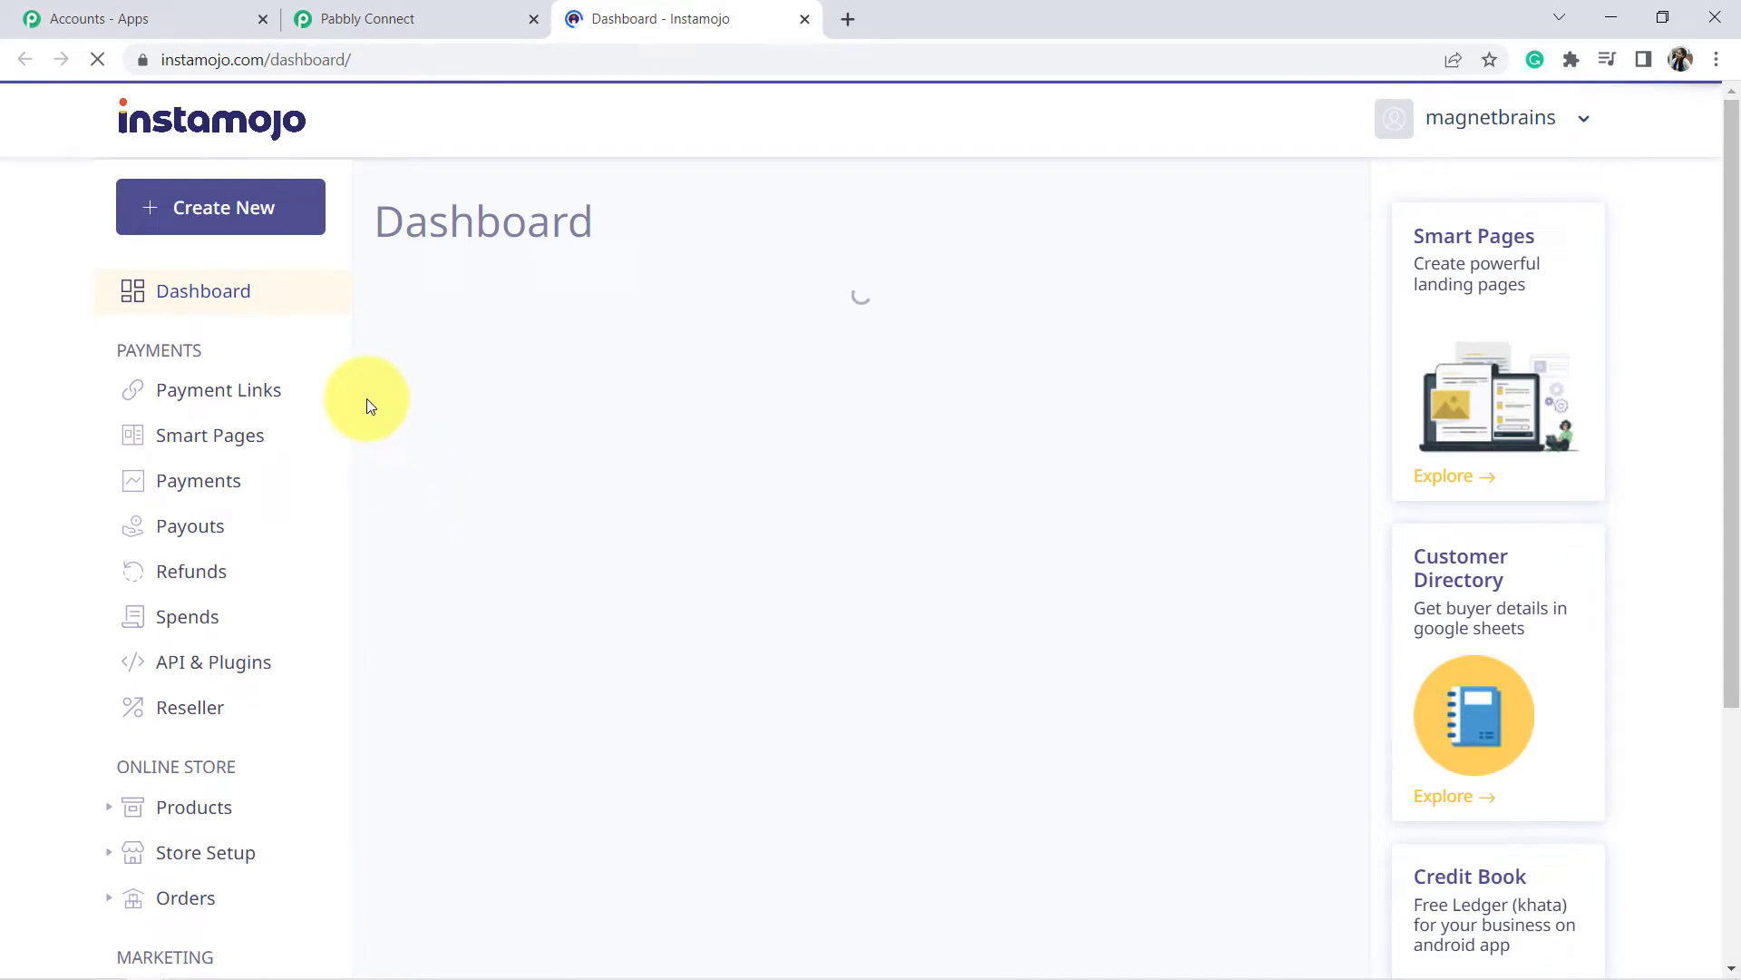
Start a new Smart Link from Instamojo's Payment Links page.
left_click(186, 392)
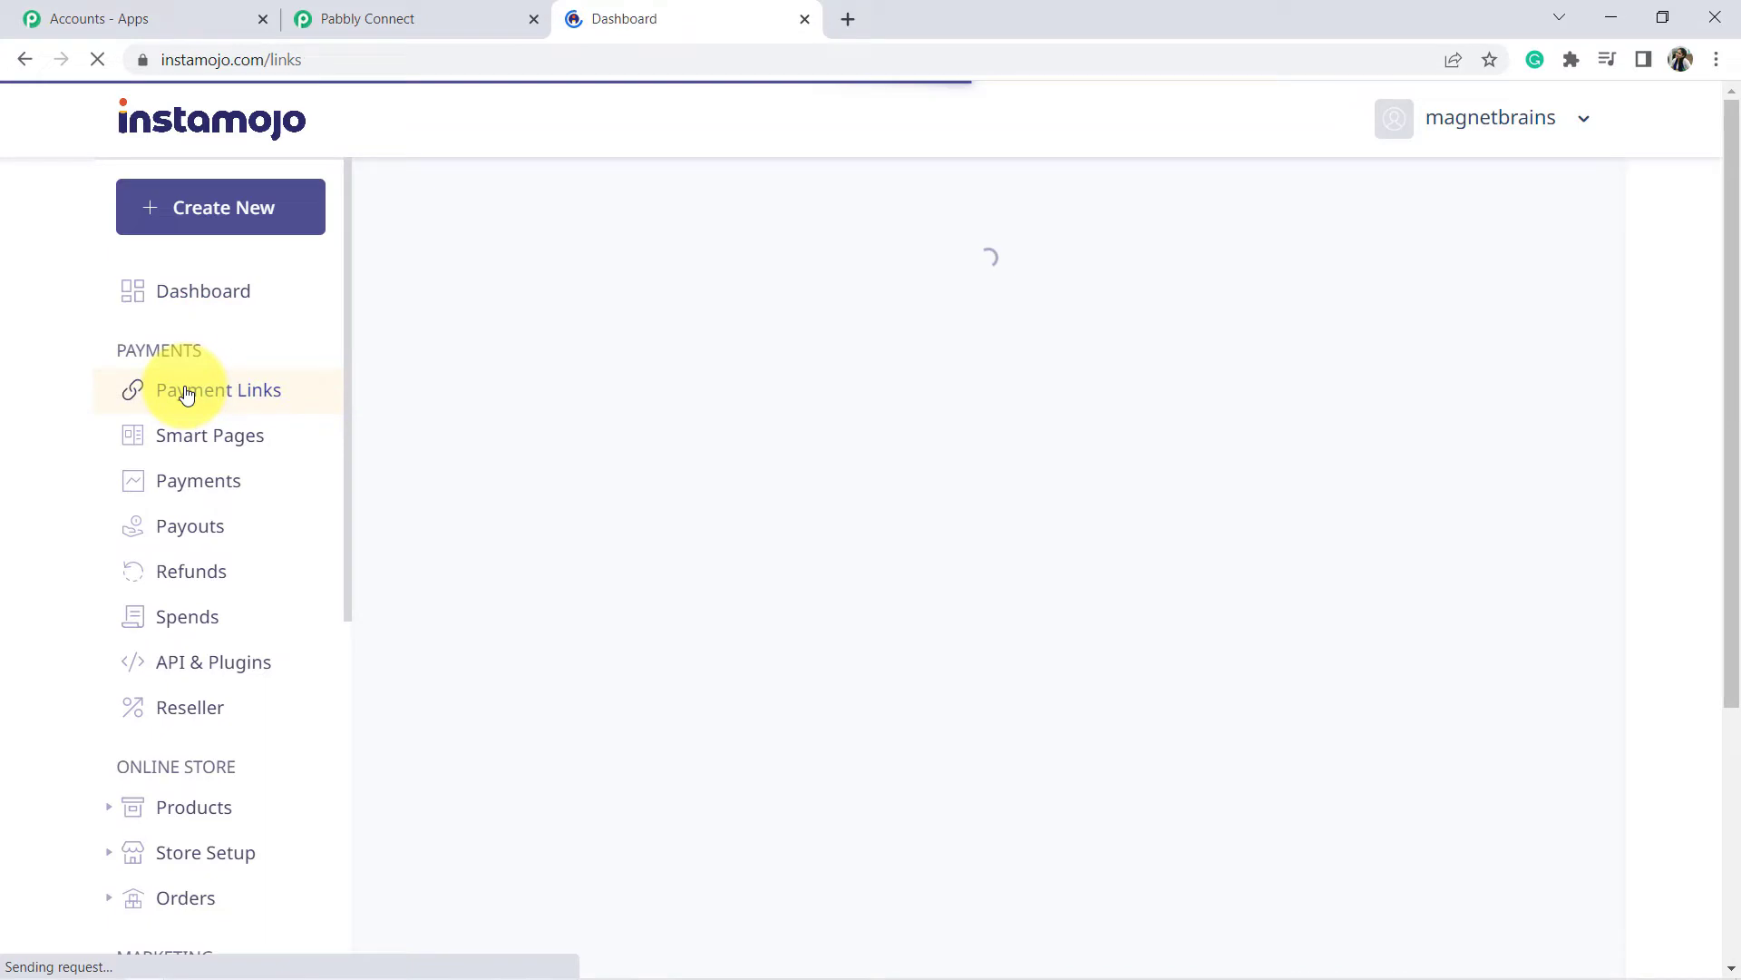
left_click(219, 213)
mouse_move(513, 620)
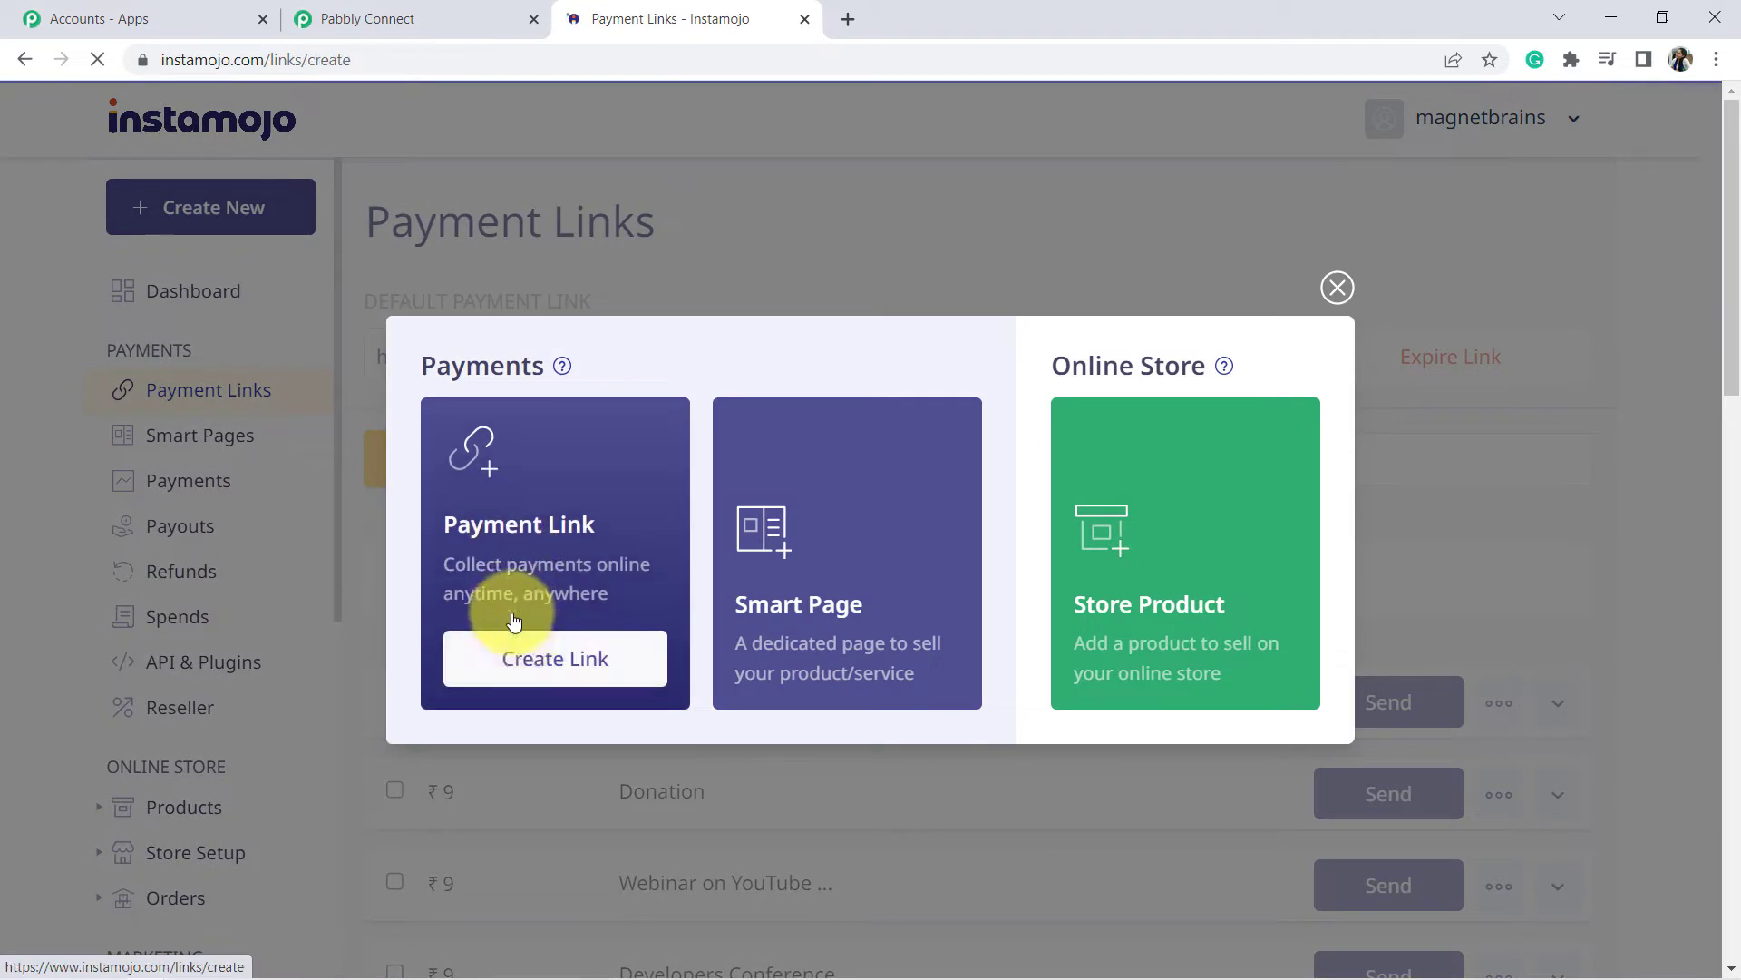
left_click(527, 662)
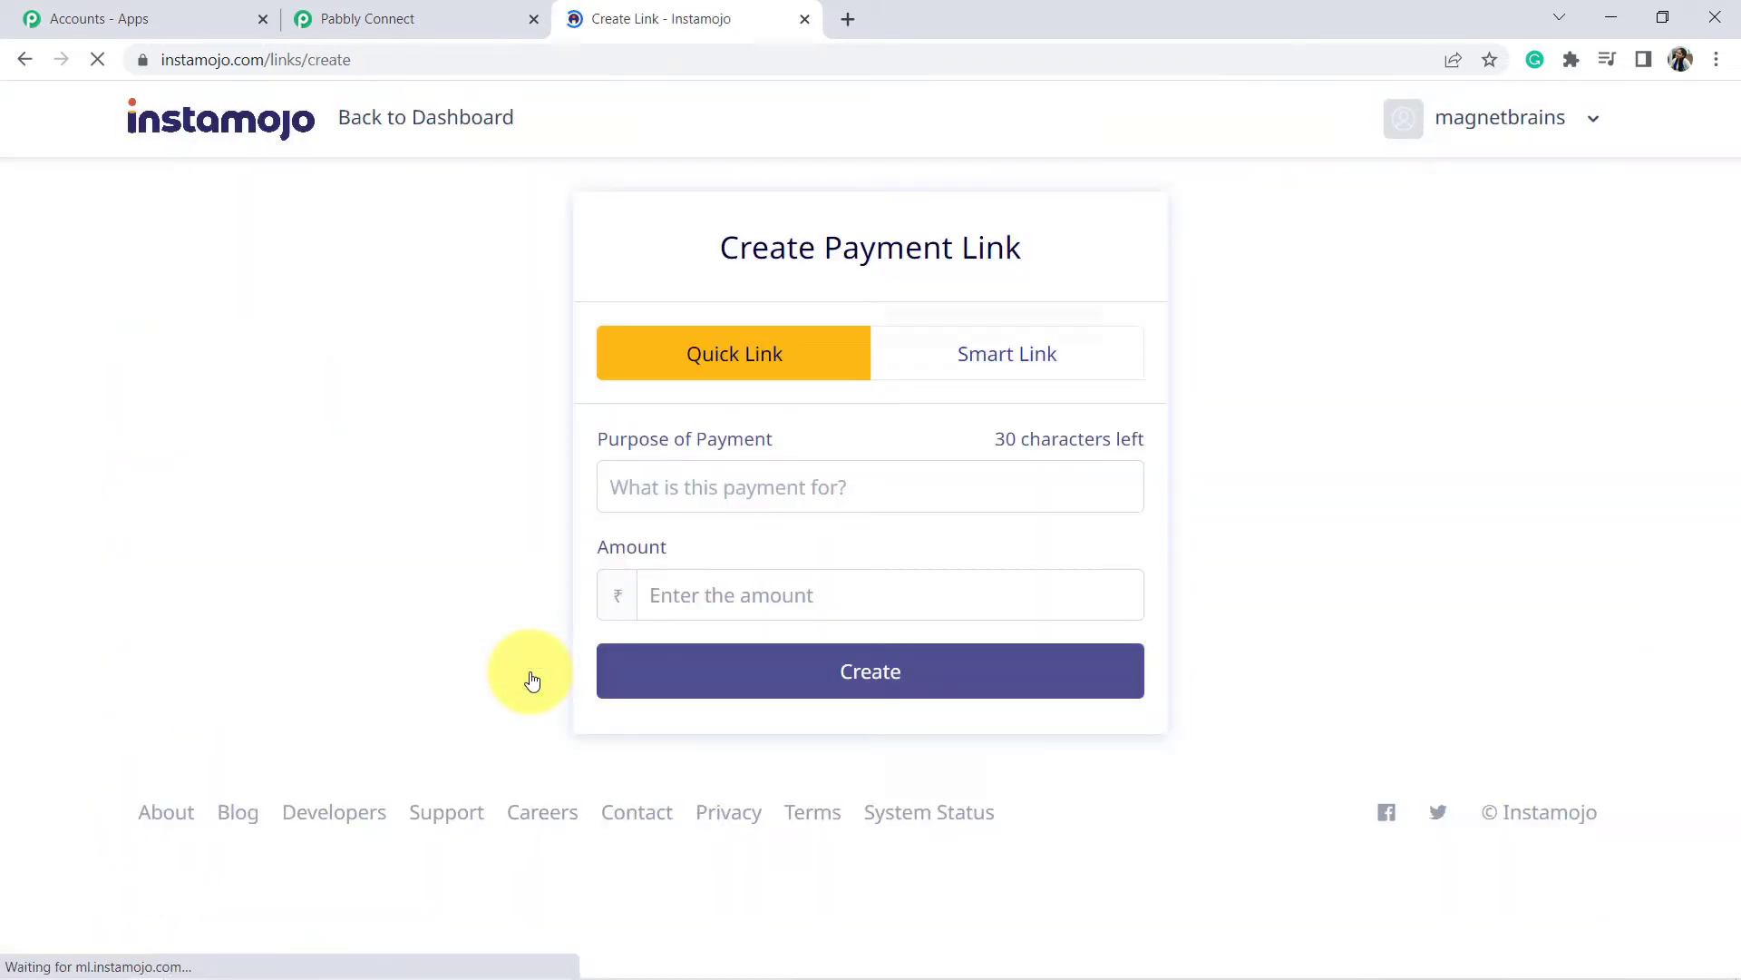
left_click(1030, 356)
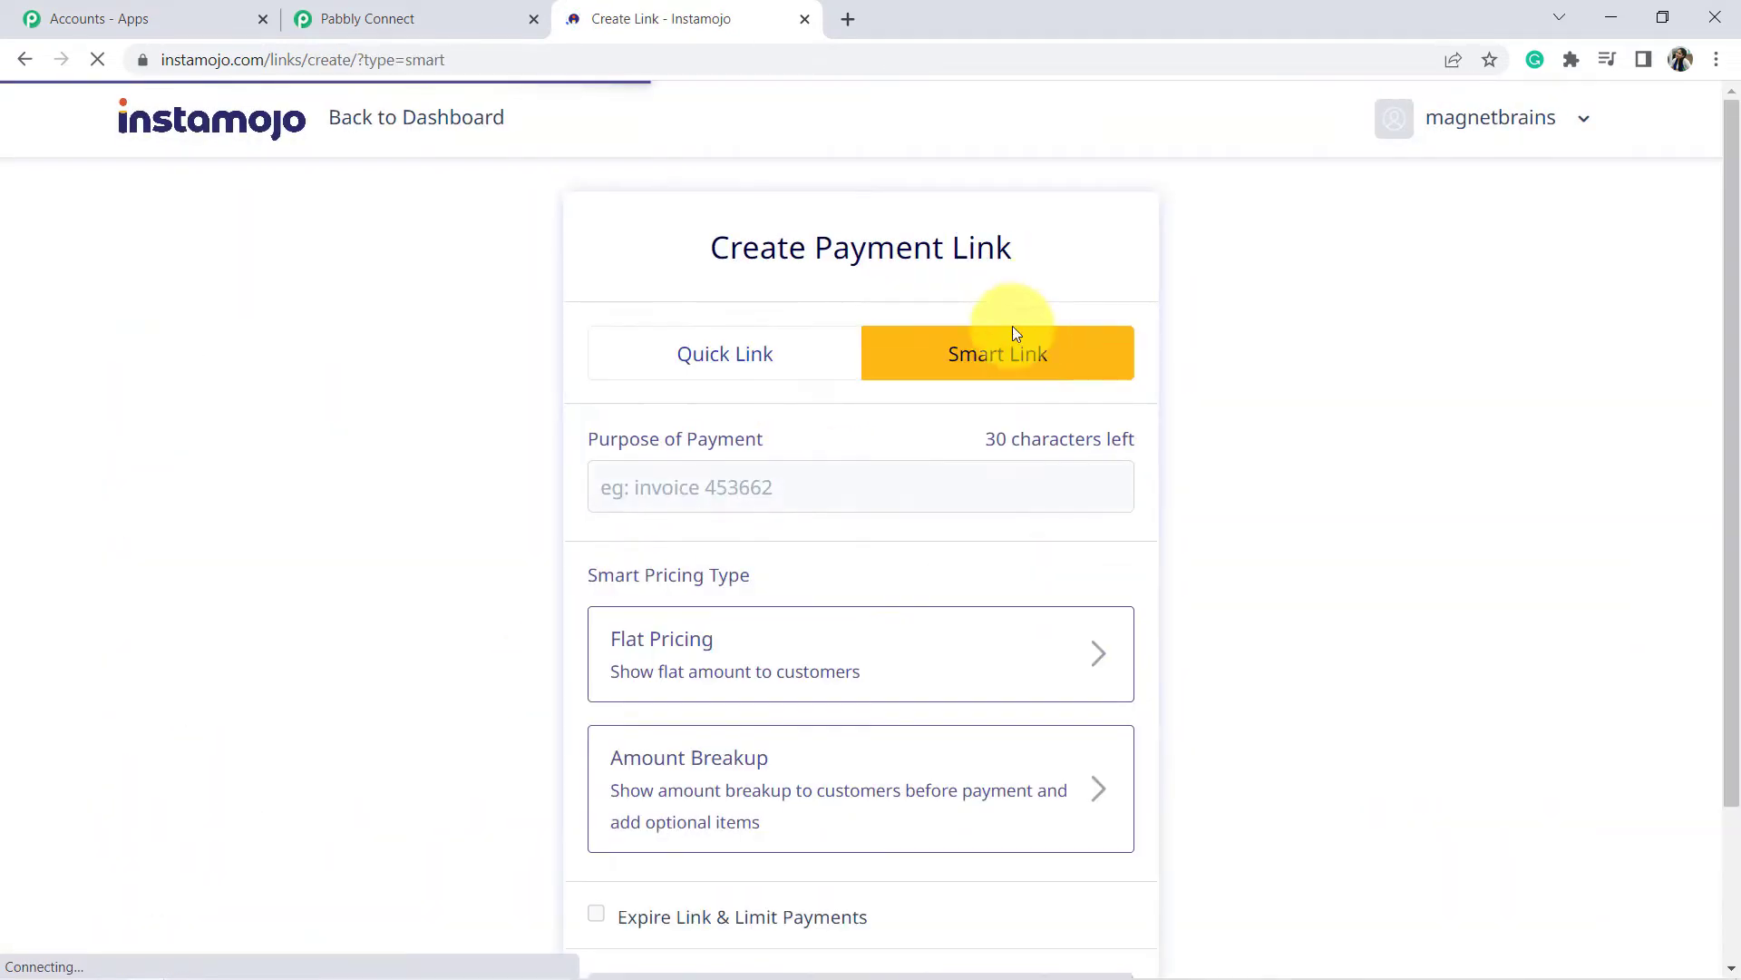
Enter 'PHP Notes' as the purpose with flat pricing of ₹9 and continue to customization.
scroll(833, 442, "down", 1)
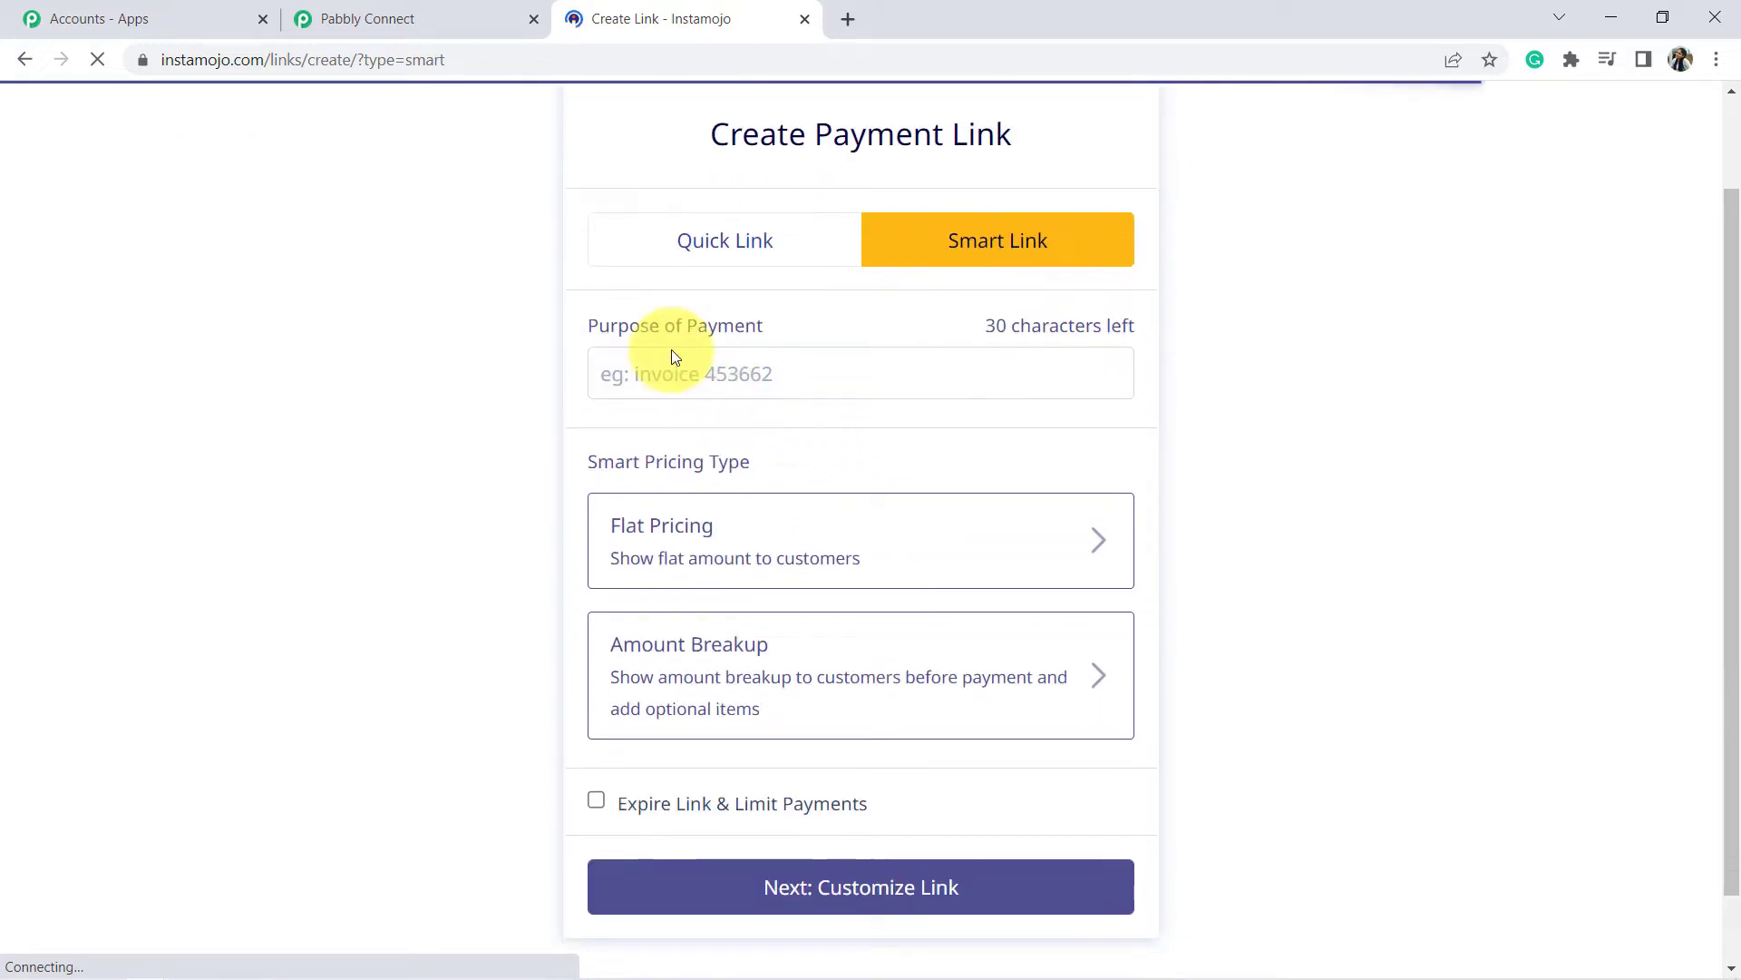
left_click(709, 377)
type("PHP Notes")
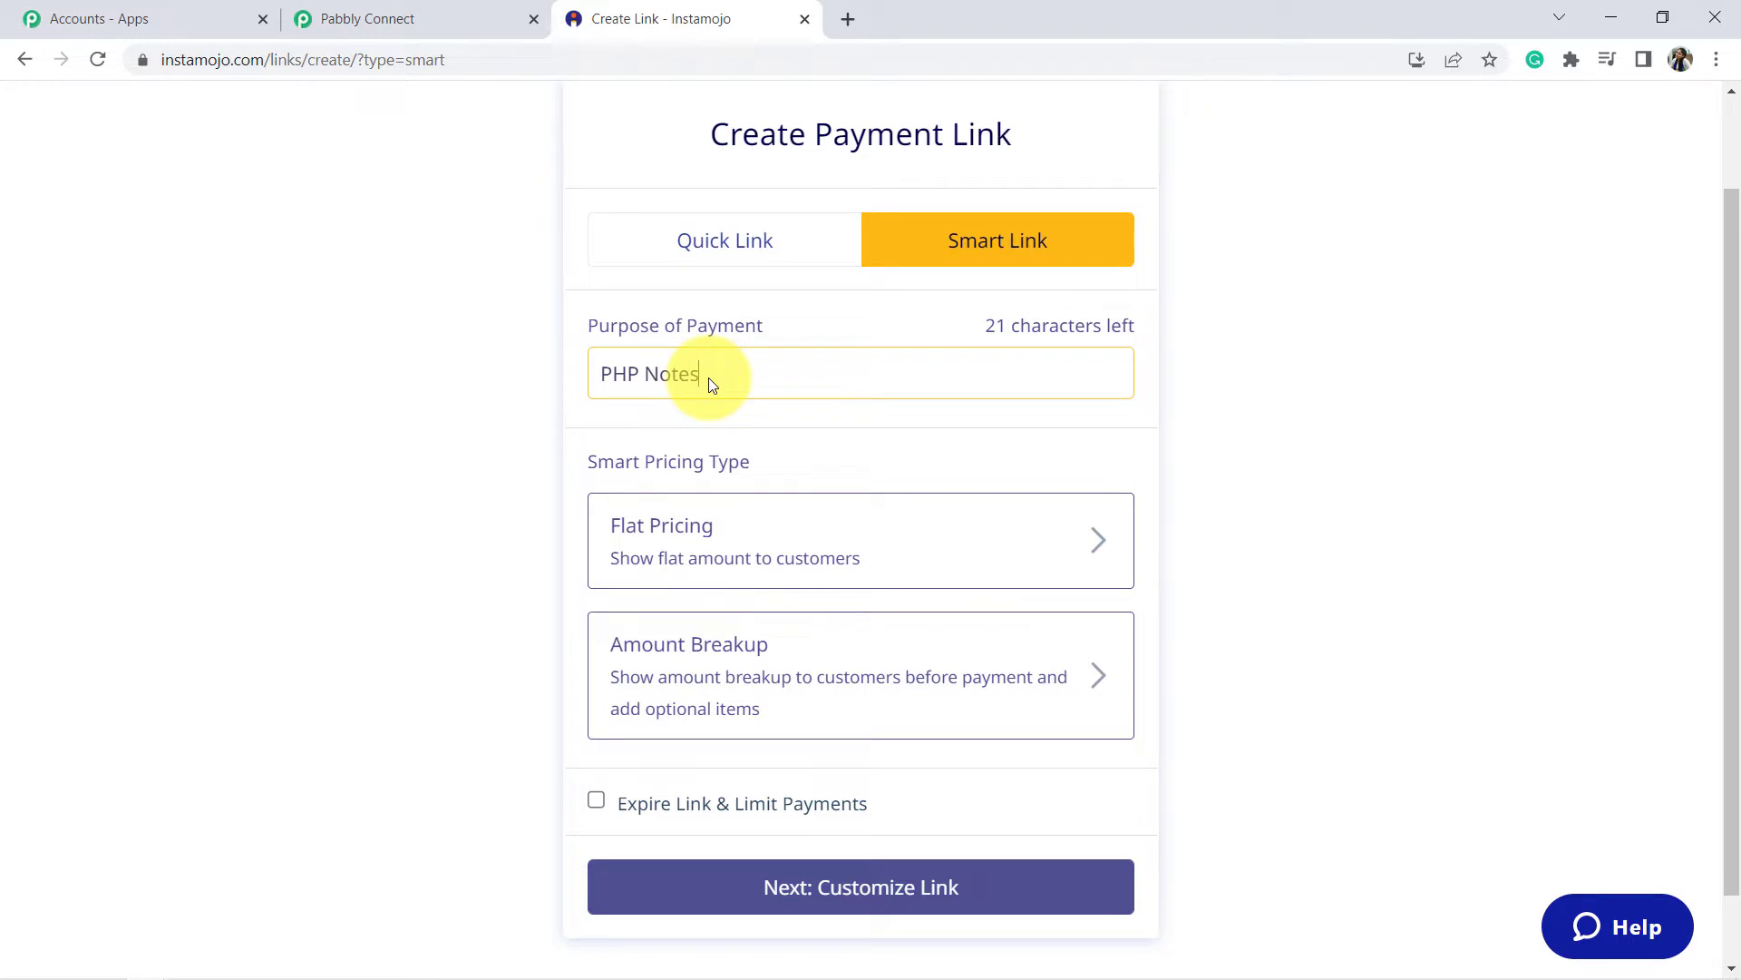
left_click(768, 535)
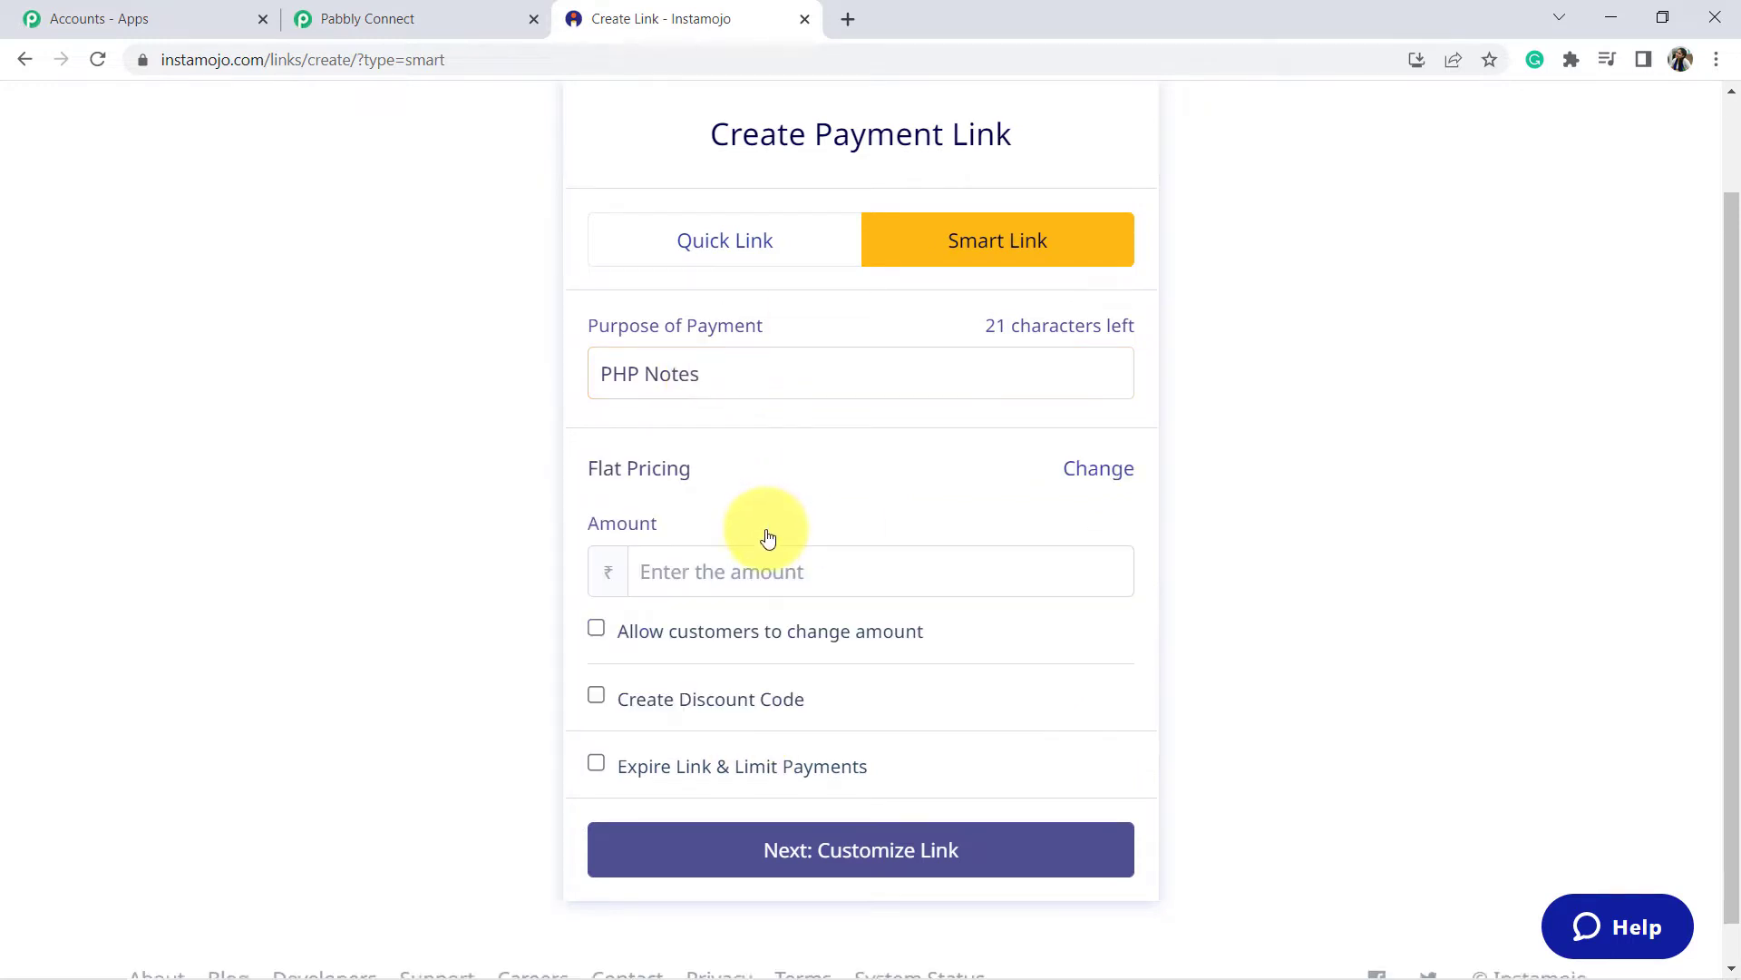
left_click(642, 570)
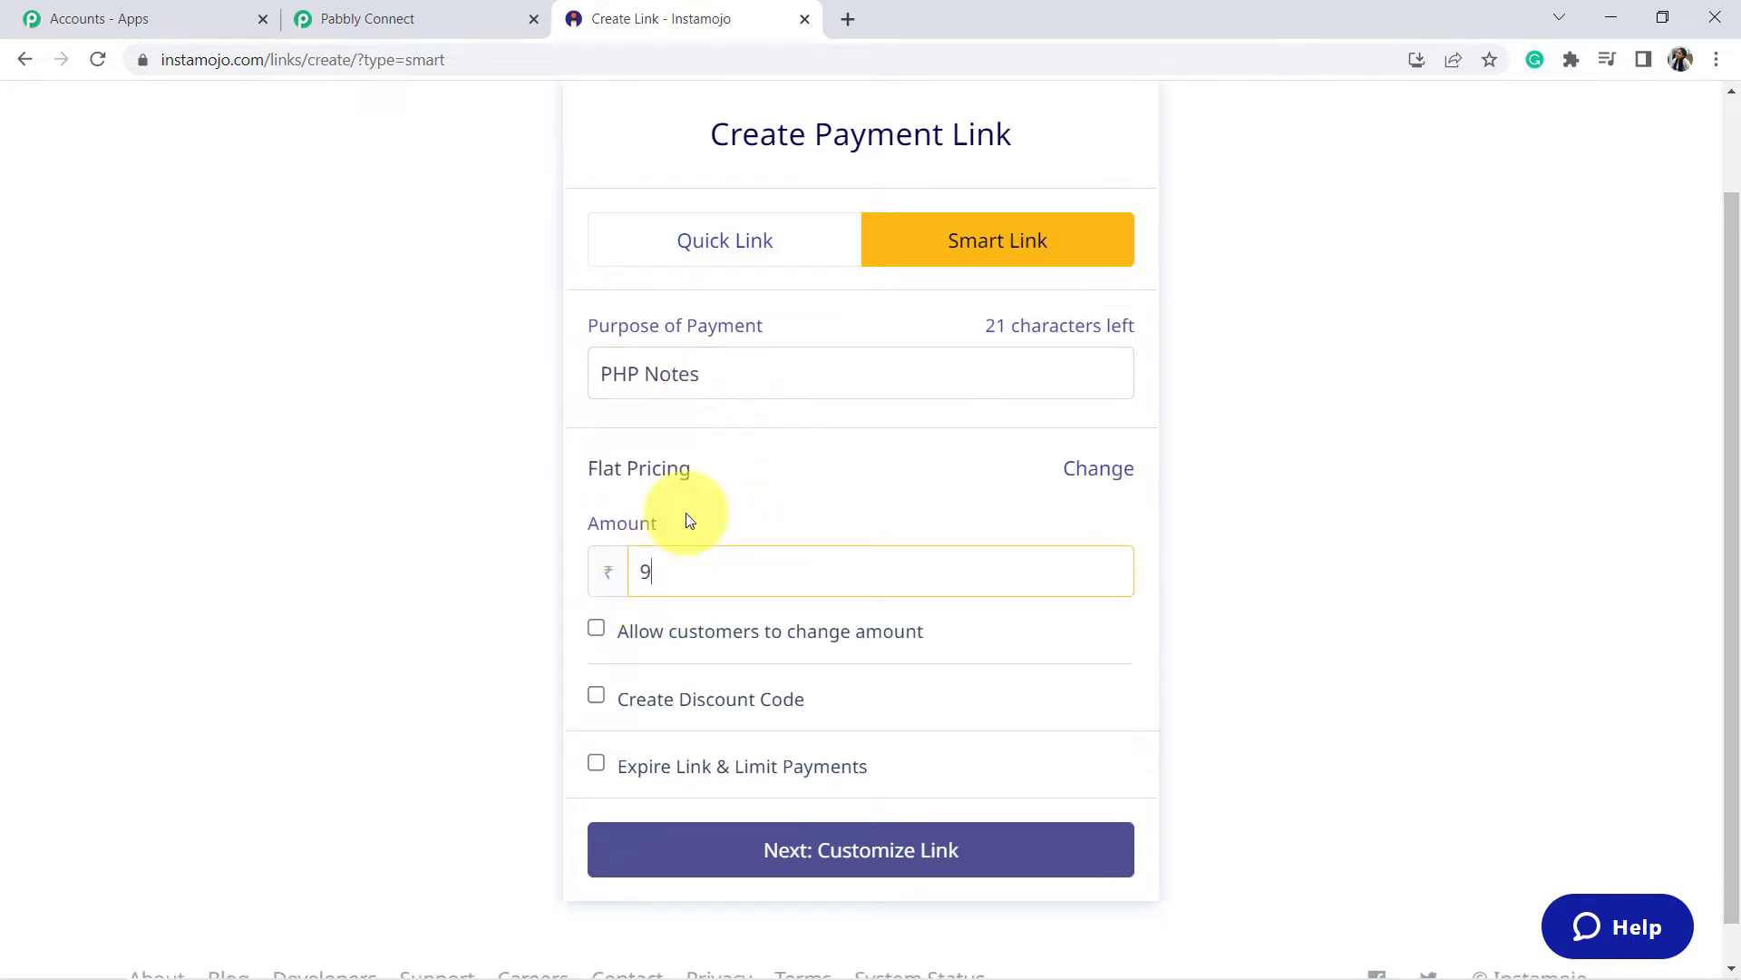
scroll(708, 527, "down", 1)
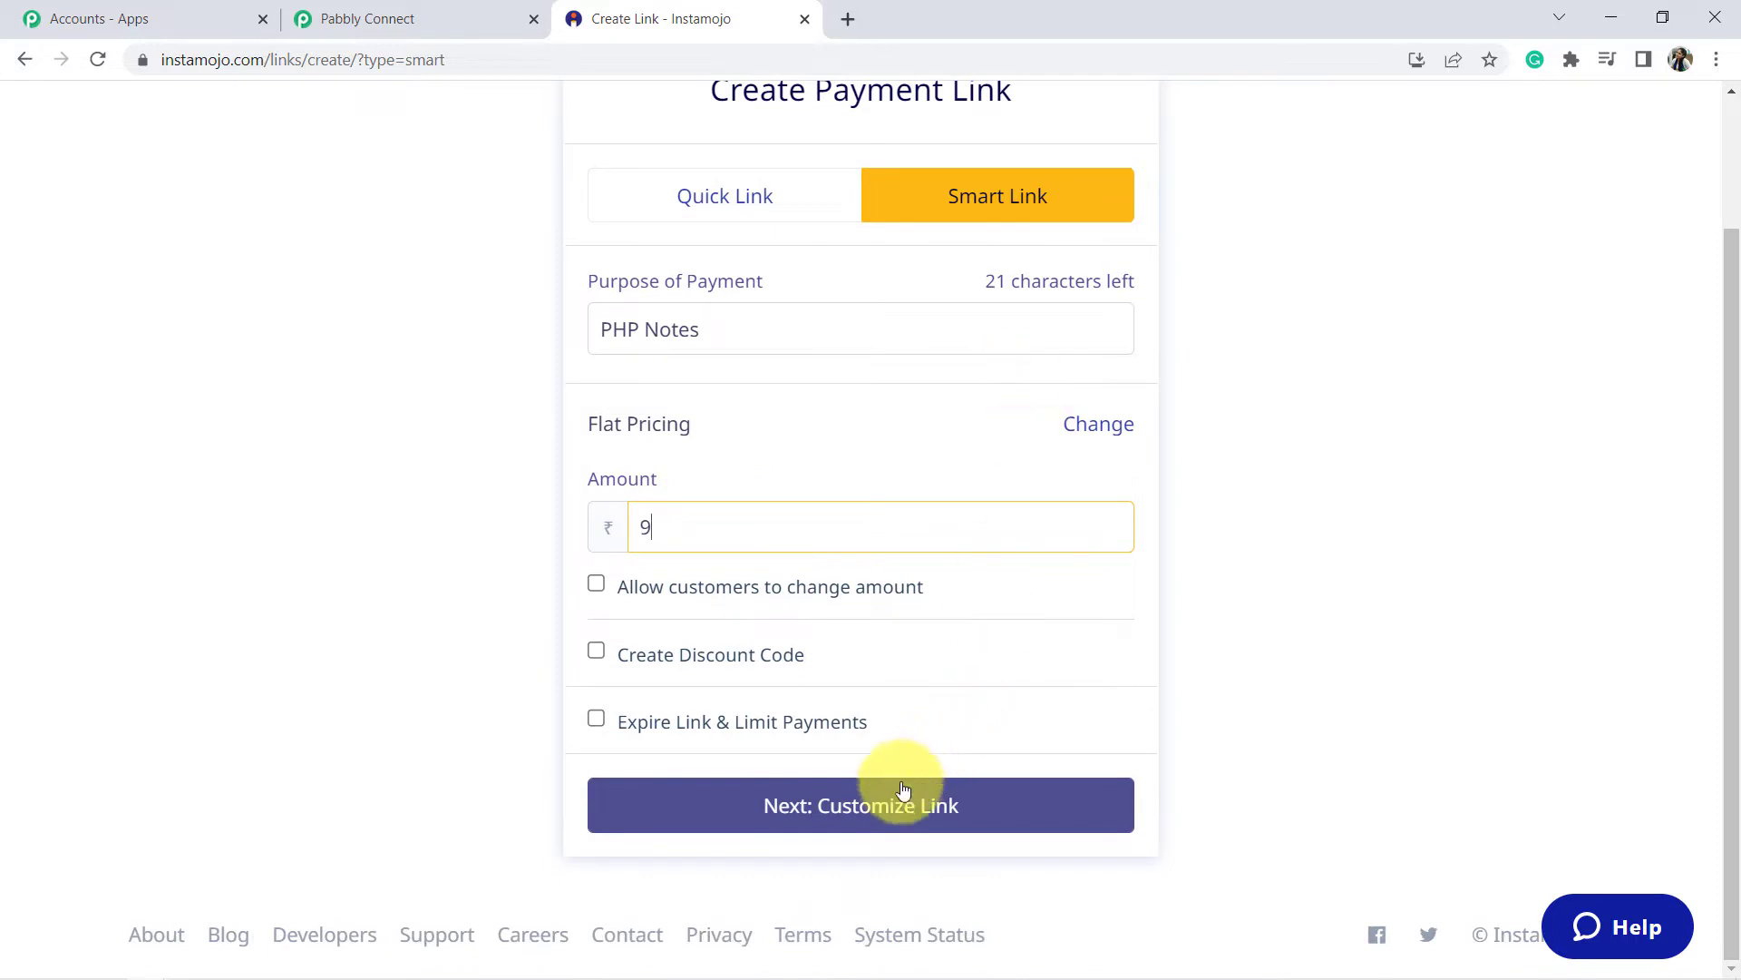
left_click(882, 814)
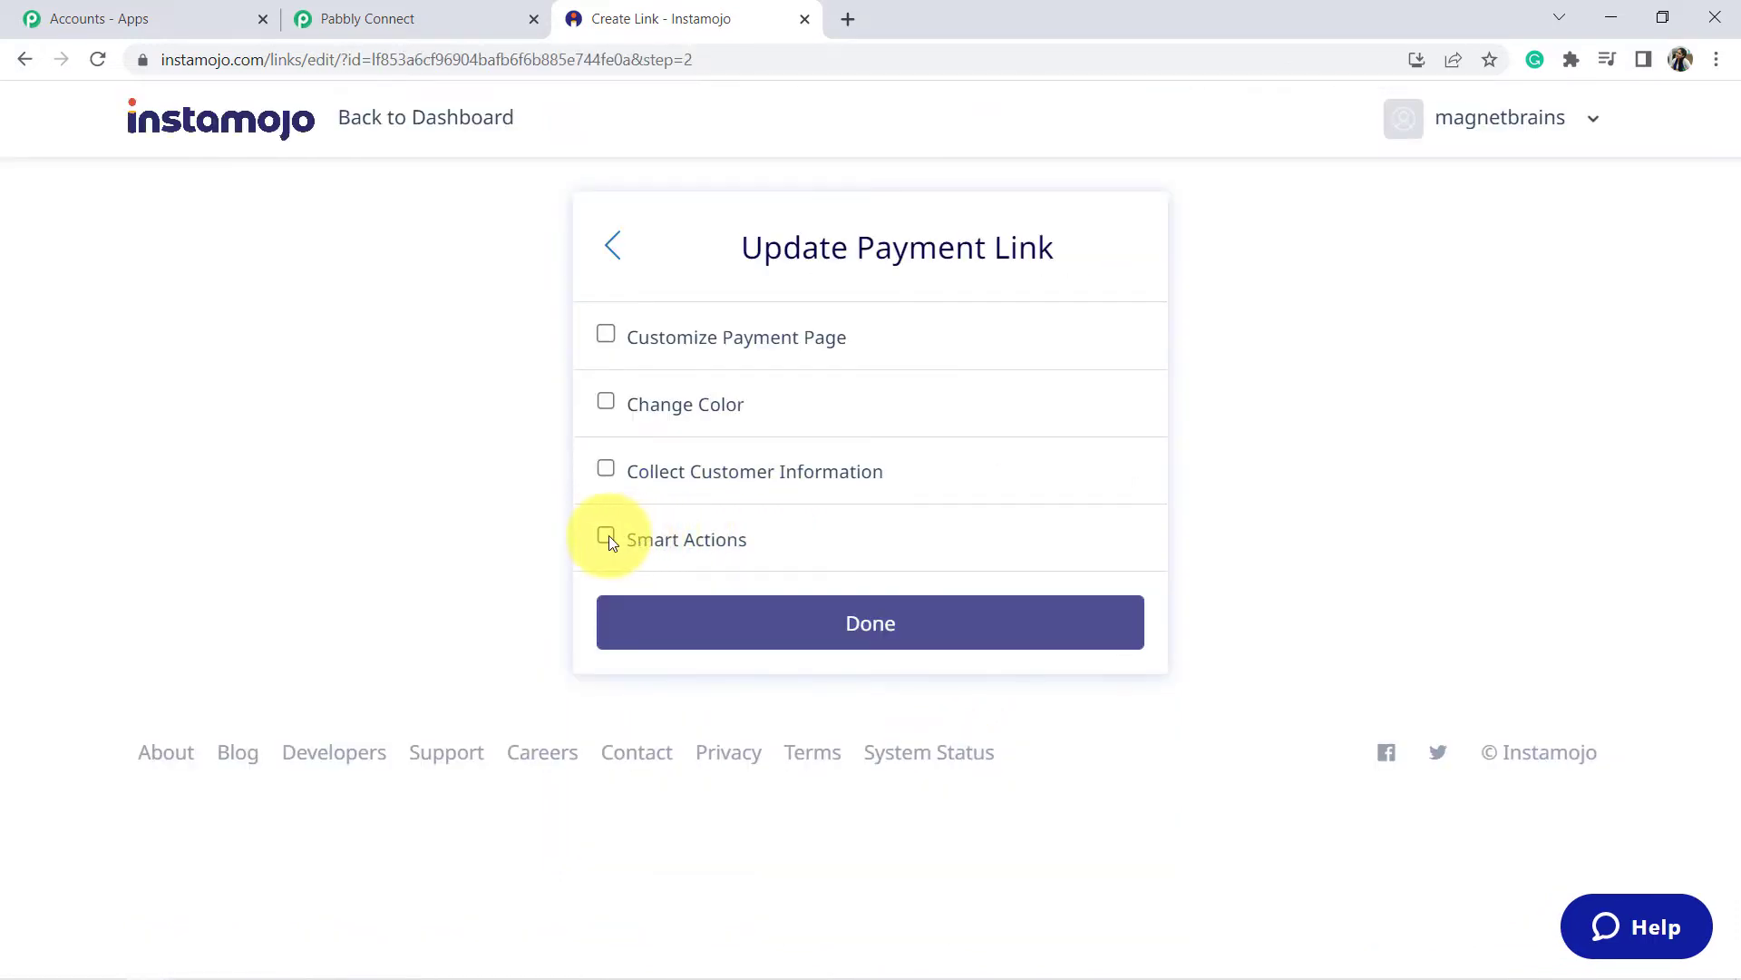
Add the Pabbly workflow's webhook URL to the PHP Notes link's smart actions and save.
left_click(607, 536)
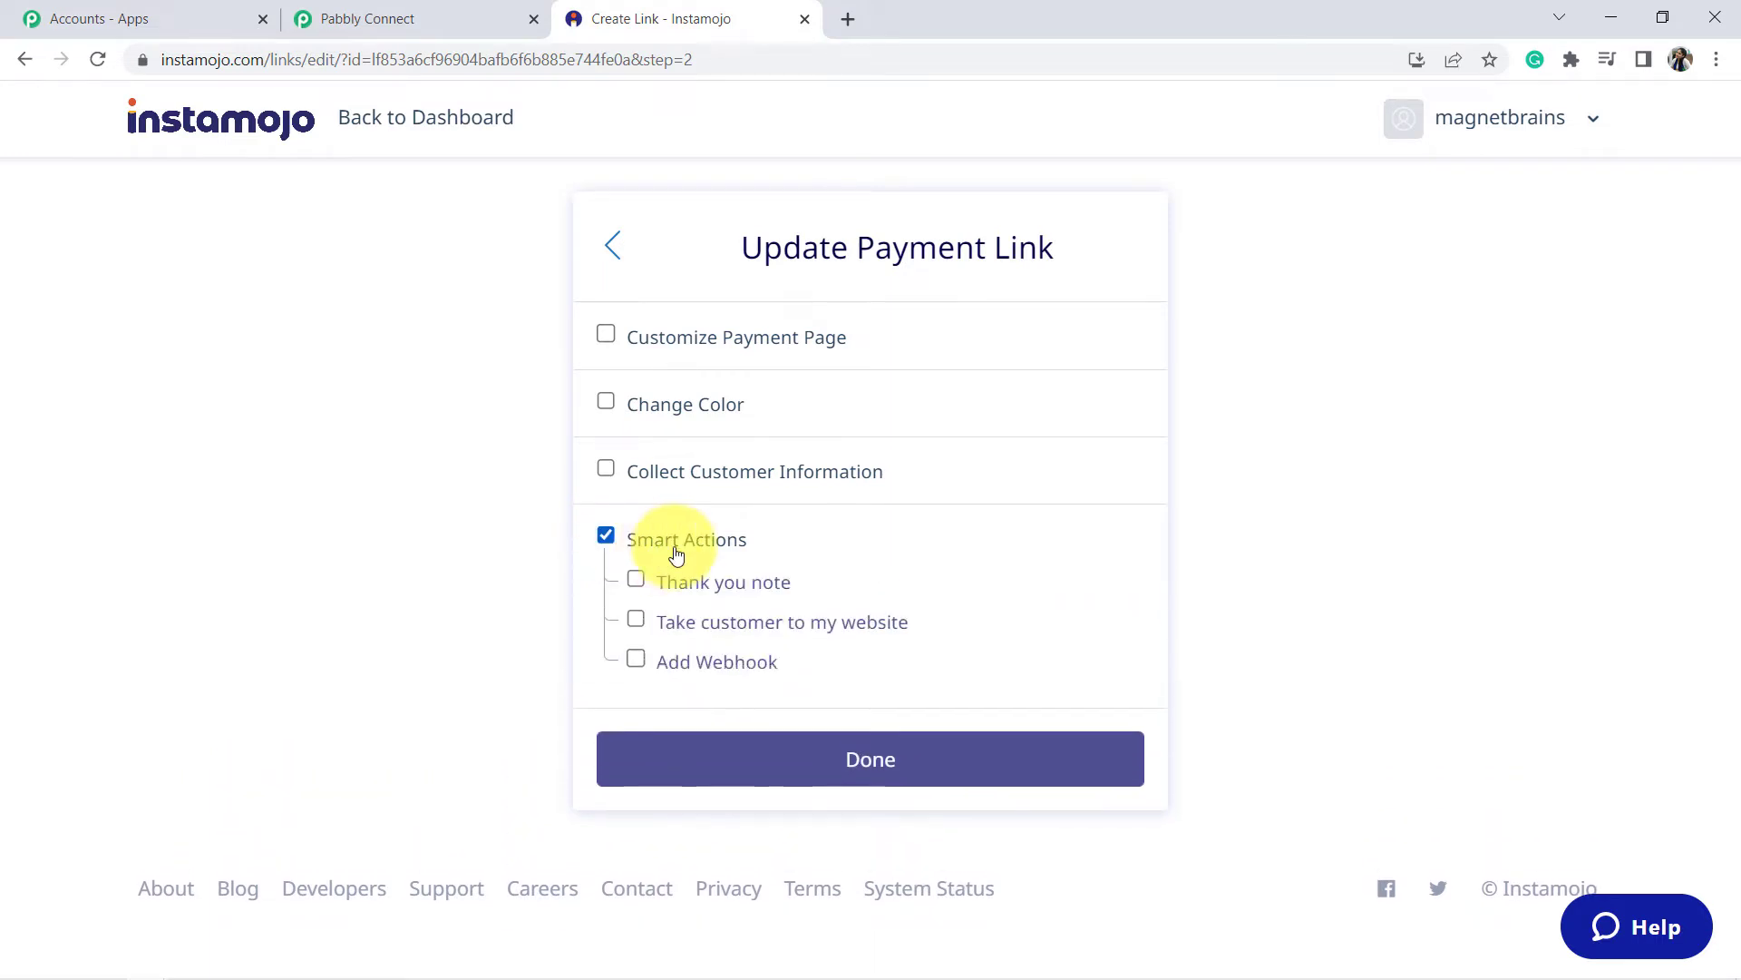
left_click(636, 659)
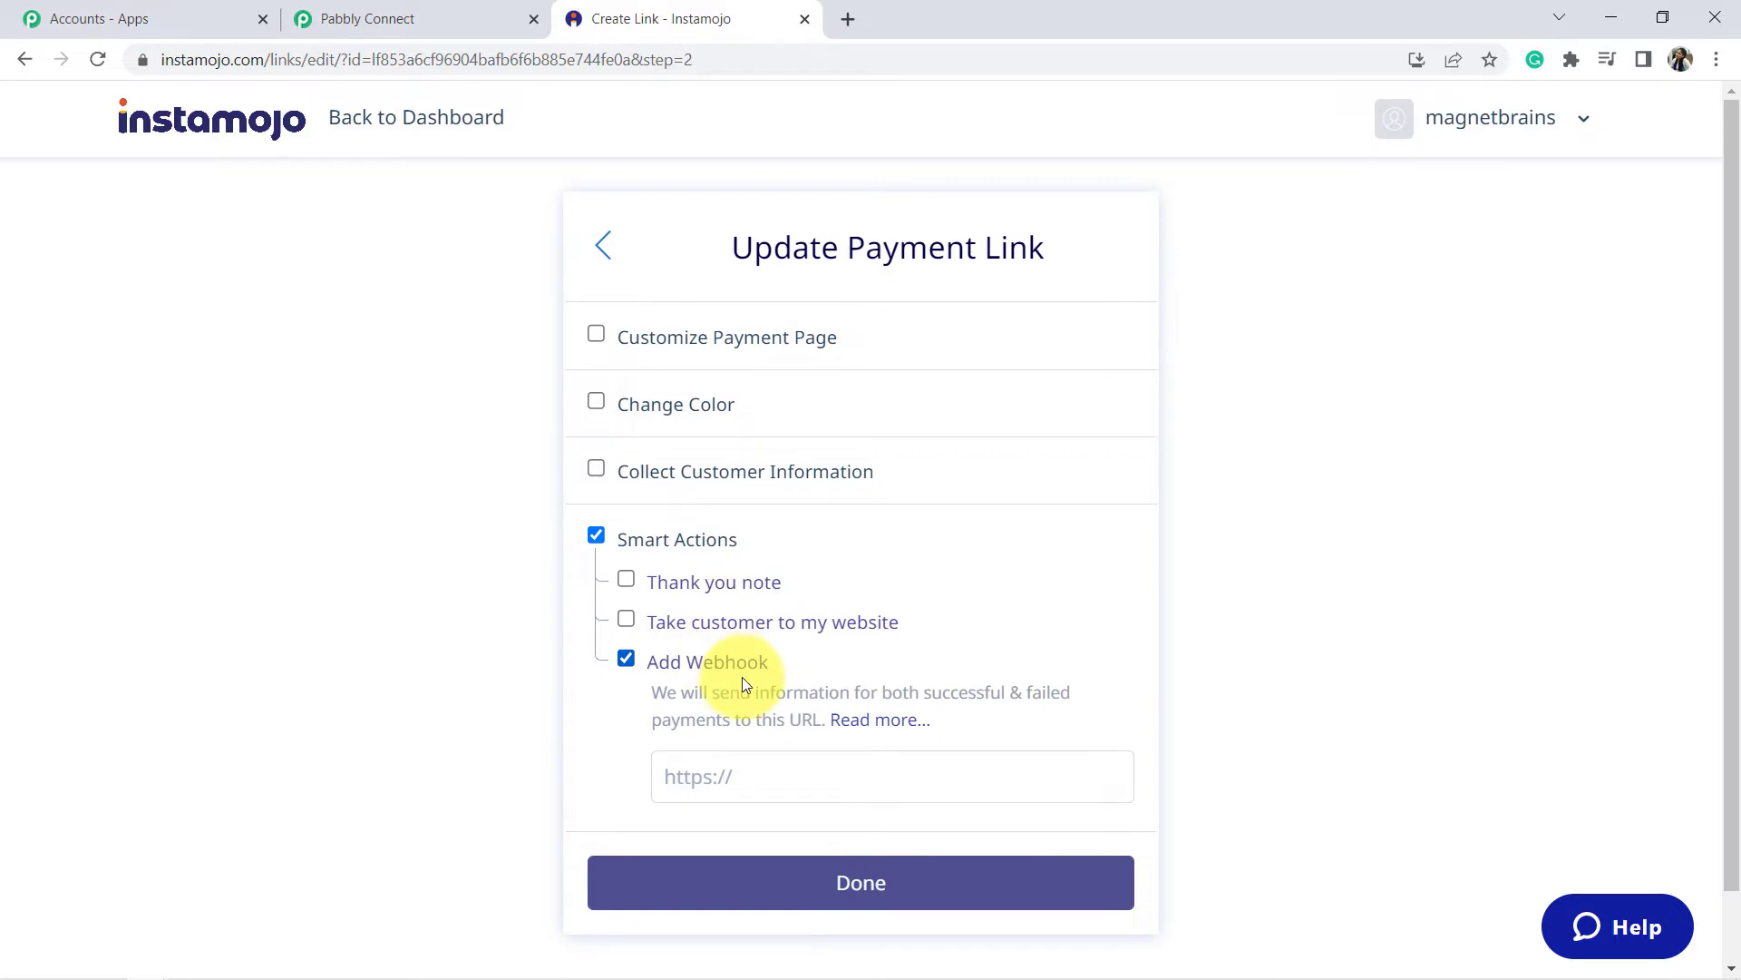
scroll(742, 682, "down", 1)
left_click(435, 16)
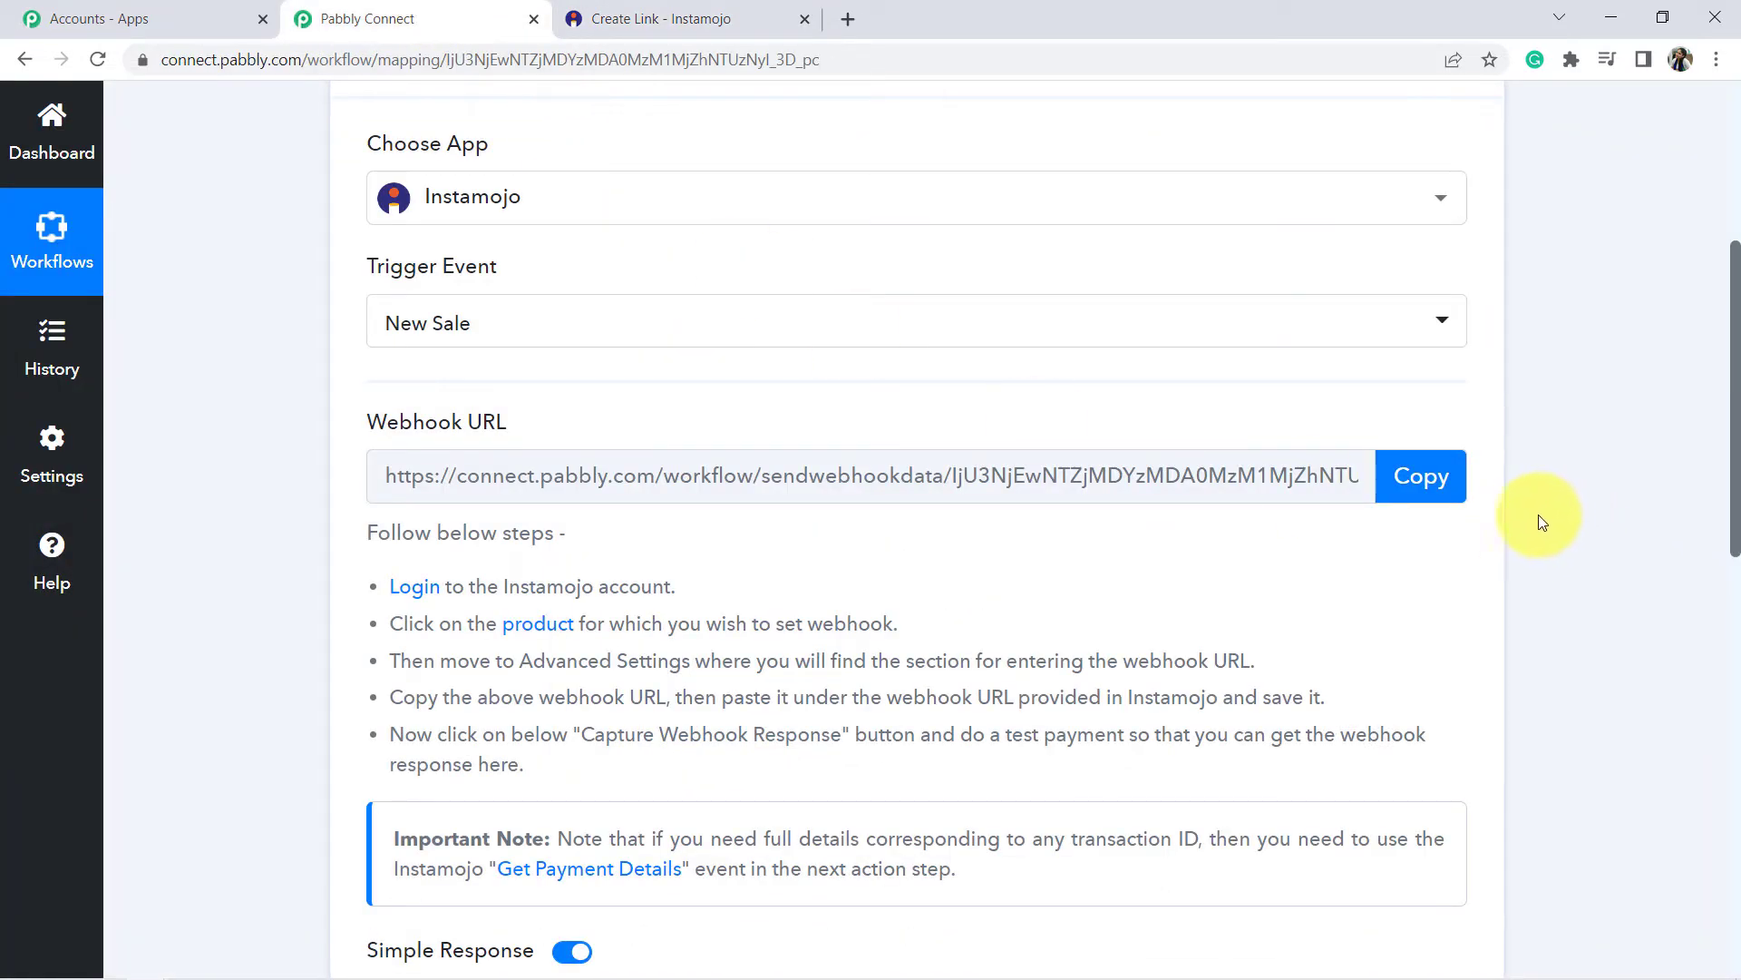
left_click(1445, 491)
left_click(598, 16)
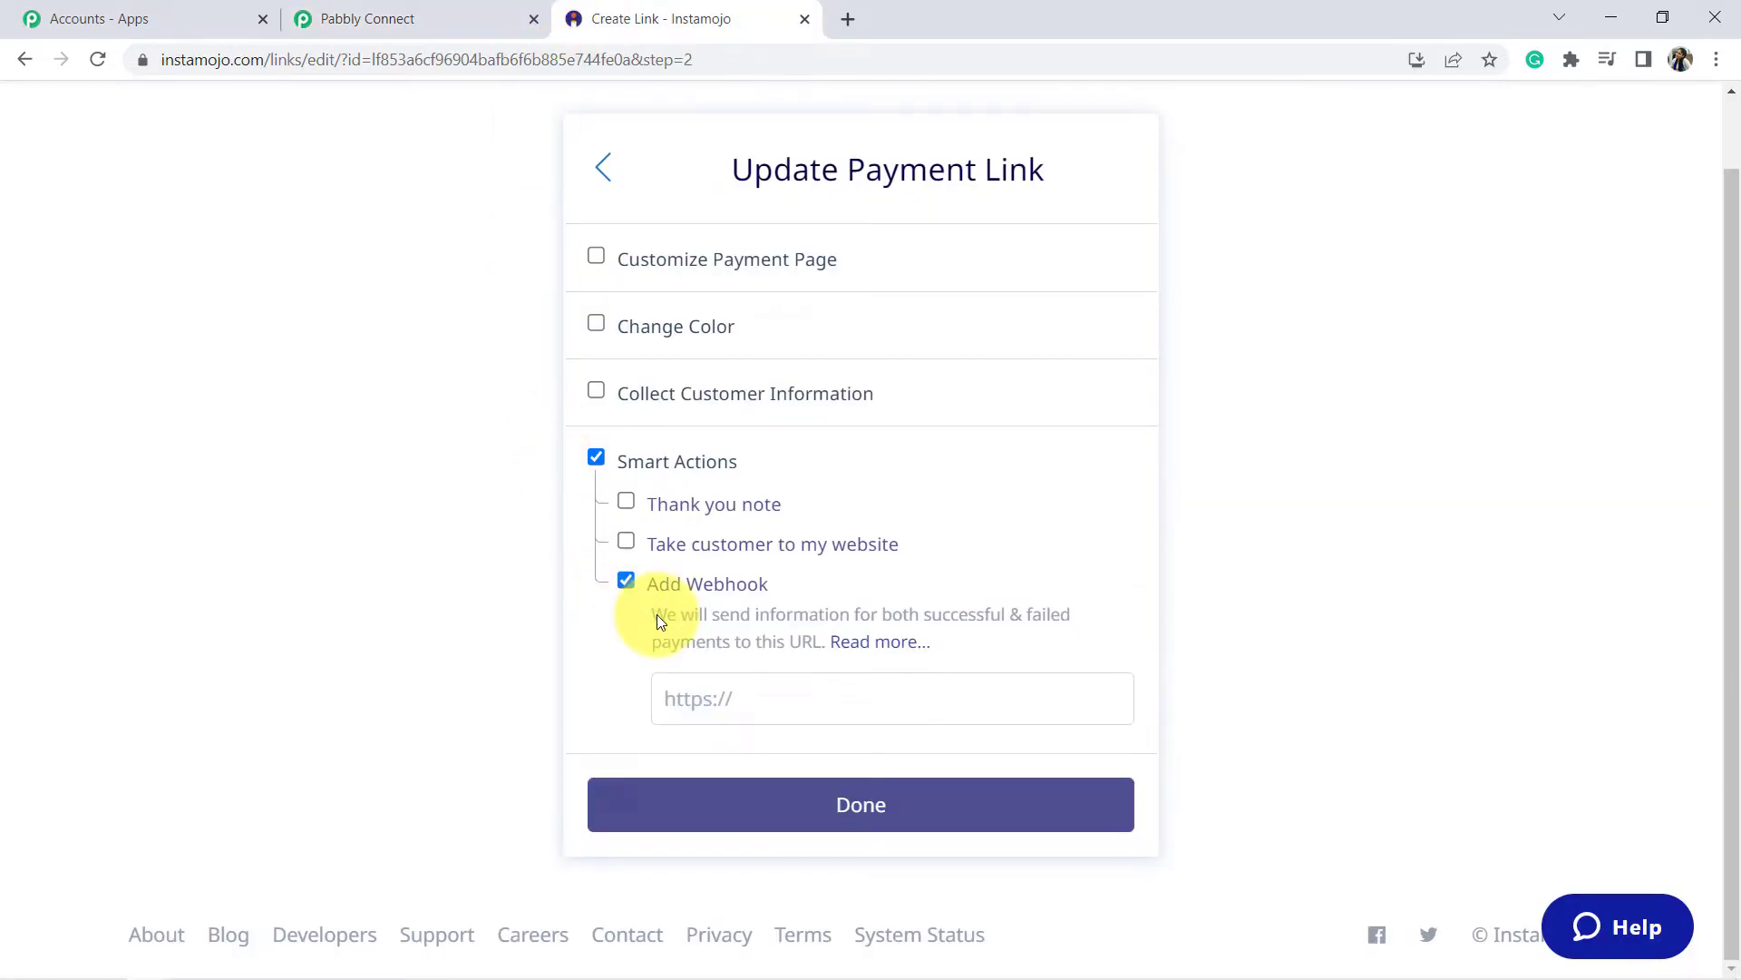
left_click(767, 696)
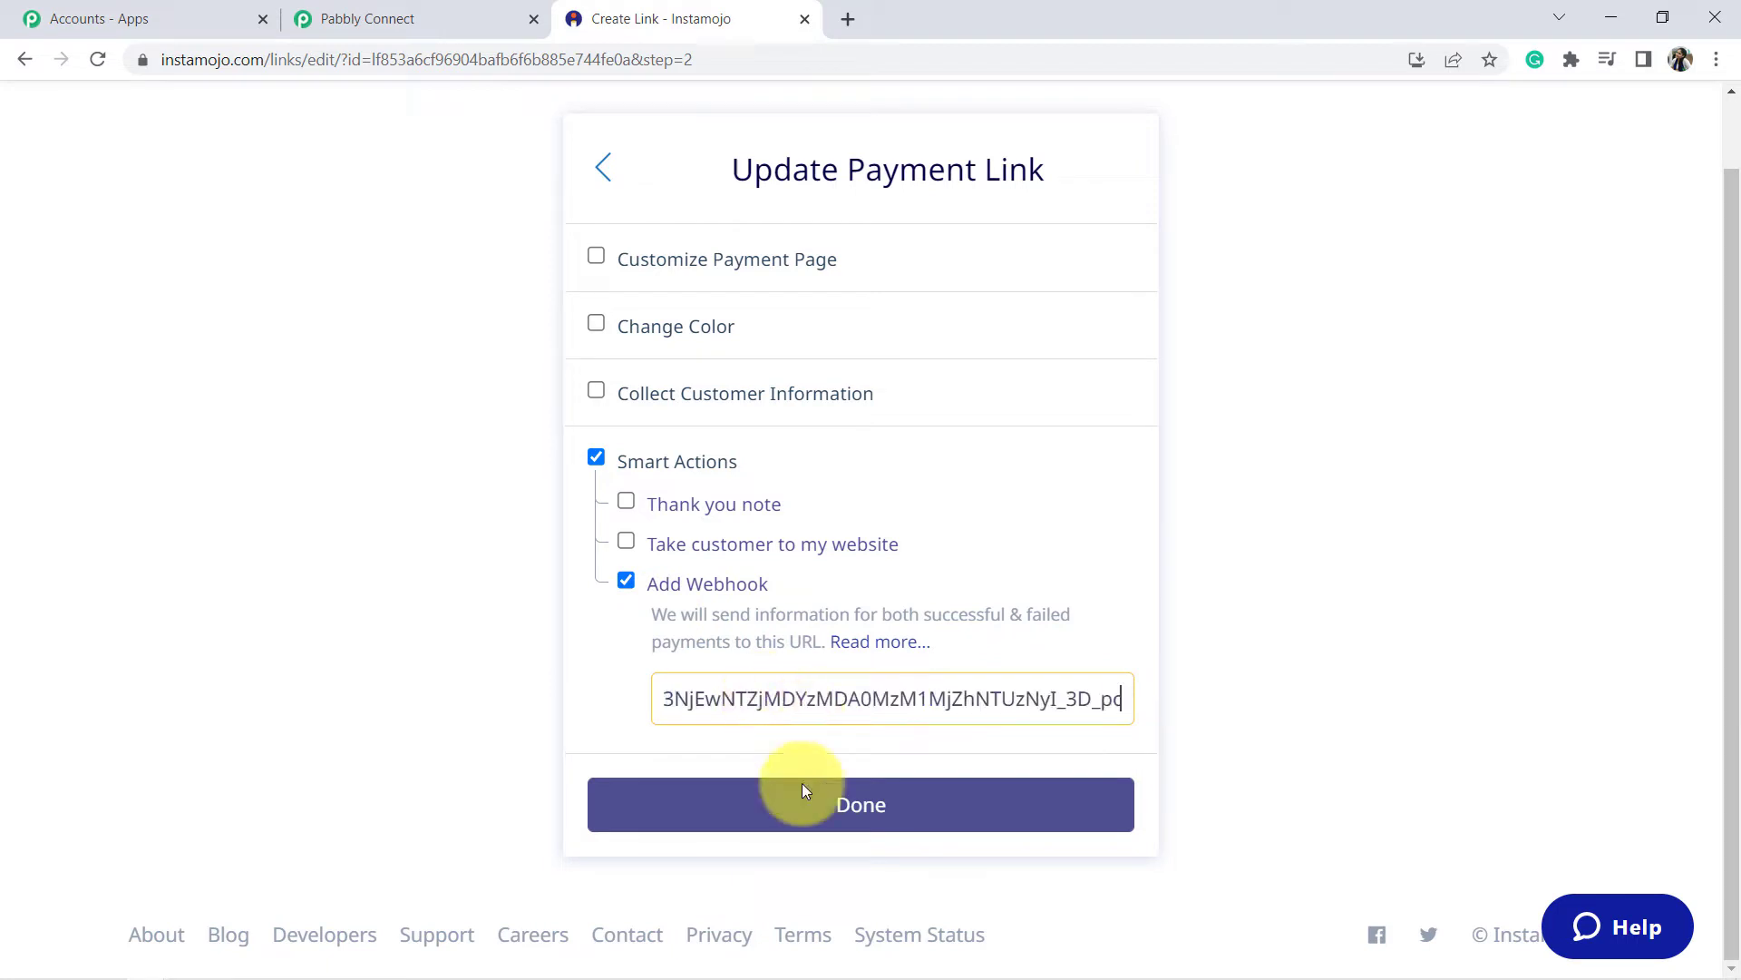
left_click(859, 805)
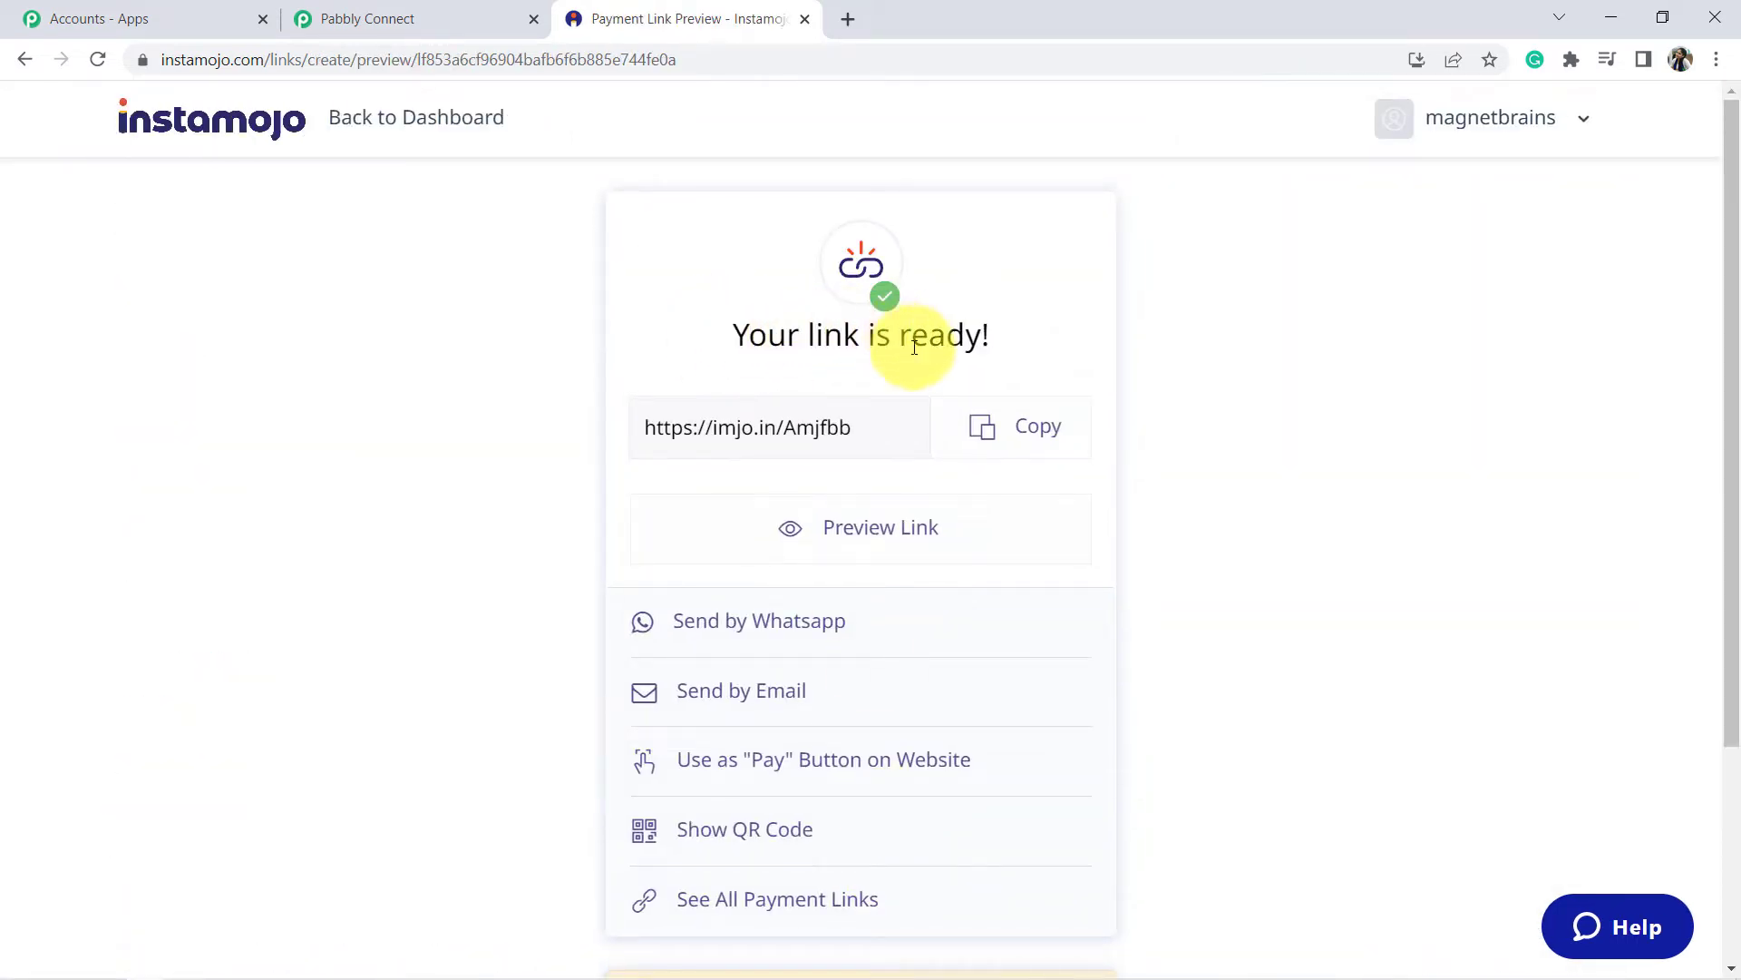
Load the copied PHP Notes payment link in a new browser tab.
scroll(933, 402, "down", 1)
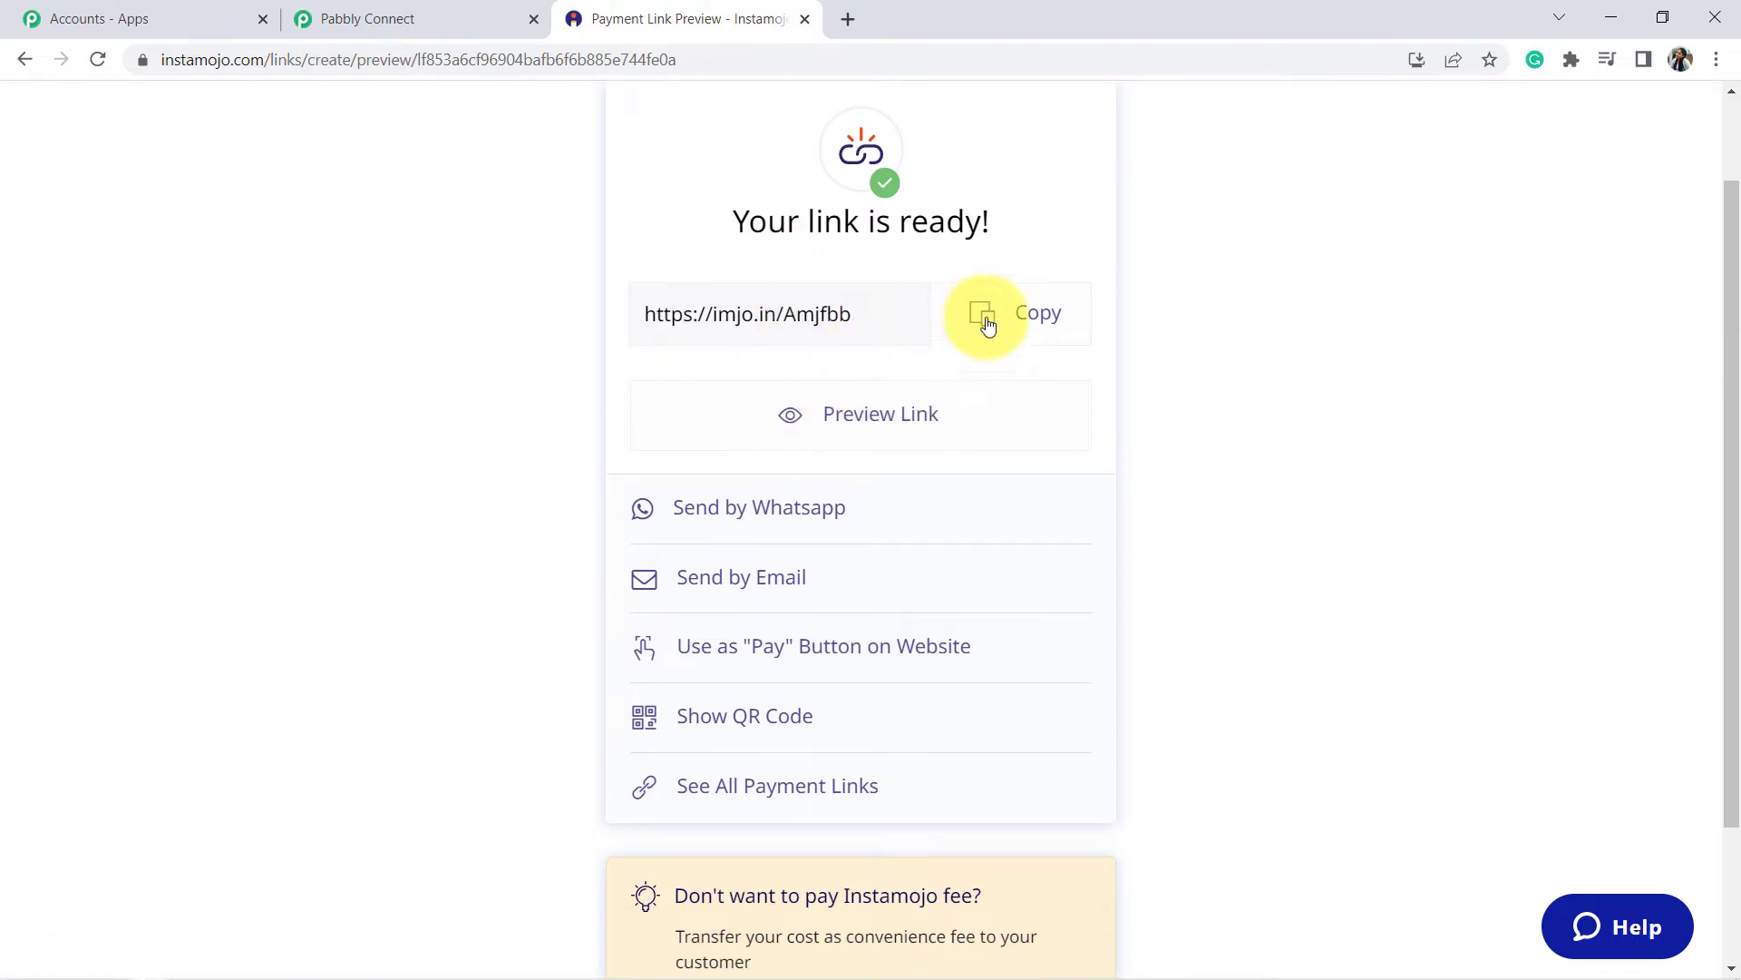
key("ctrl+t")
type("https://imjo.in/Amjfbb")
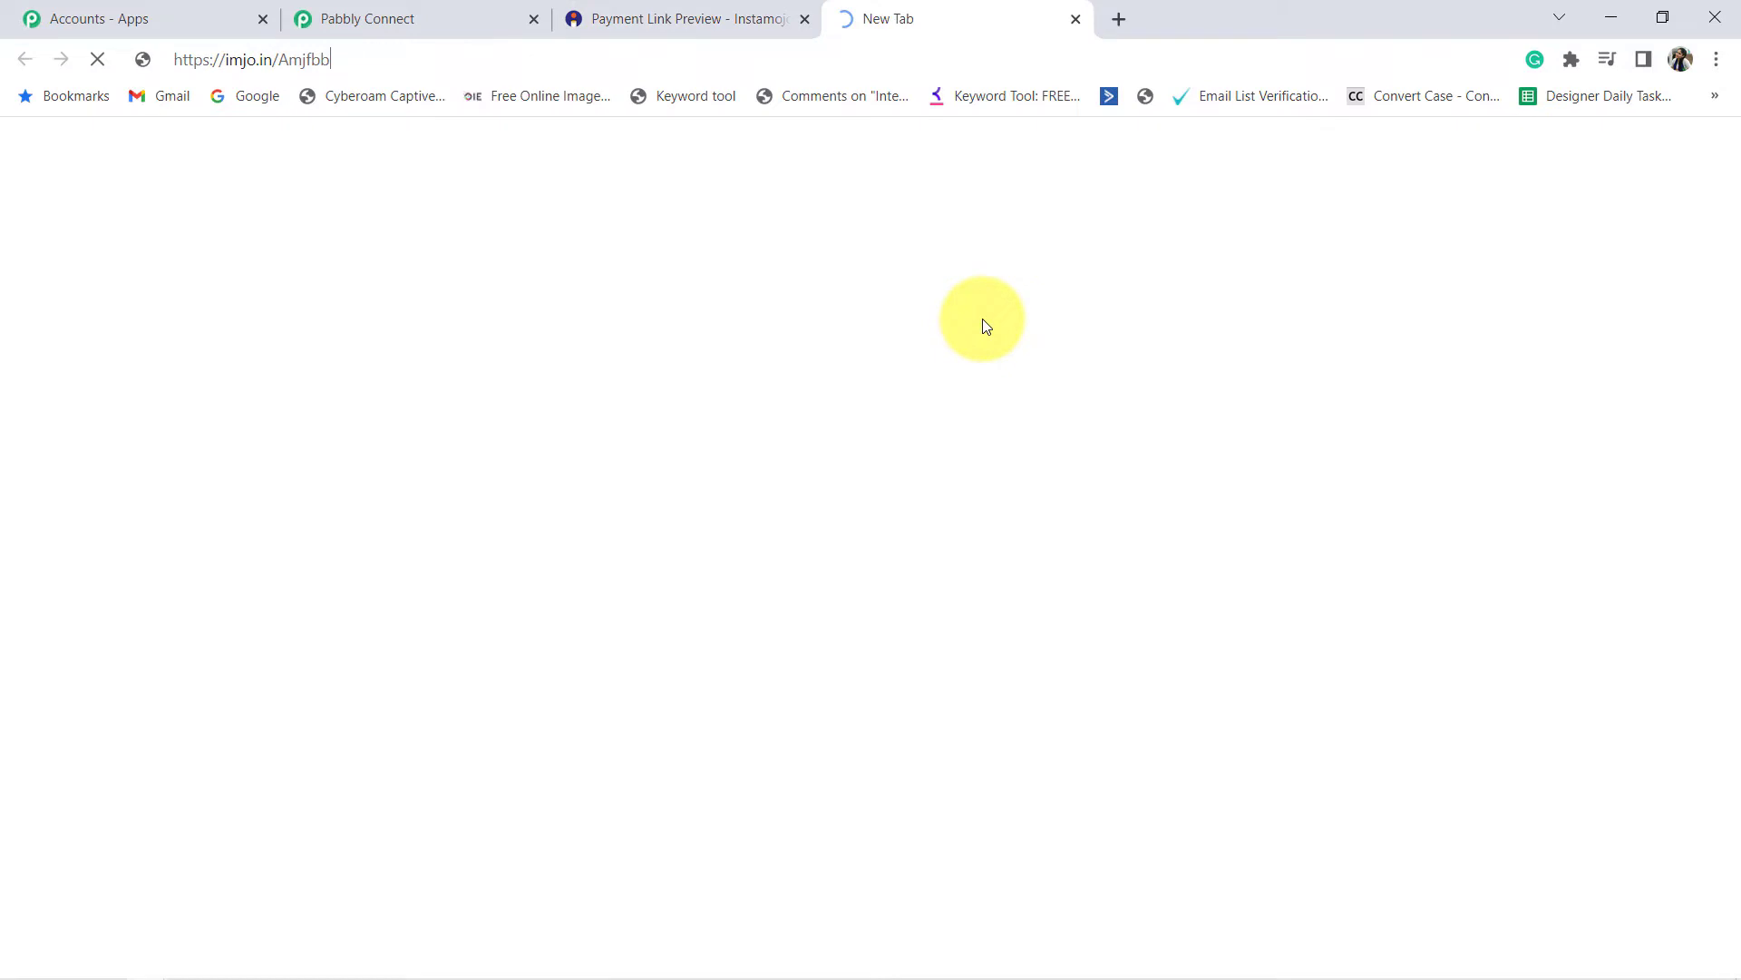
key("Return")
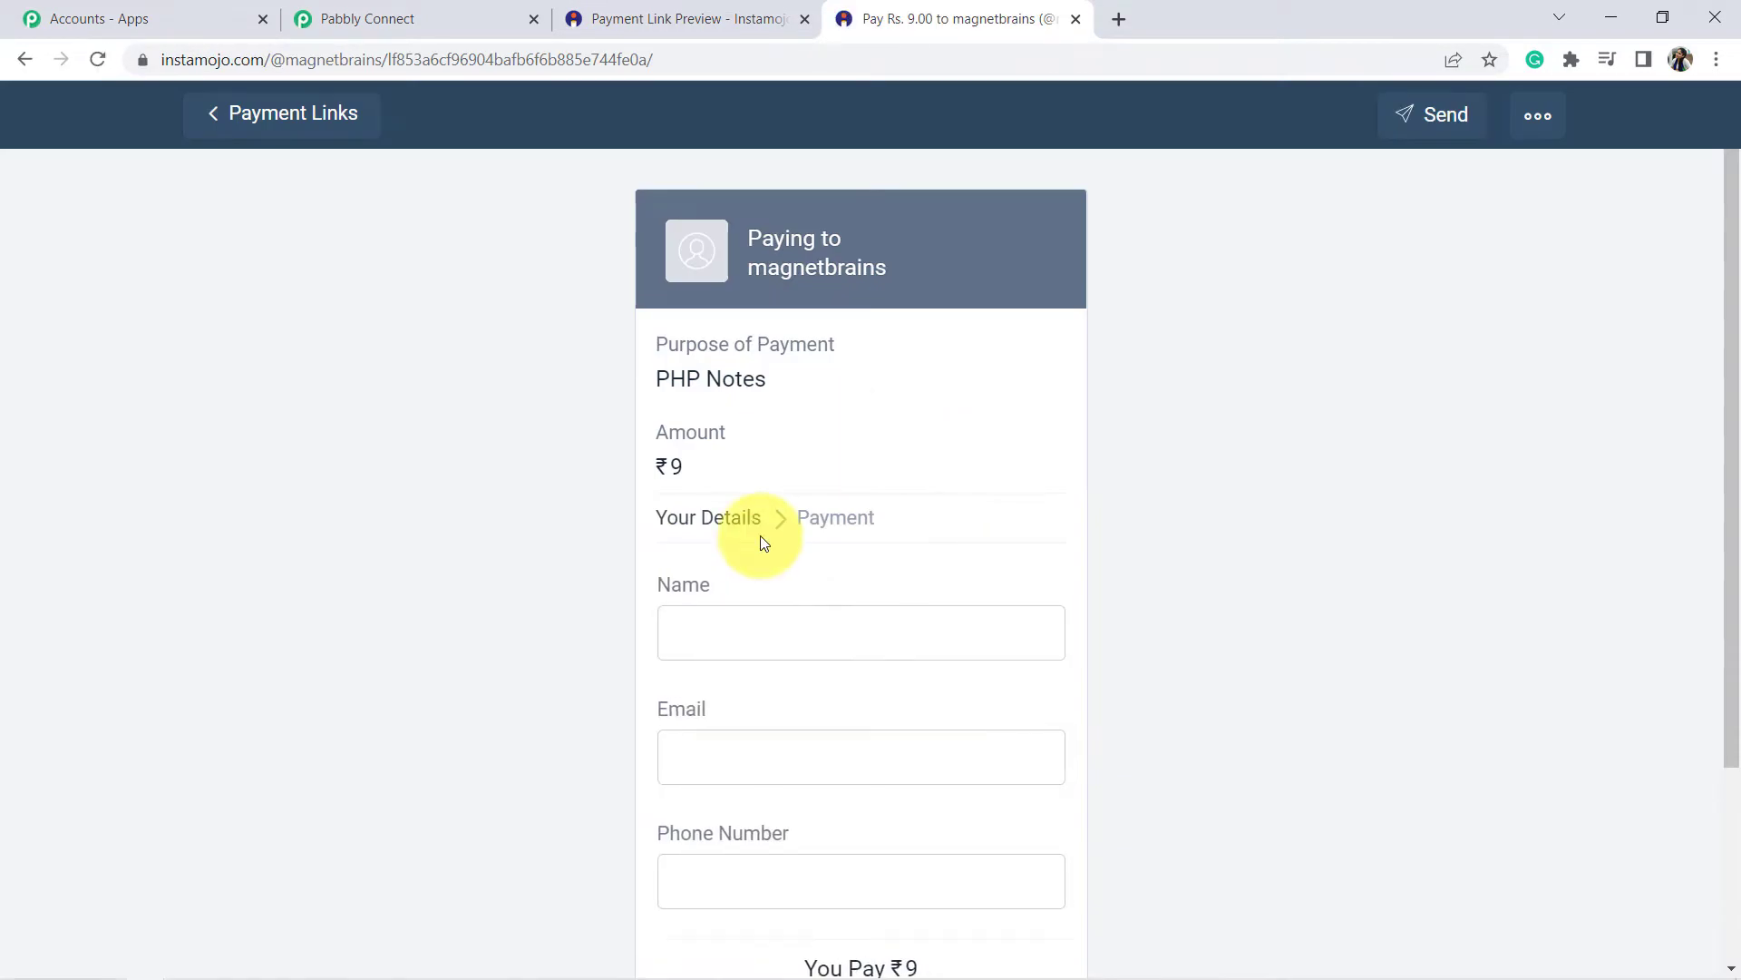
left_click(379, 19)
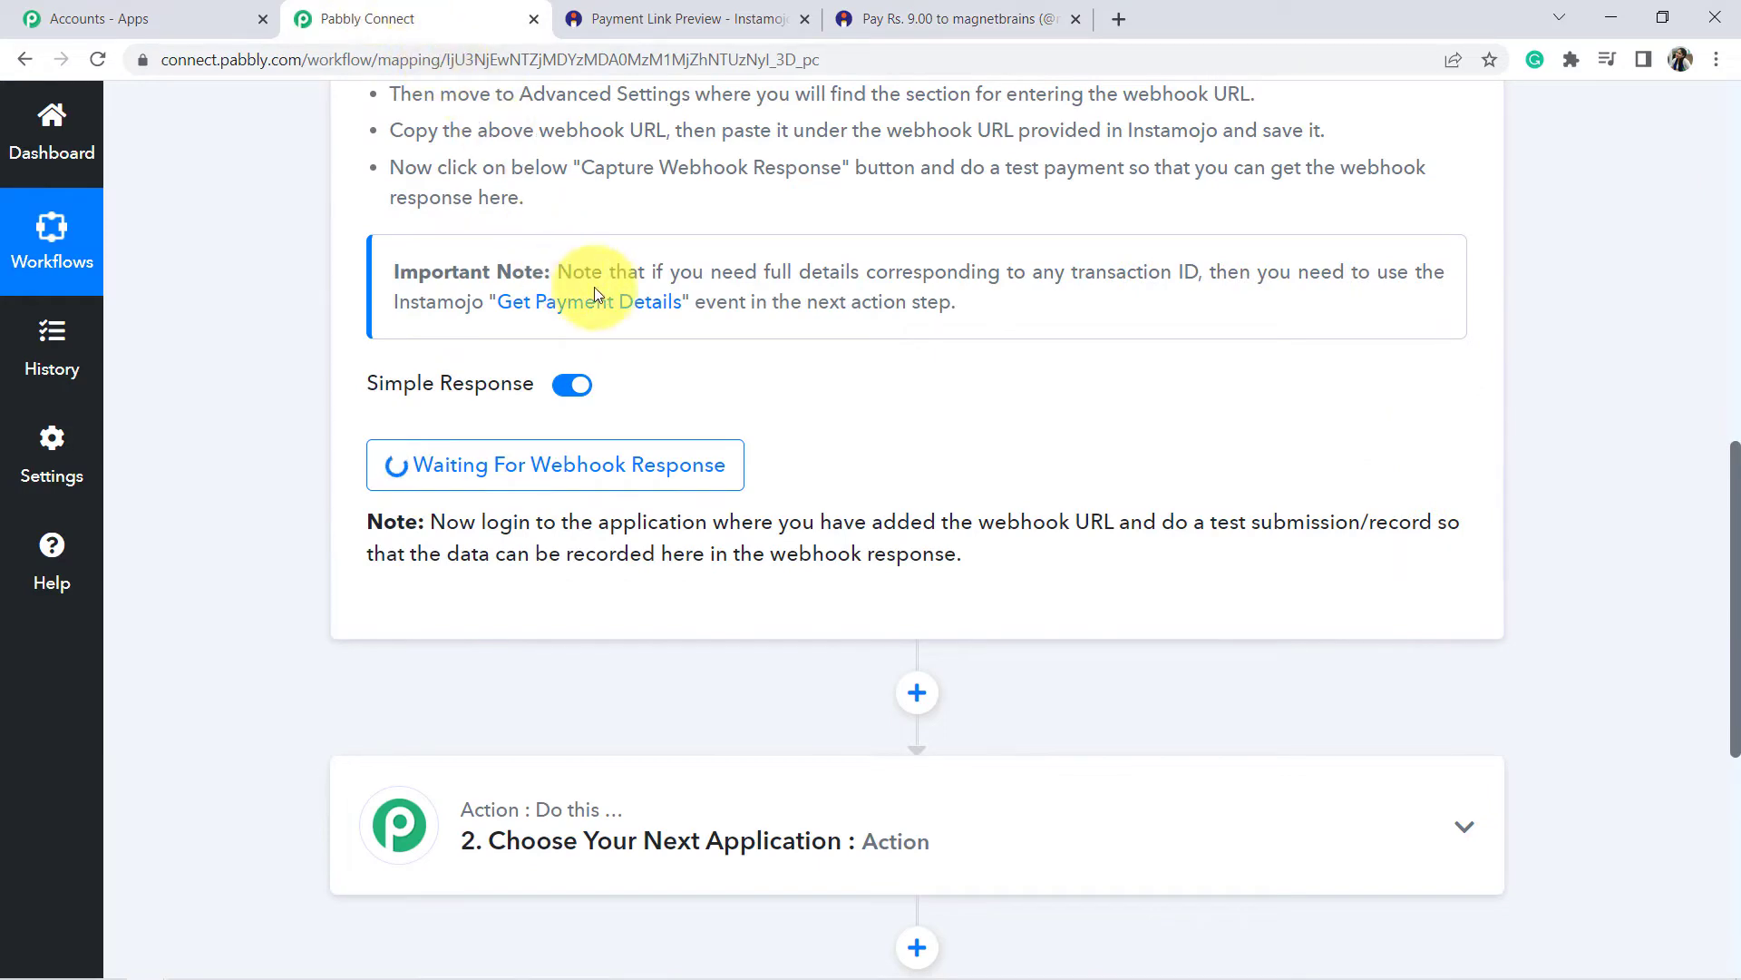
Read the Waiting For Webhook Response note, then return to the ₹9 PHP Notes payment page.
scroll(598, 290, "up", 10)
scroll(601, 309, "down", 9)
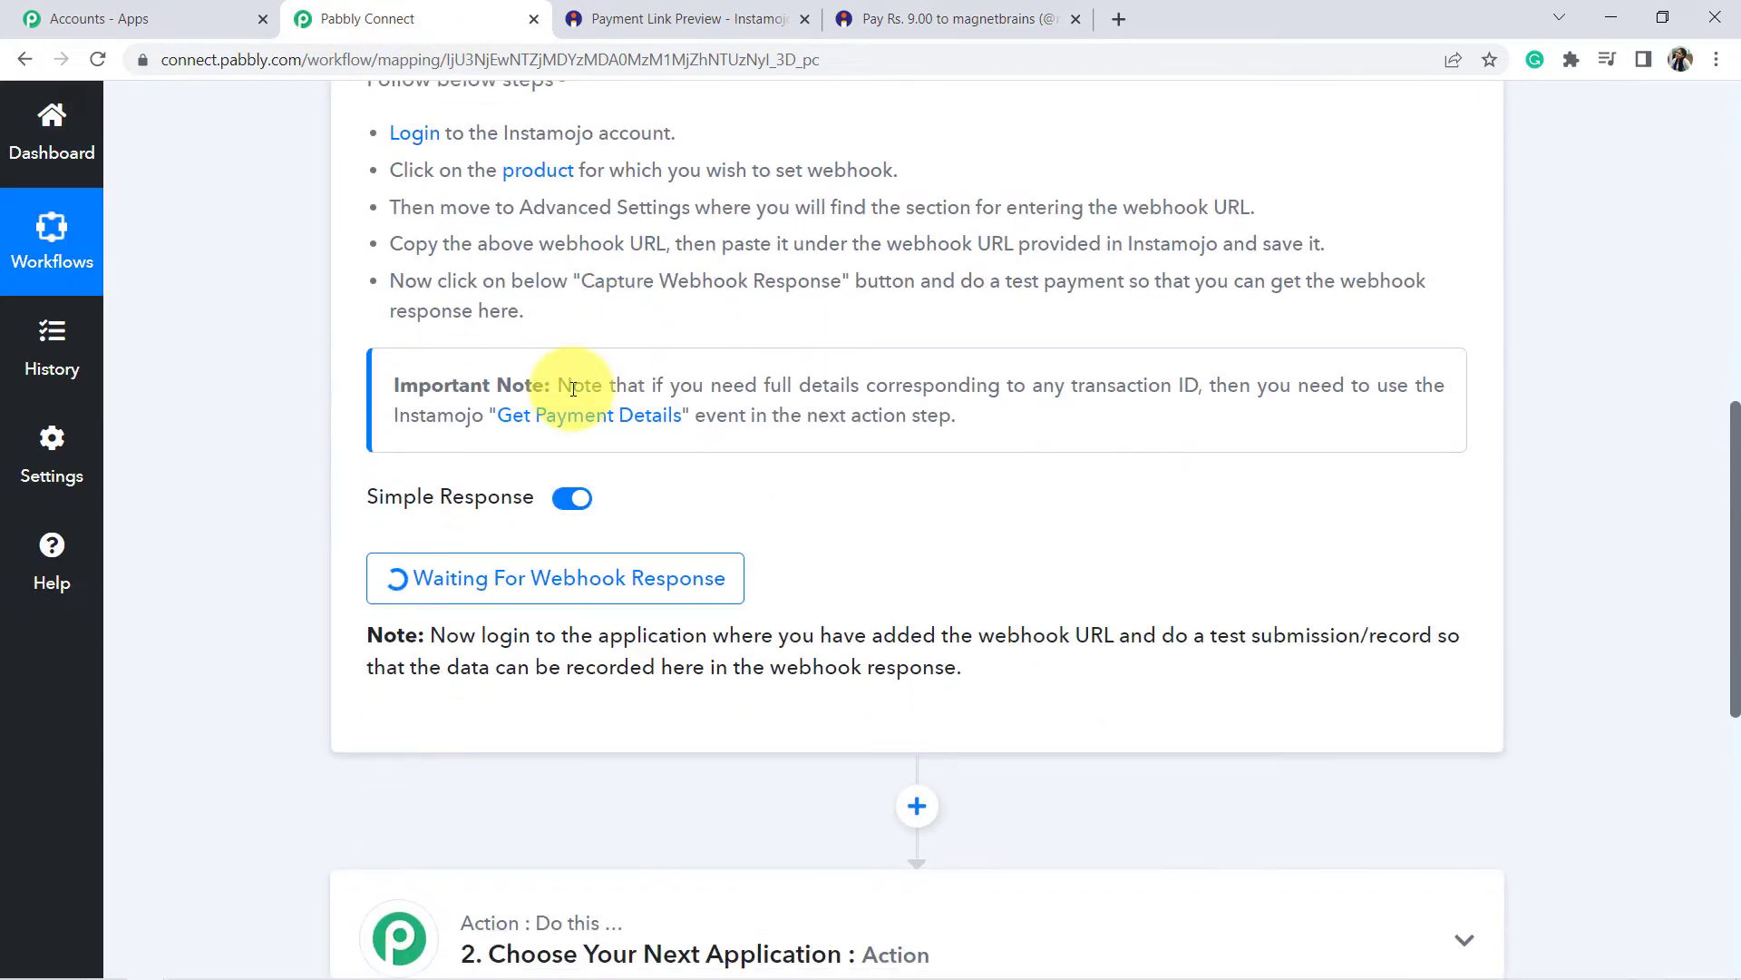
scroll(917, 339, "down", 2)
left_click_drag(716, 410, 1428, 413)
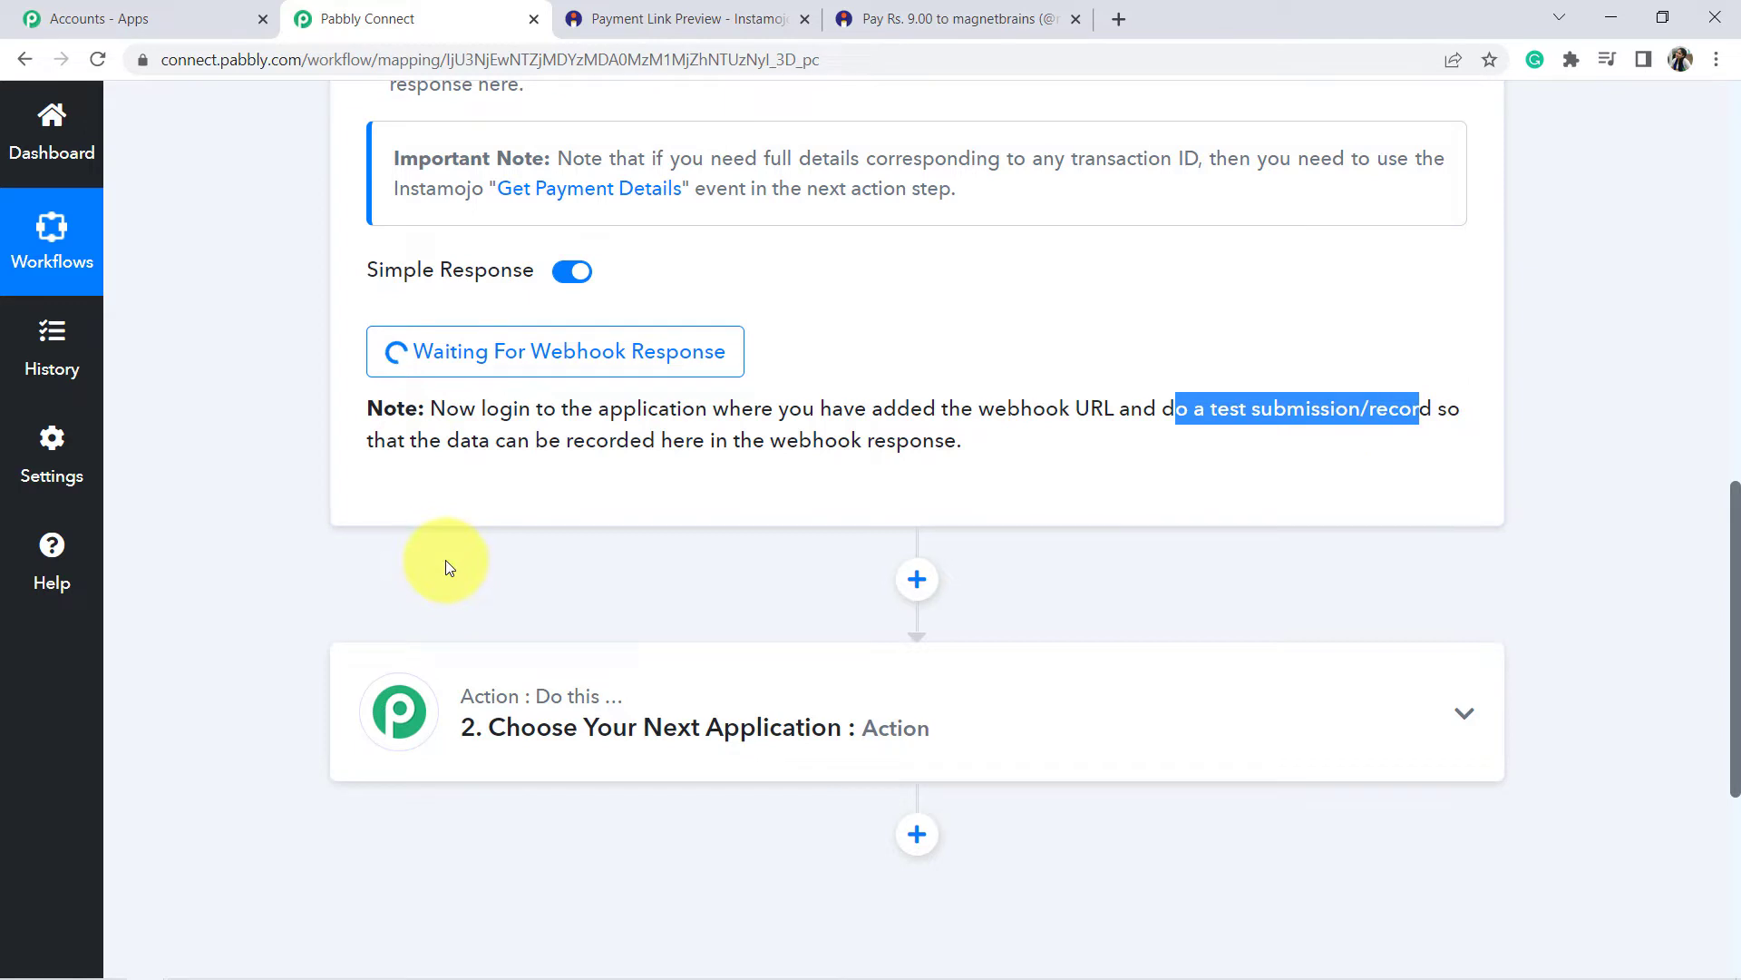
left_click_drag(495, 444, 899, 445)
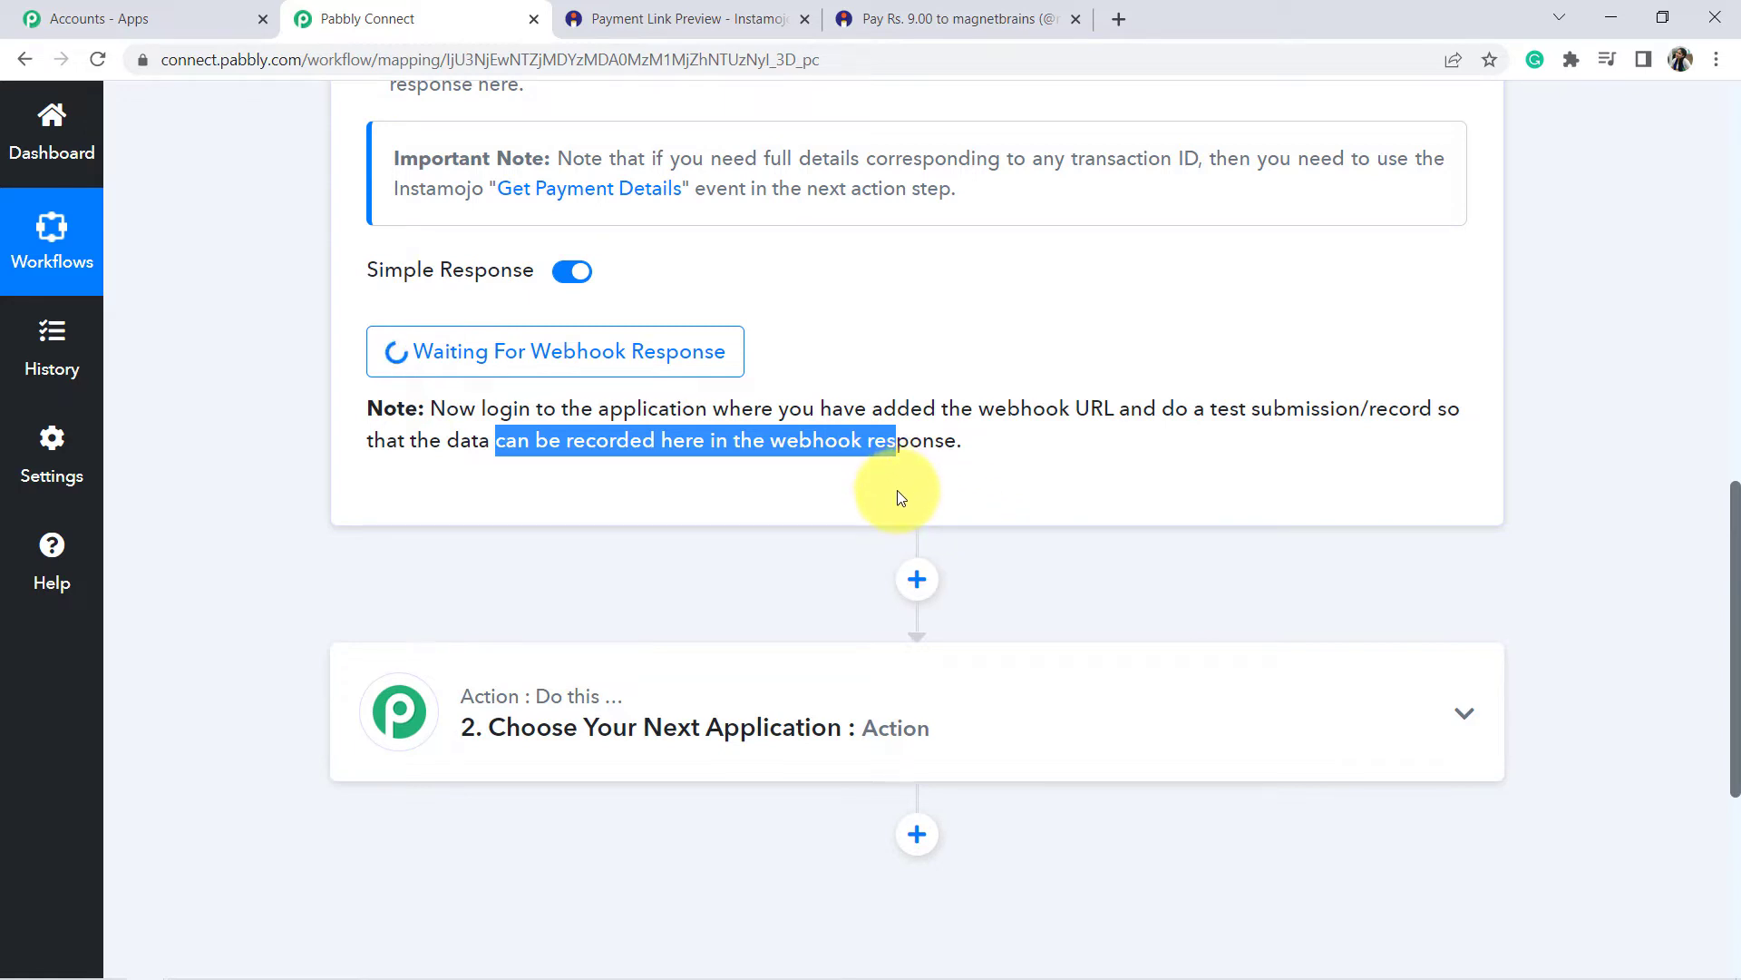
left_click(1076, 420)
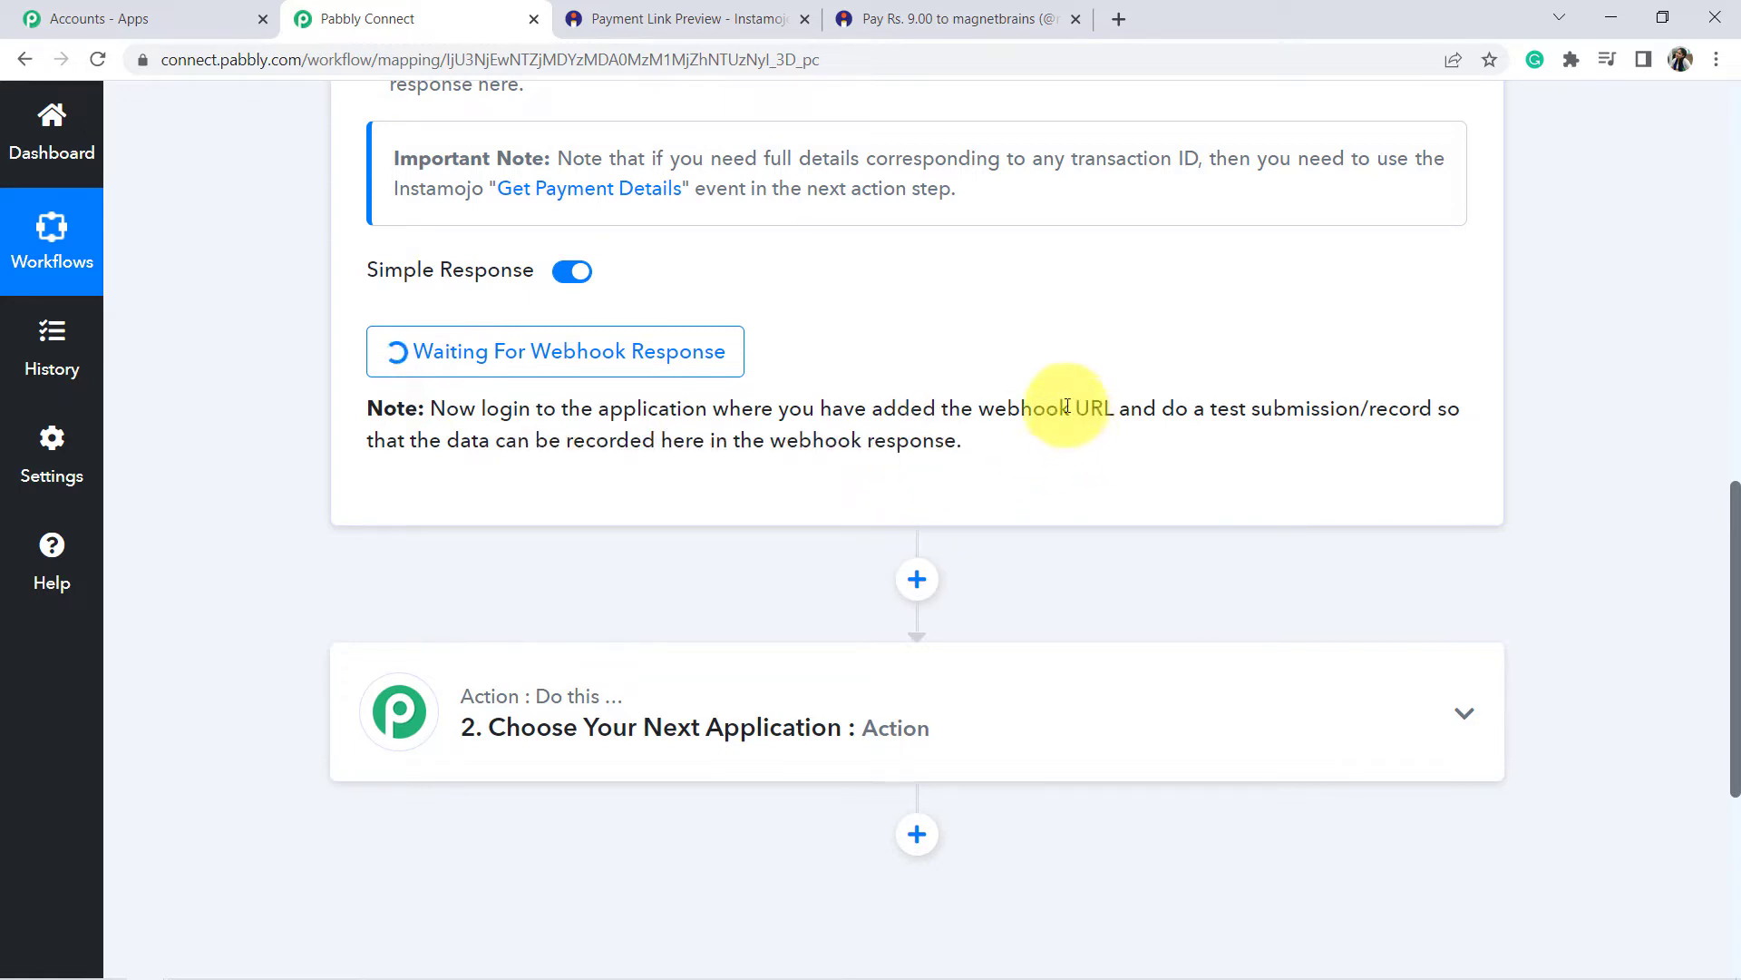
scroll(1013, 447, "up", 2)
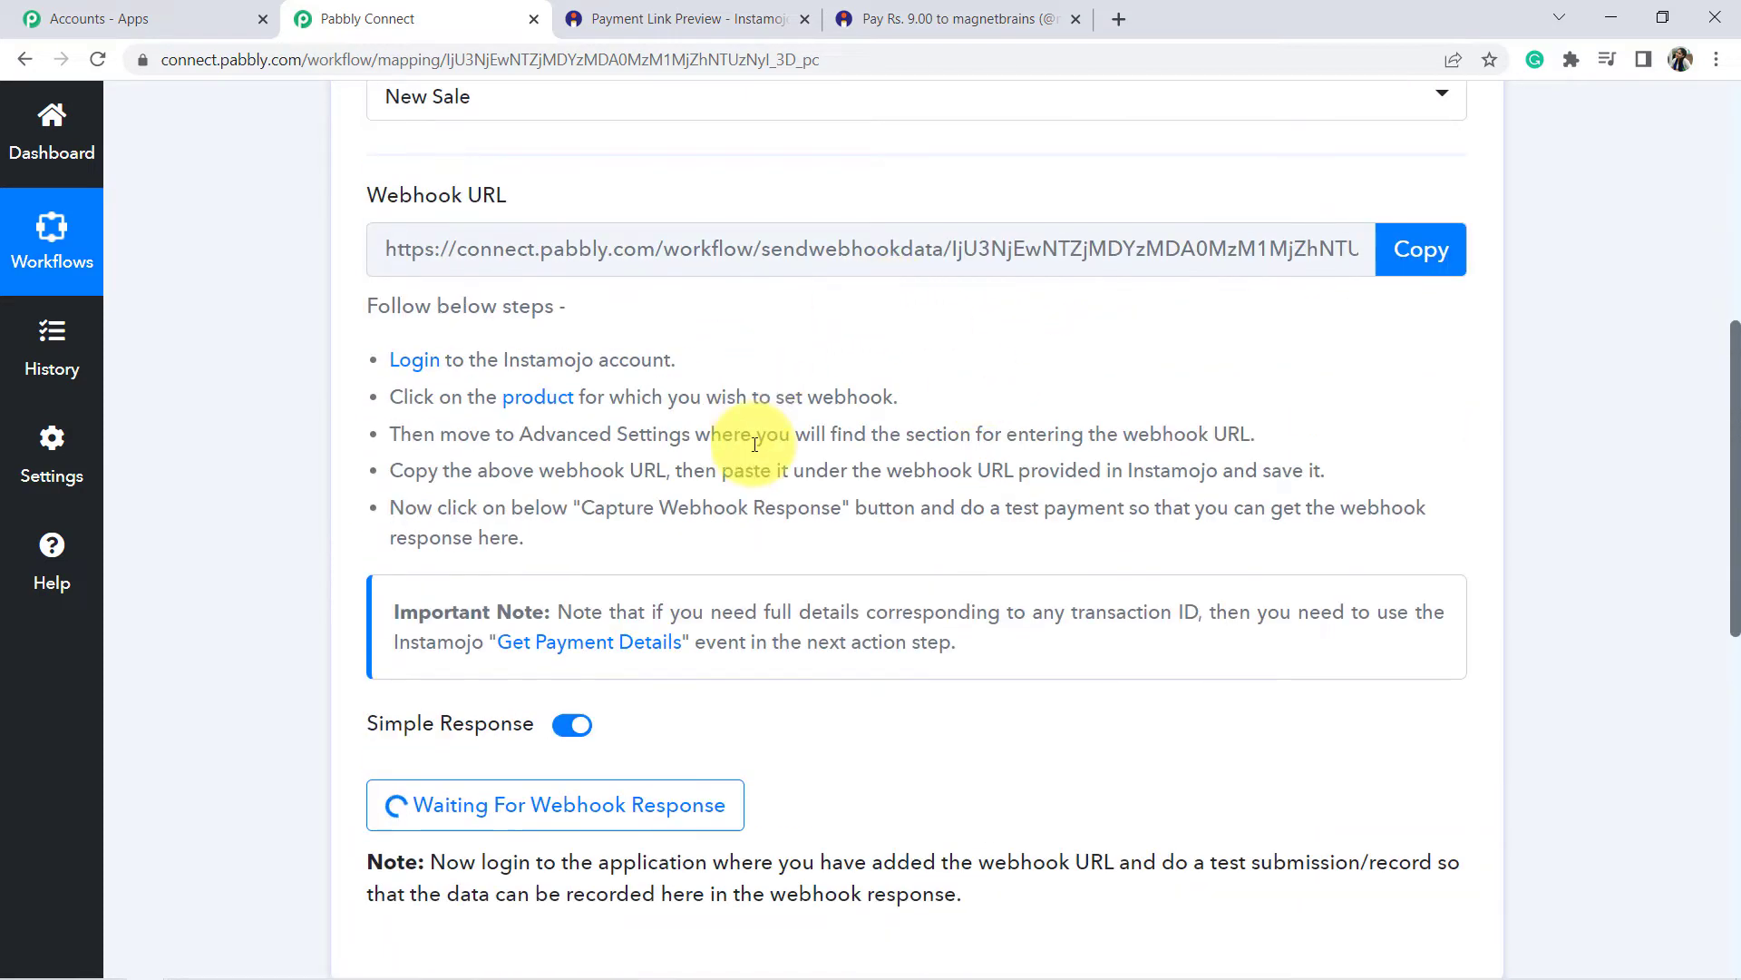
scroll(804, 393, "down", 3)
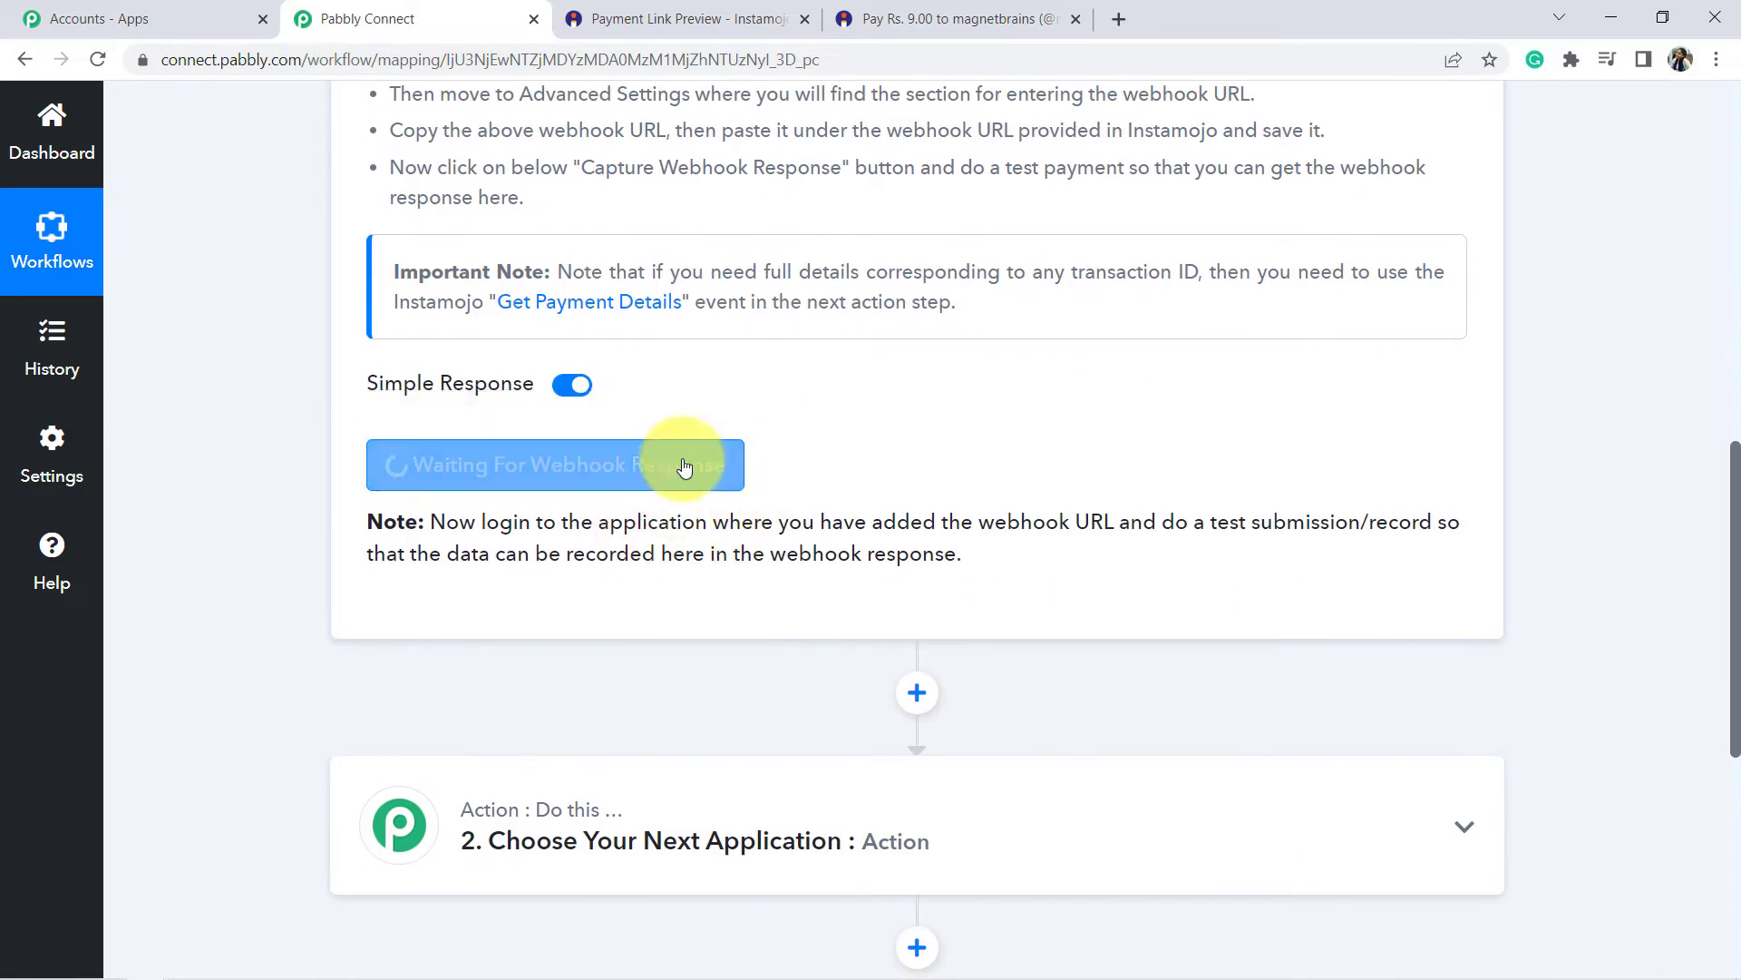
left_click(943, 7)
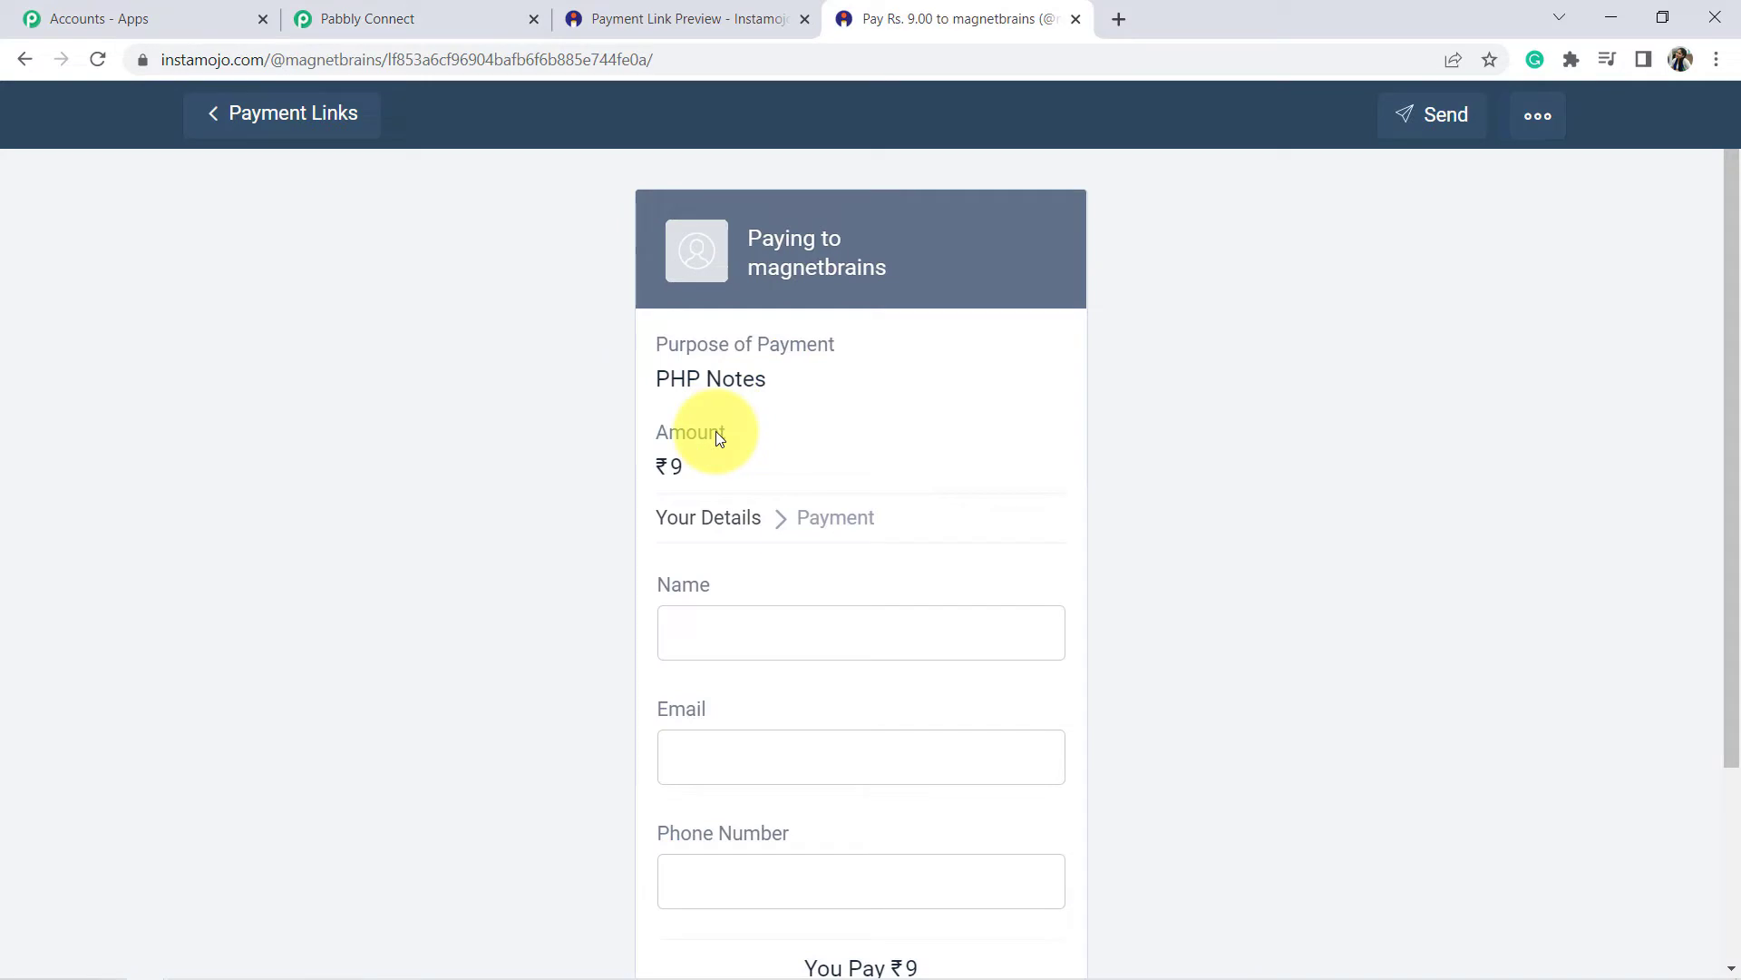
Enter the buyer's name, e-mail and phone number, pay ₹9, and confirm the Payment Successful receipt.
scroll(716, 453, "down", 2)
left_click(696, 406)
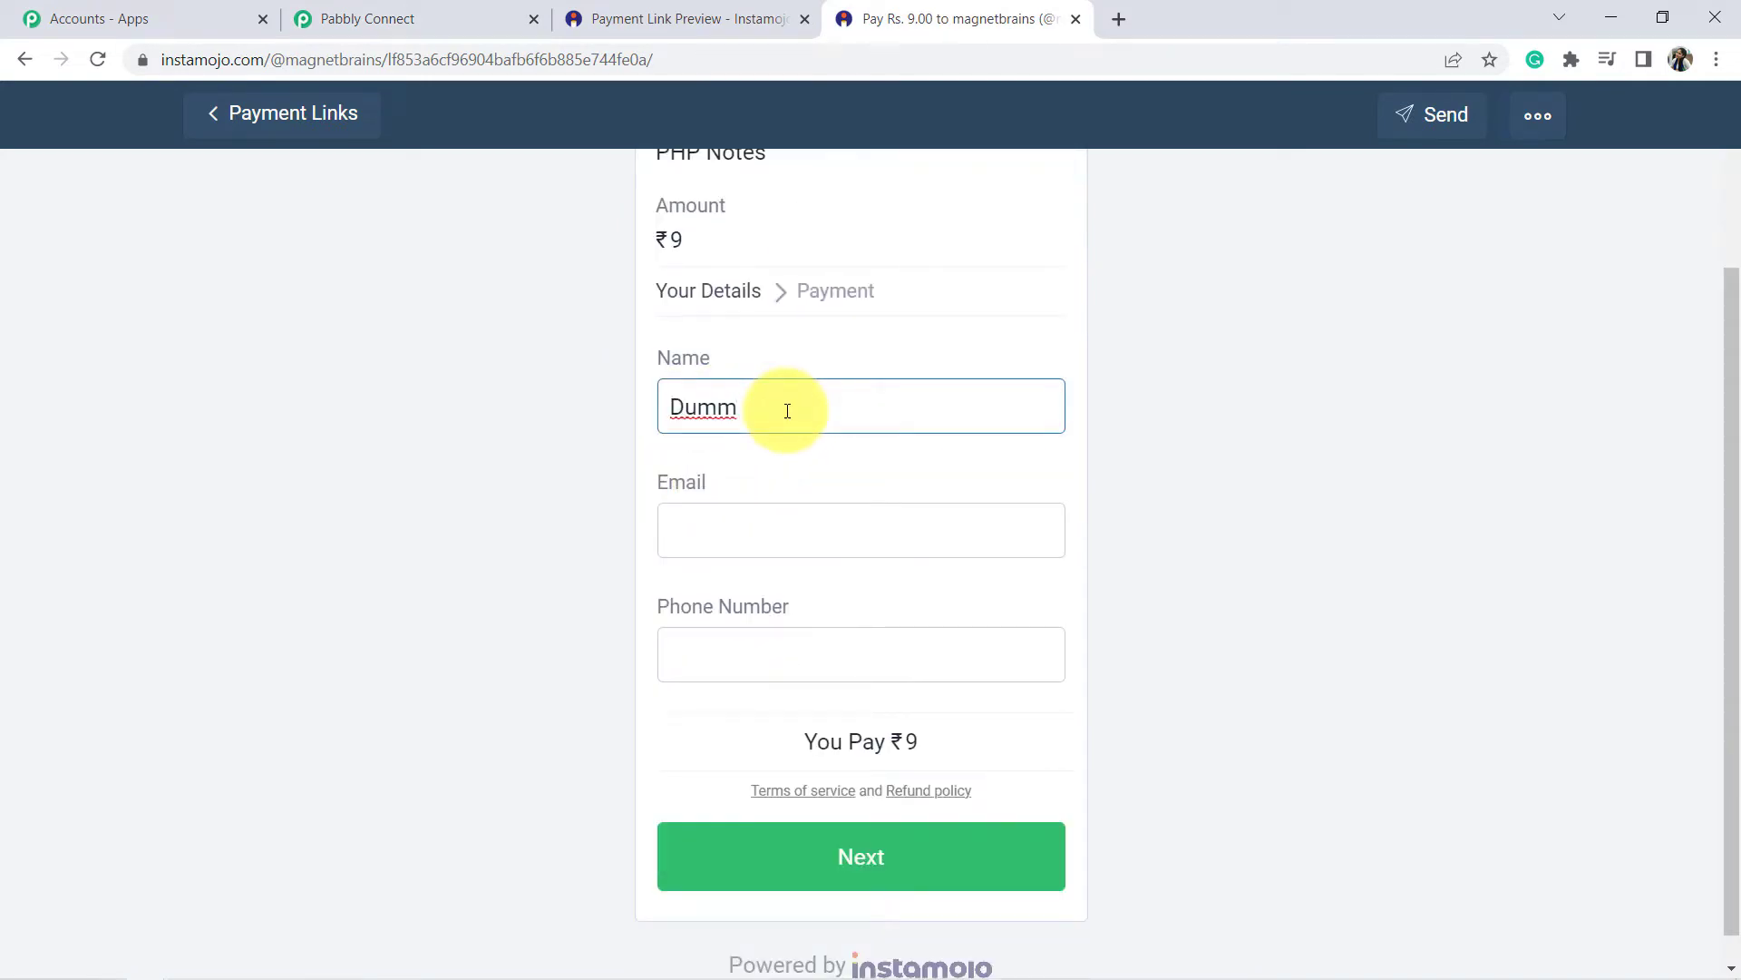
key("Tab")
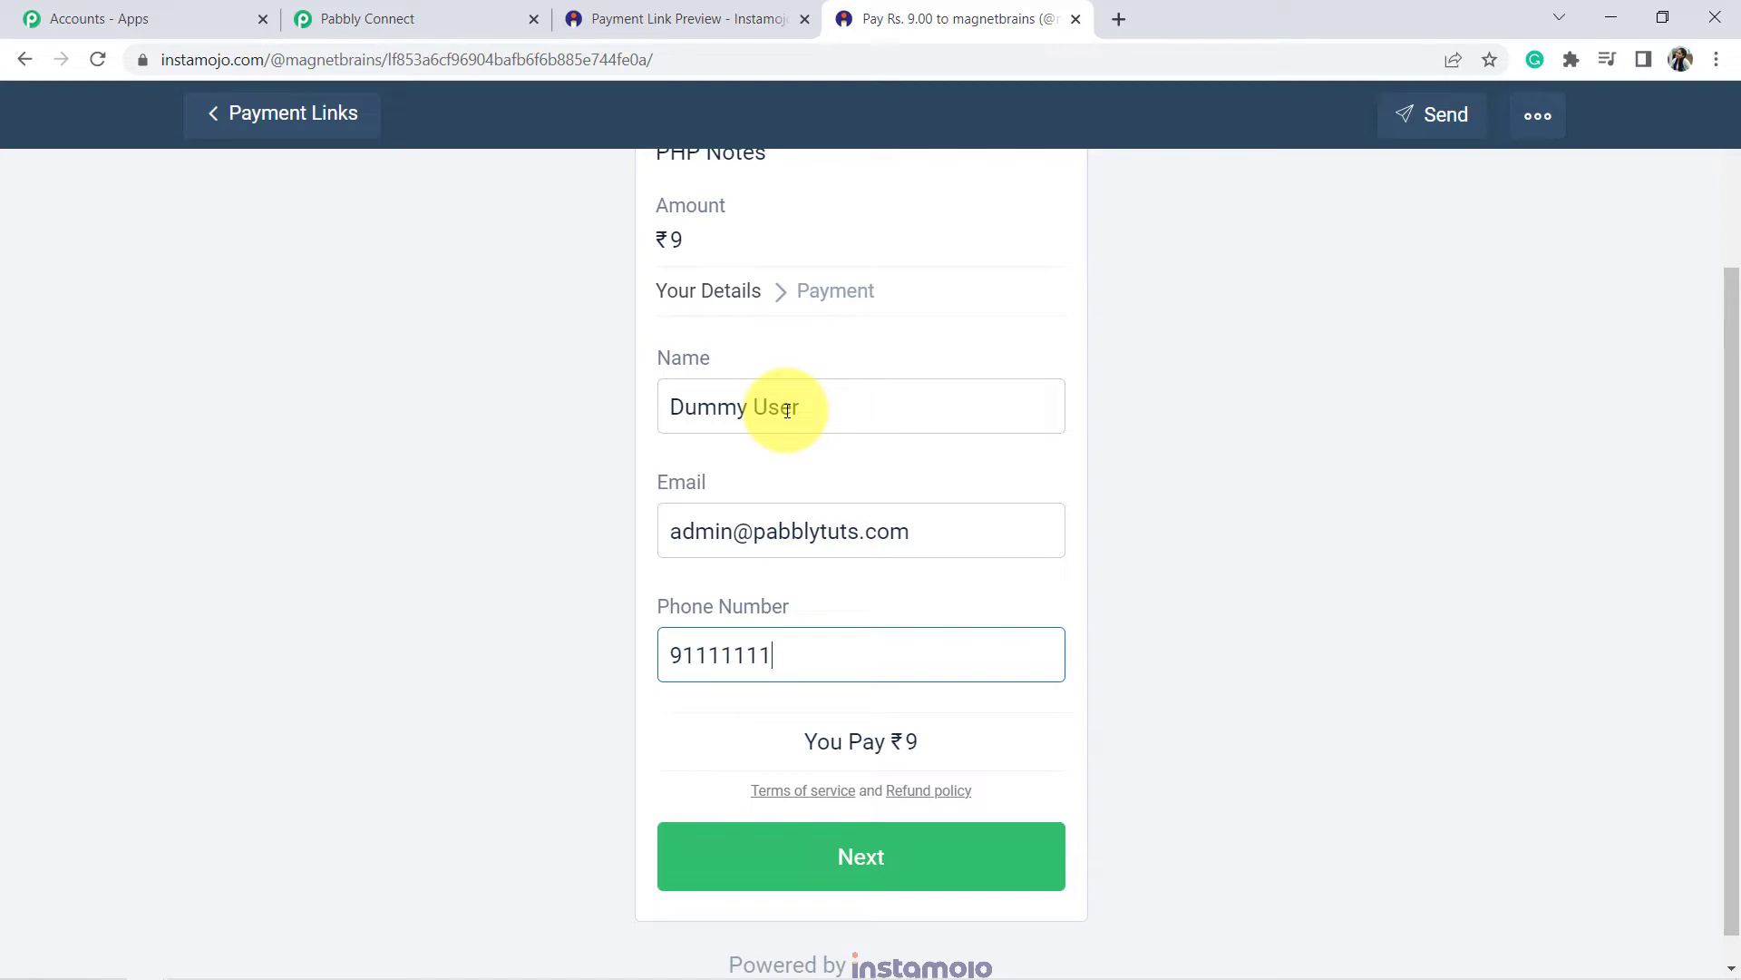
type("11")
scroll(822, 704, "down", 1)
left_click(862, 831)
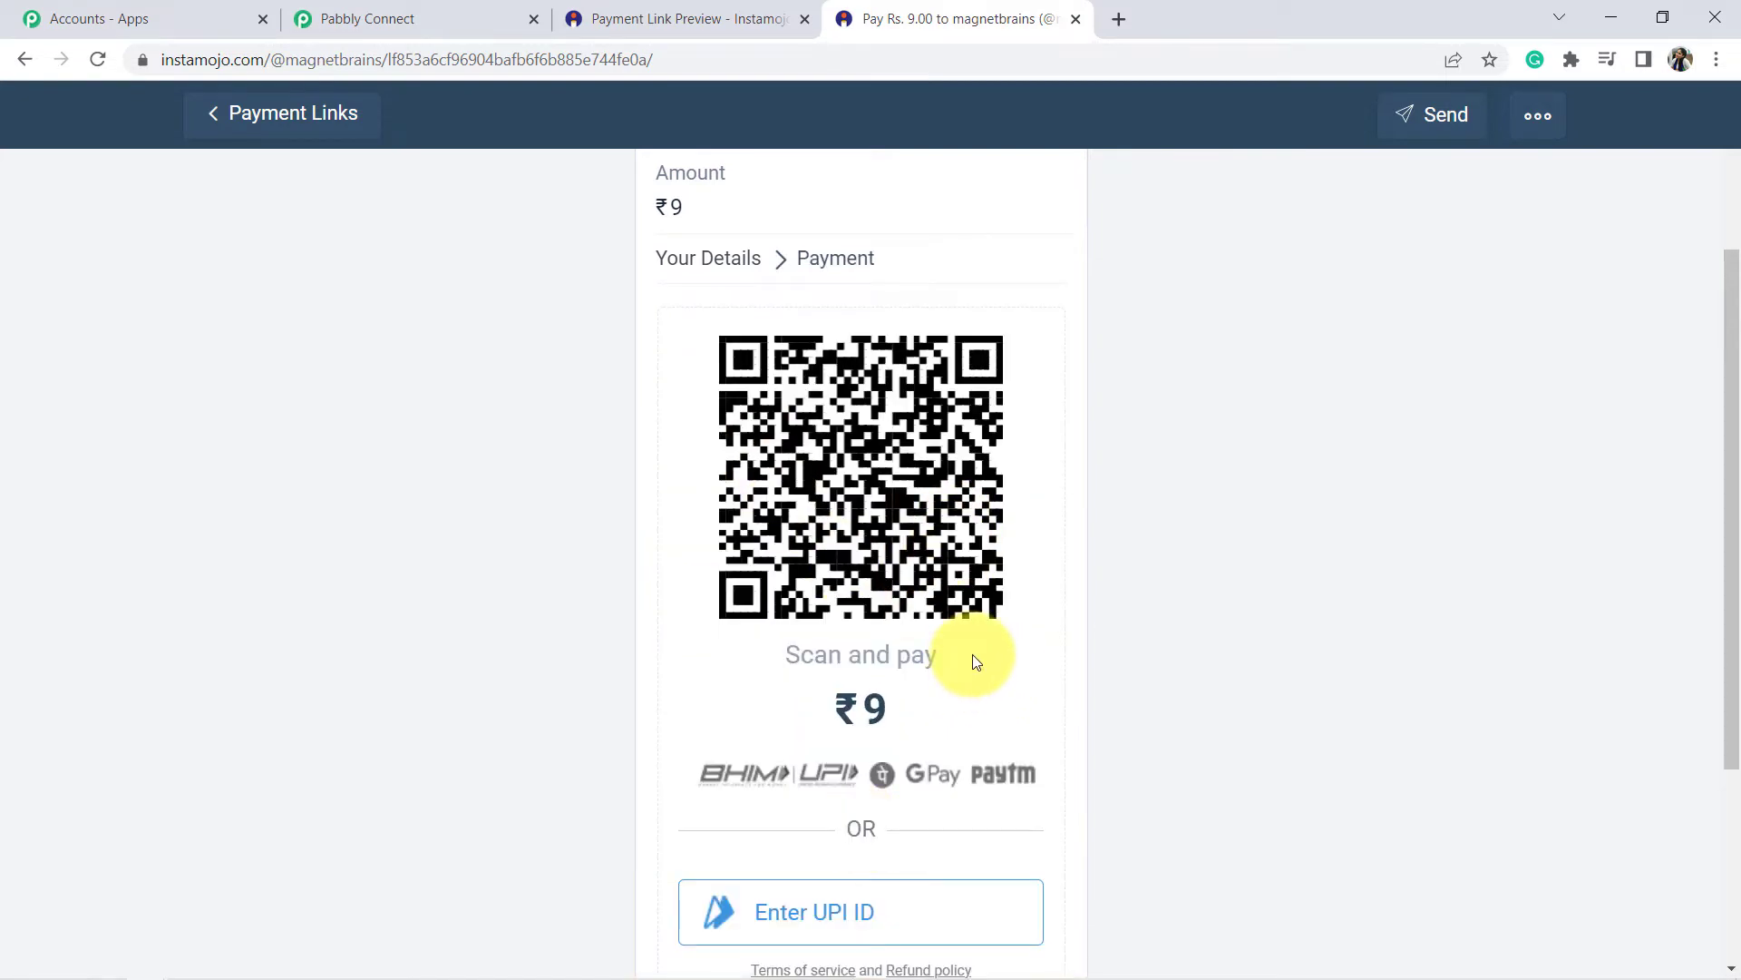
left_click_drag(725, 449, 986, 451)
left_click_drag(956, 541, 939, 577)
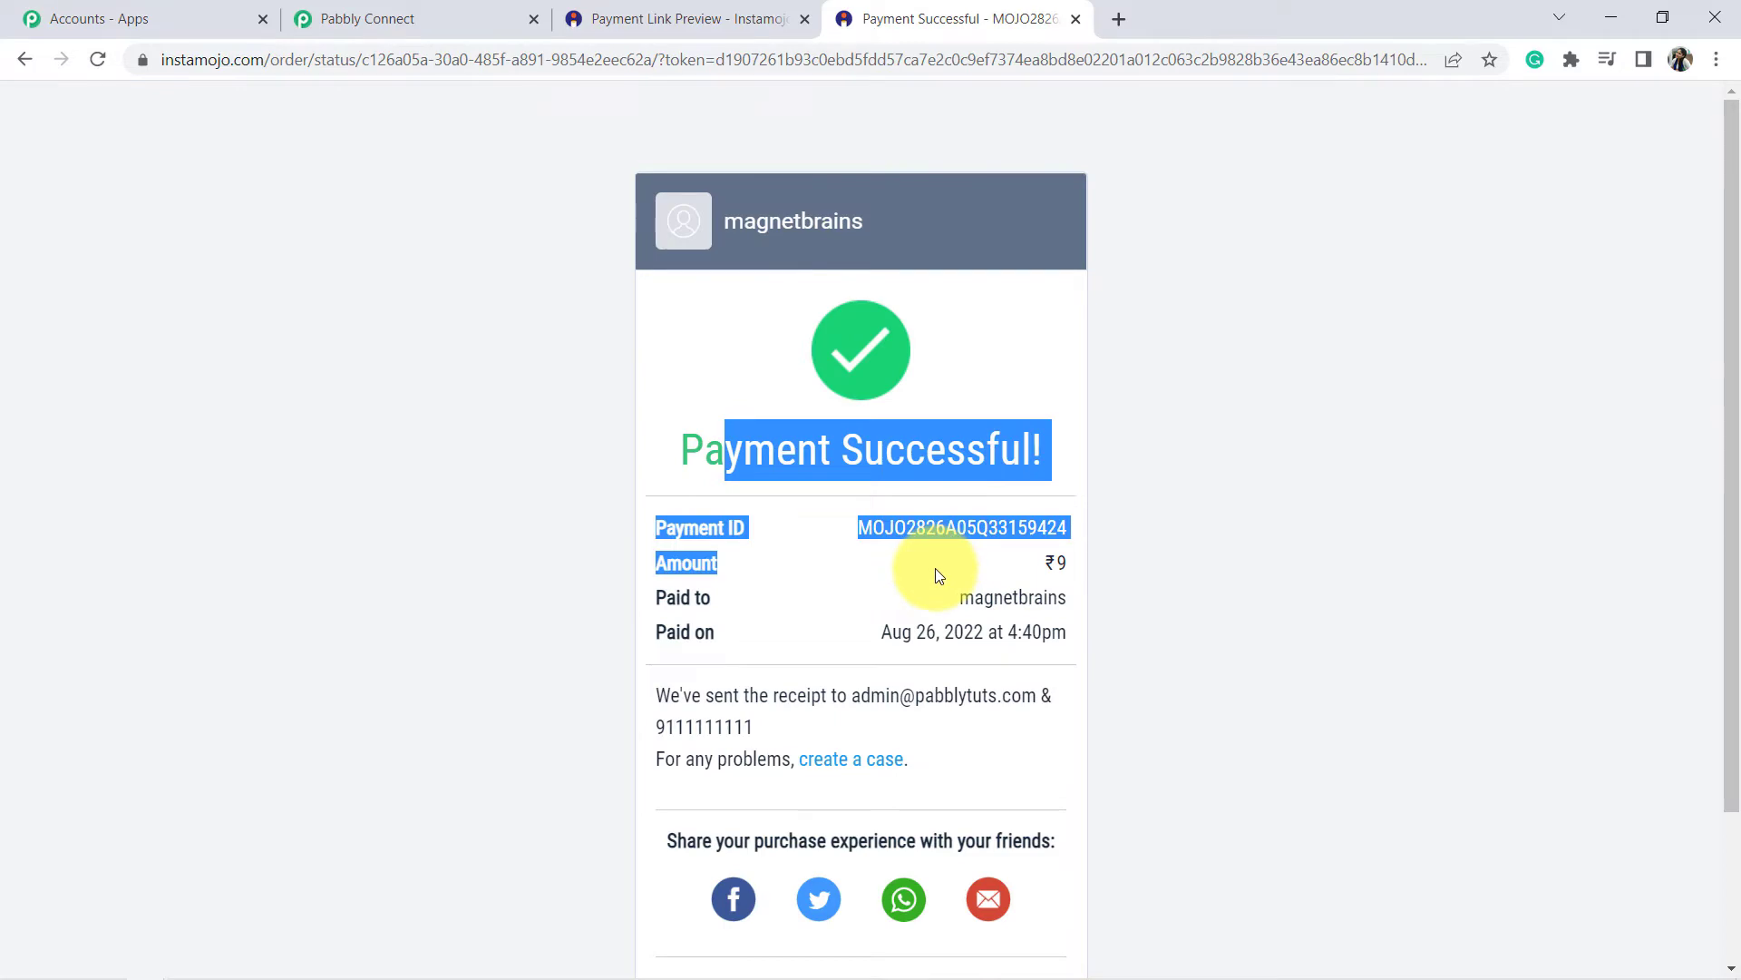
Review the captured link ID, payment ID, INR currency and 9.00 amount in the trigger response.
left_click(416, 13)
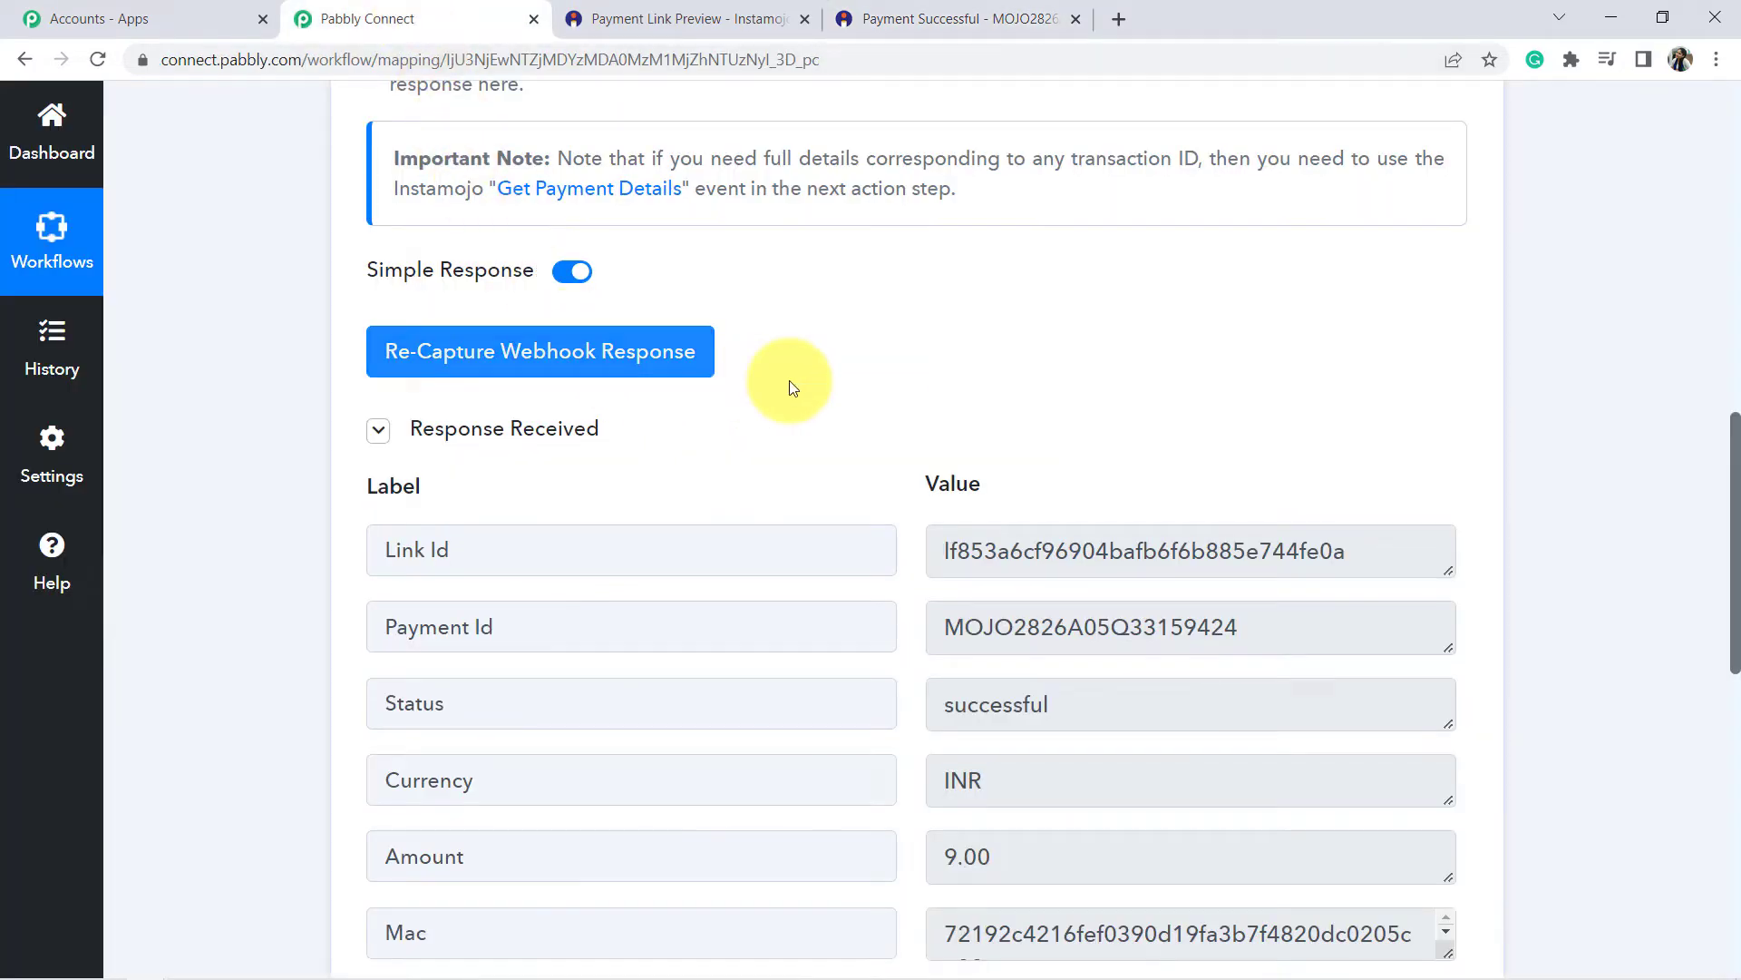
scroll(1139, 372, "down", 1)
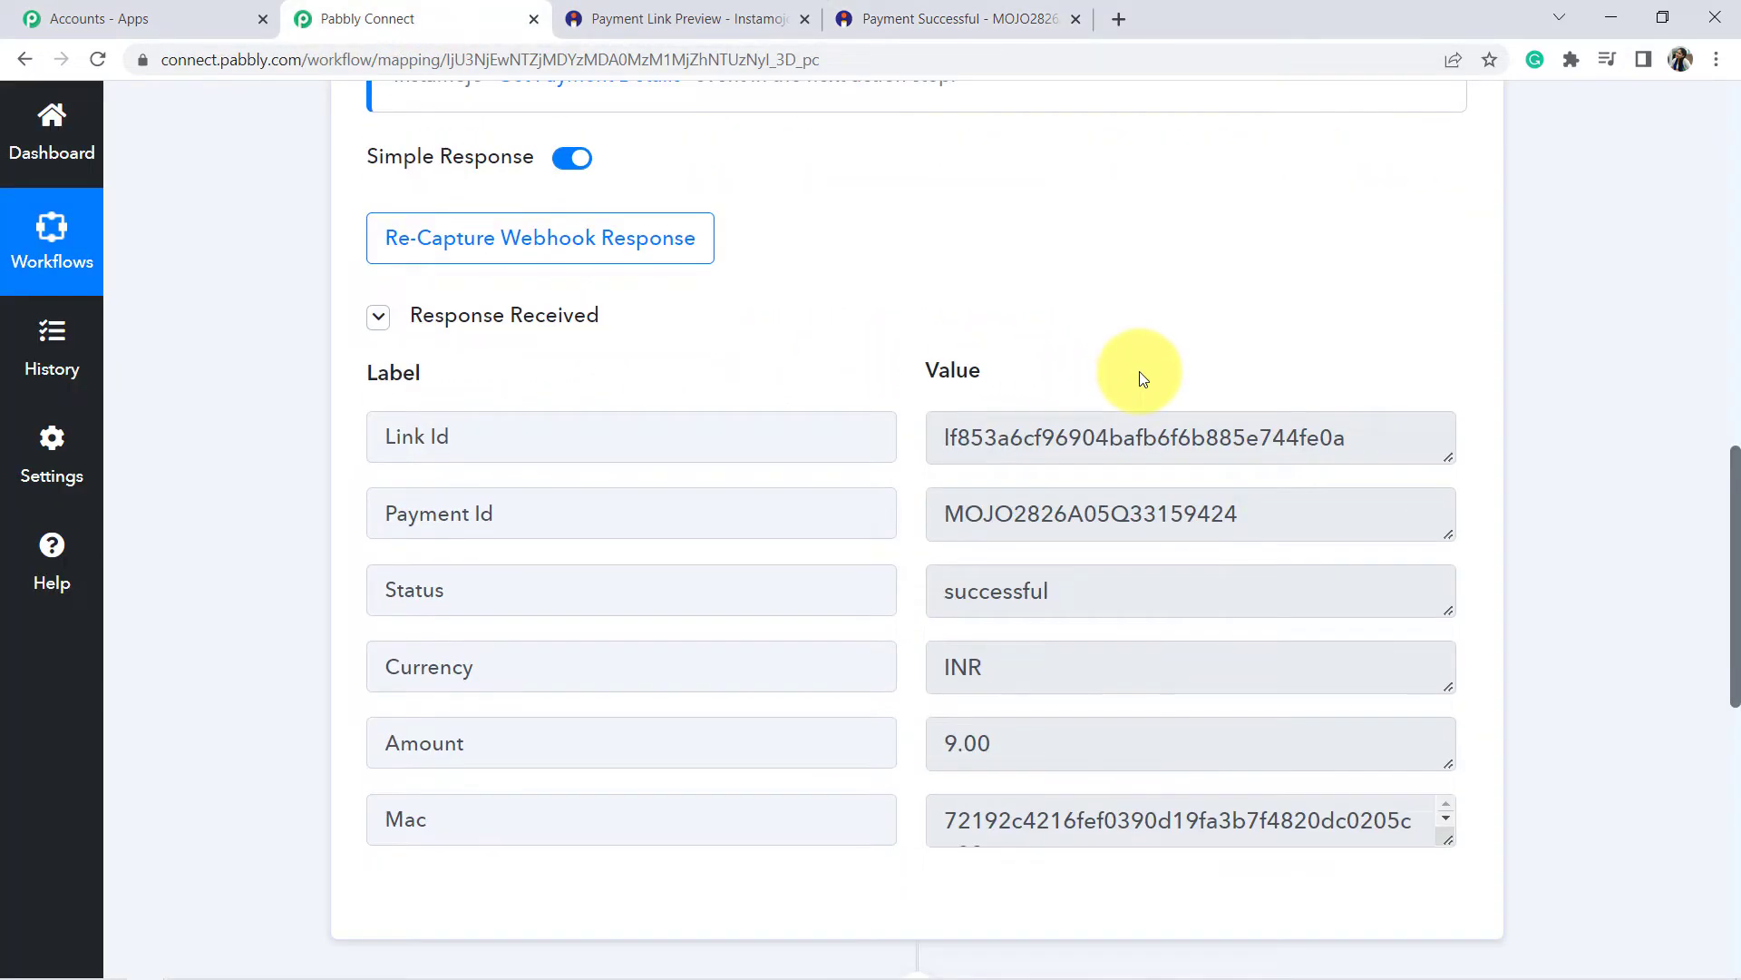
scroll(1139, 372, "down", 1)
scroll(1015, 491, "down", 1)
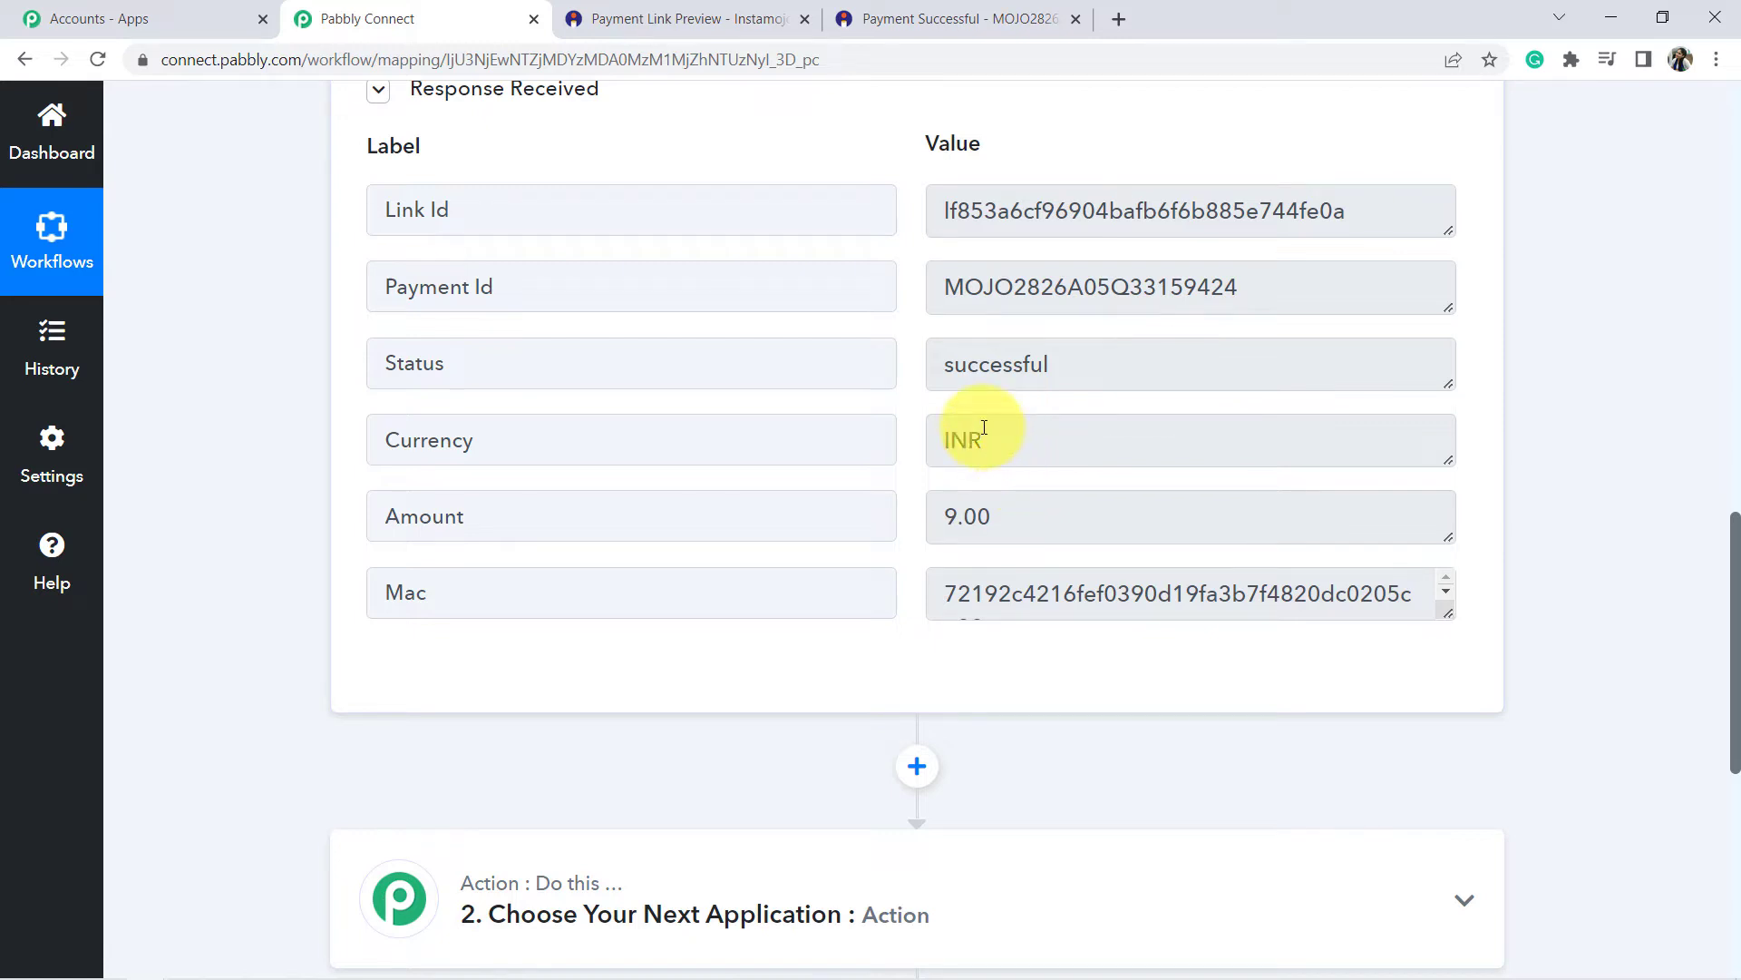
left_click_drag(970, 211, 1256, 205)
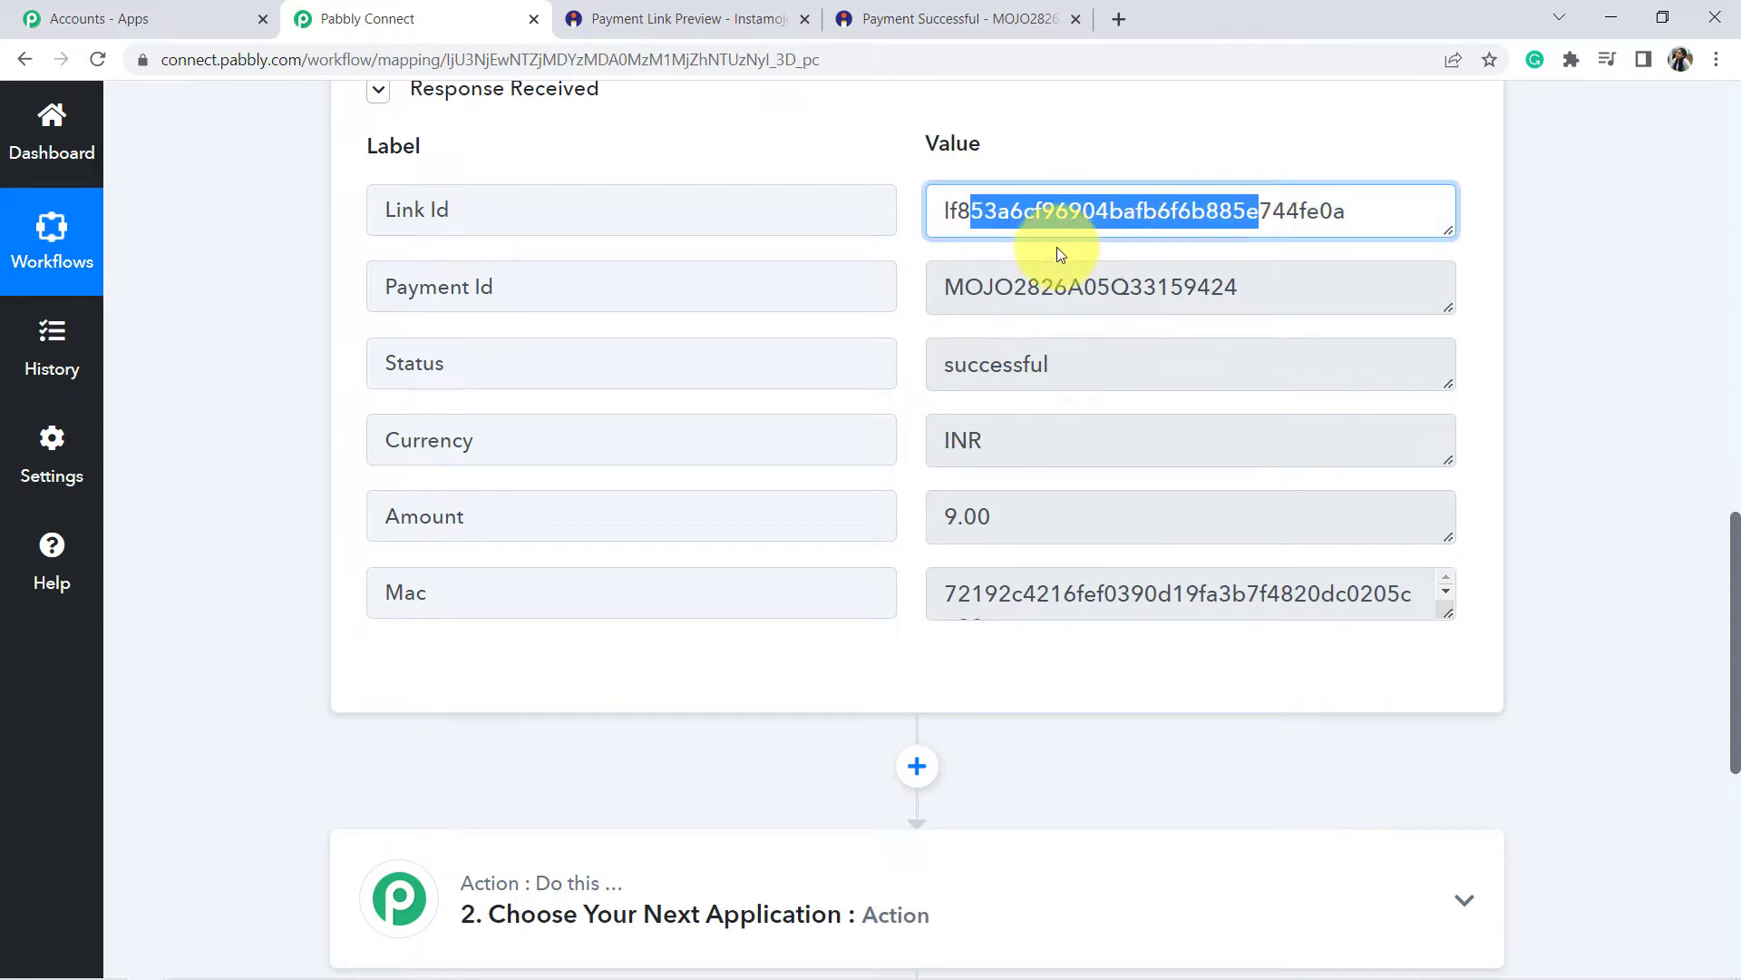
left_click_drag(995, 287, 1235, 288)
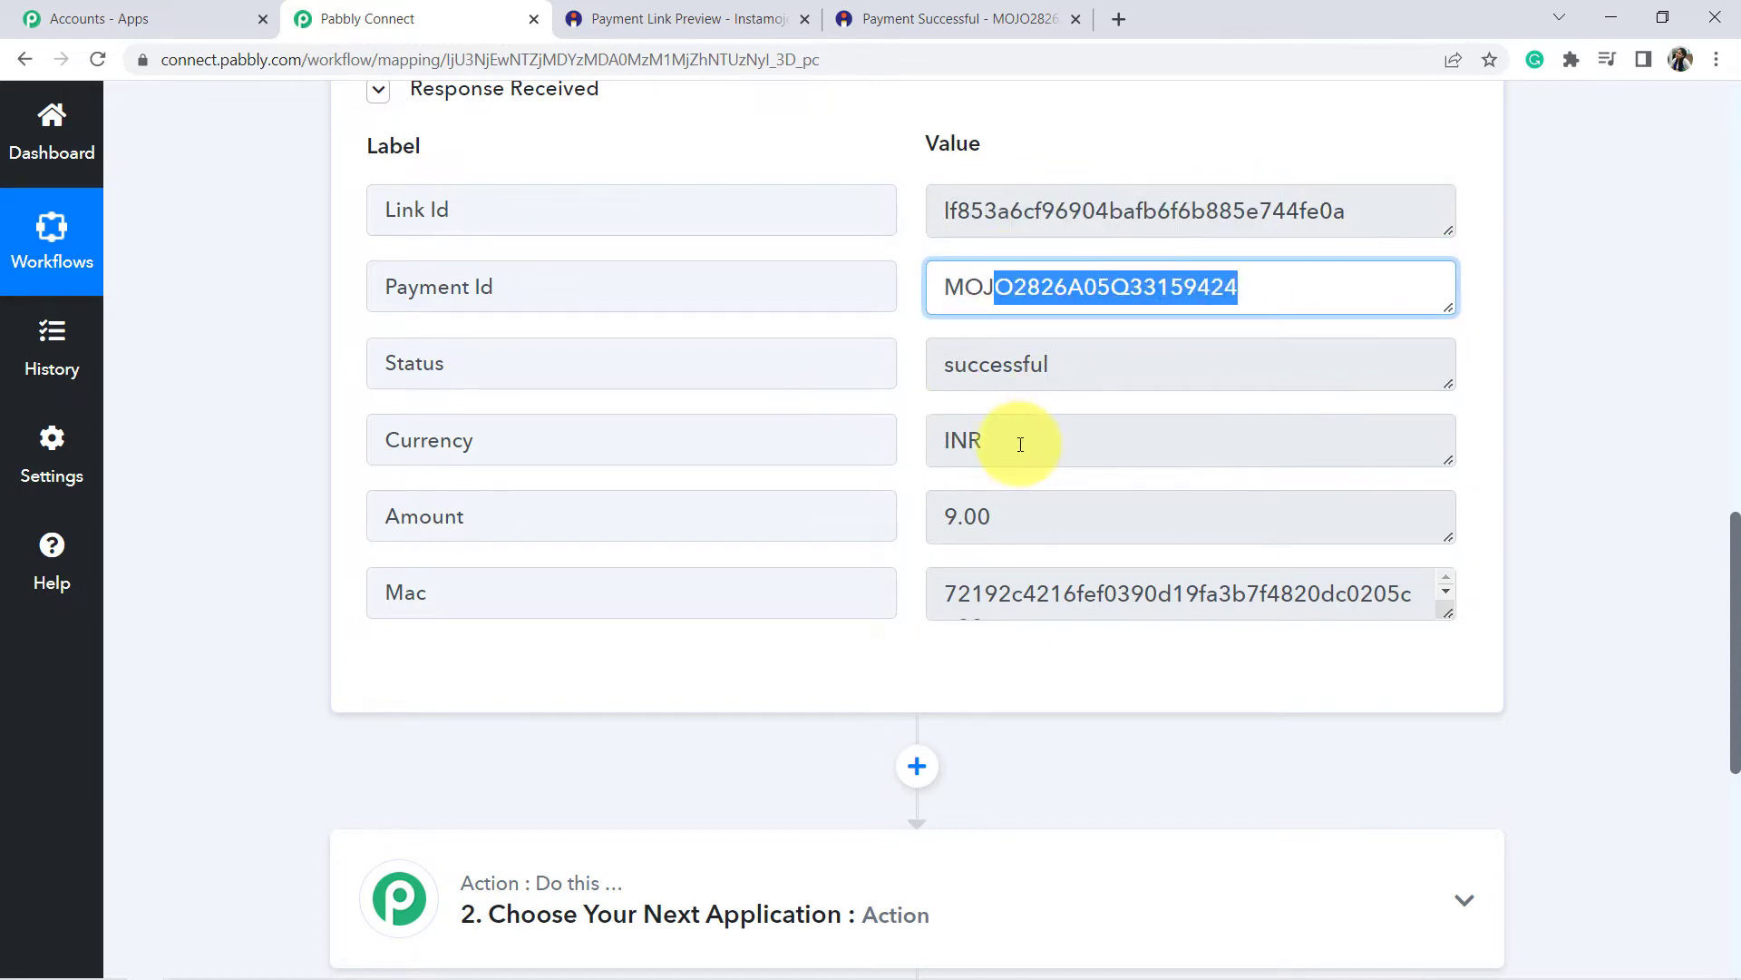
double_click(963, 443)
left_click_drag(944, 512, 1023, 595)
Read the note recommending the Get Payment Details event for full transaction details.
scroll(1242, 291, "down", 3)
scroll(1052, 513, "up", 3)
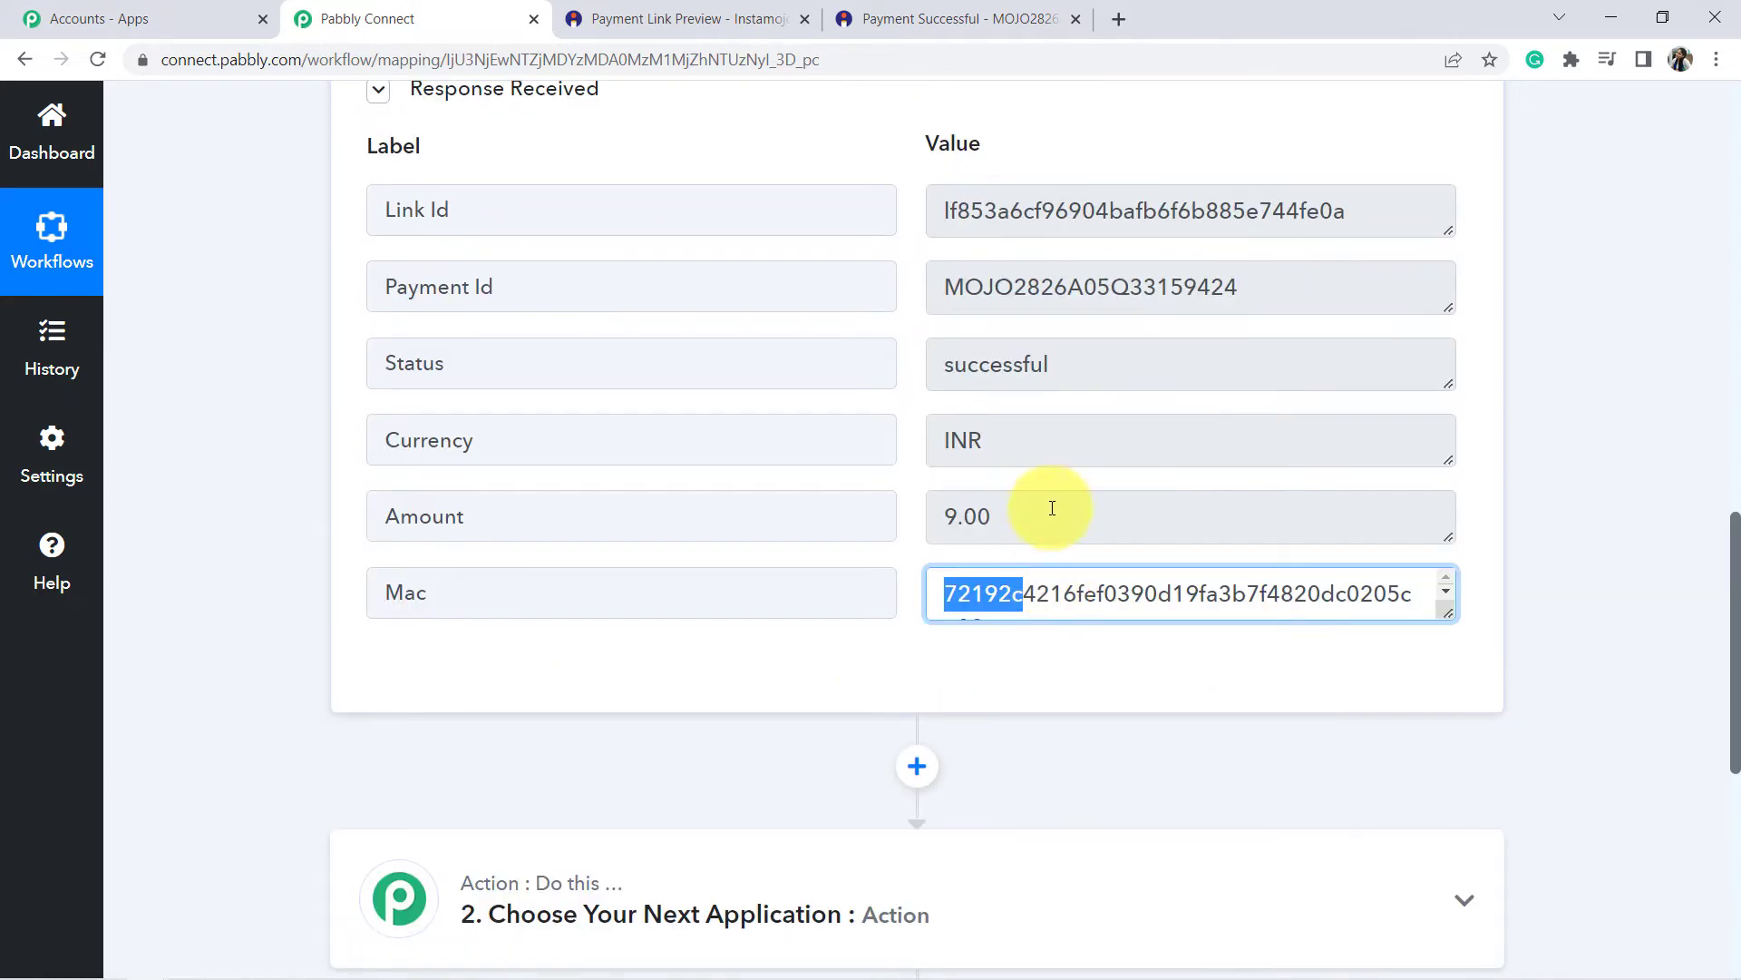
scroll(1057, 490, "up", 1)
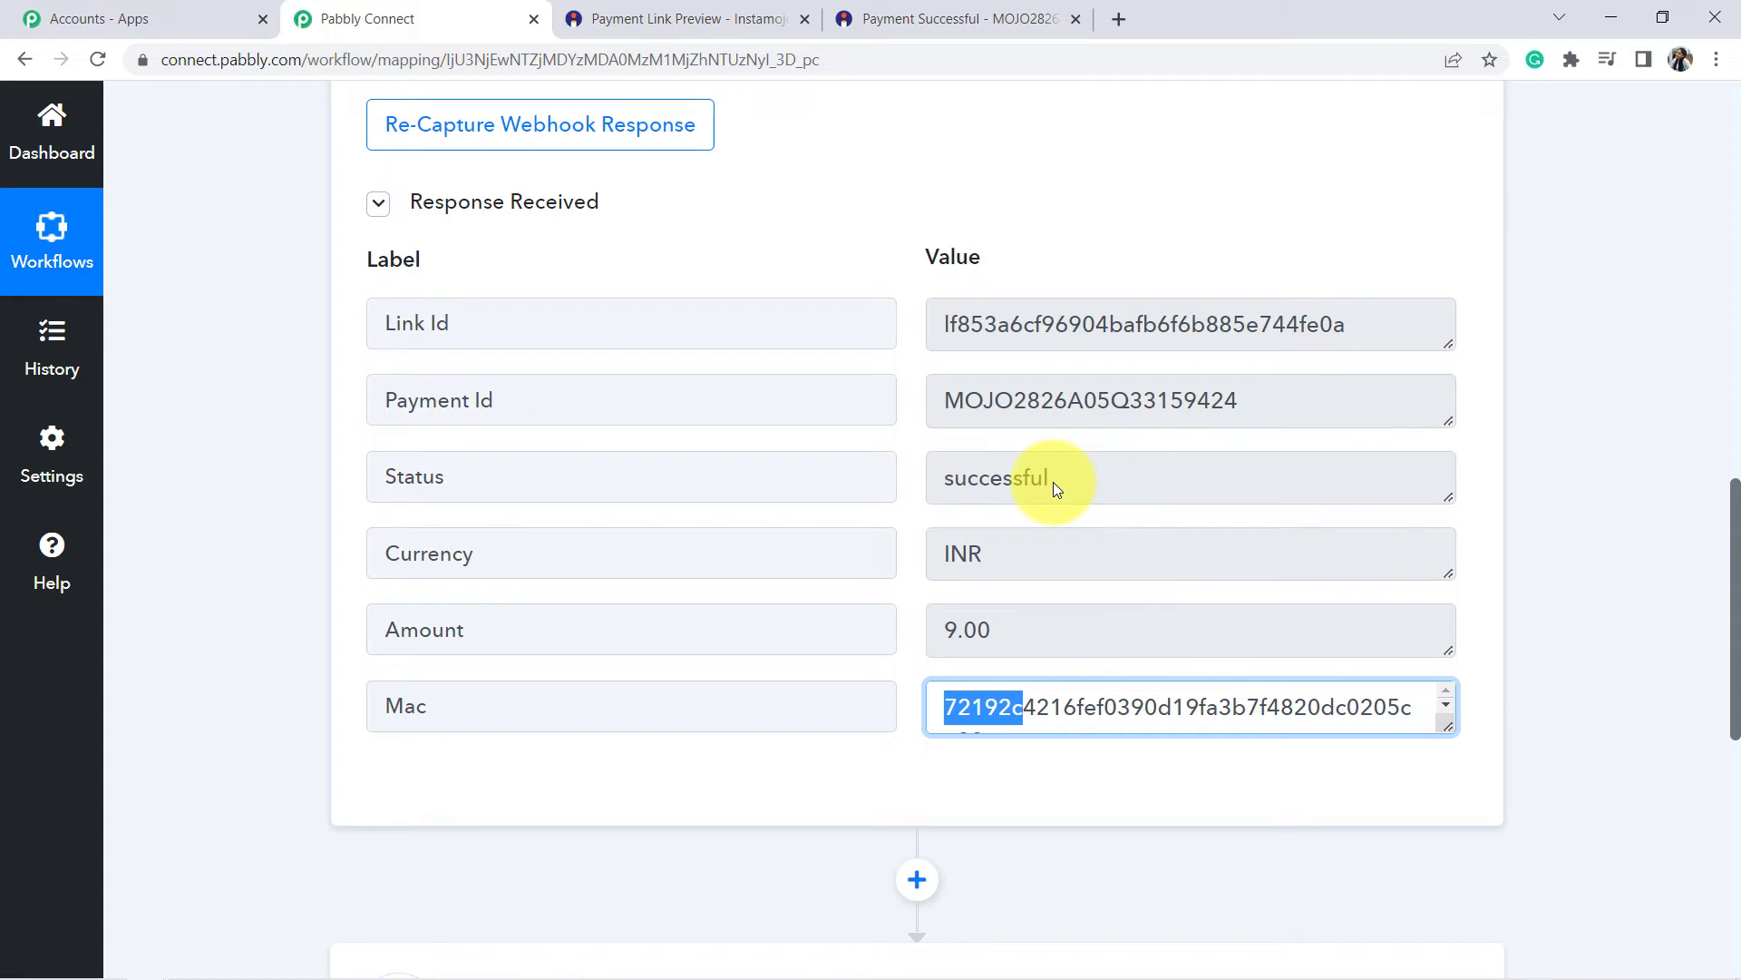
scroll(949, 474, "up", 3)
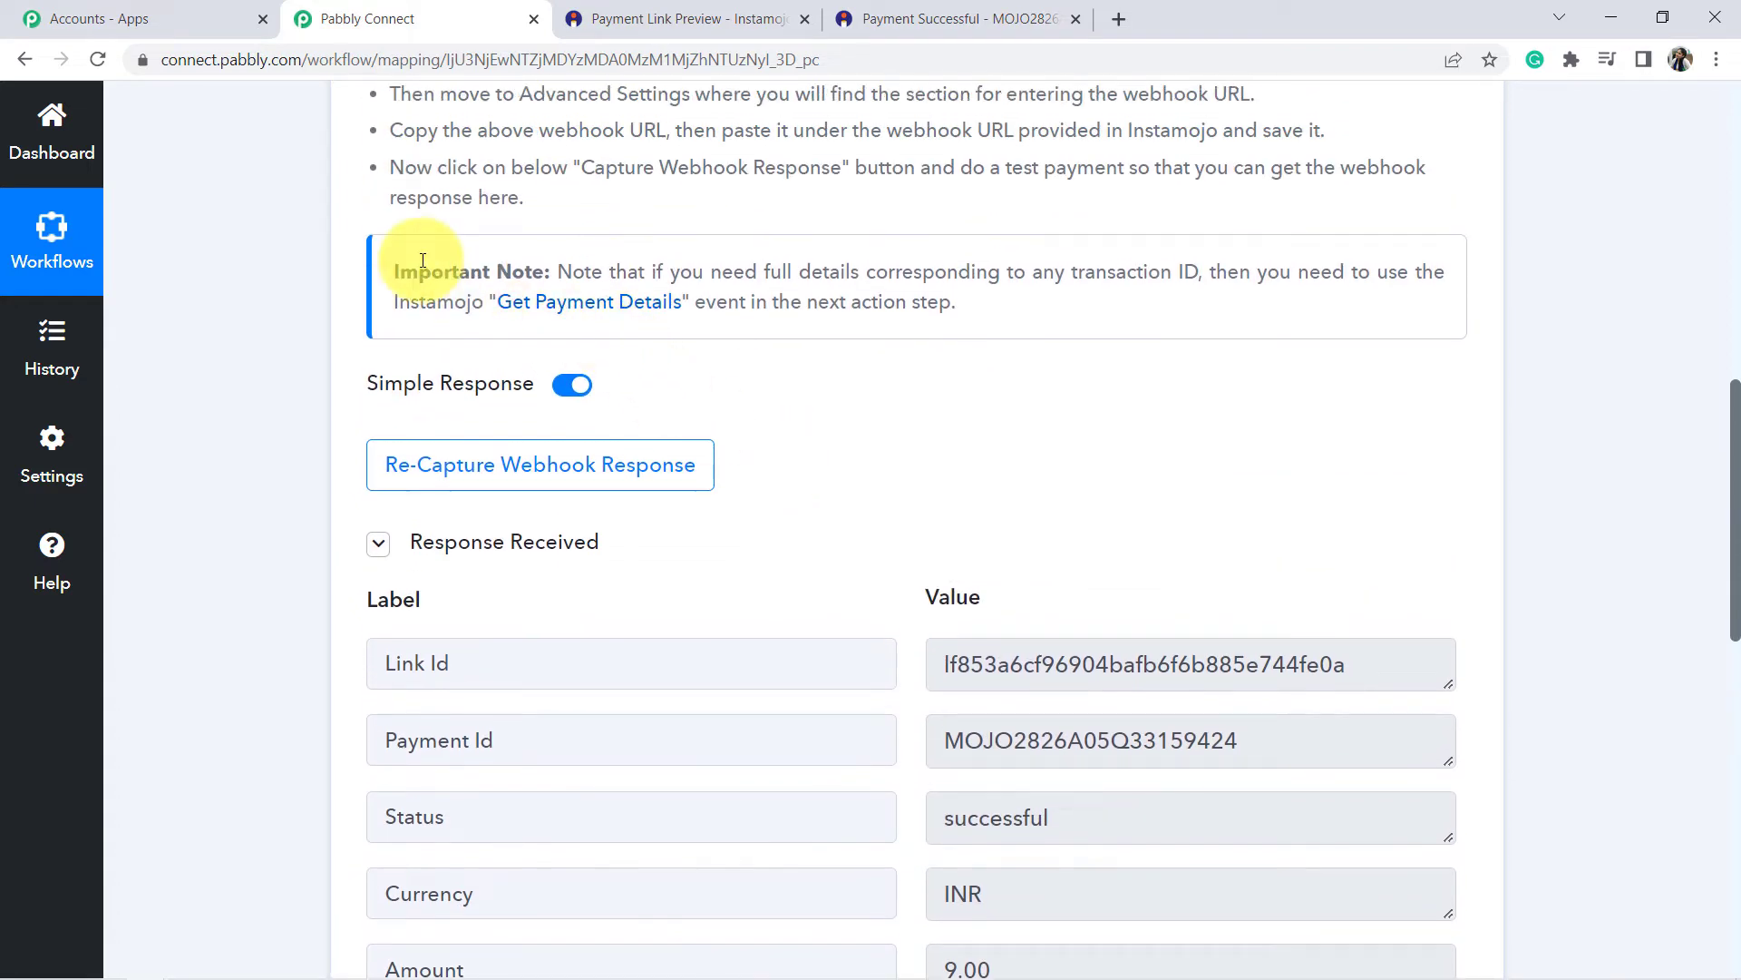
left_click_drag(393, 270, 445, 272)
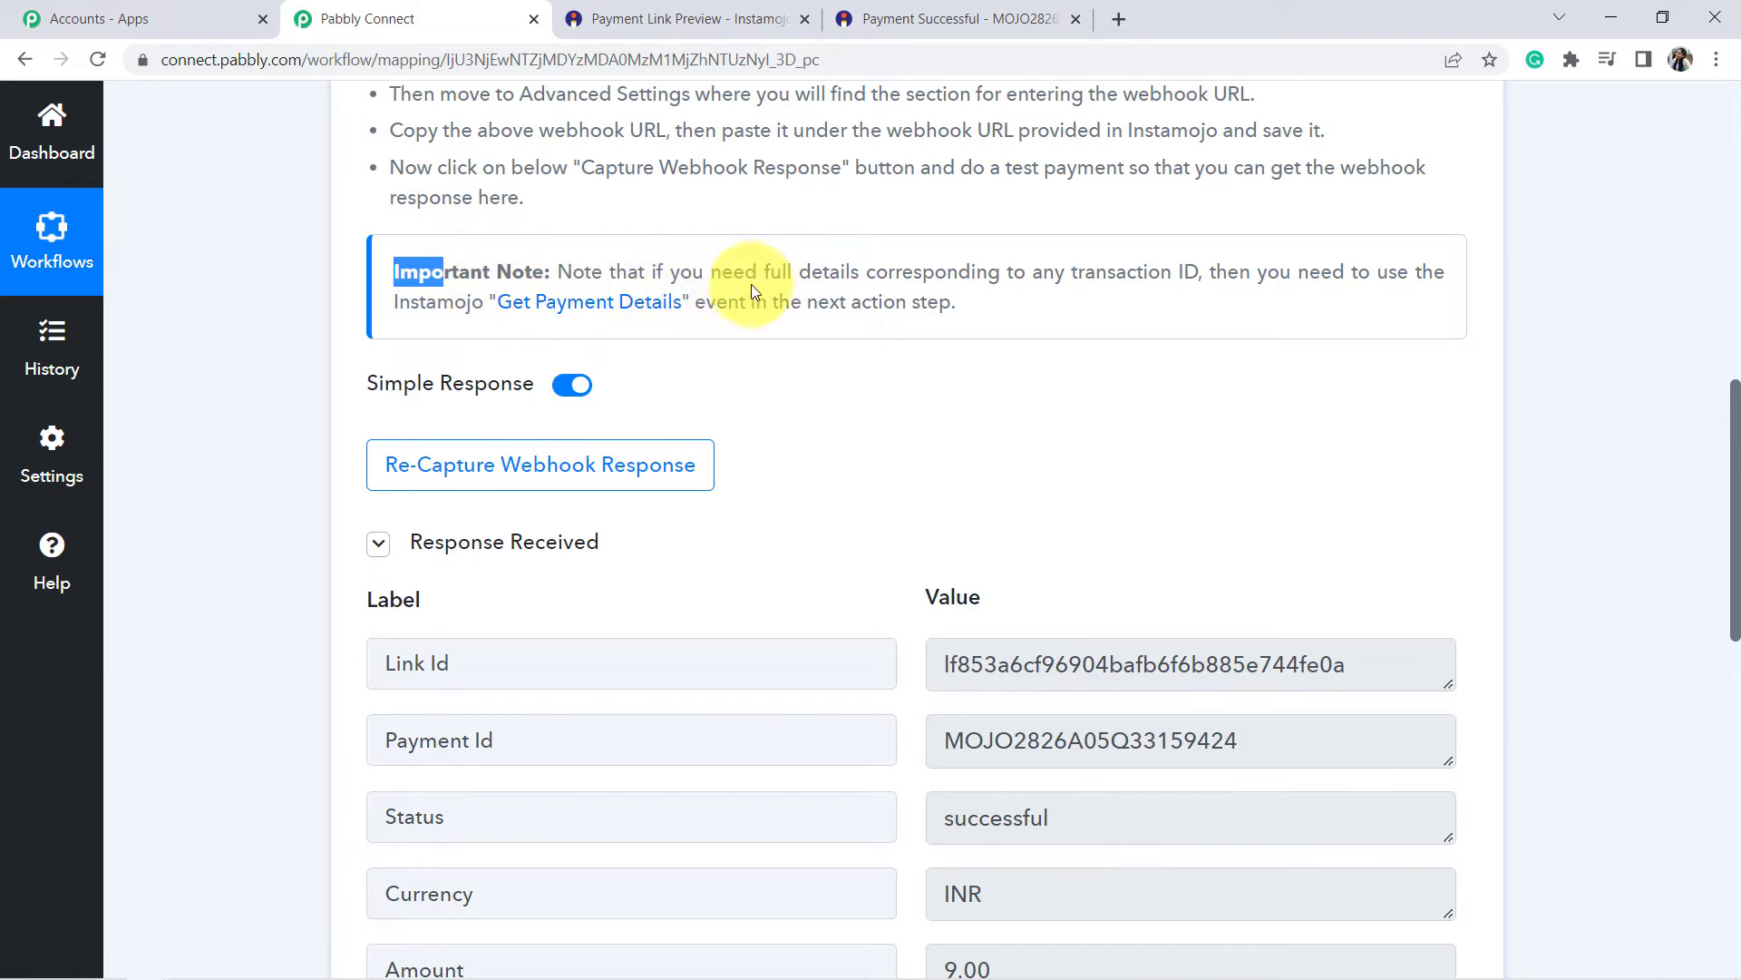
left_click_drag(764, 272, 939, 301)
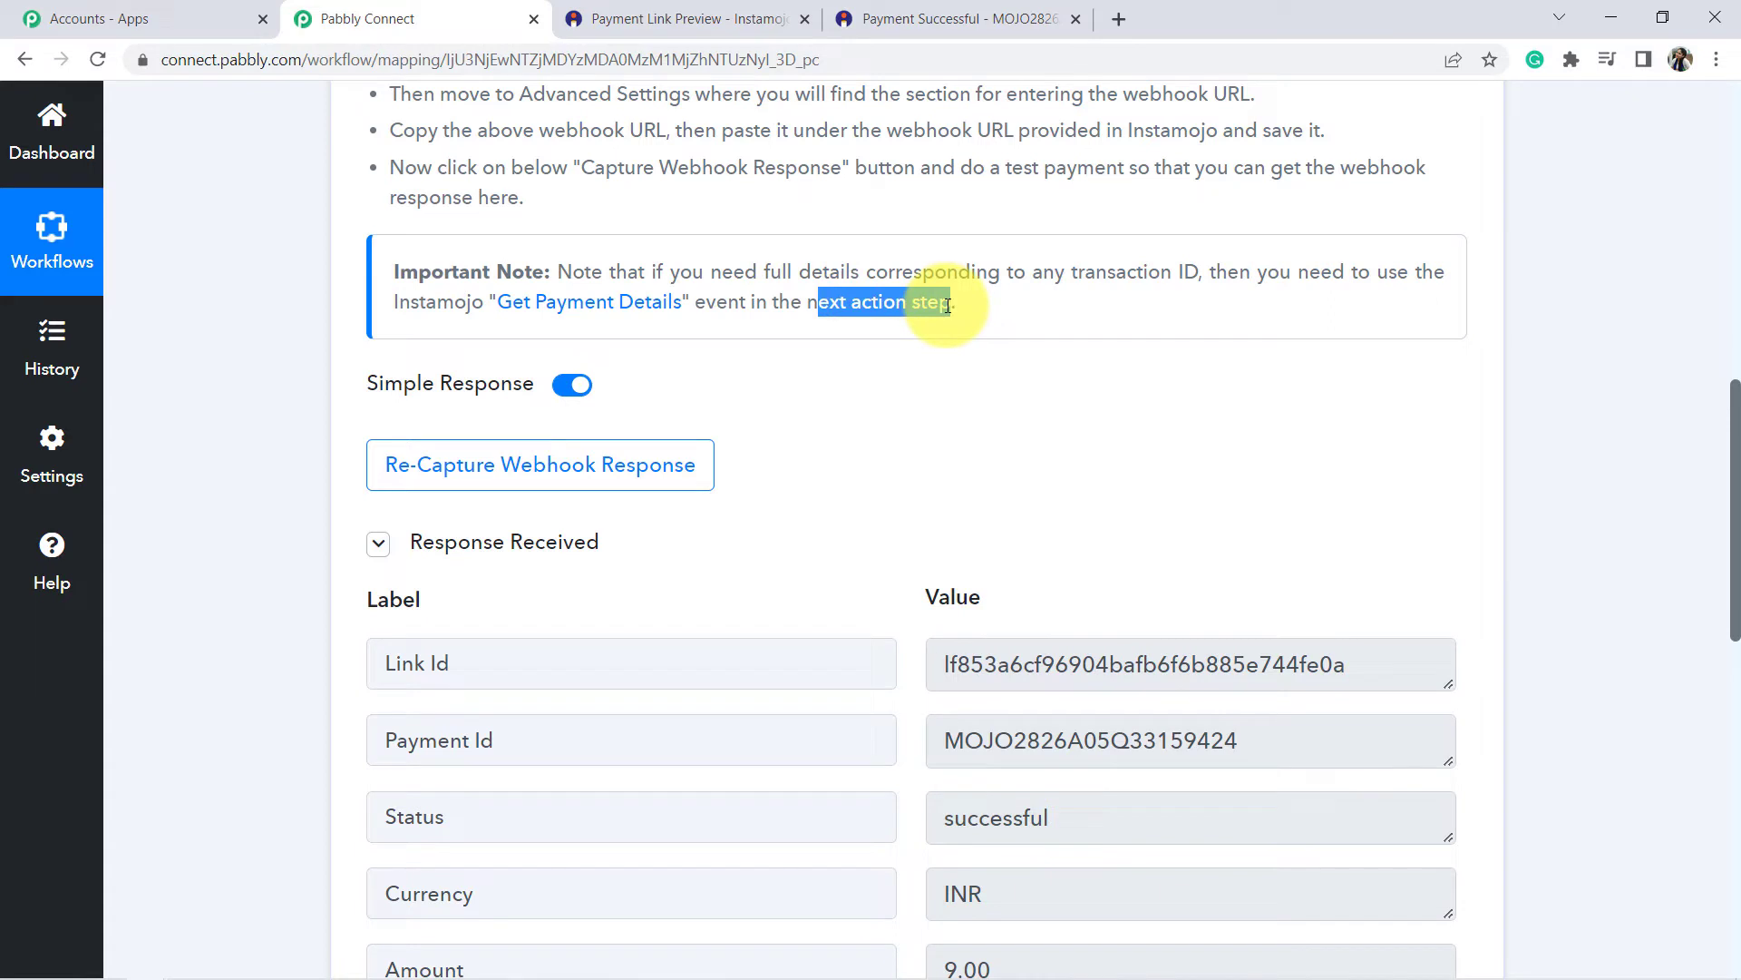
left_click(867, 295)
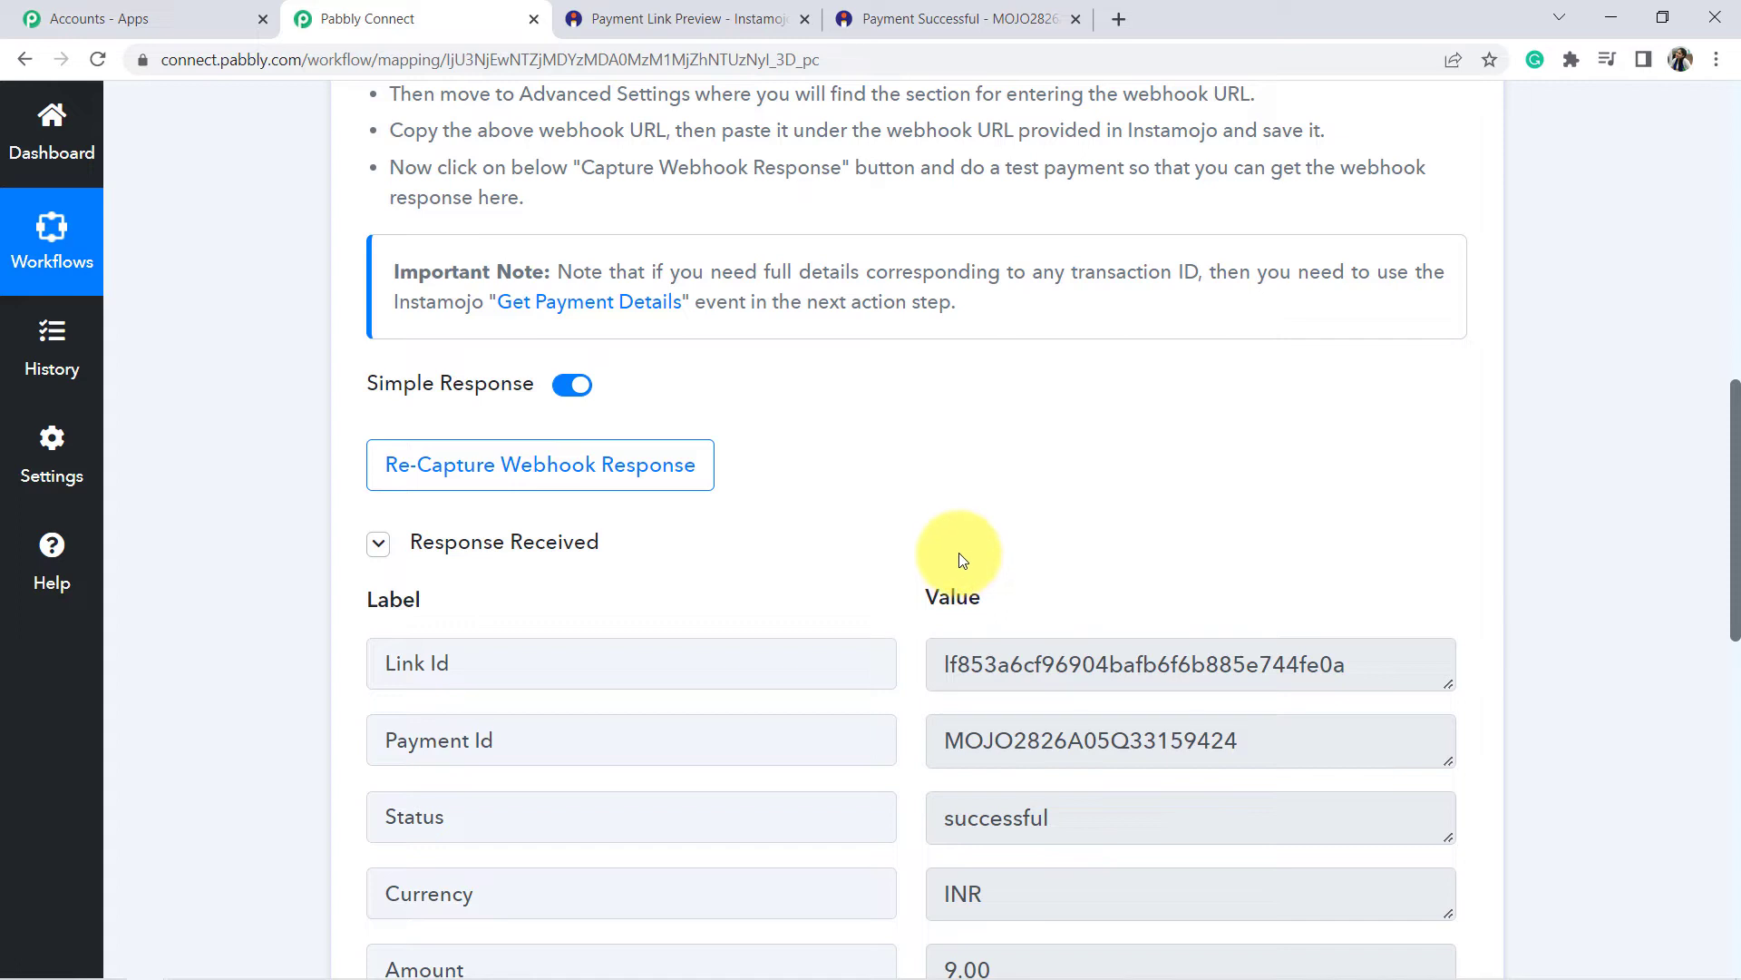
left_click_drag(459, 307, 762, 303)
left_click(676, 311)
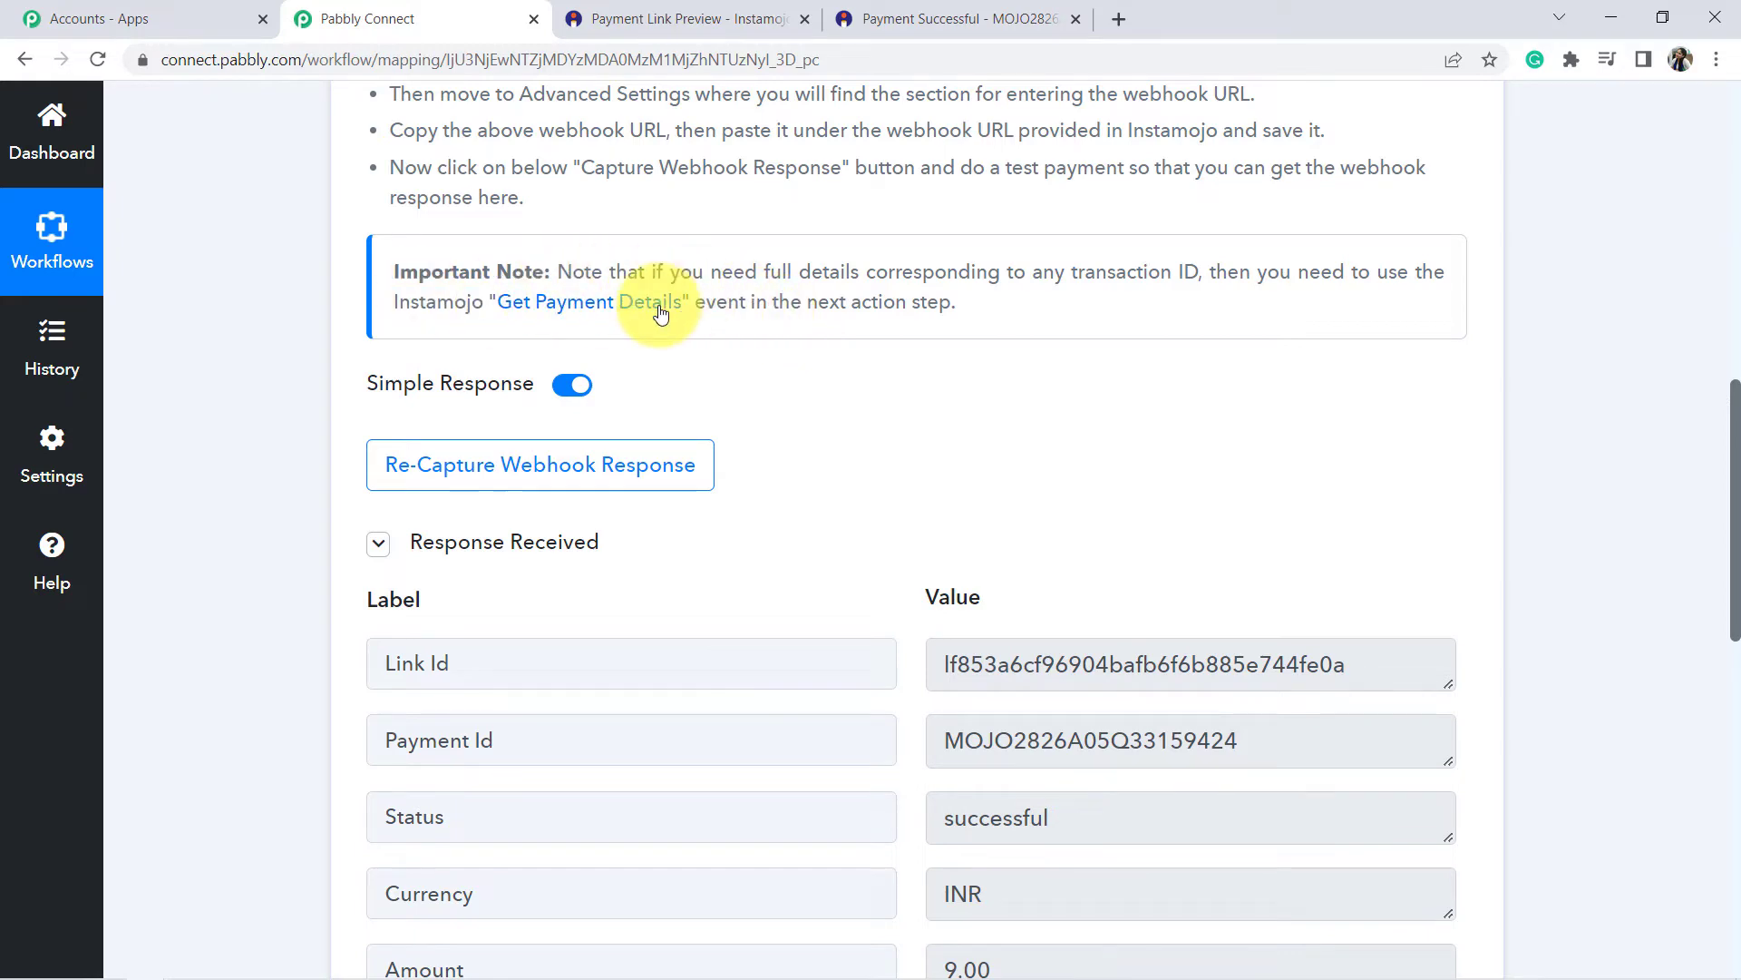
scroll(765, 439, "down", 8)
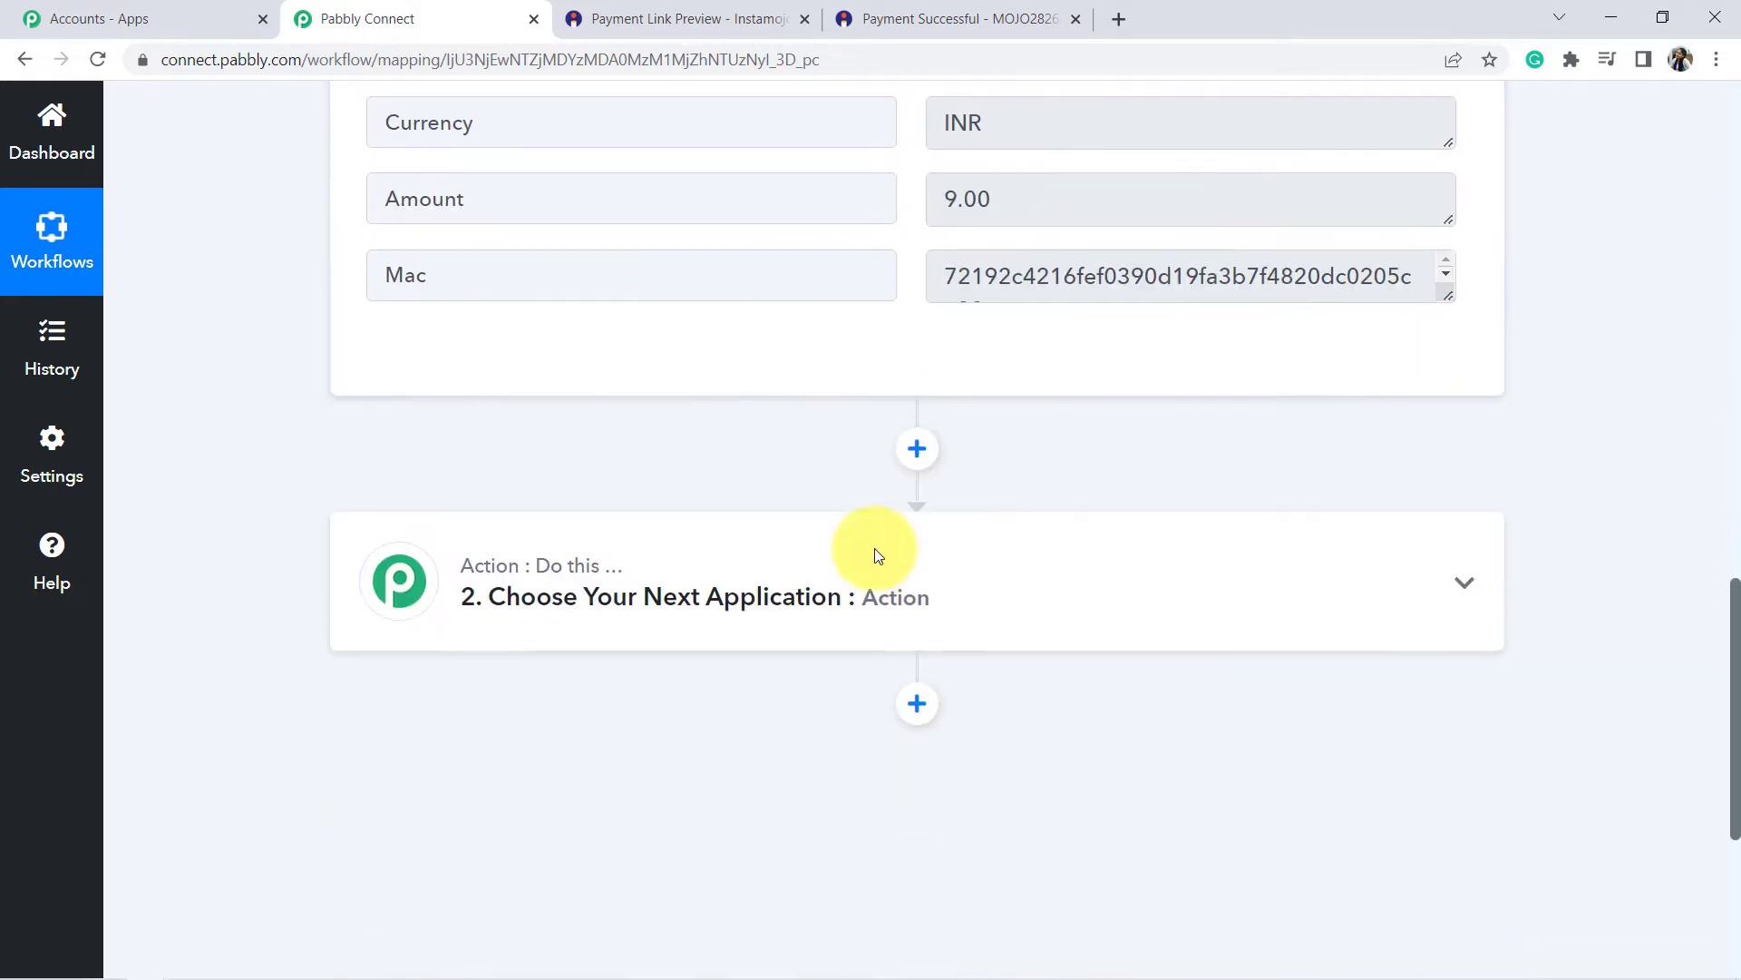
Choose Instamojo as the app for the workflow's action step.
scroll(926, 566, "down", 3)
left_click(583, 344)
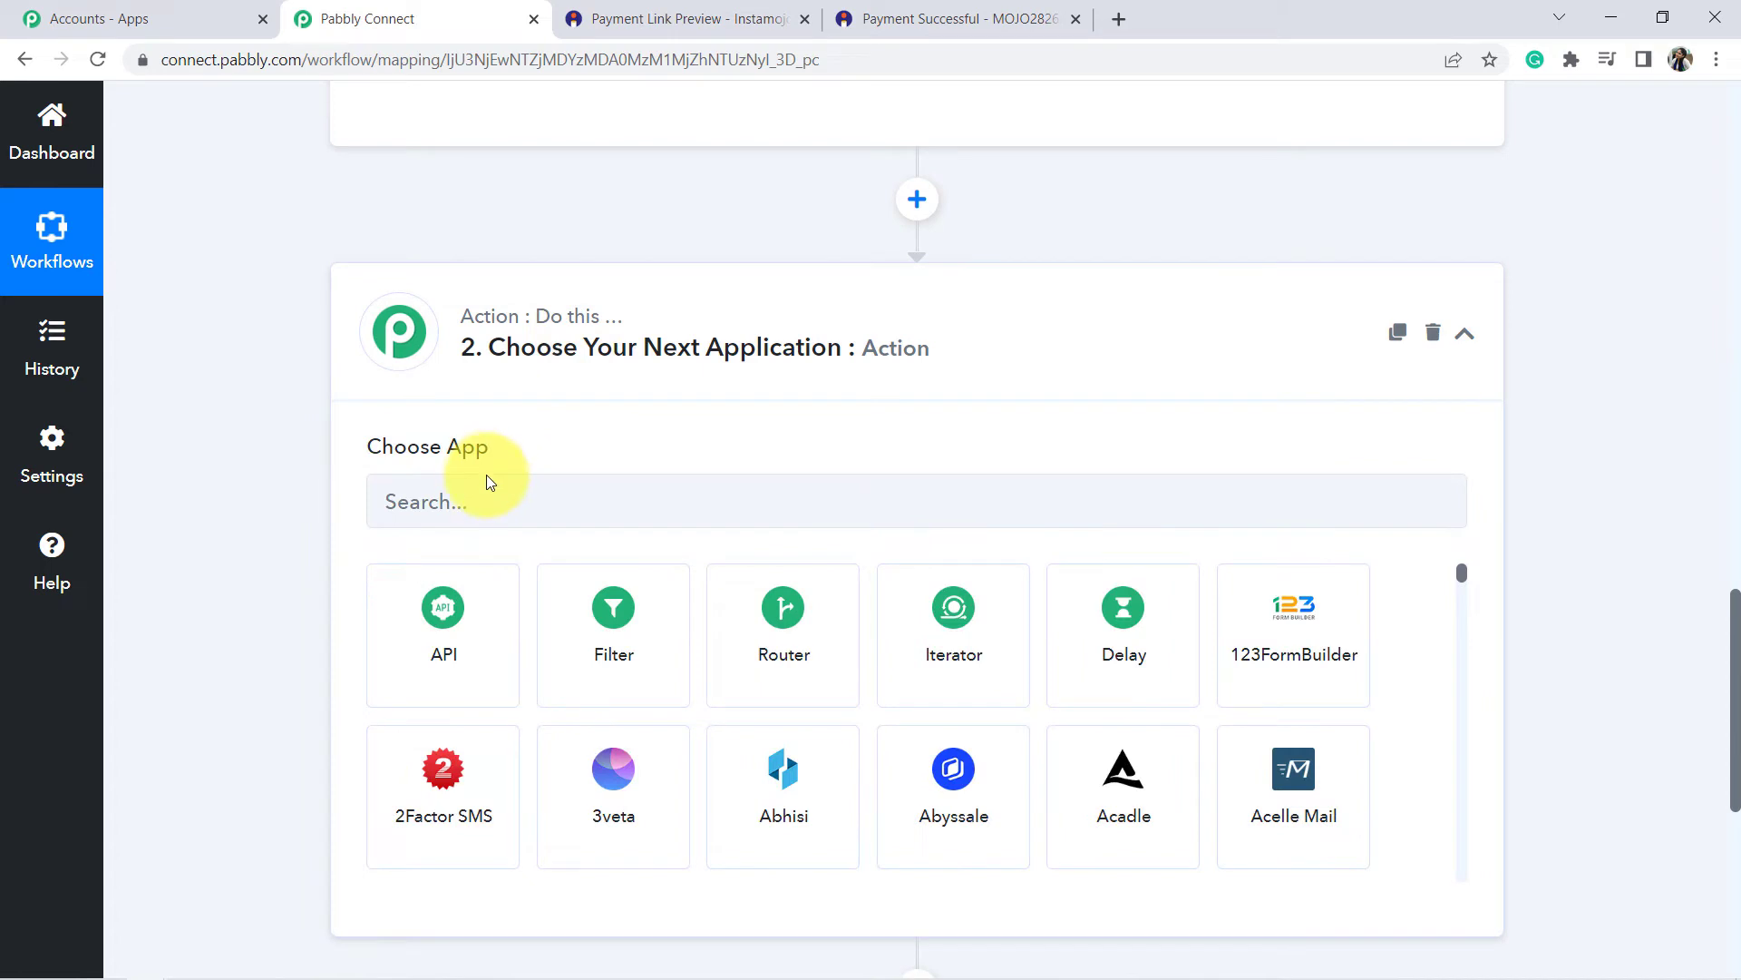
left_click(459, 508)
type("in")
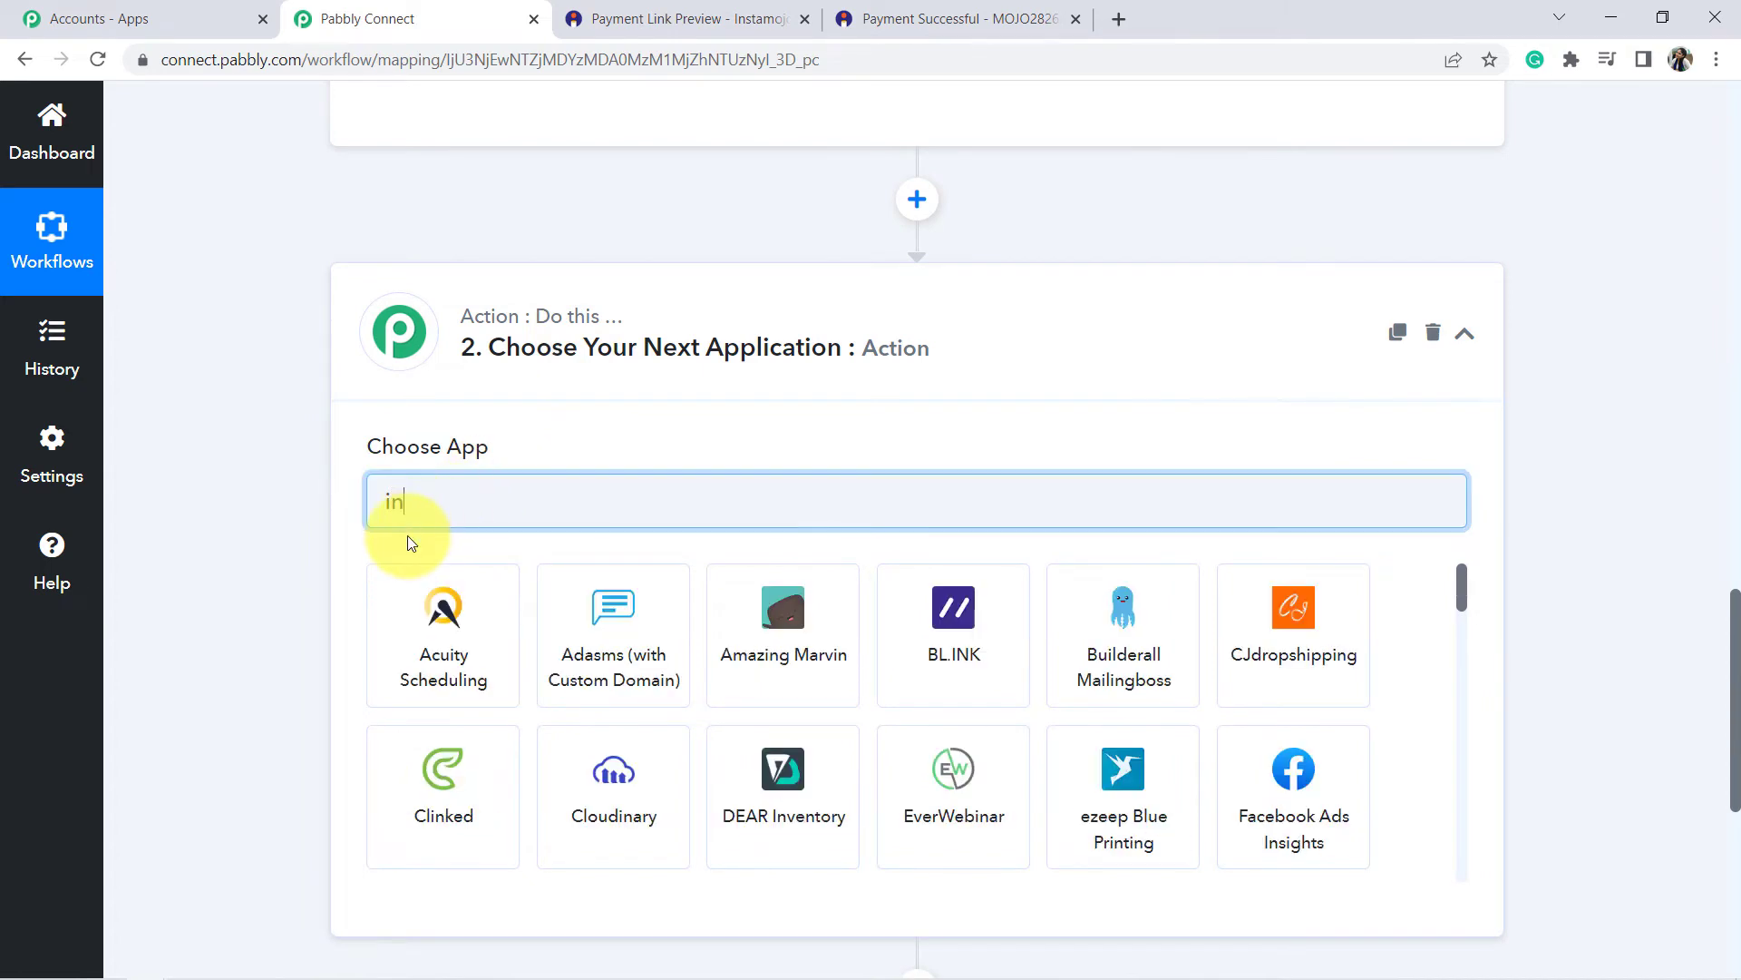
type("st")
left_click(780, 612)
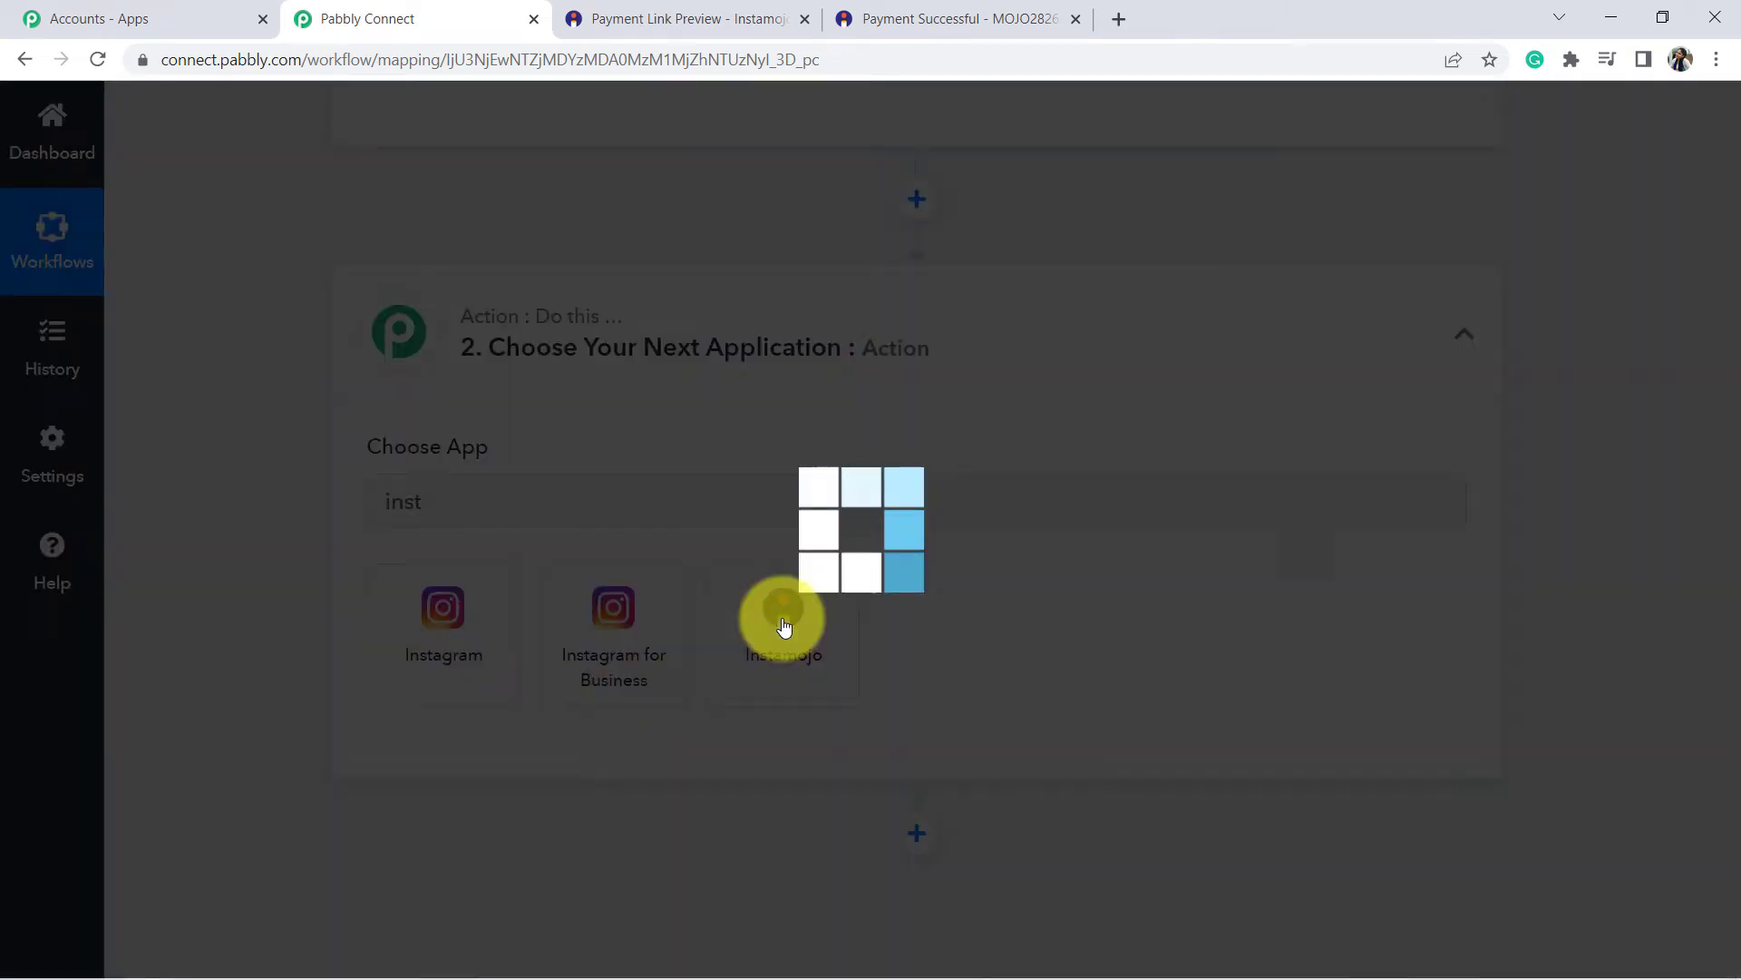
Select Get Payment Details as the Instamojo action event.
scroll(552, 524, "down", 2)
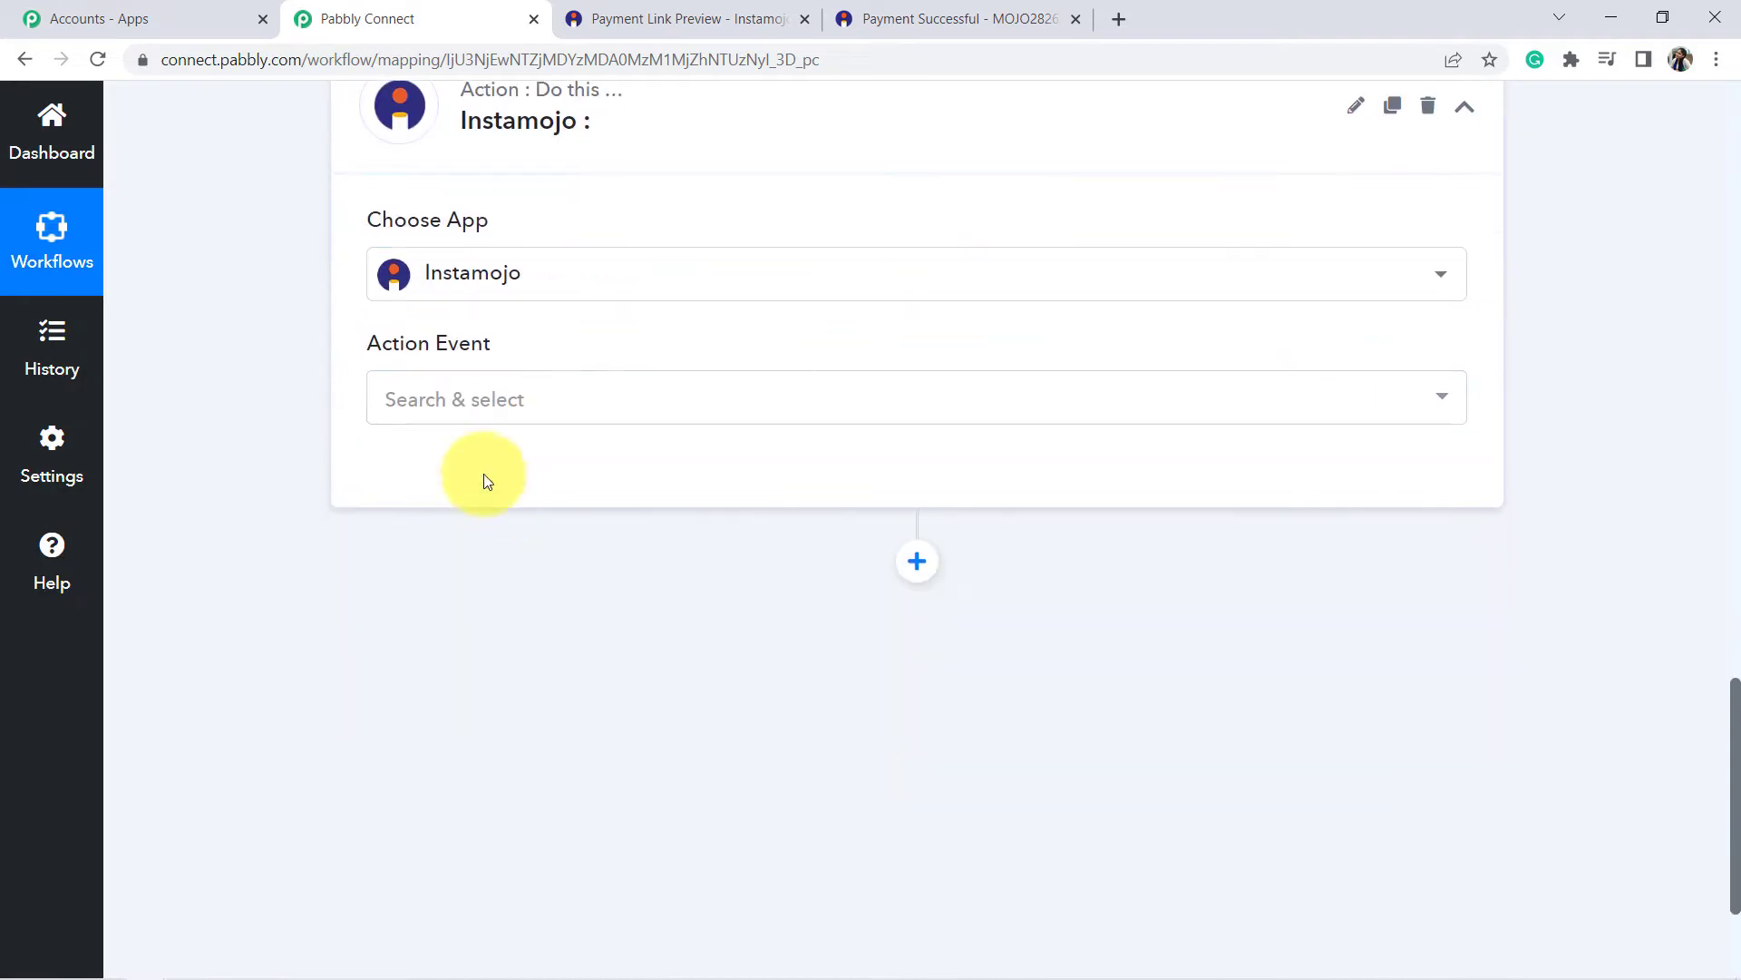
left_click(482, 419)
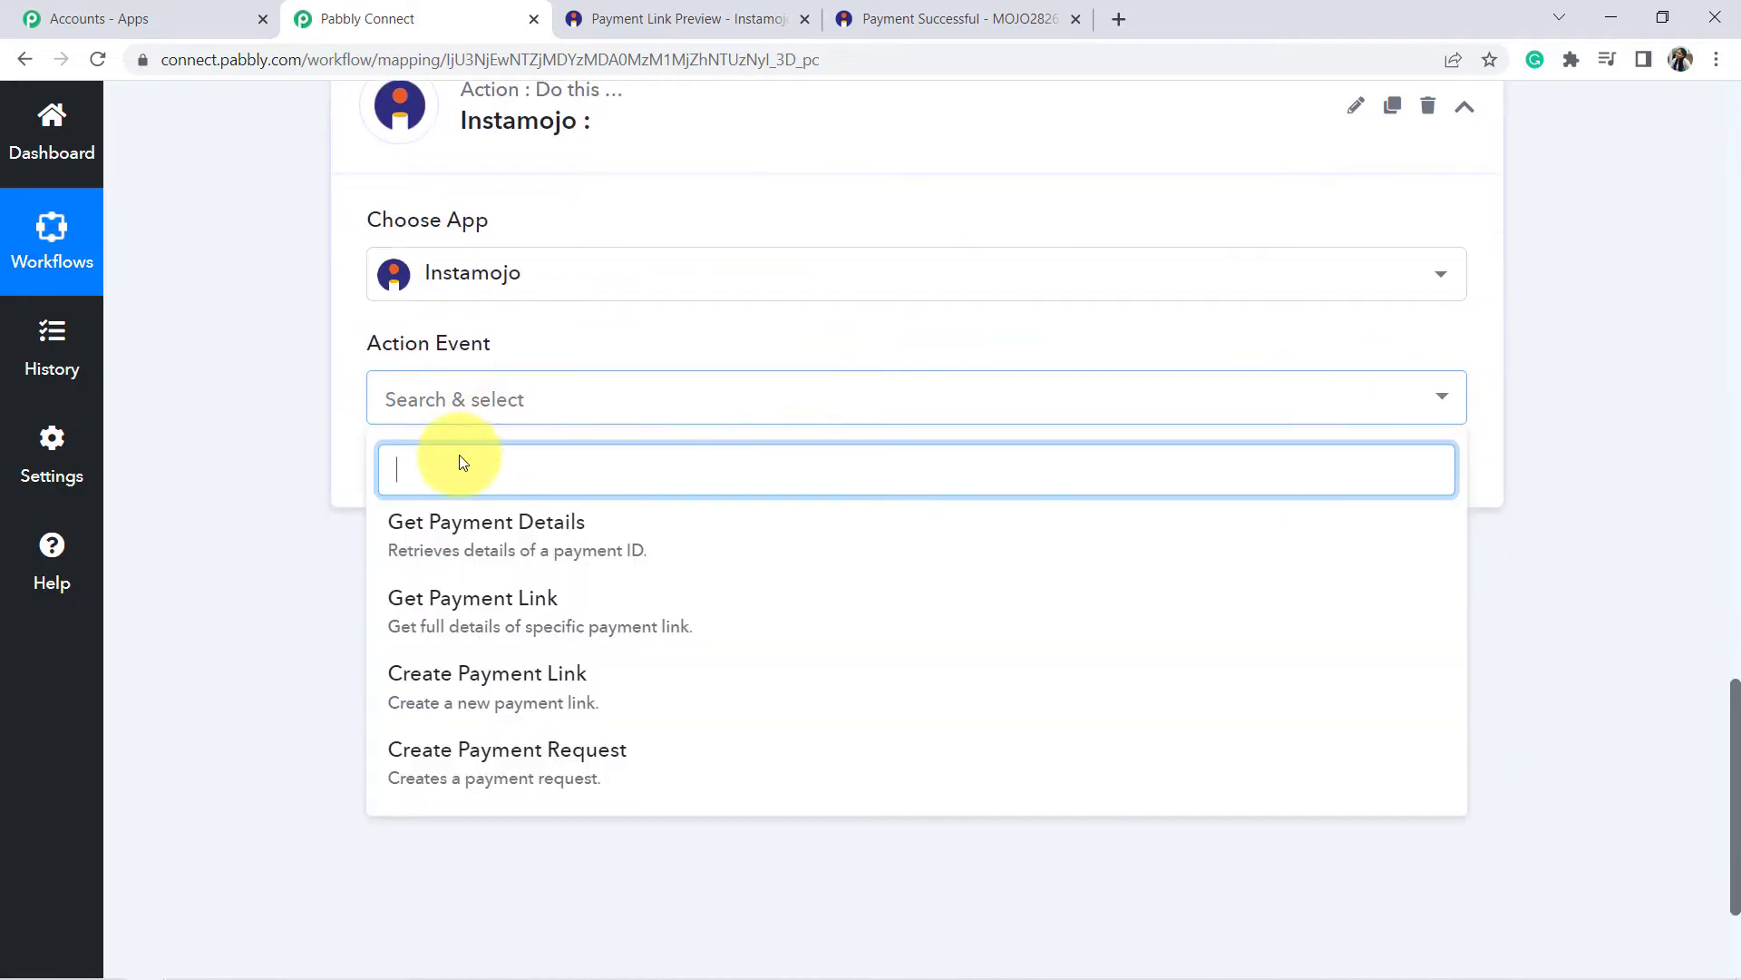
left_click(303, 567)
scroll(474, 478, "up", 15)
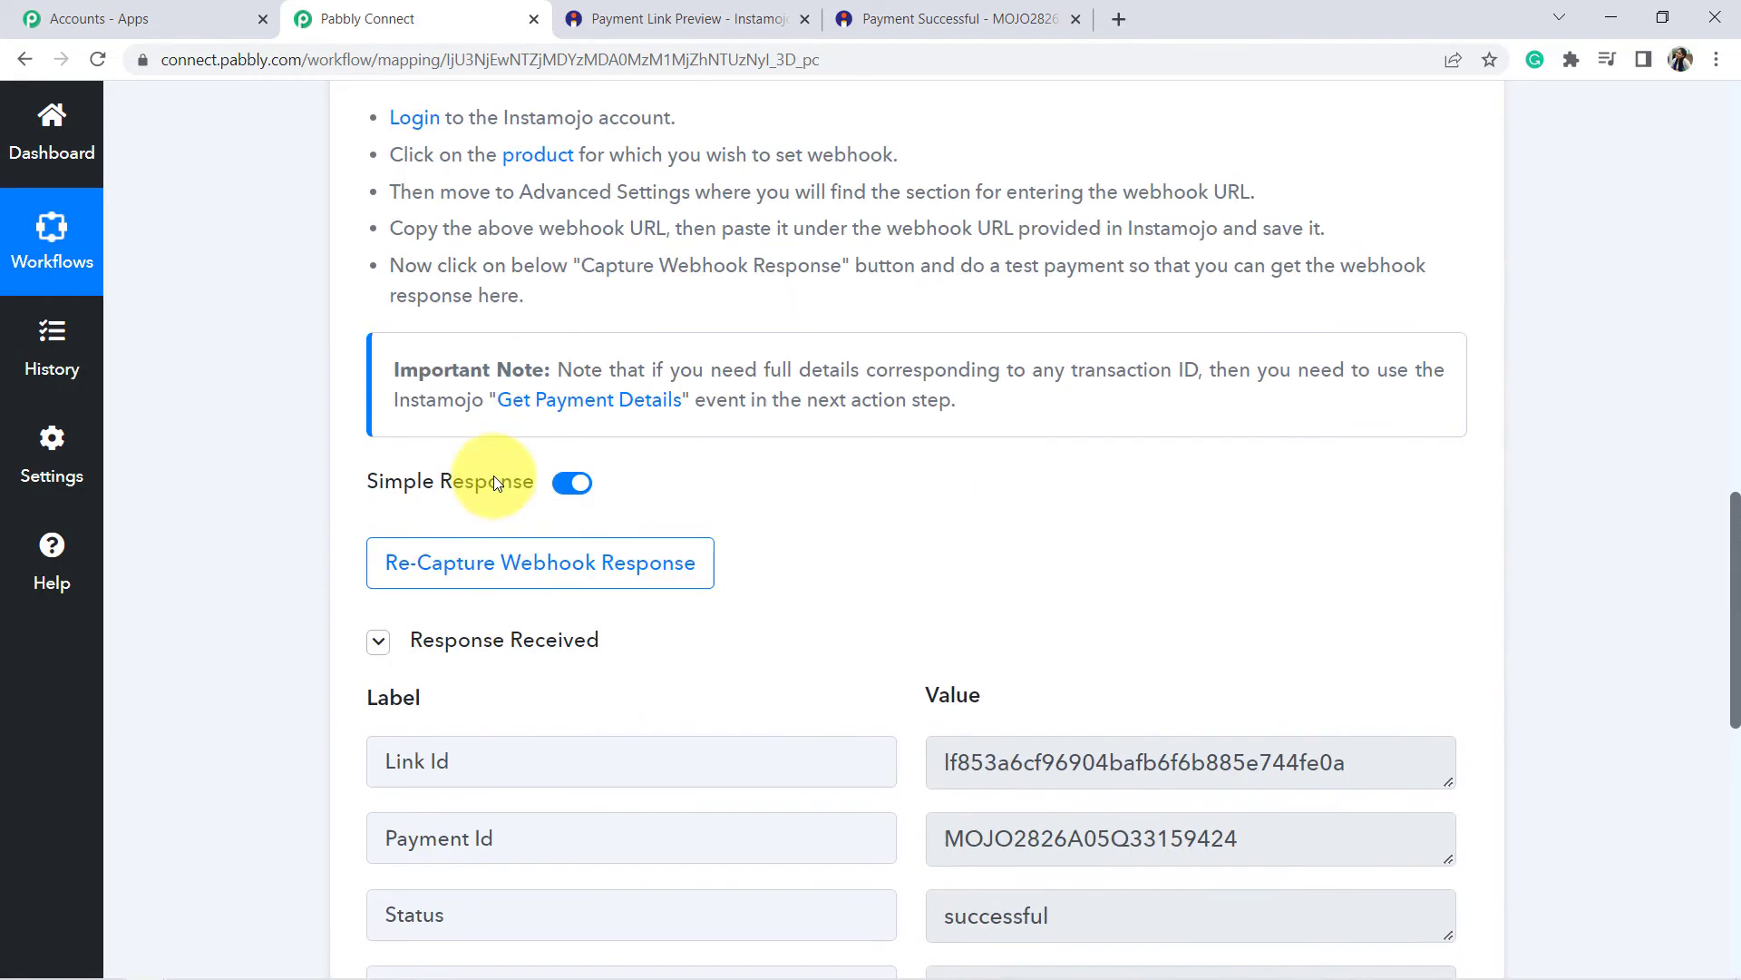
scroll(311, 603, "down", 12)
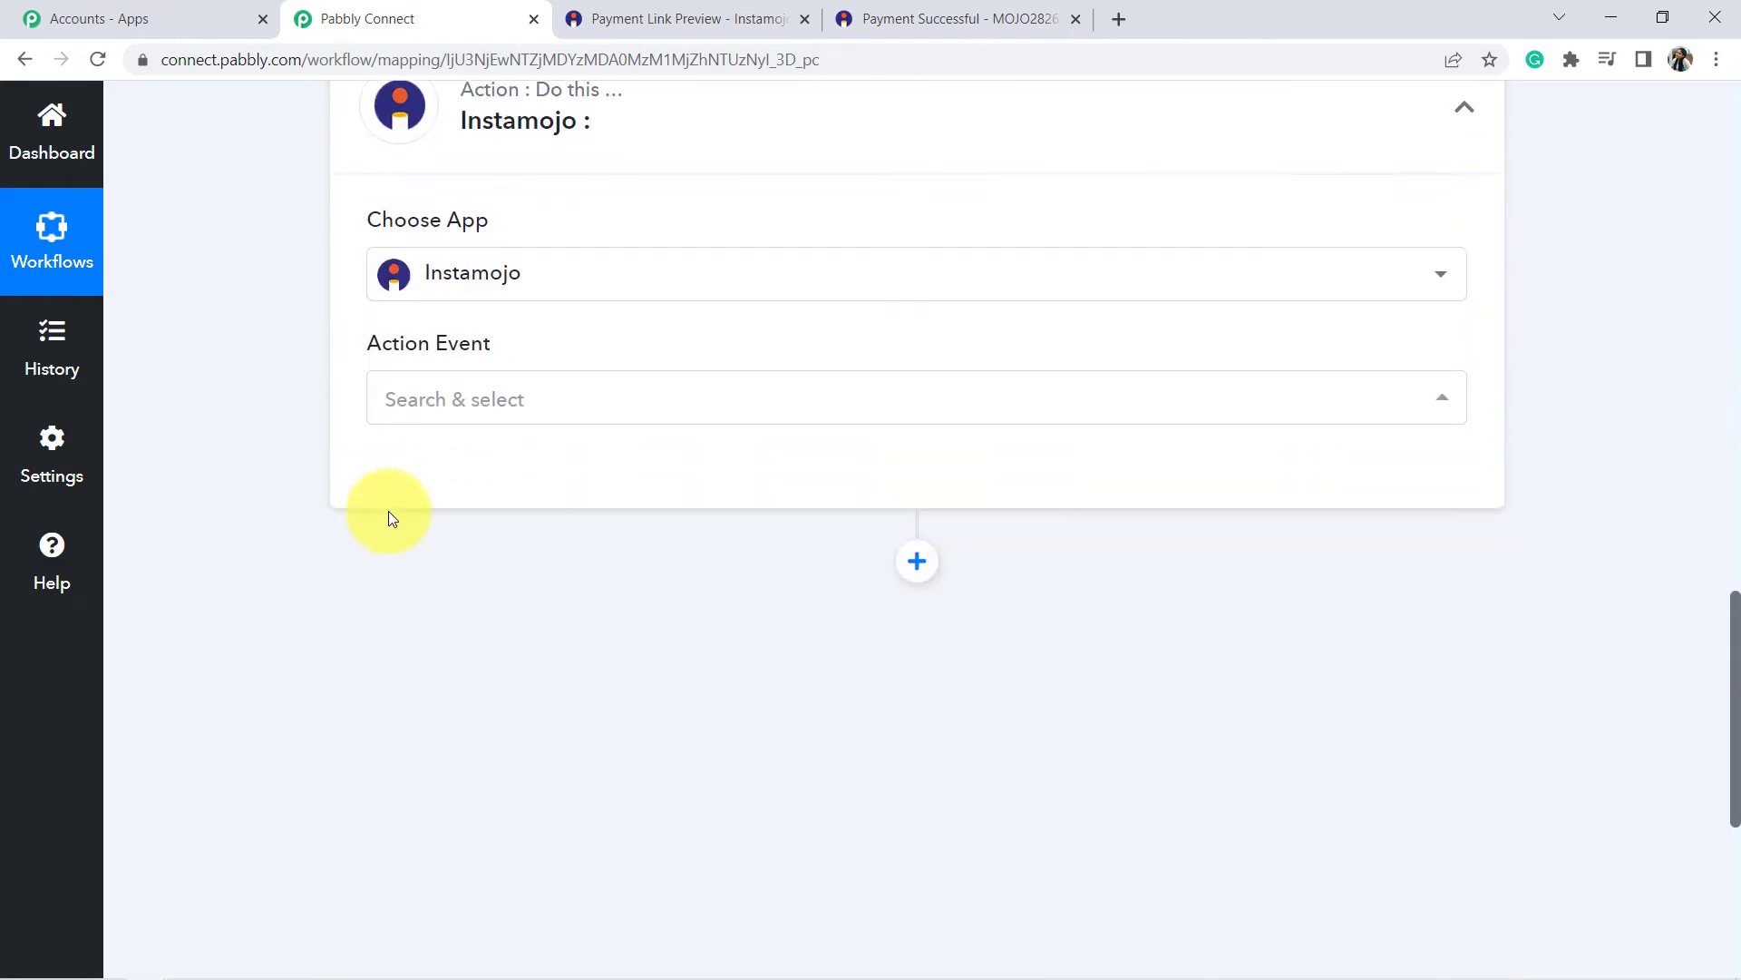
left_click(466, 400)
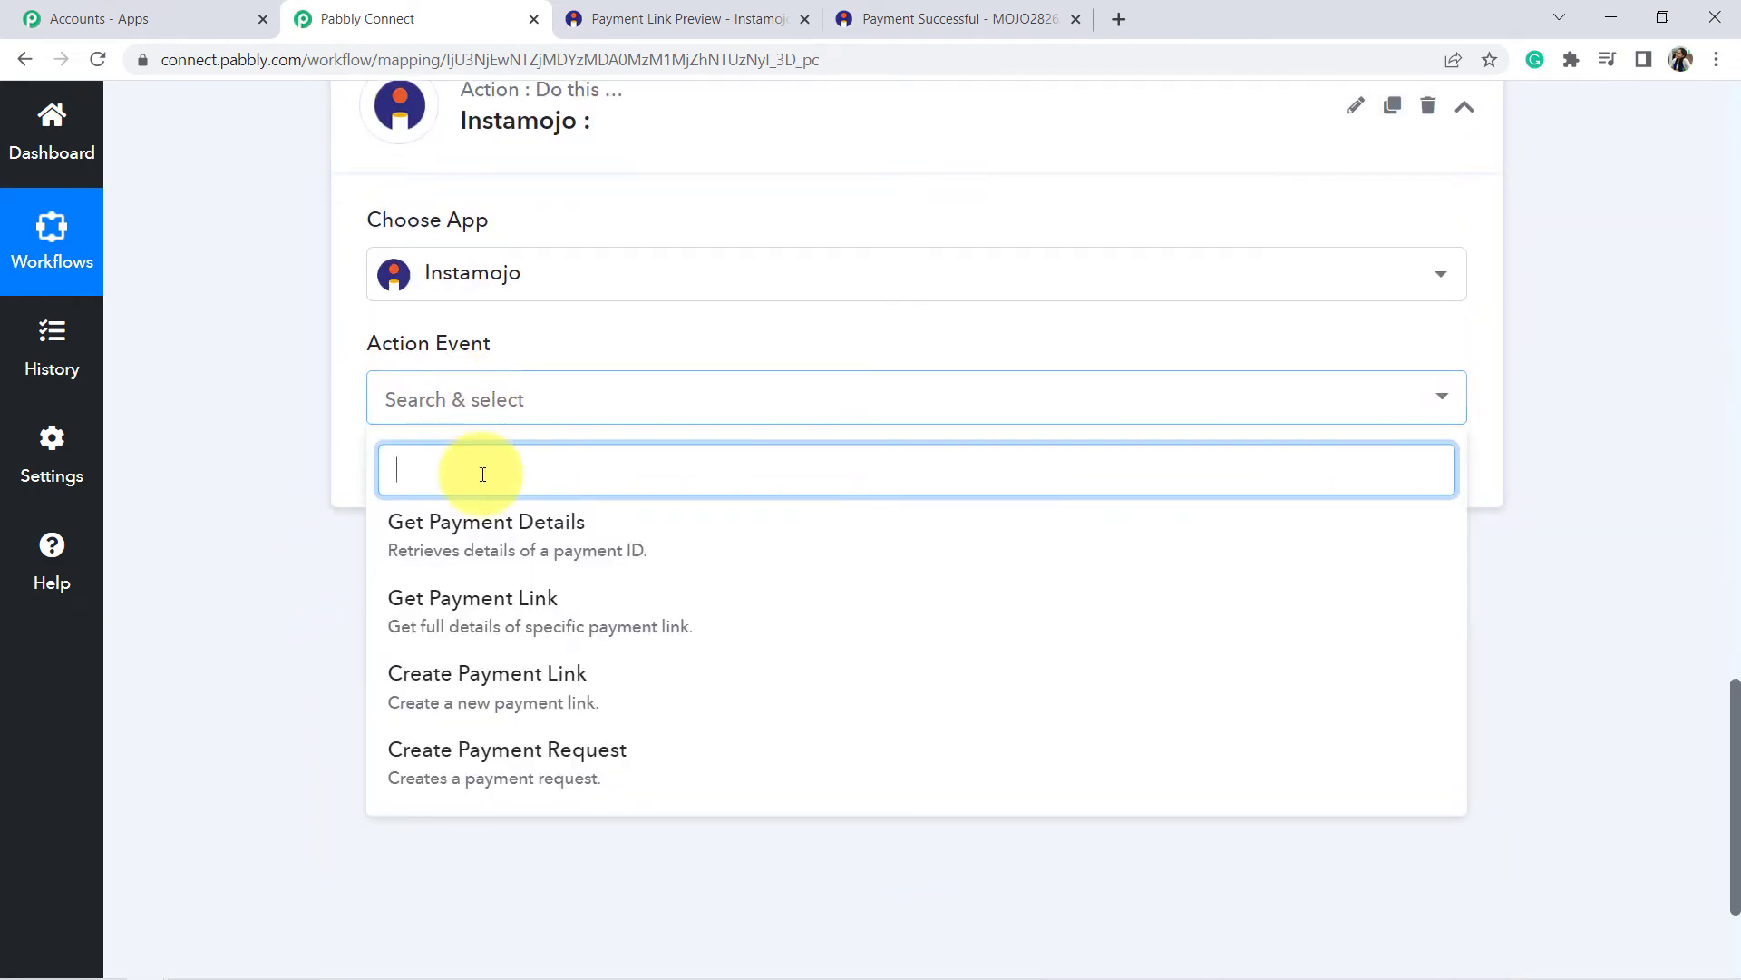
left_click(499, 535)
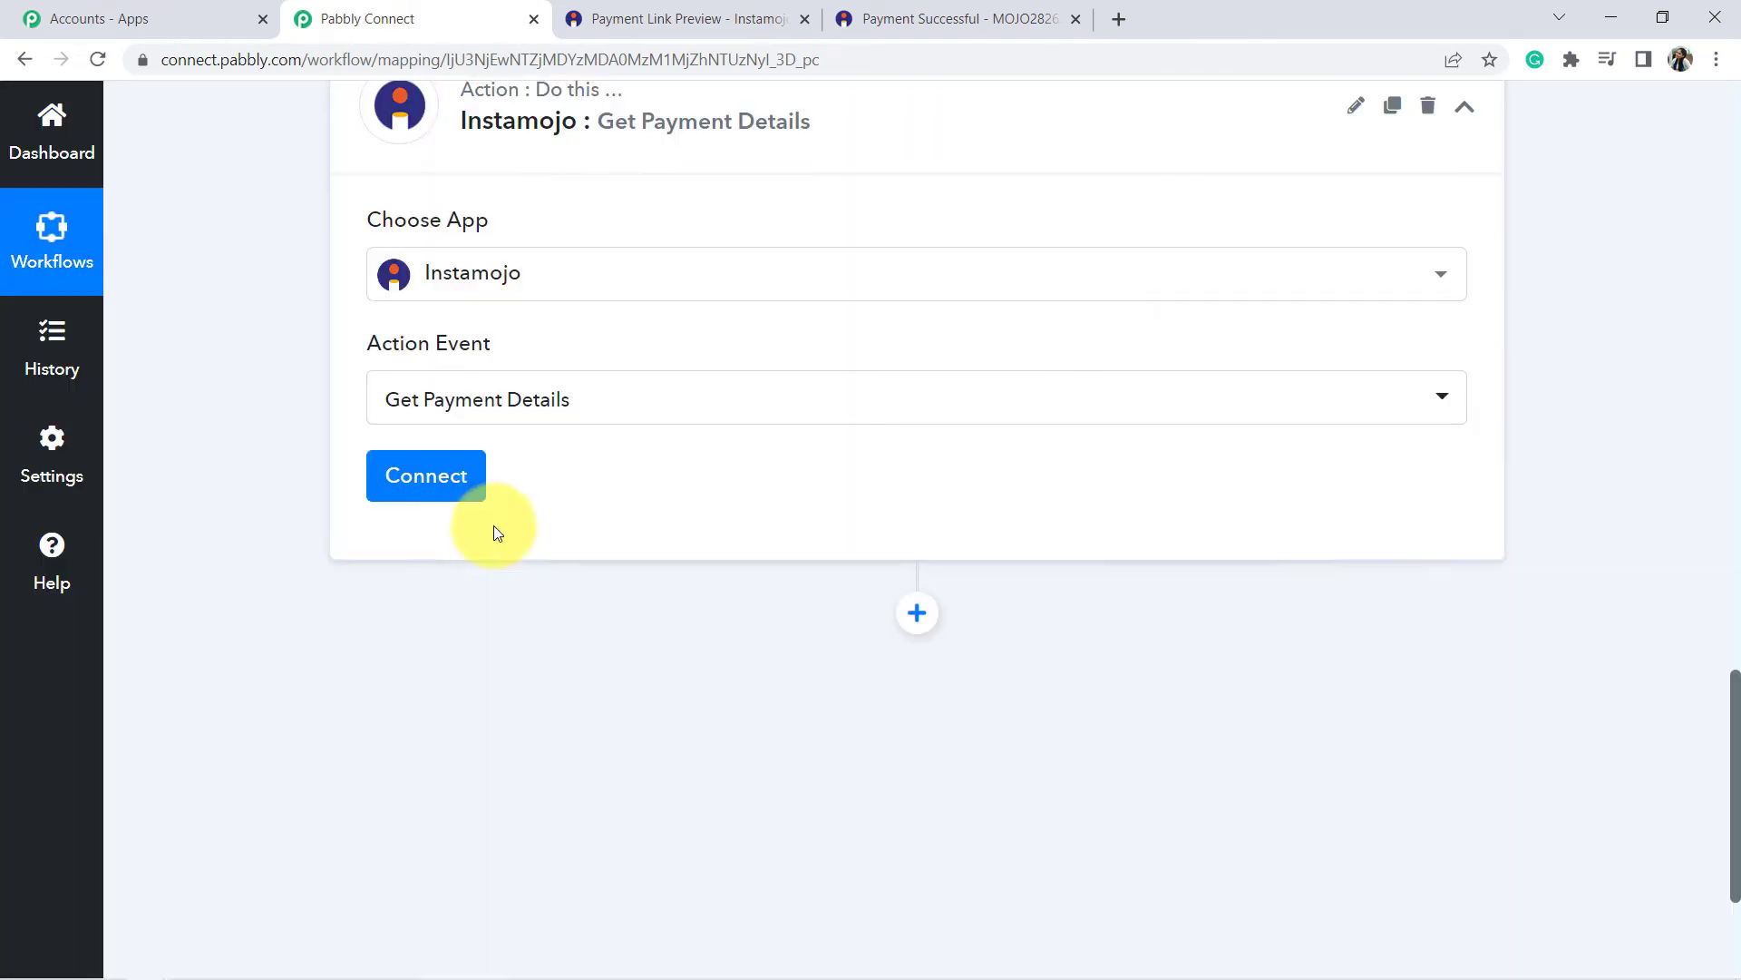
left_click(405, 484)
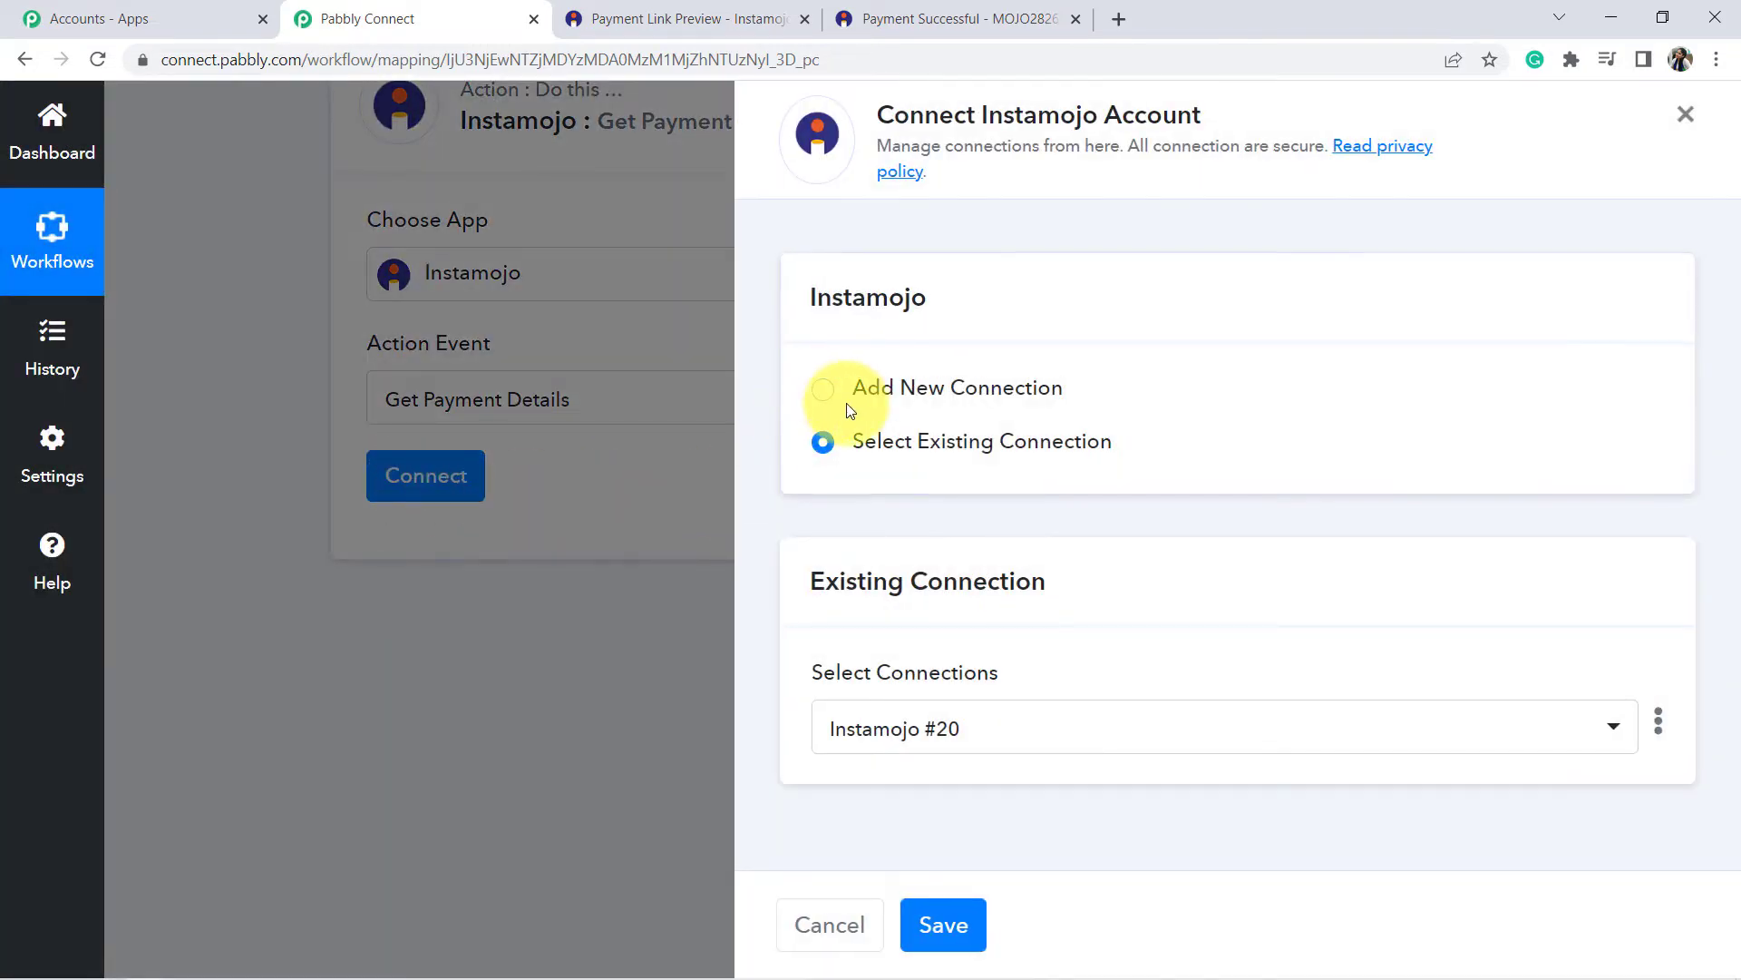
Add a new Instamojo connection and open Instamojo's API & Plugins page to find the keys.
left_click(868, 390)
scroll(903, 453, "down", 3)
left_click_drag(830, 421, 960, 422)
left_click_drag(826, 575, 1038, 575)
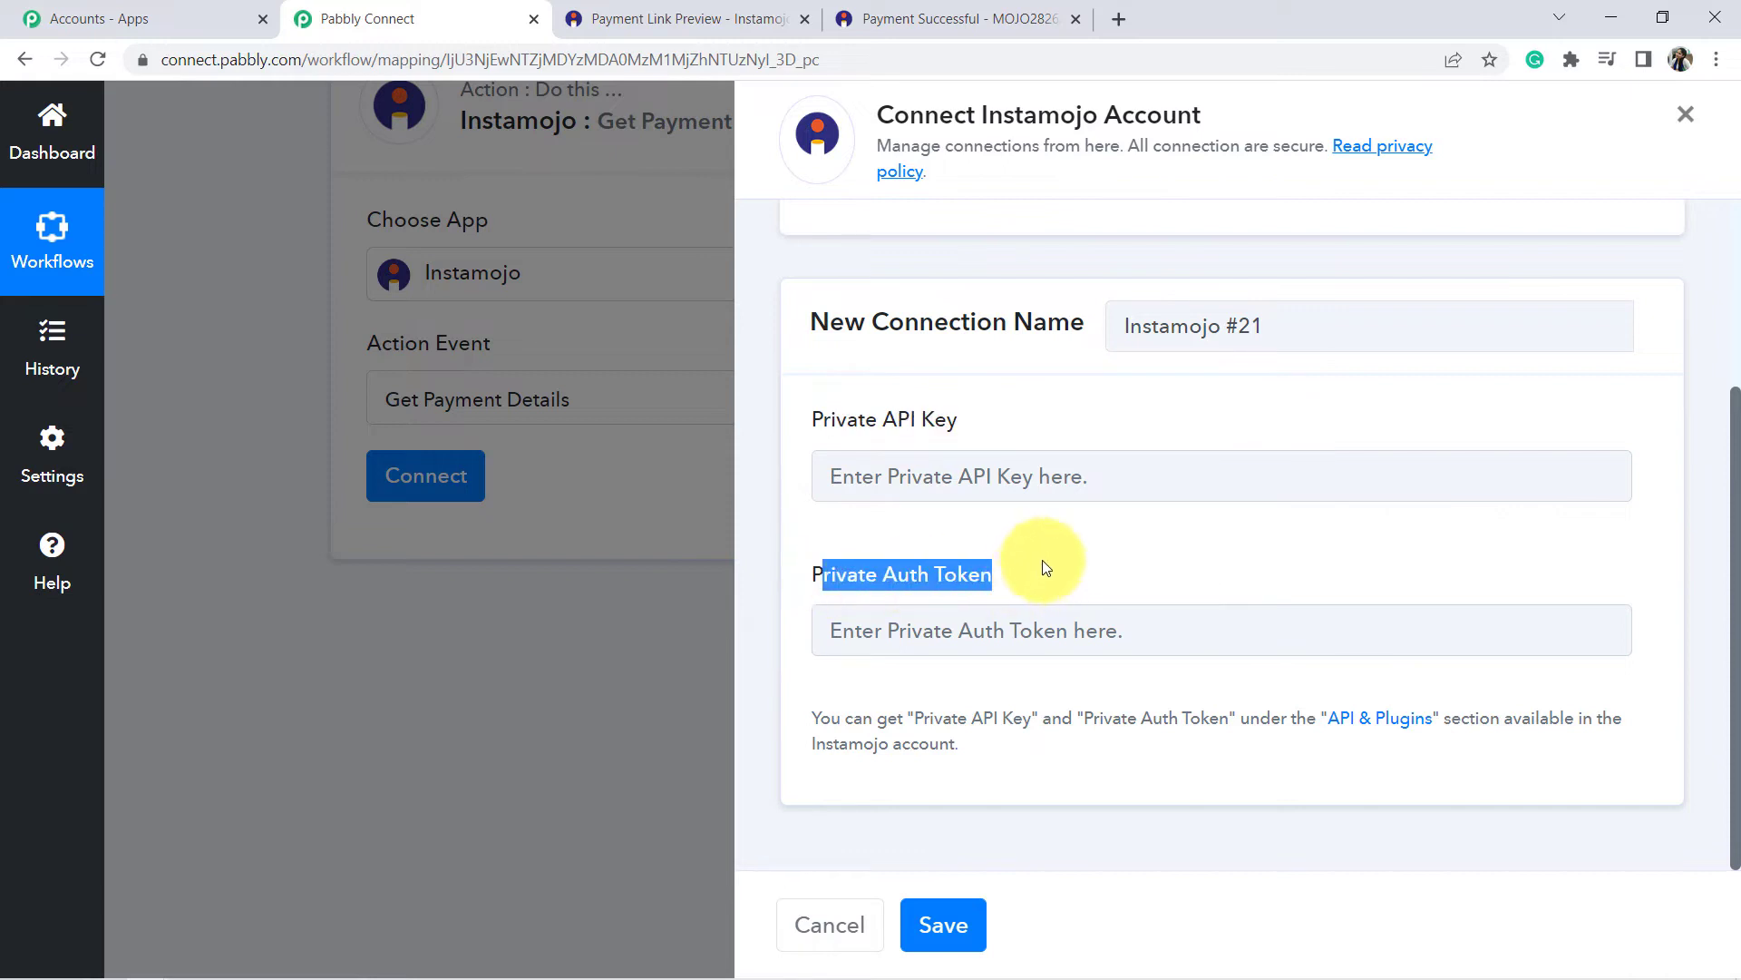
left_click_drag(842, 718, 1003, 750)
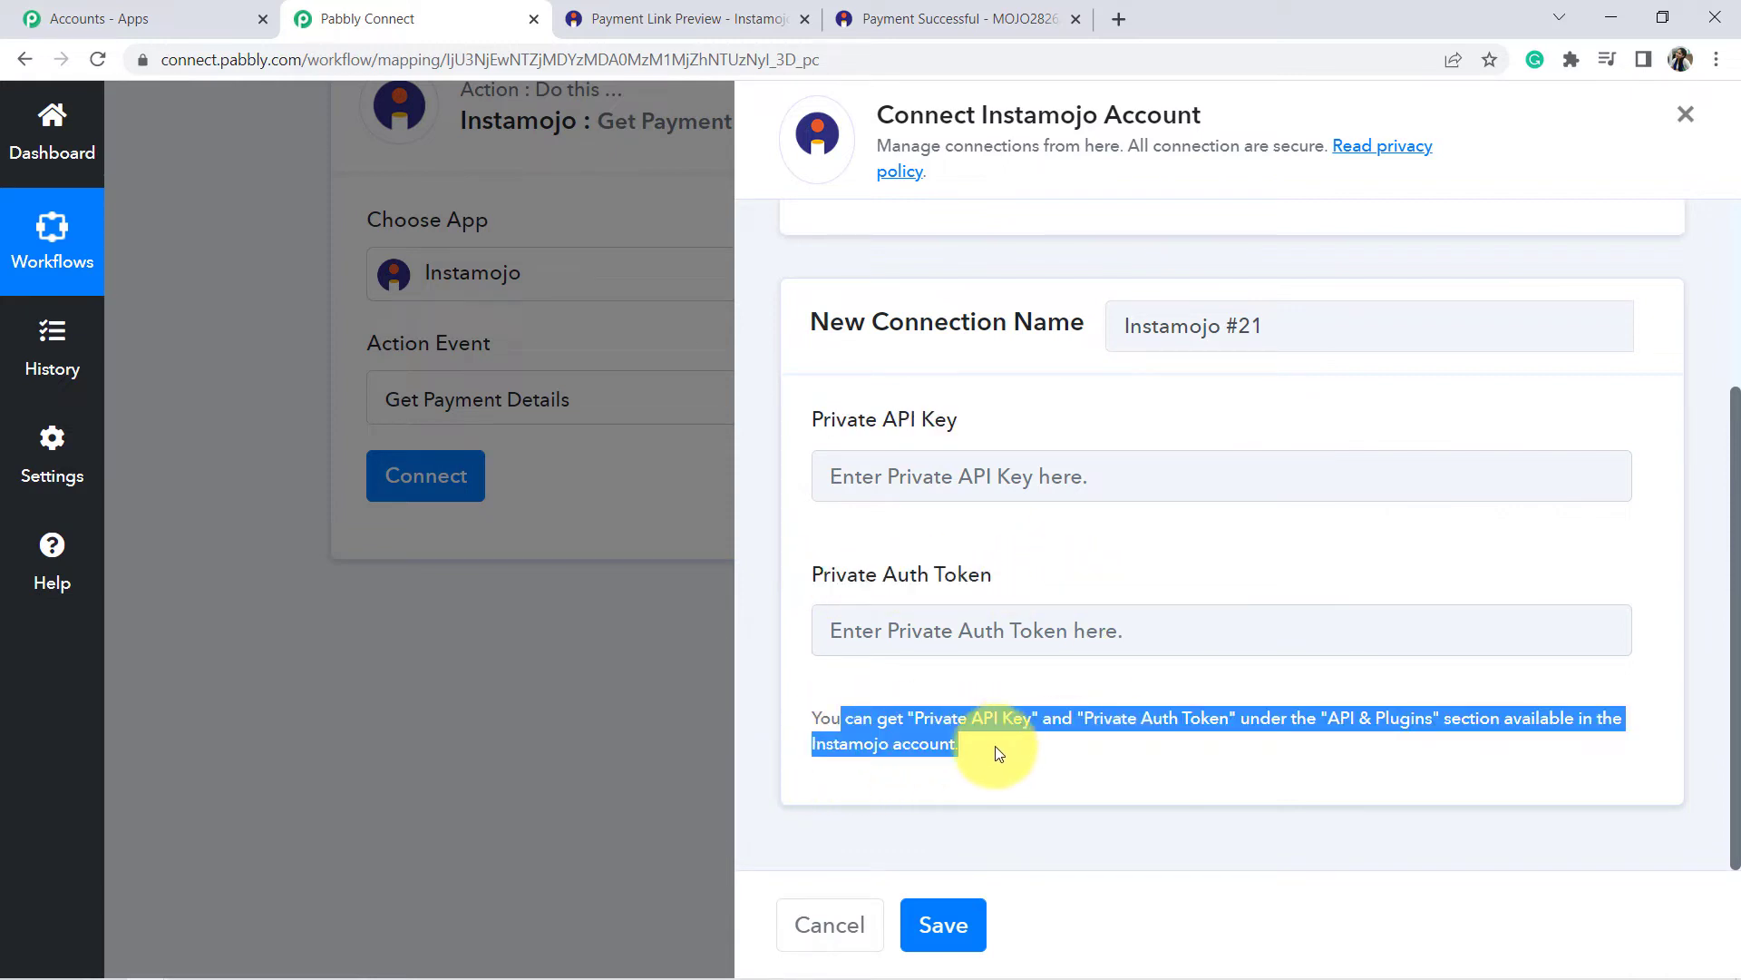
left_click(1003, 749)
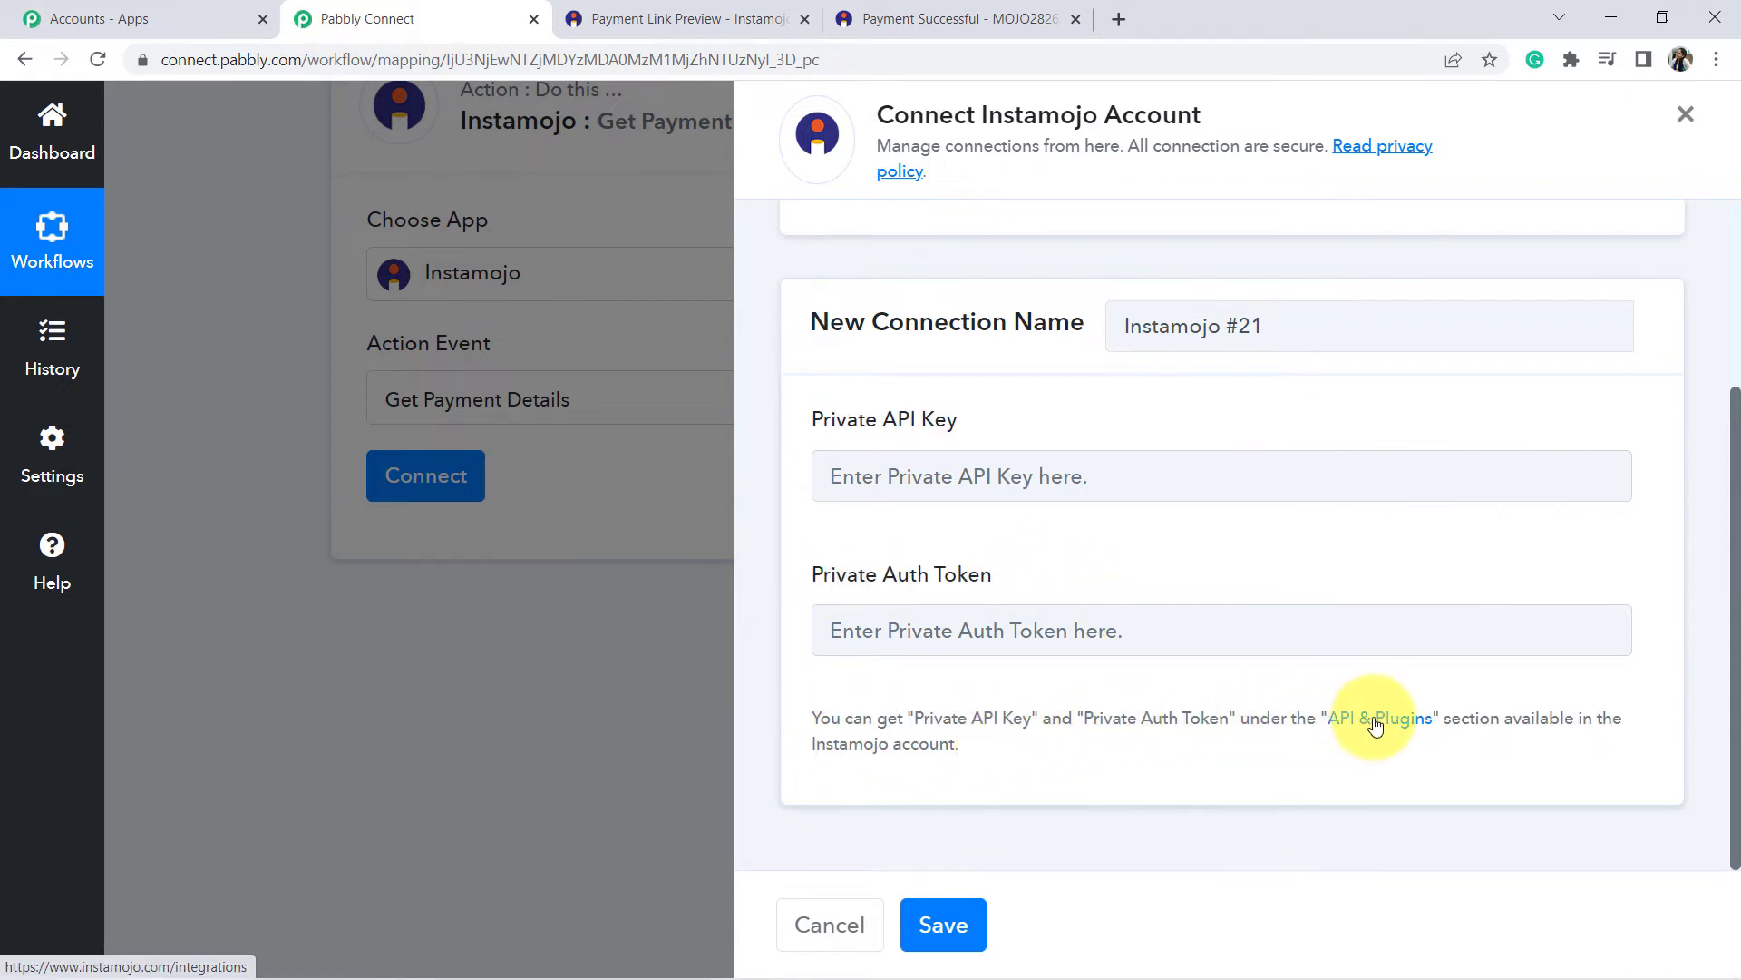
left_click(1366, 718)
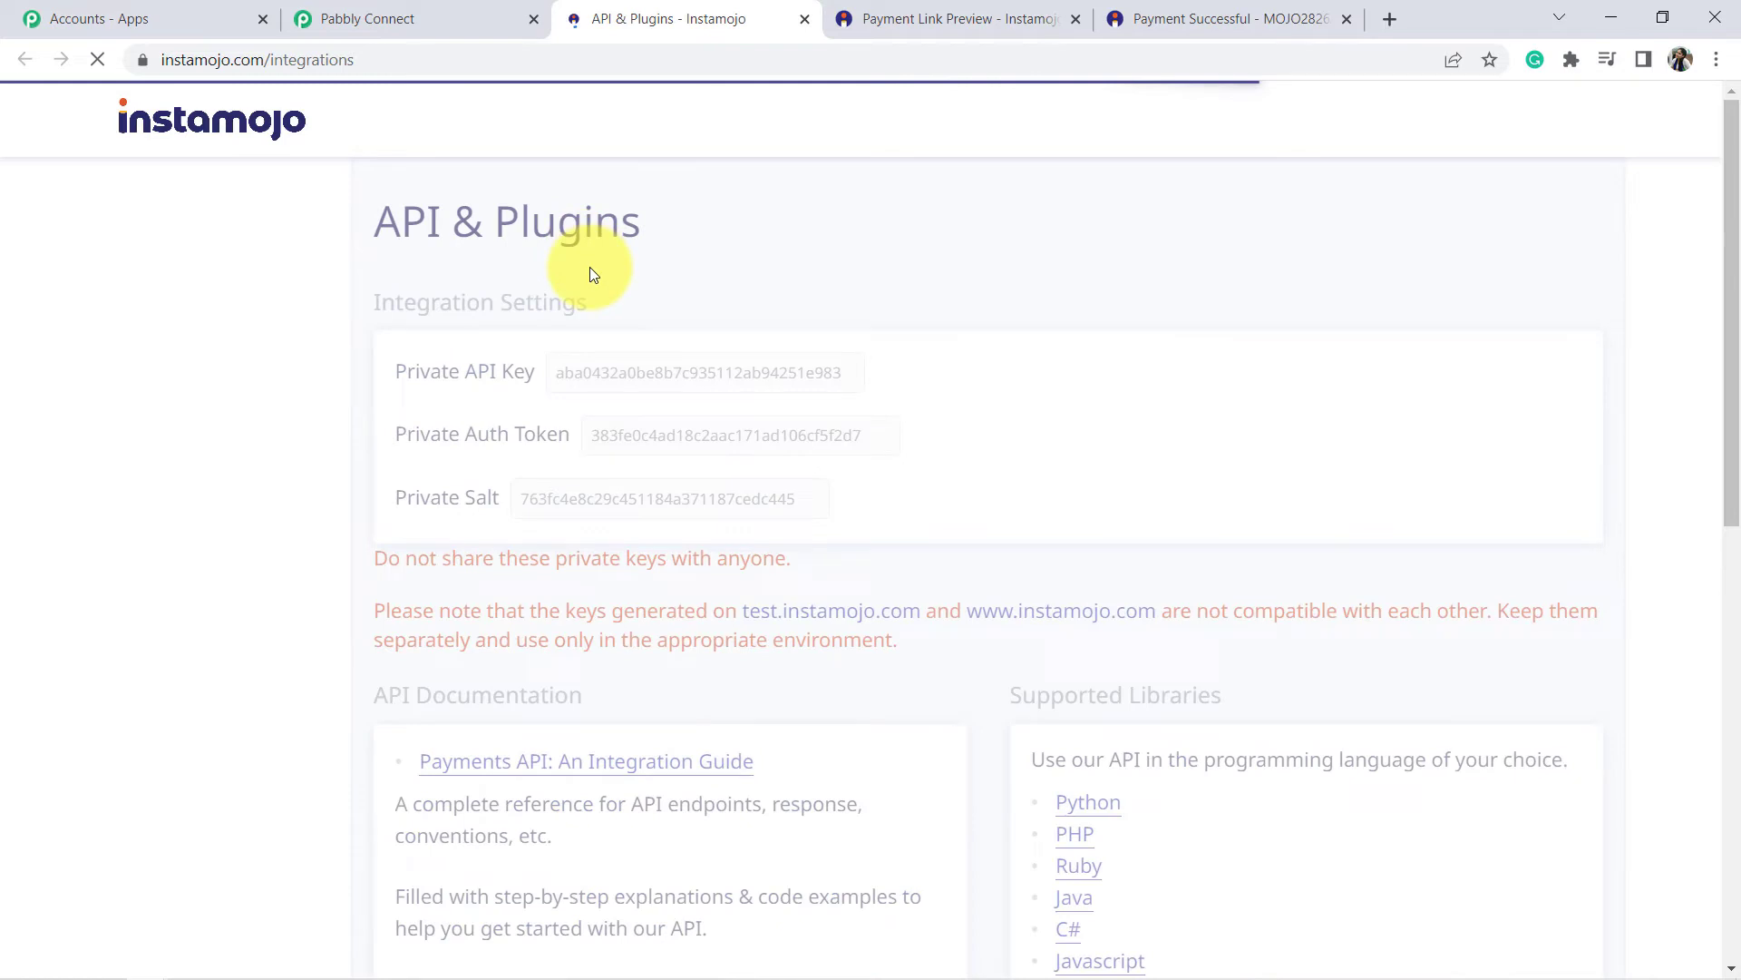
scroll(173, 667, "down", 5)
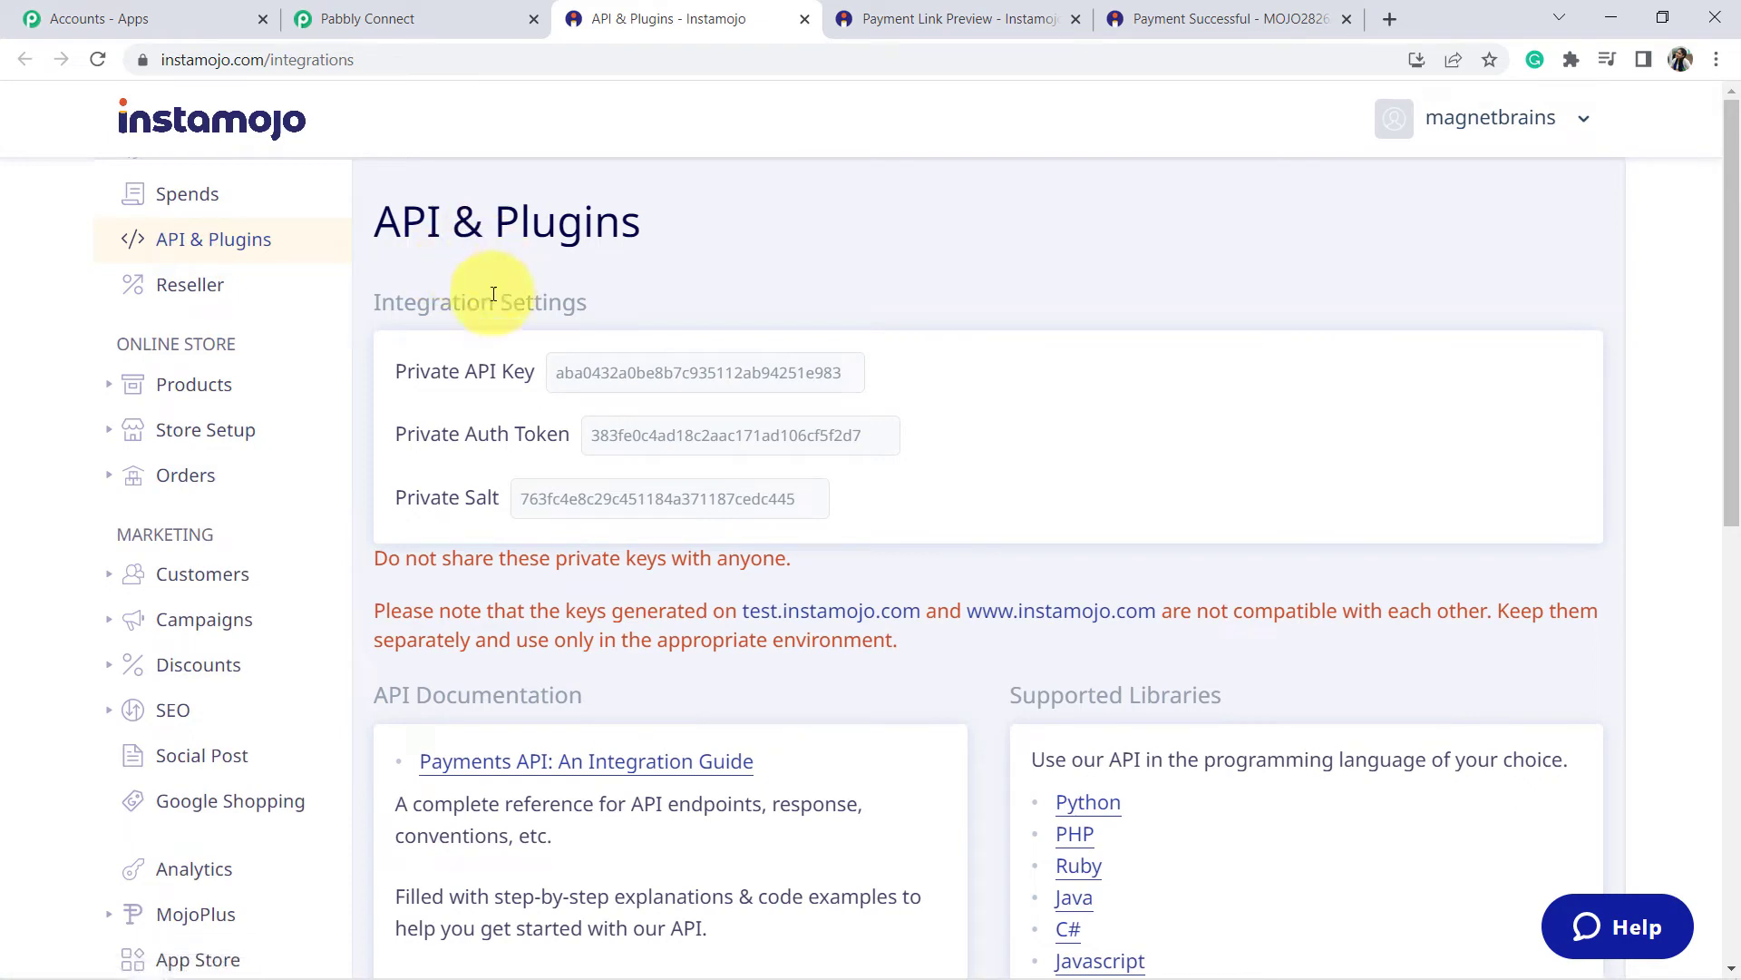
Copy the private API key from Instamojo into the Private API Key field.
left_click(408, 16)
left_click_drag(817, 420, 991, 427)
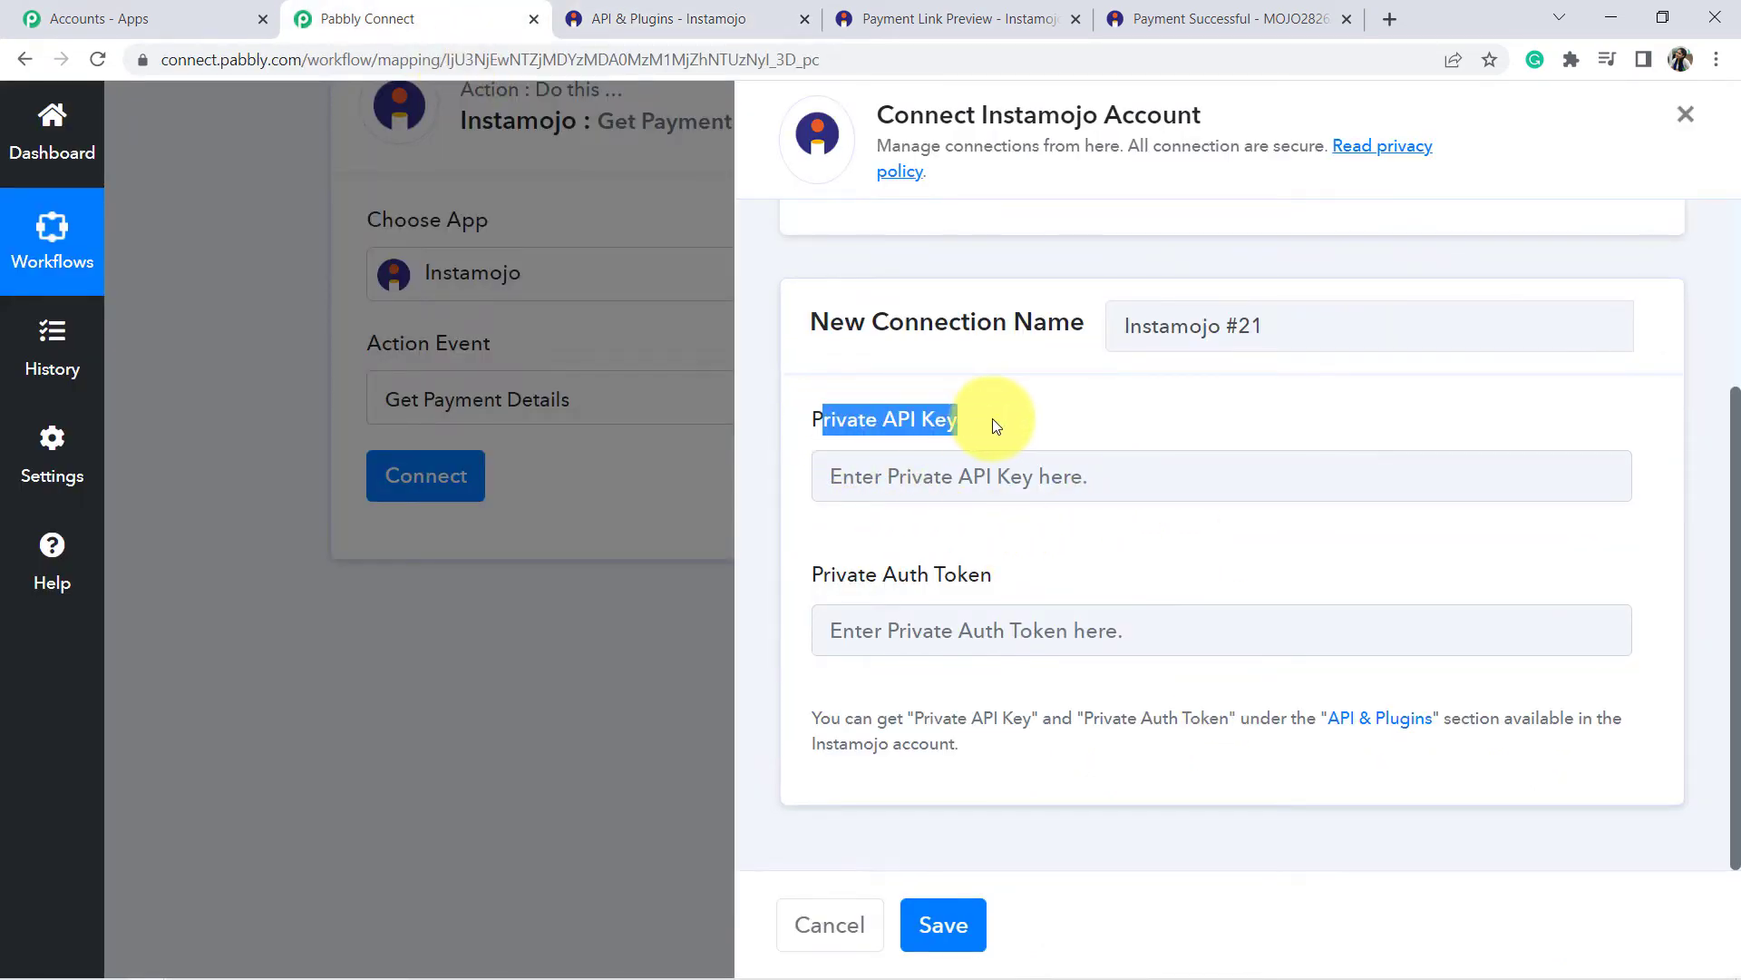
left_click(712, 16)
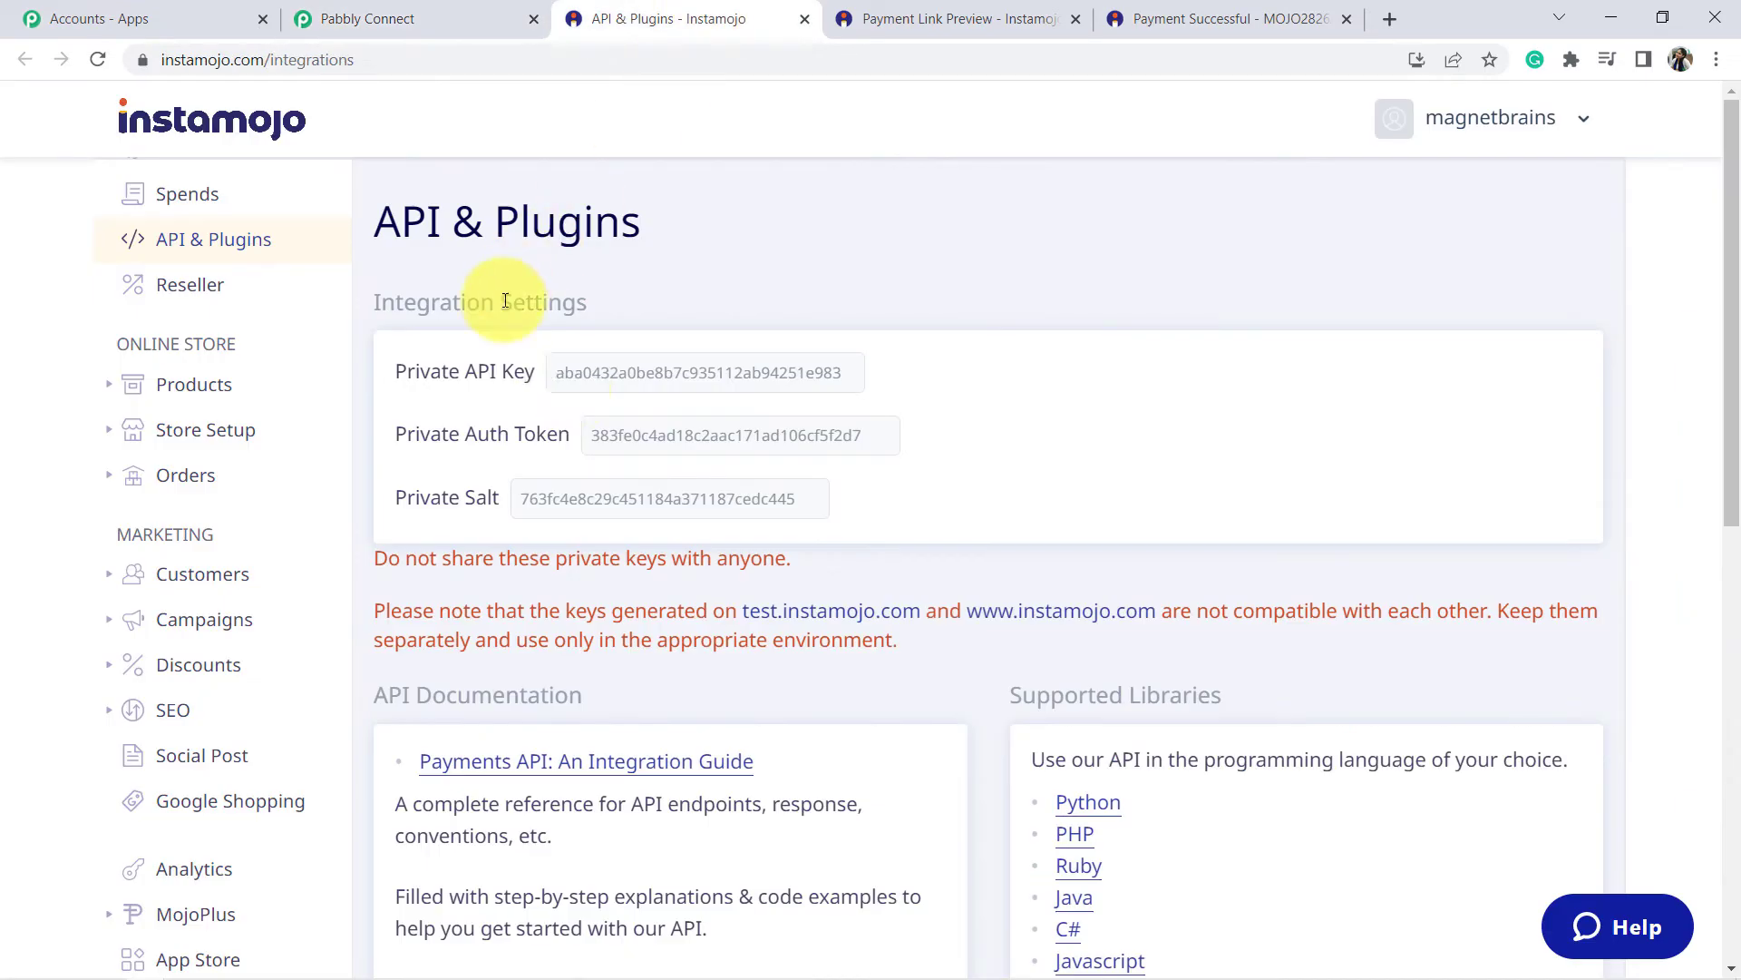
double_click(666, 372)
key("ctrl+c")
left_click(390, 16)
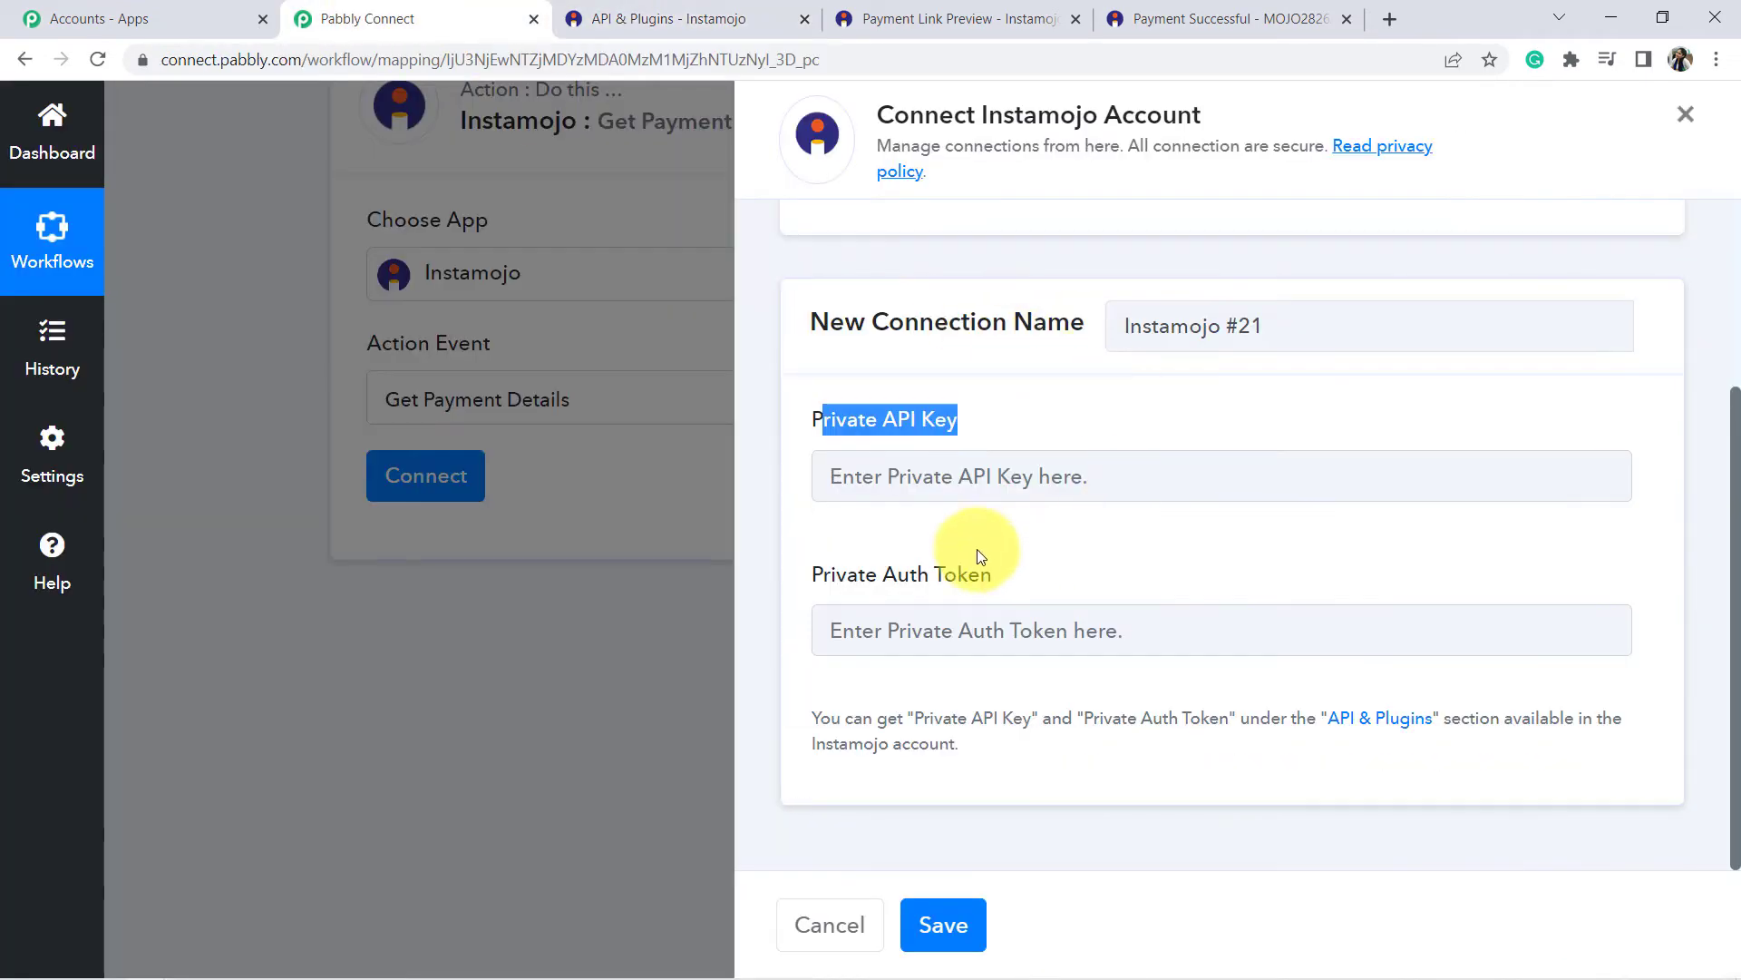
left_click(889, 477)
key("ctrl+v")
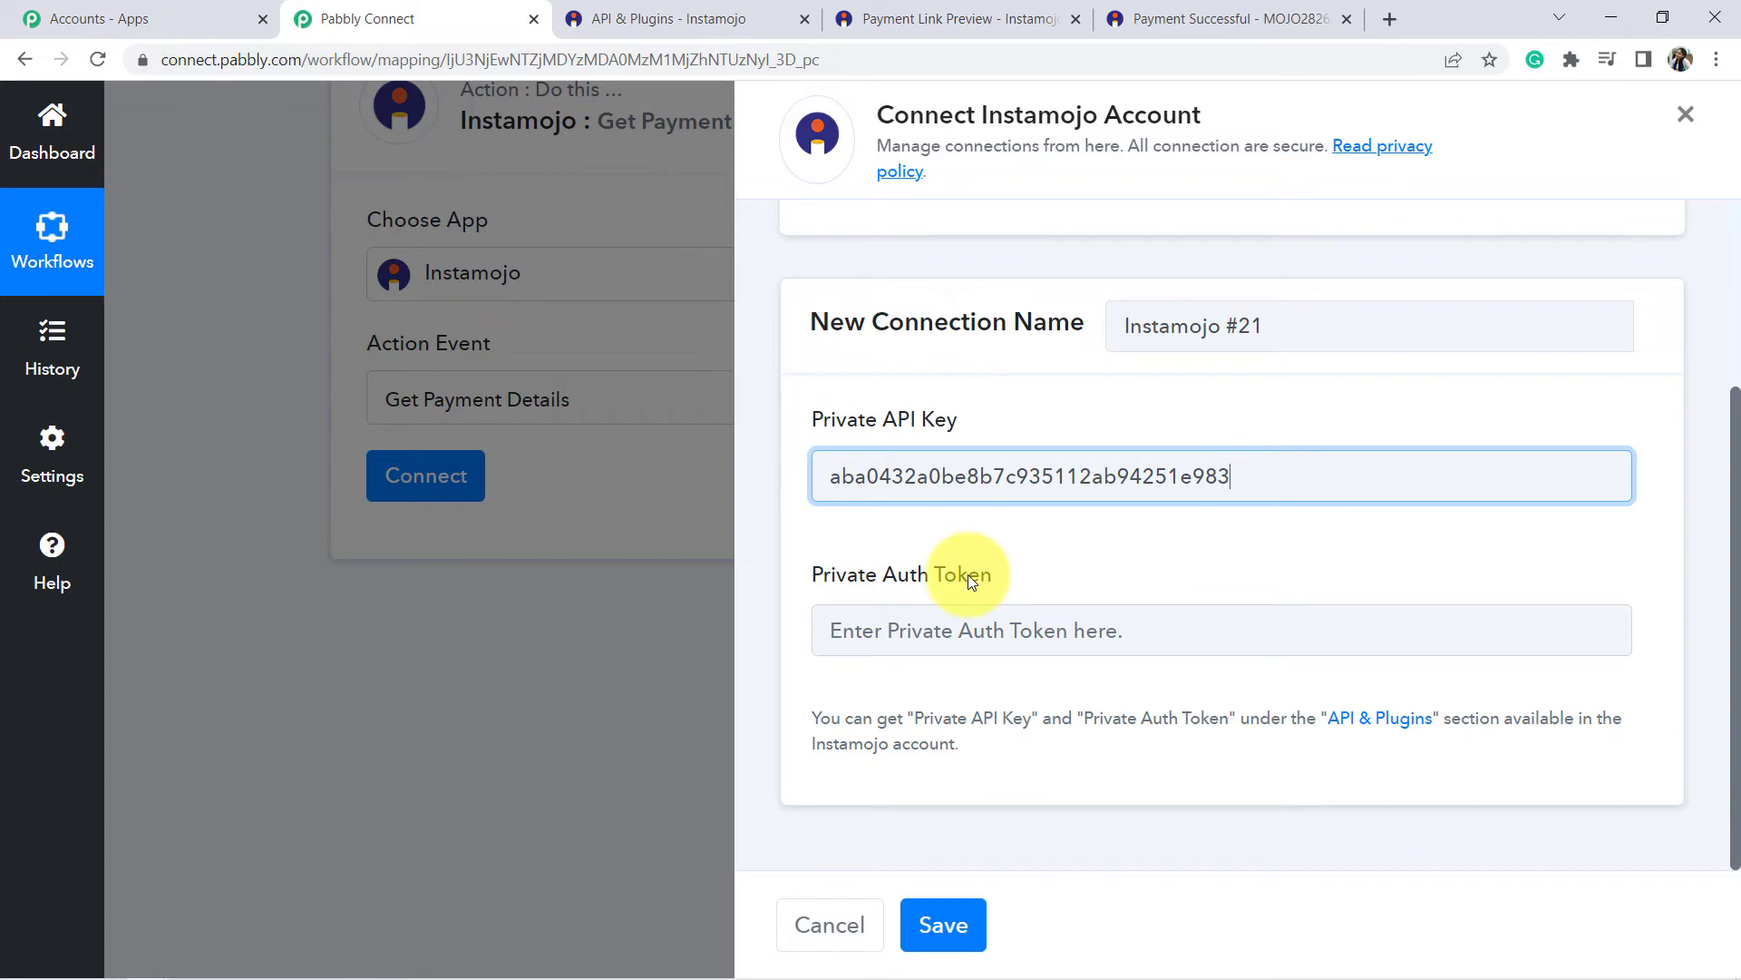
Paste the private auth token into the Private Auth Token field and save the connection.
left_click(591, 16)
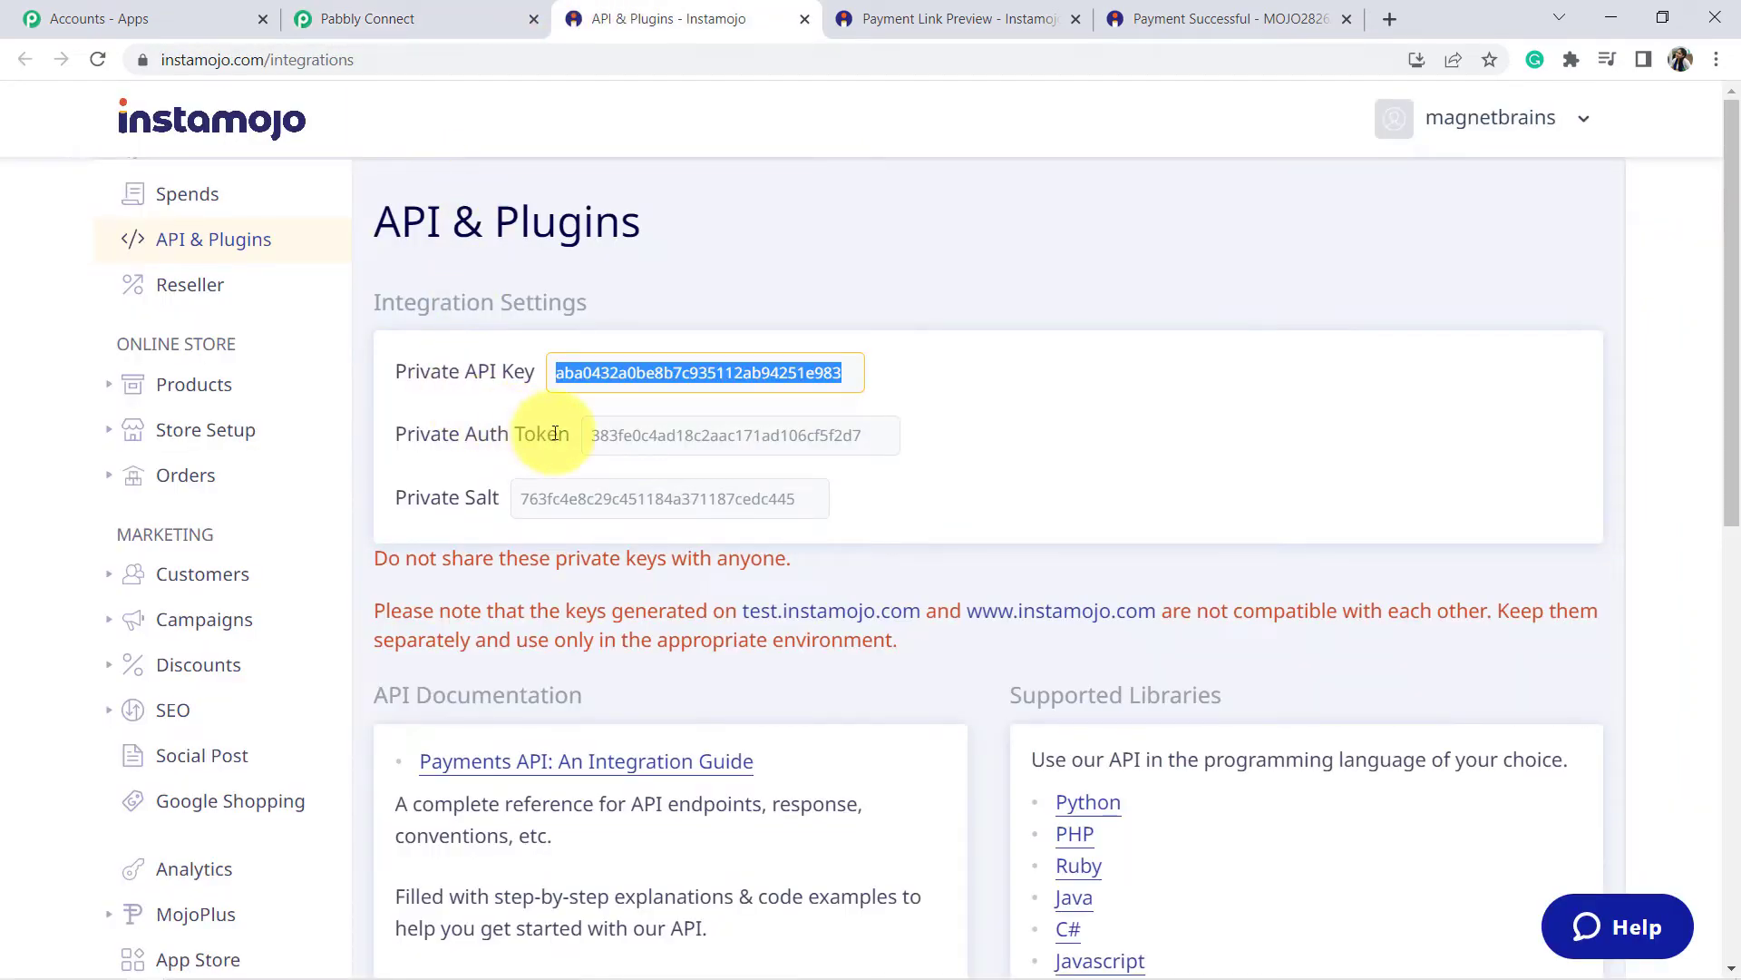
double_click(619, 437)
key("ctrl+c")
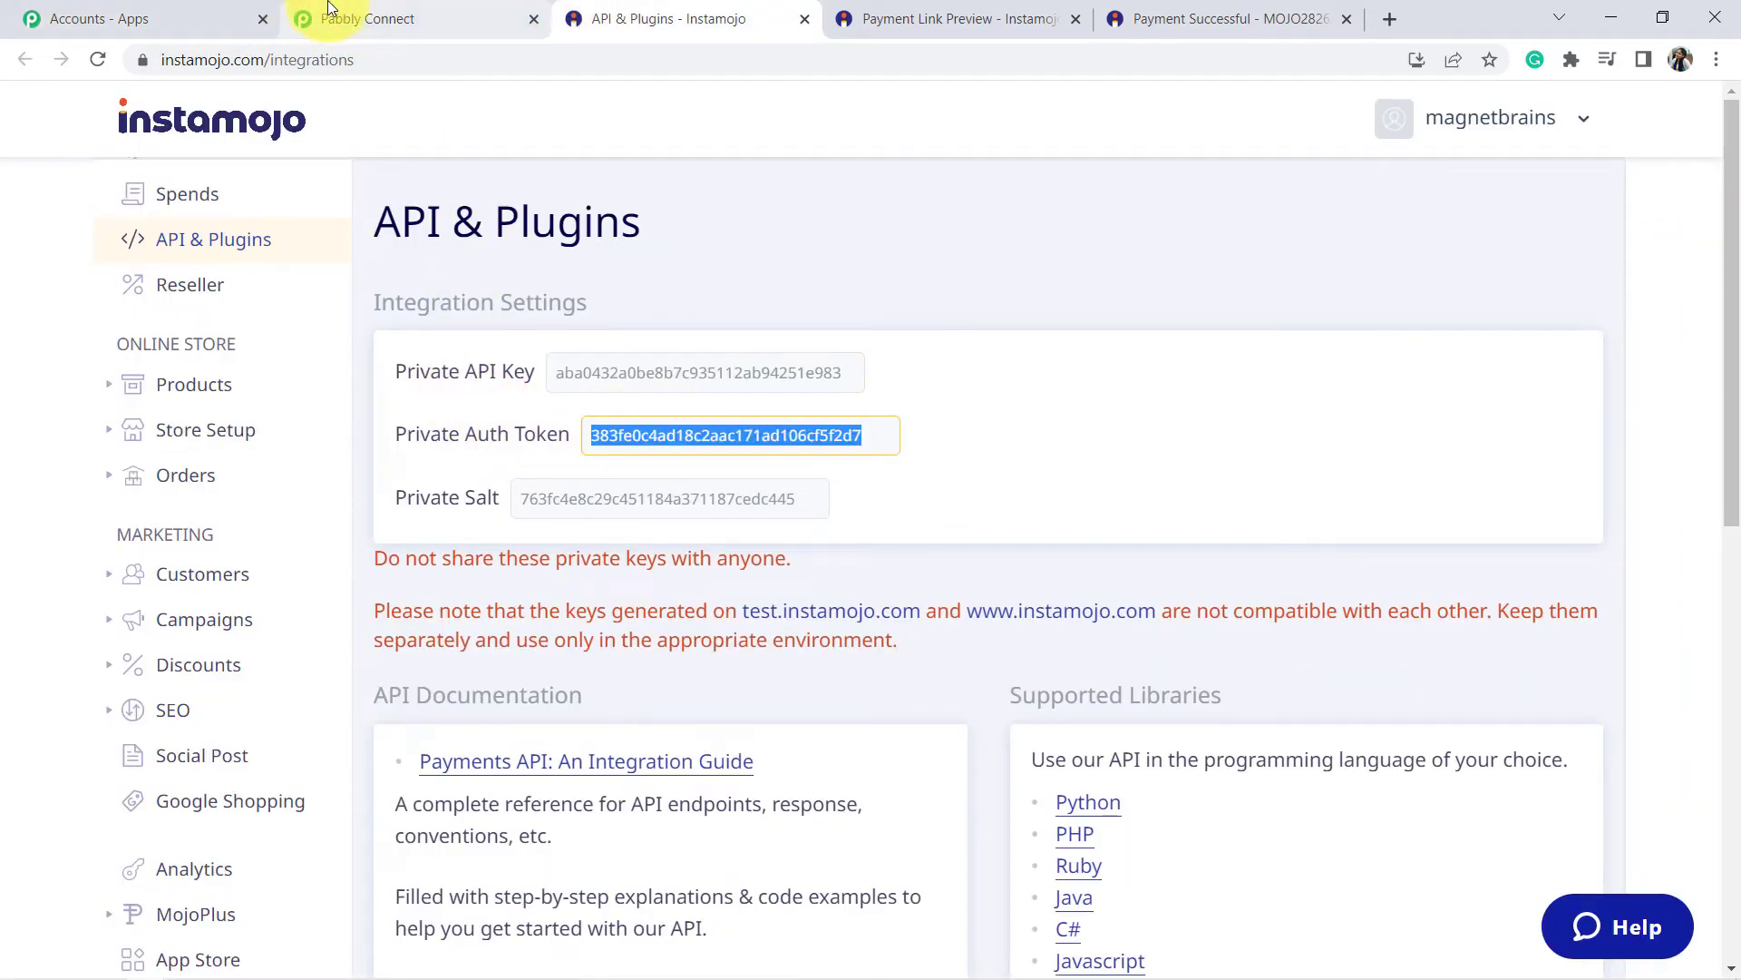
left_click(328, 9)
left_click(896, 628)
key("ctrl+v")
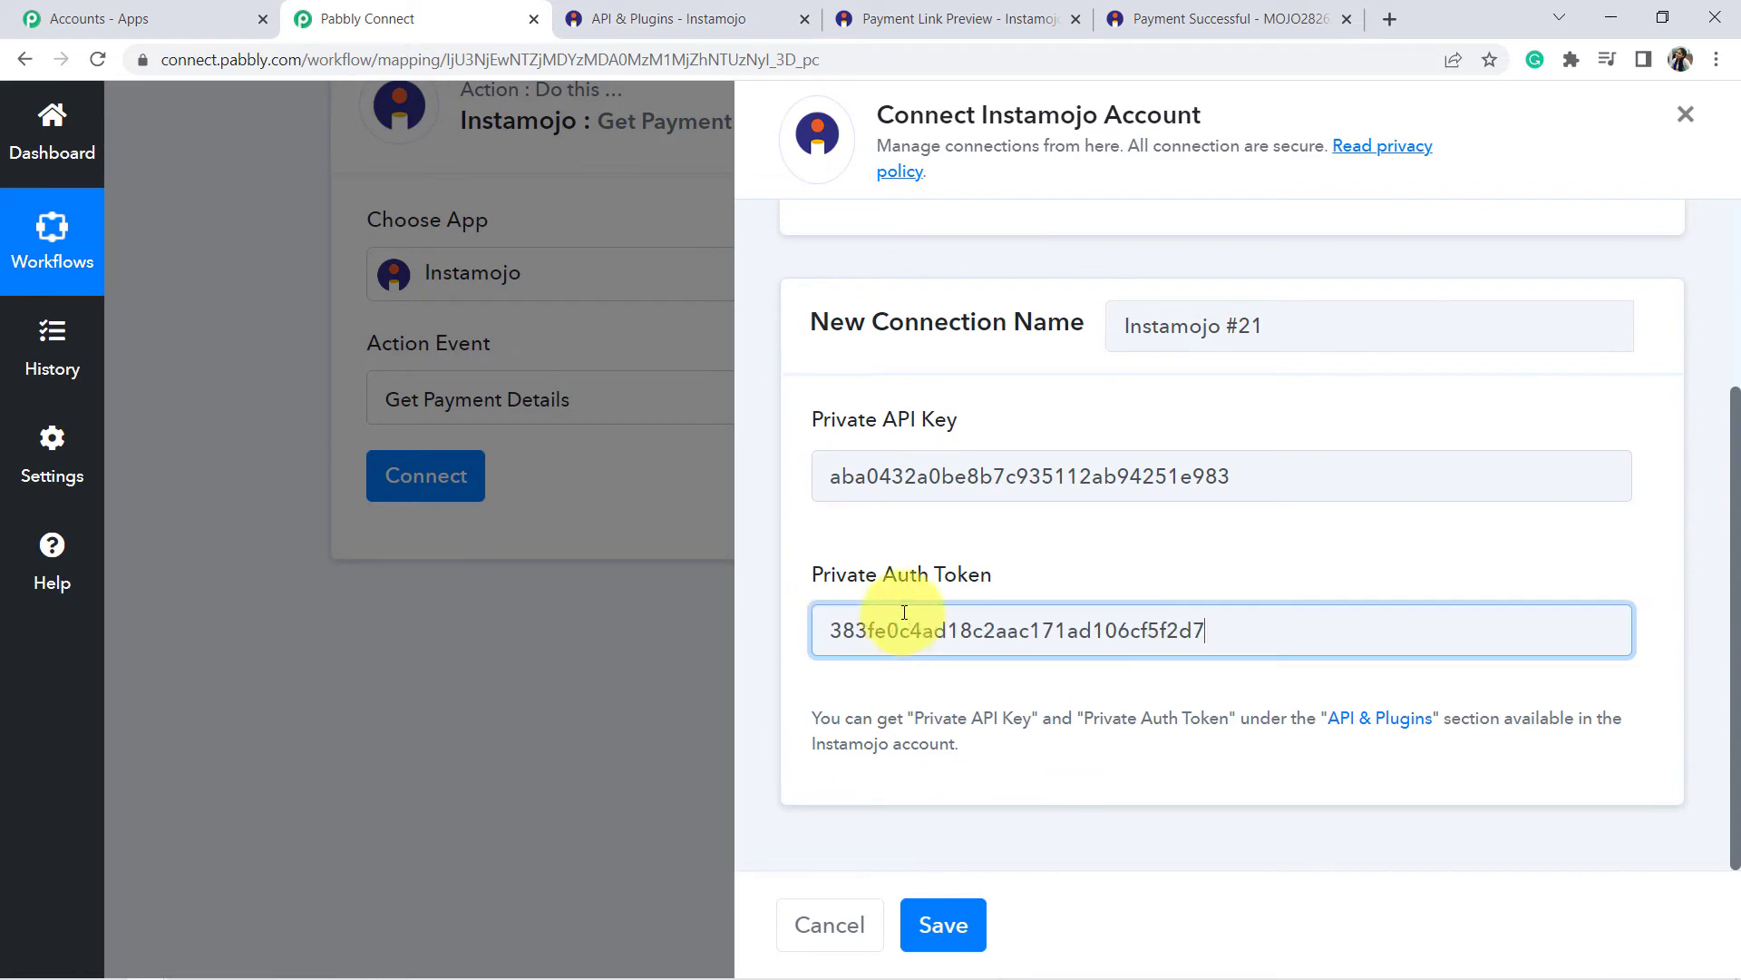
left_click(929, 924)
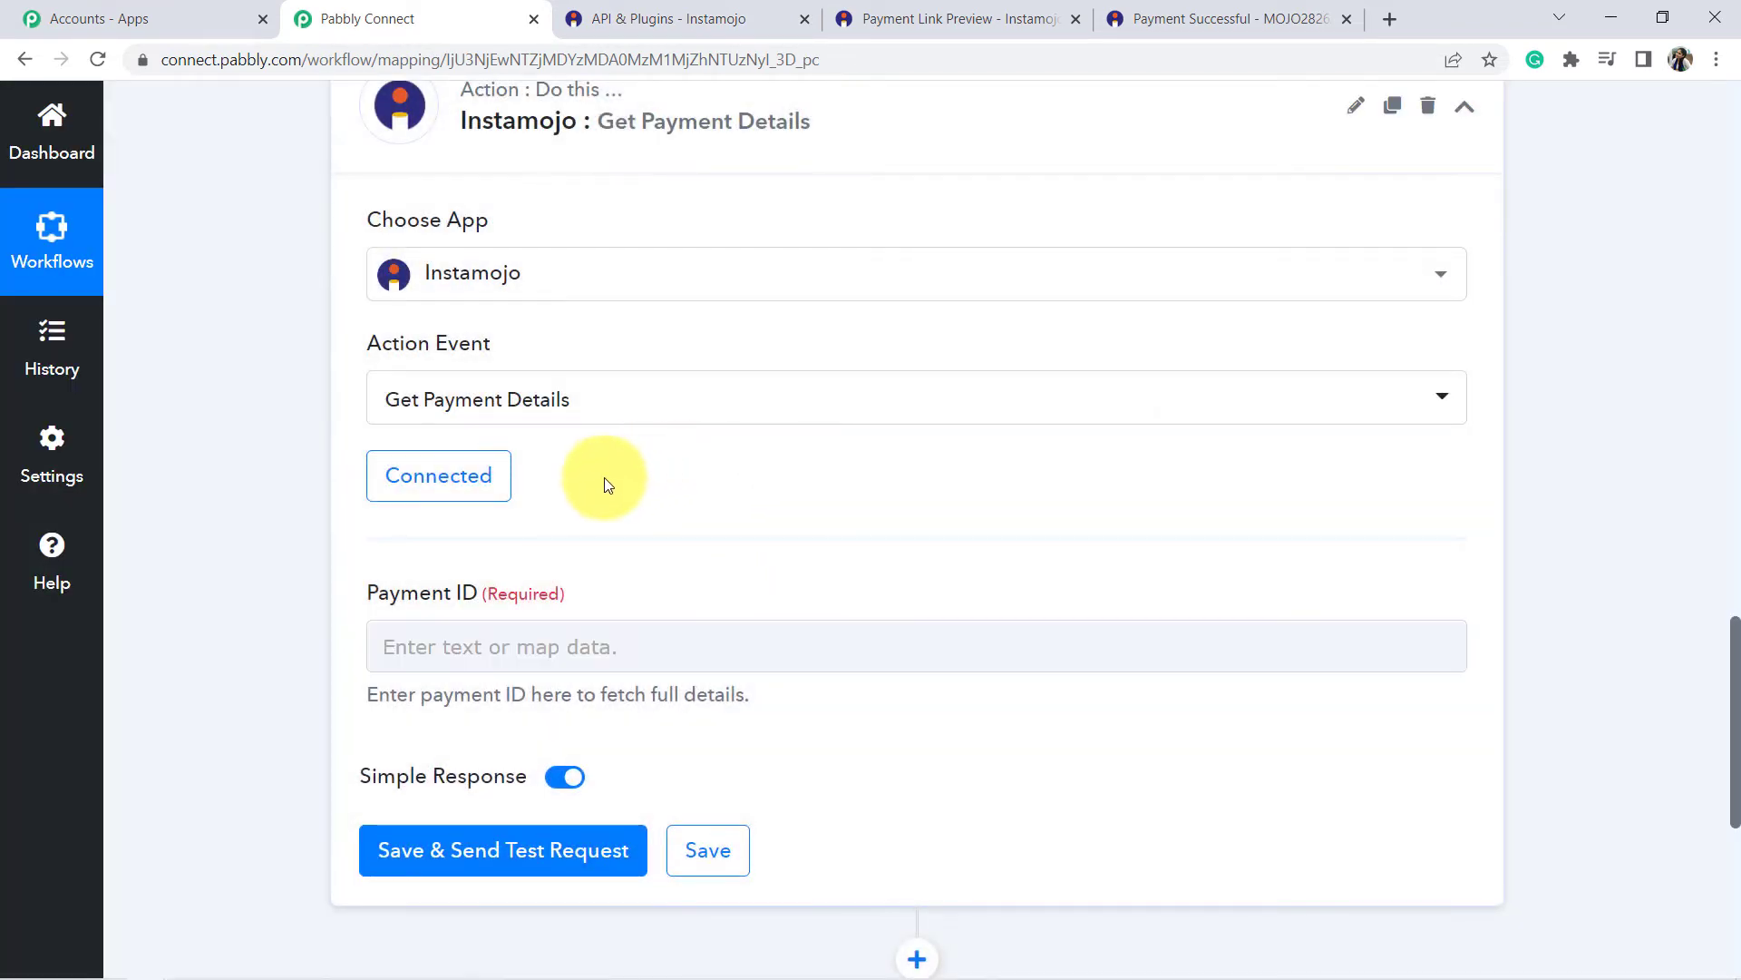
Highlight the Payment ID help text and the Payment Id value captured by the trigger.
scroll(544, 563, "up", 1)
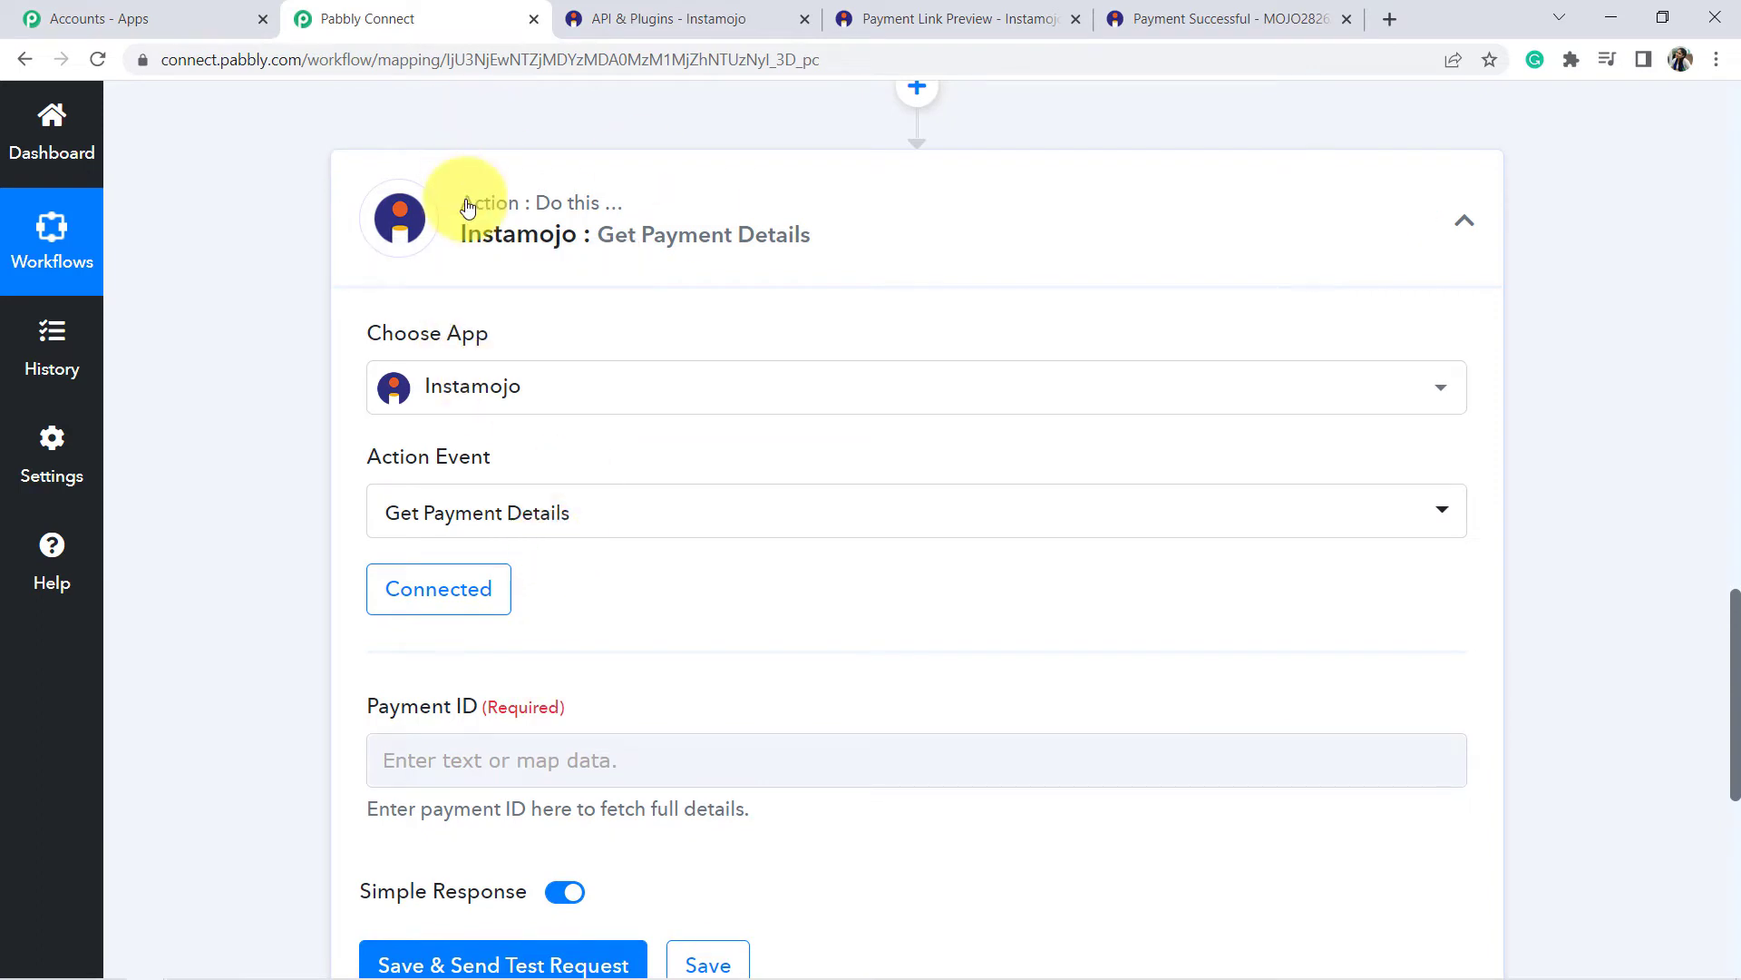
scroll(578, 422, "down", 3)
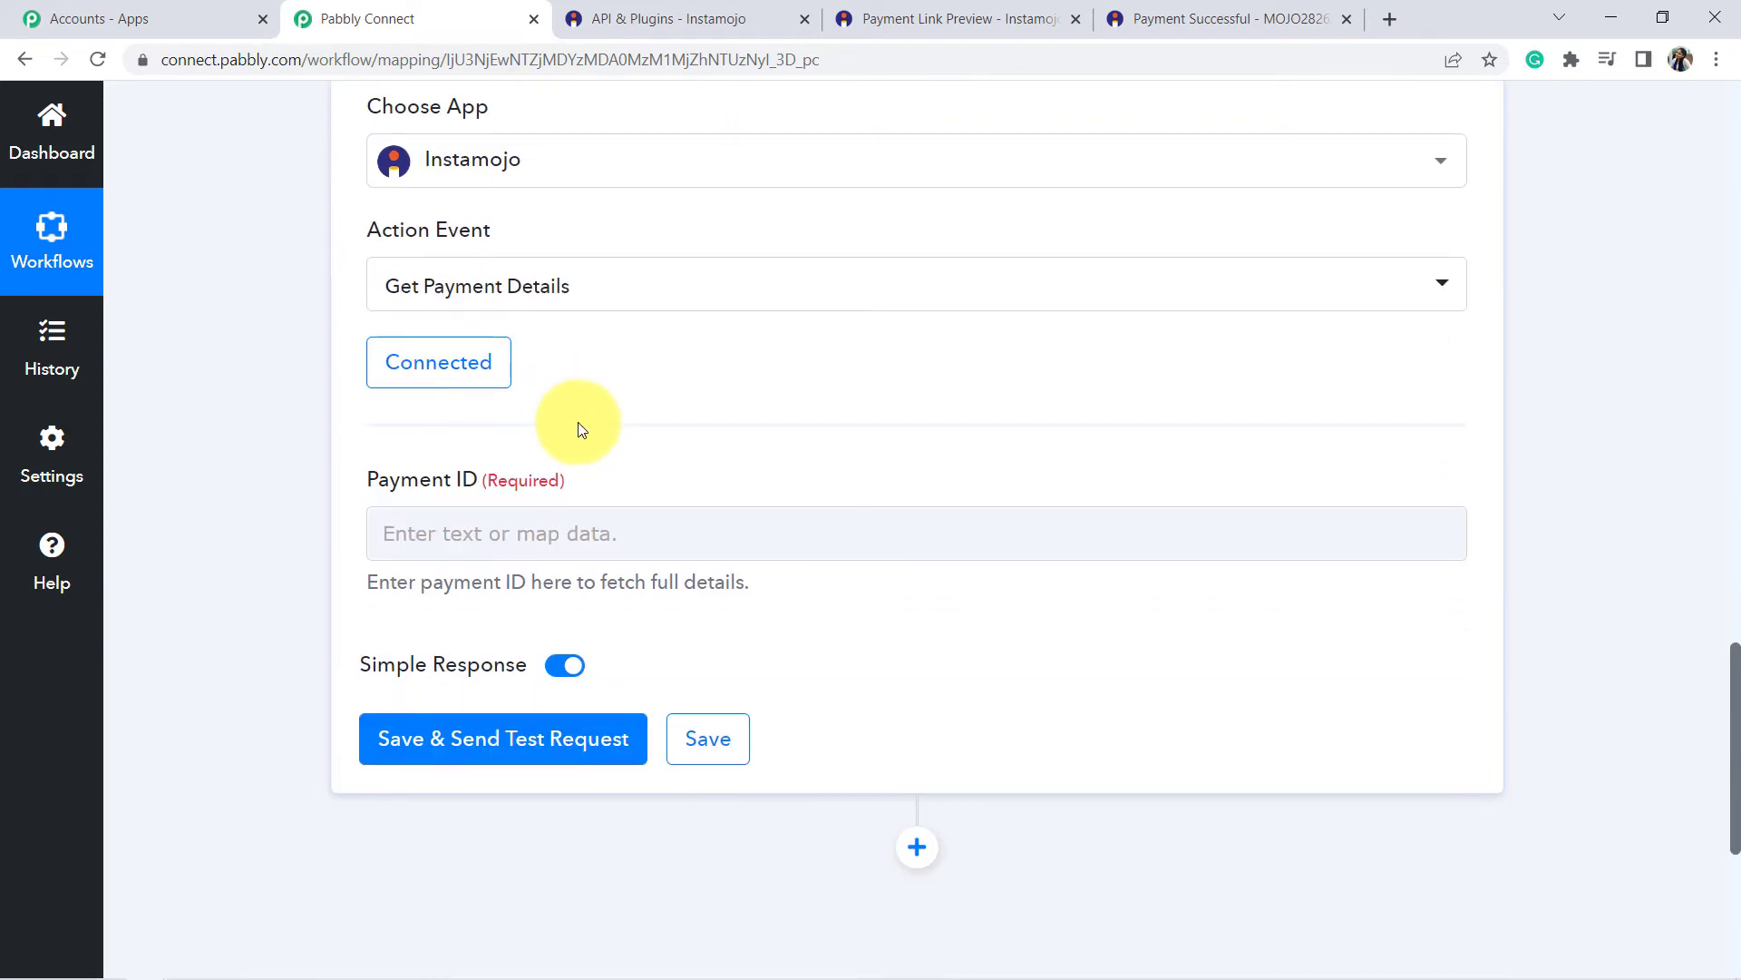
left_click_drag(381, 369, 487, 491)
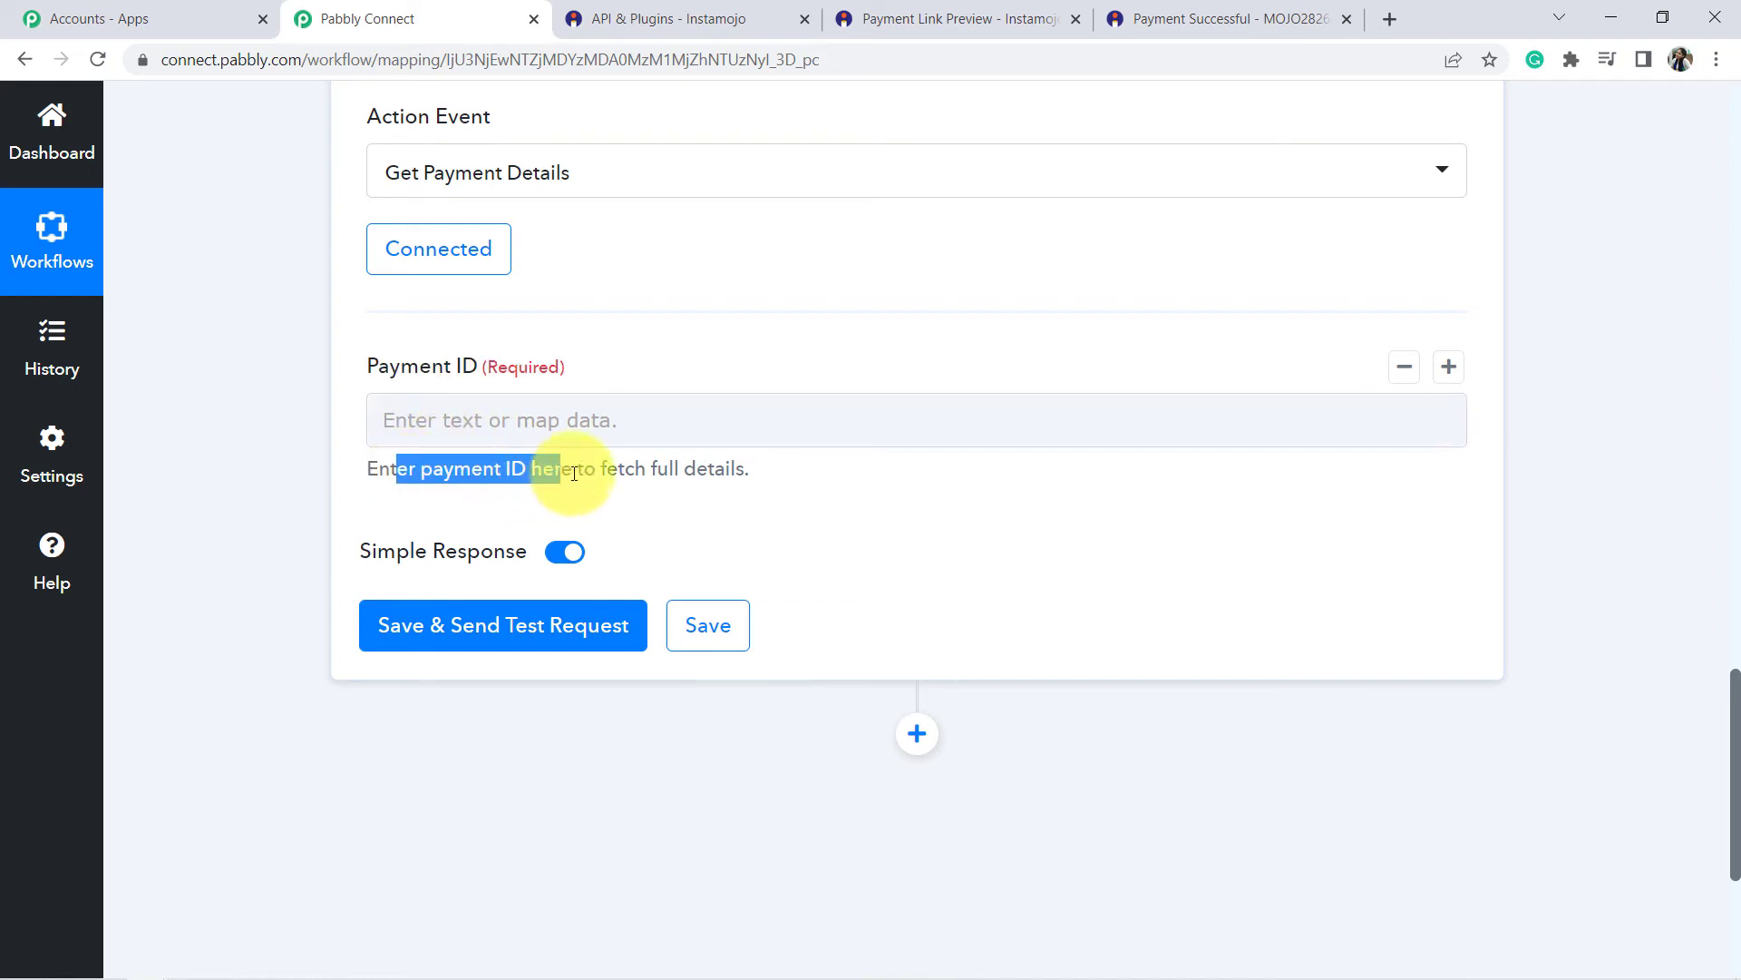
left_click_drag(602, 469, 711, 478)
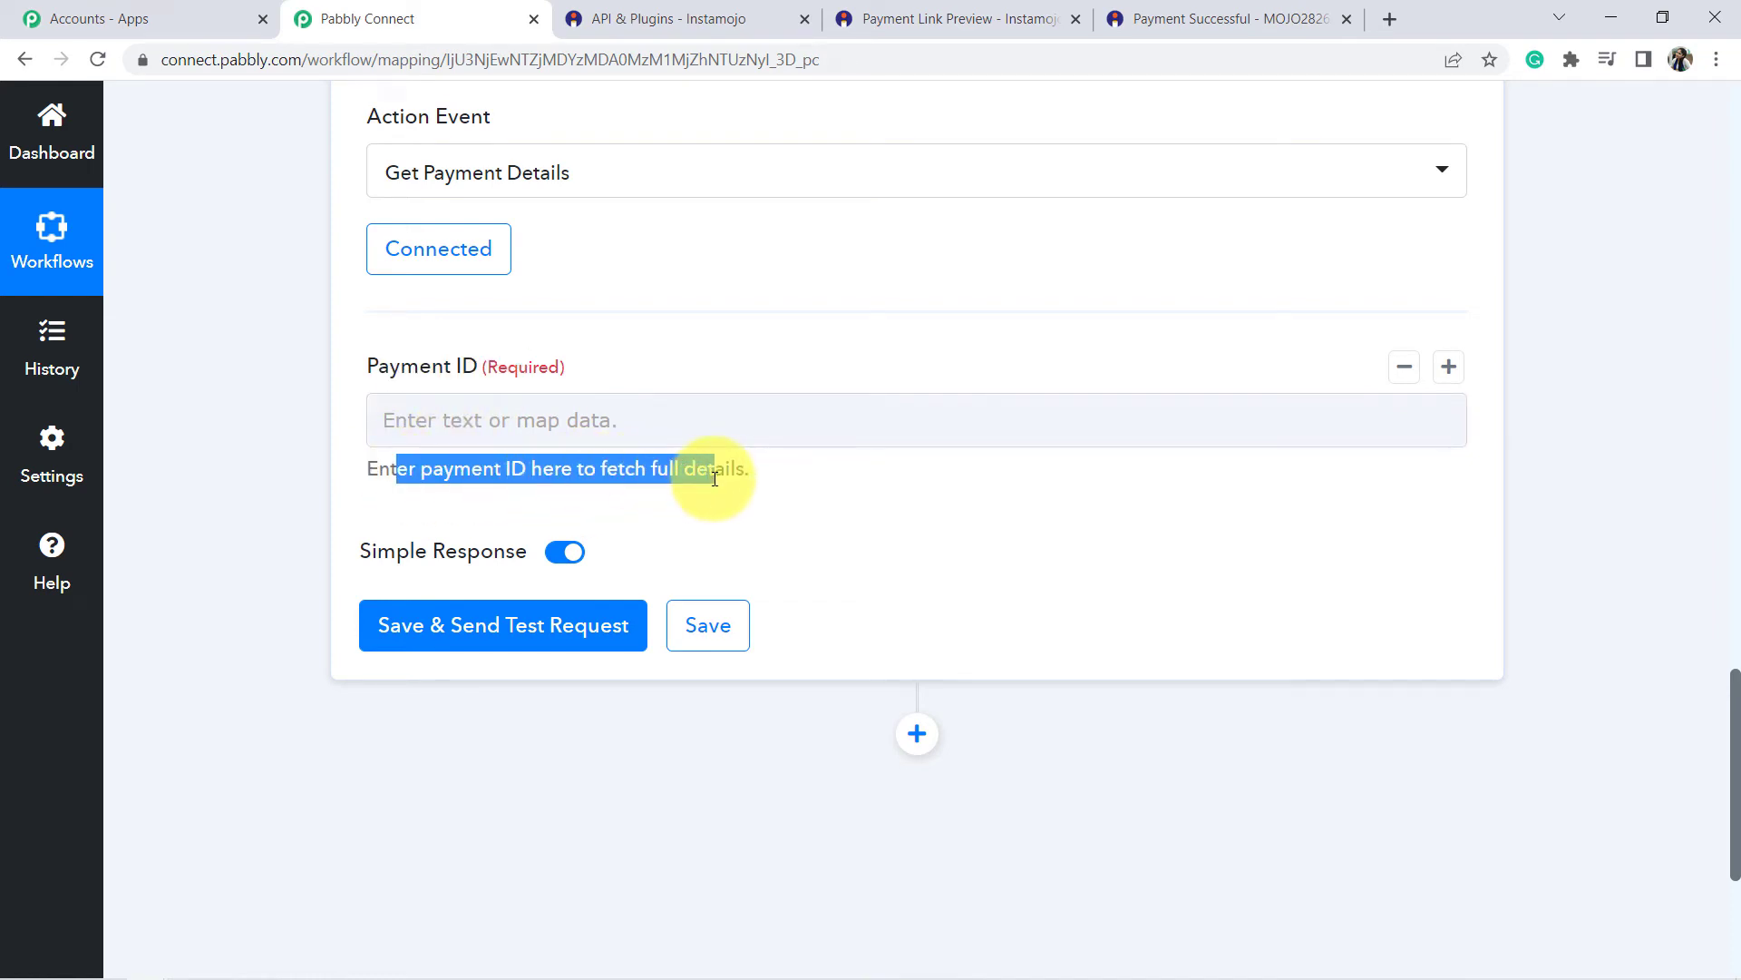
scroll(948, 591, "up", 10)
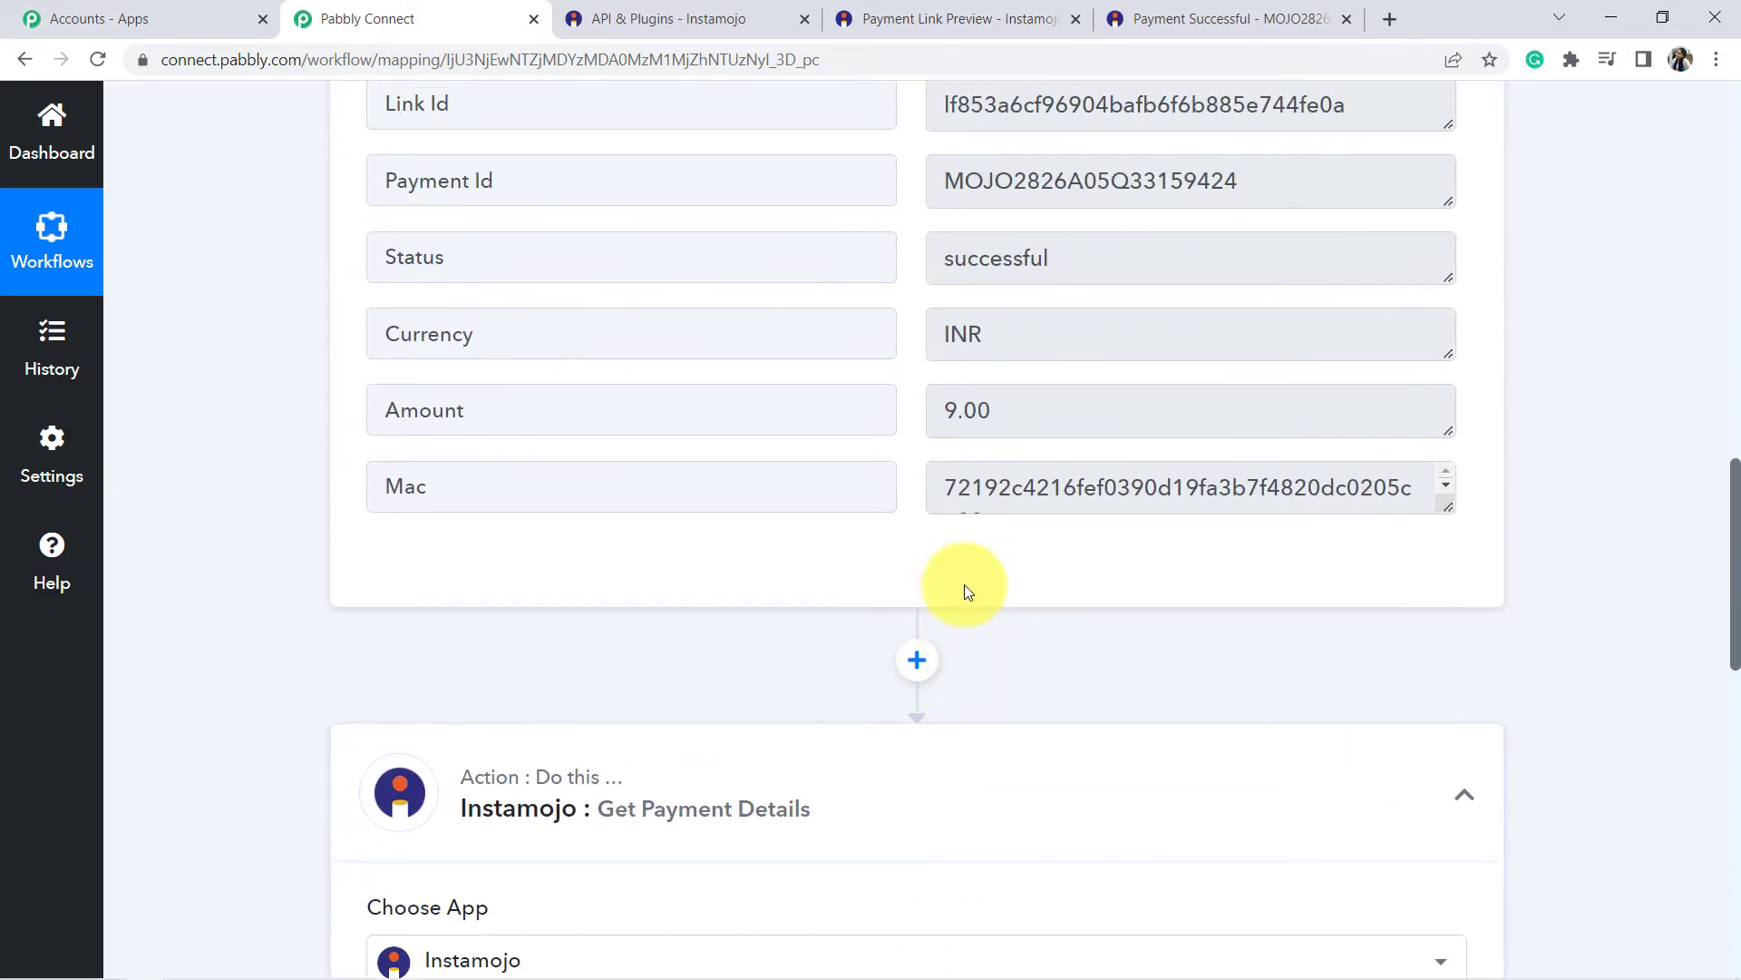
scroll(965, 590, "up", 2)
left_click_drag(481, 400, 359, 396)
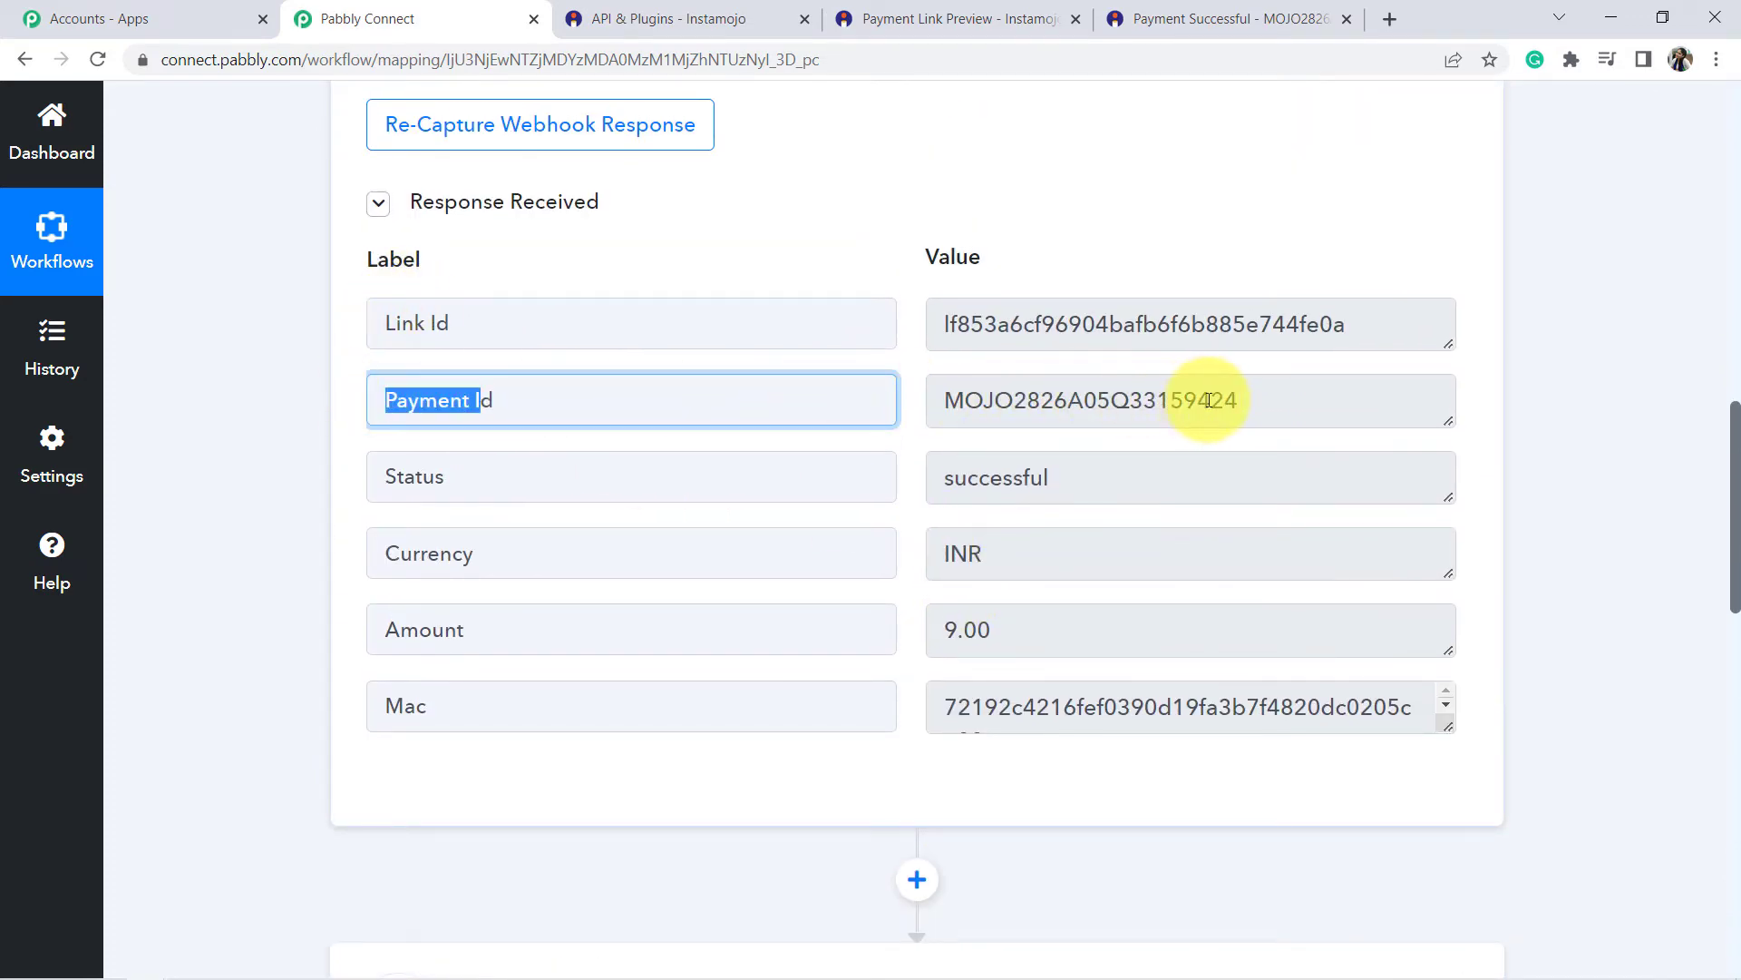
left_click_drag(1222, 400, 887, 413)
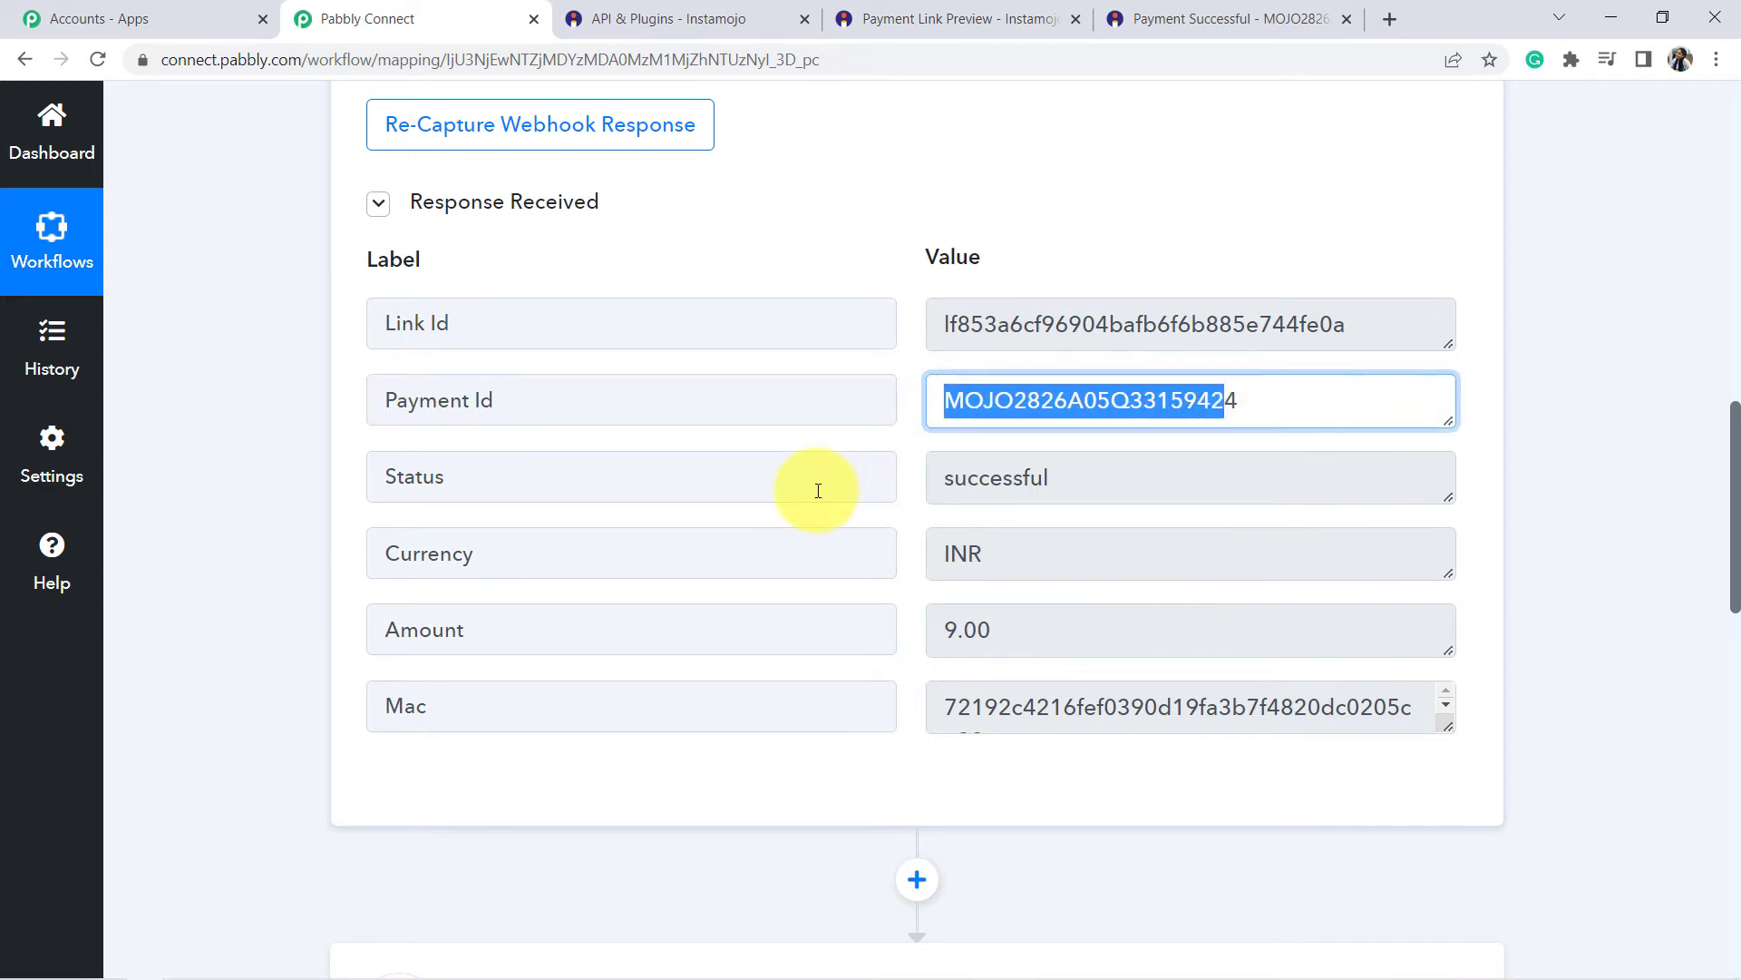
scroll(1102, 390, "down", 7)
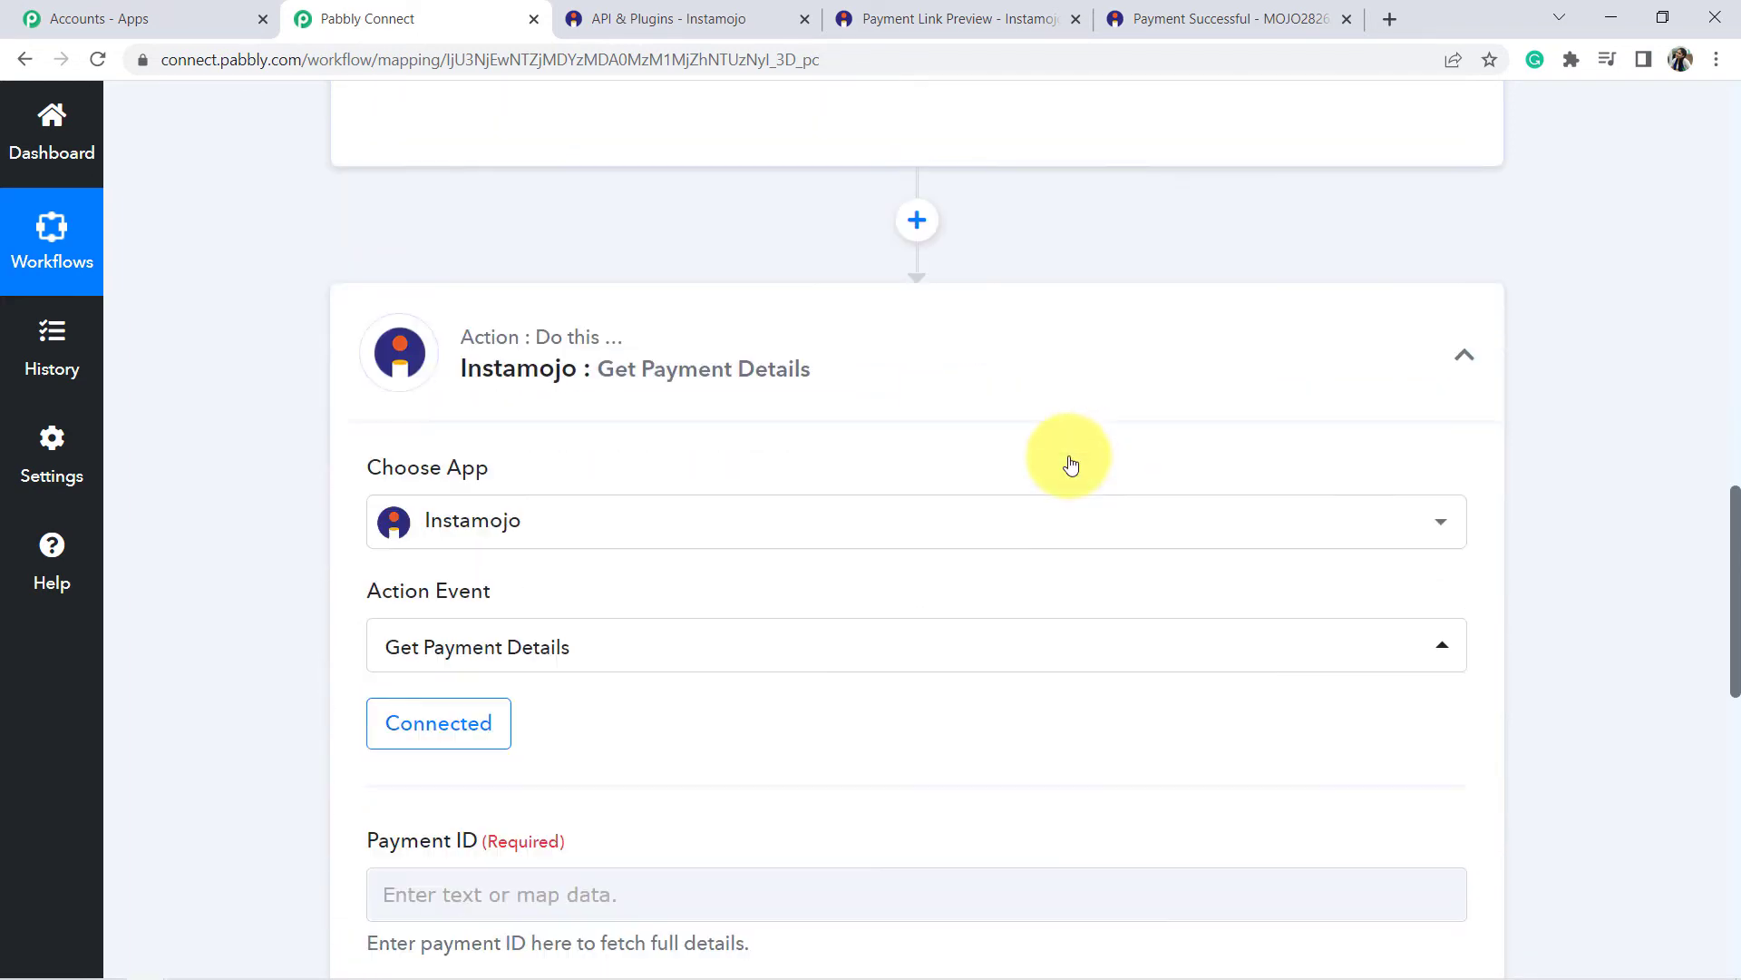
scroll(971, 400, "down", 6)
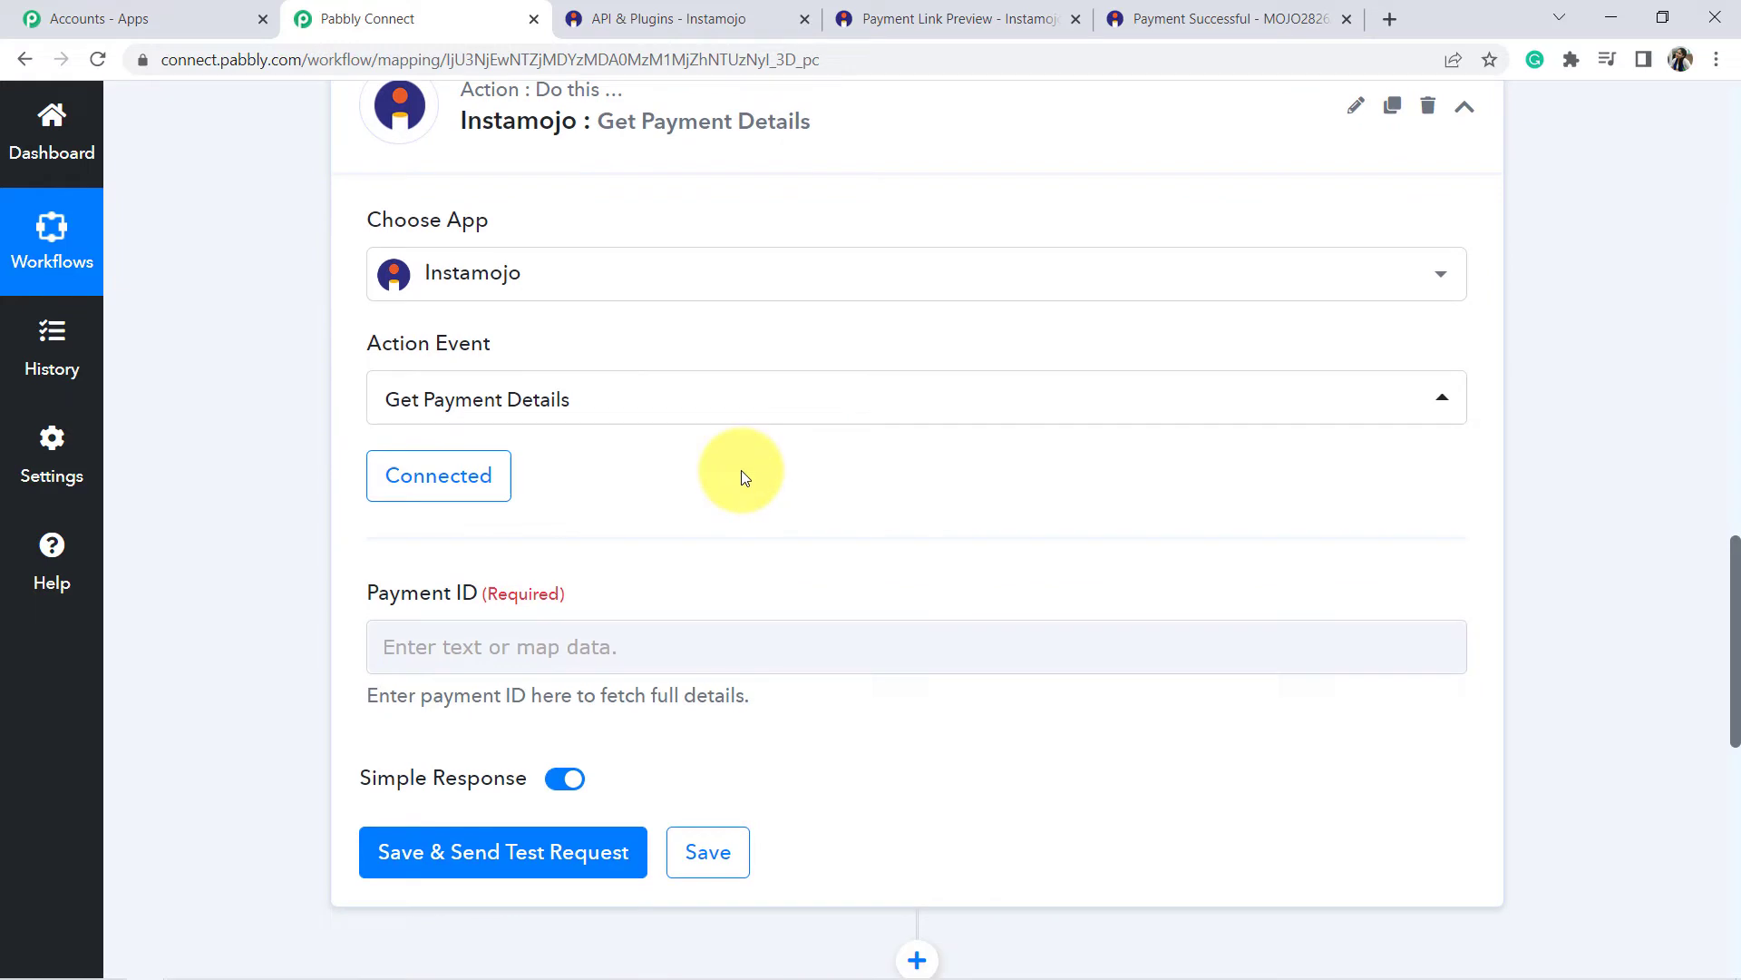
Map 1. Instamojo: New Sale's Payment Id into the Payment ID field.
left_click(481, 414)
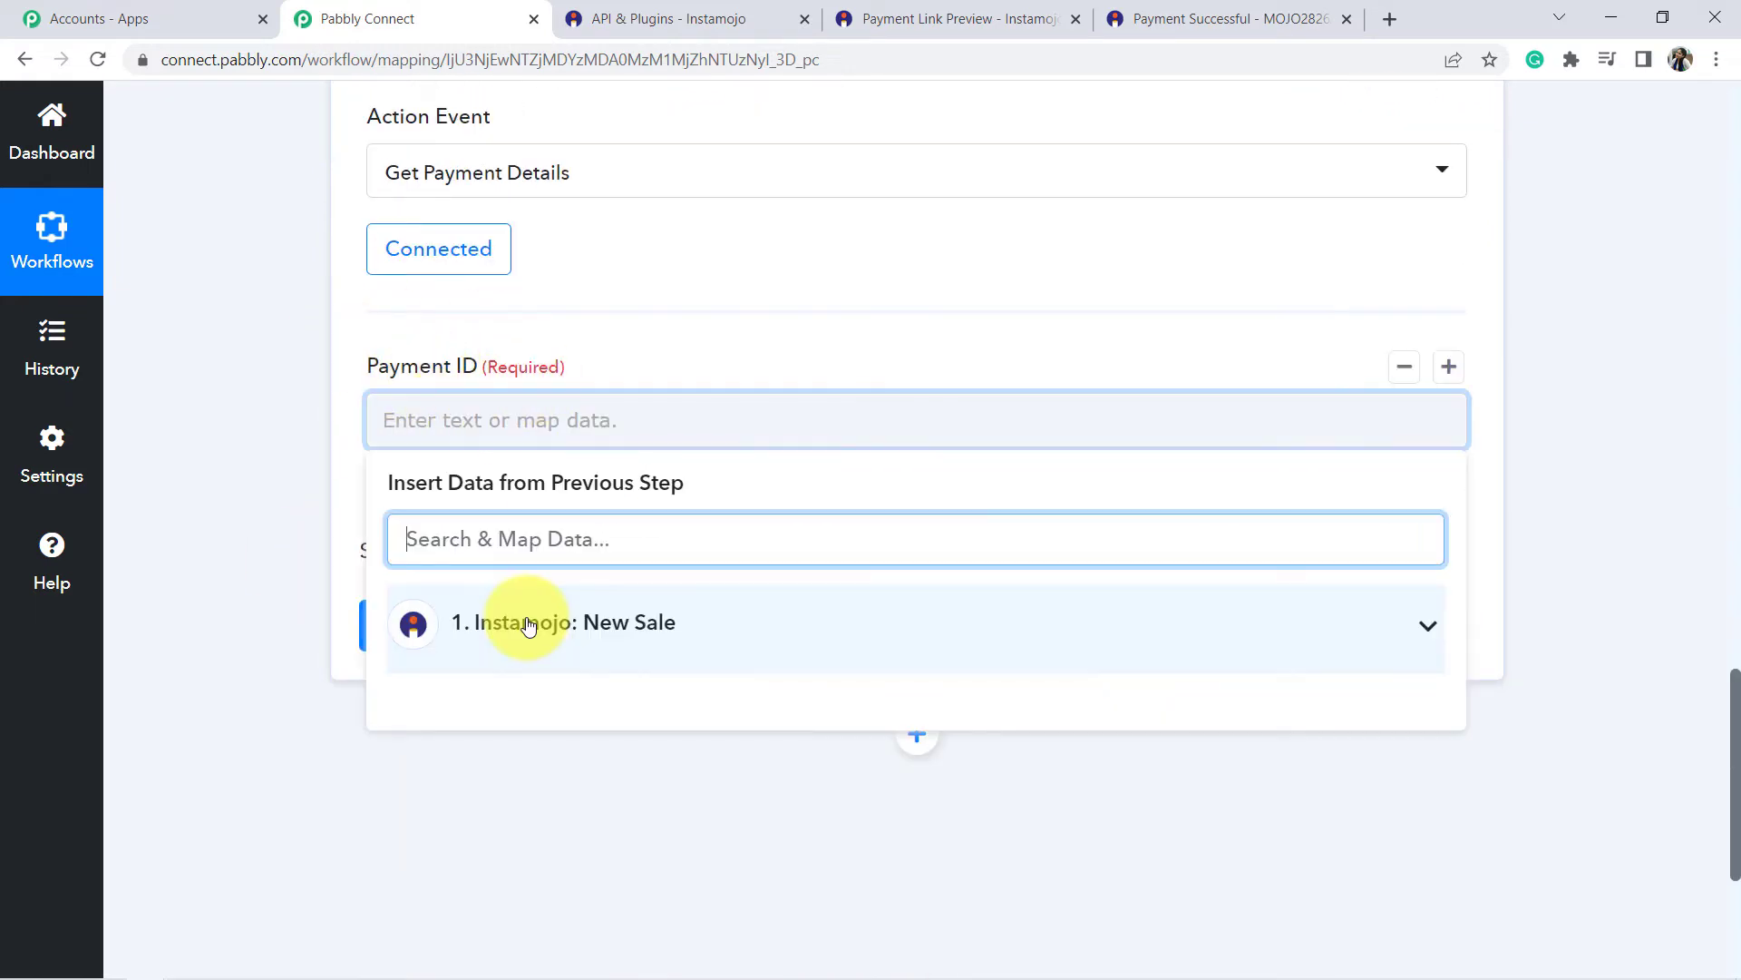
left_click(528, 624)
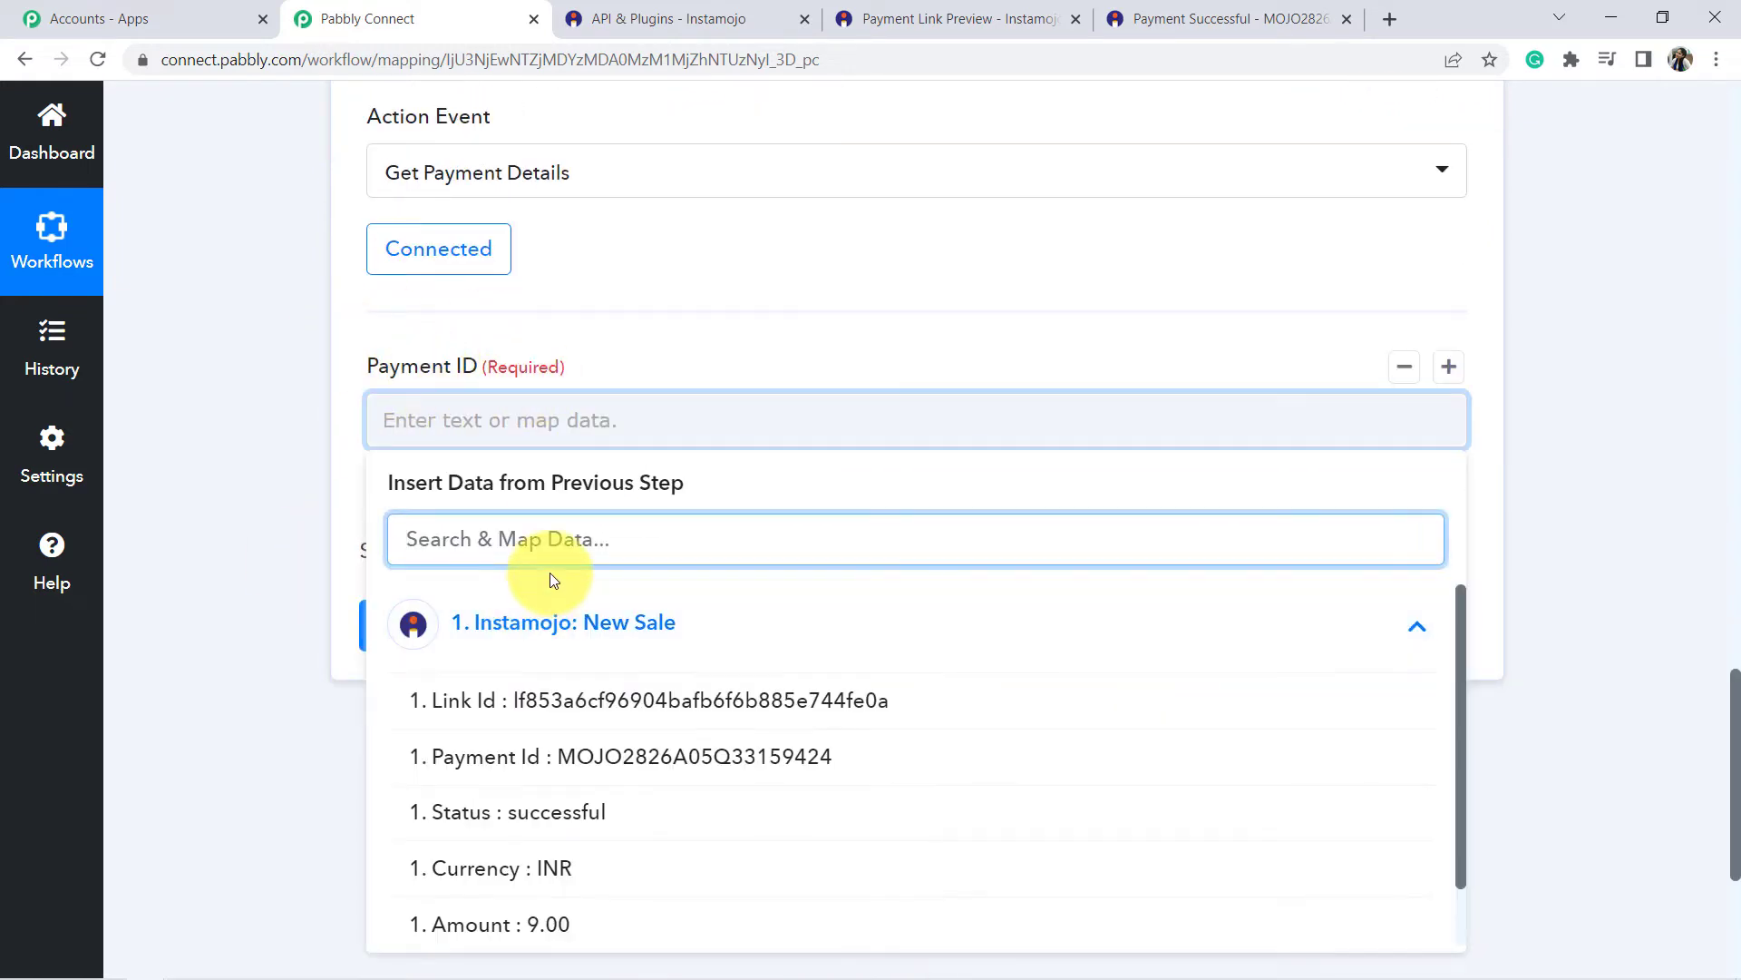
scroll(546, 580, "down", 1)
scroll(544, 599, "down", 1)
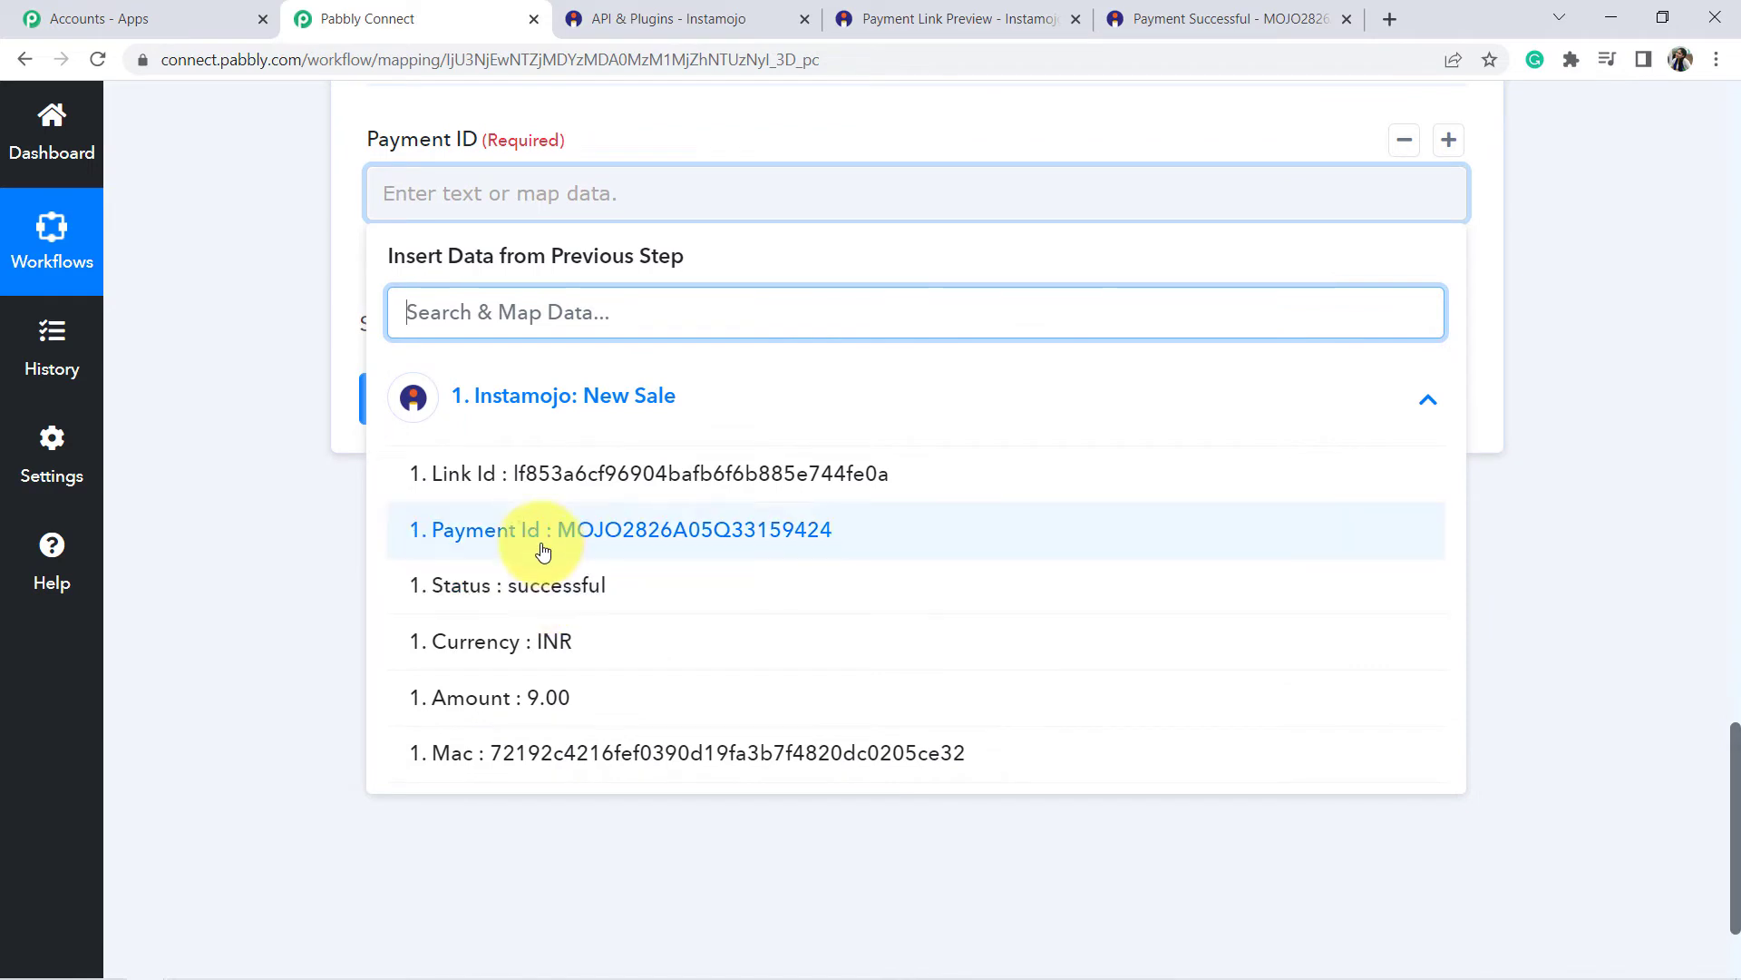
left_click(674, 534)
scroll(650, 514, "up", 2)
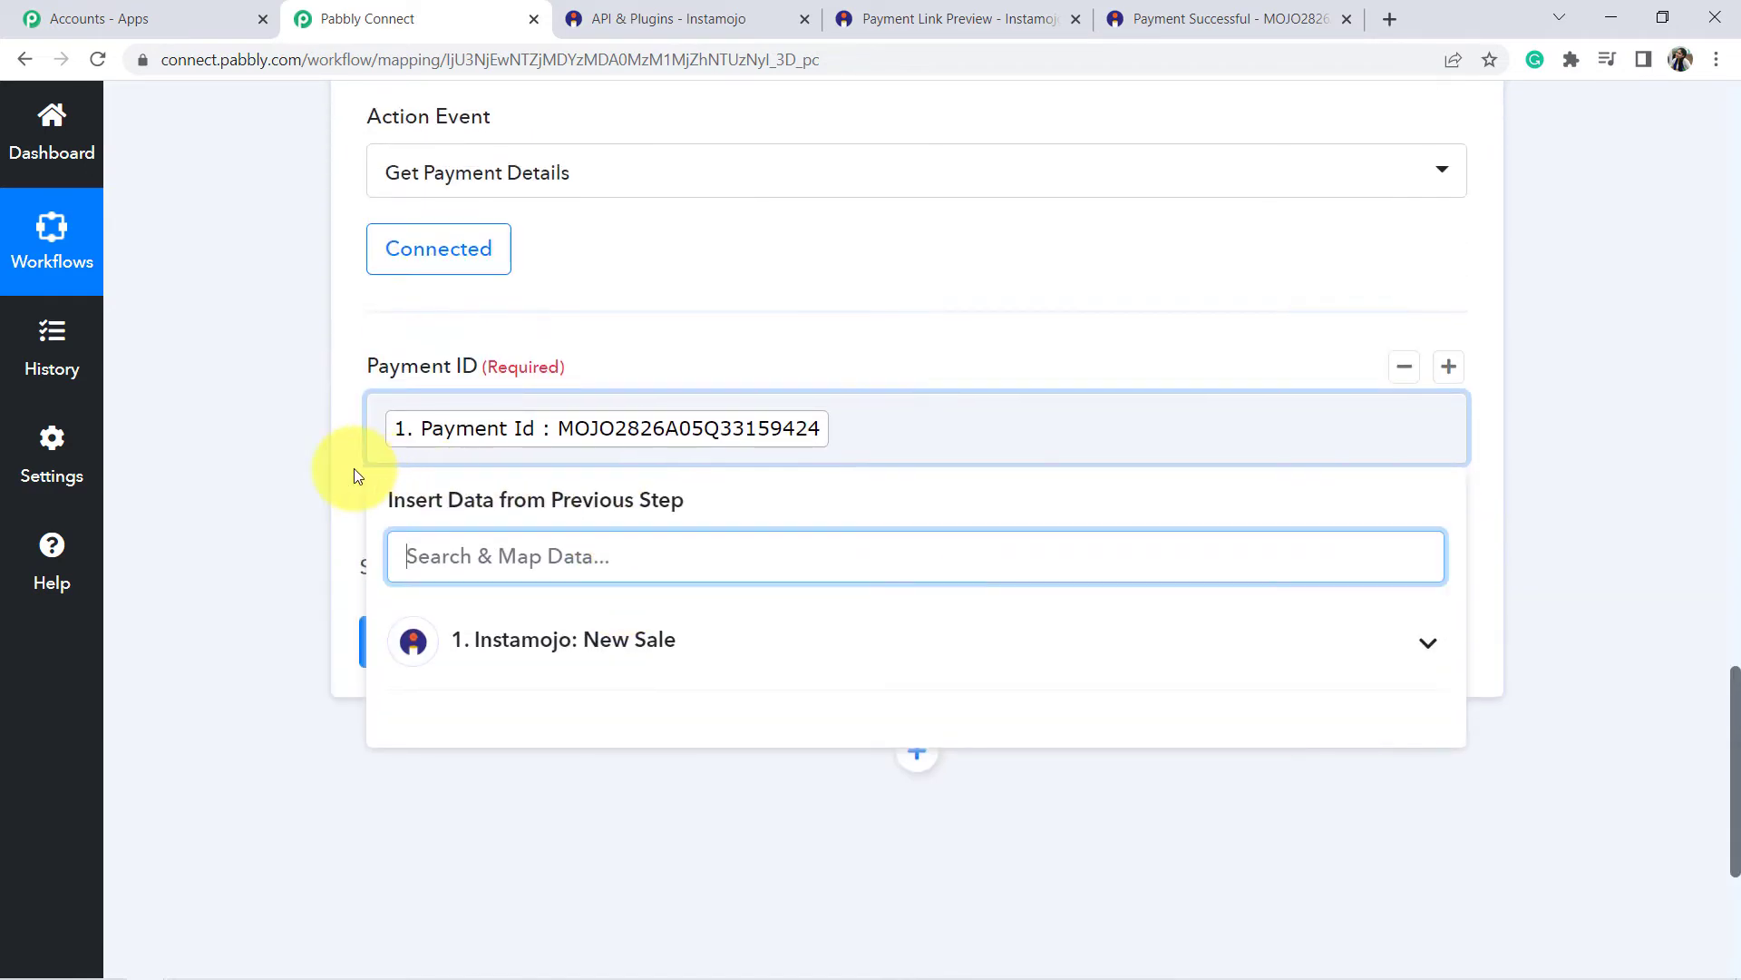
left_click(353, 468)
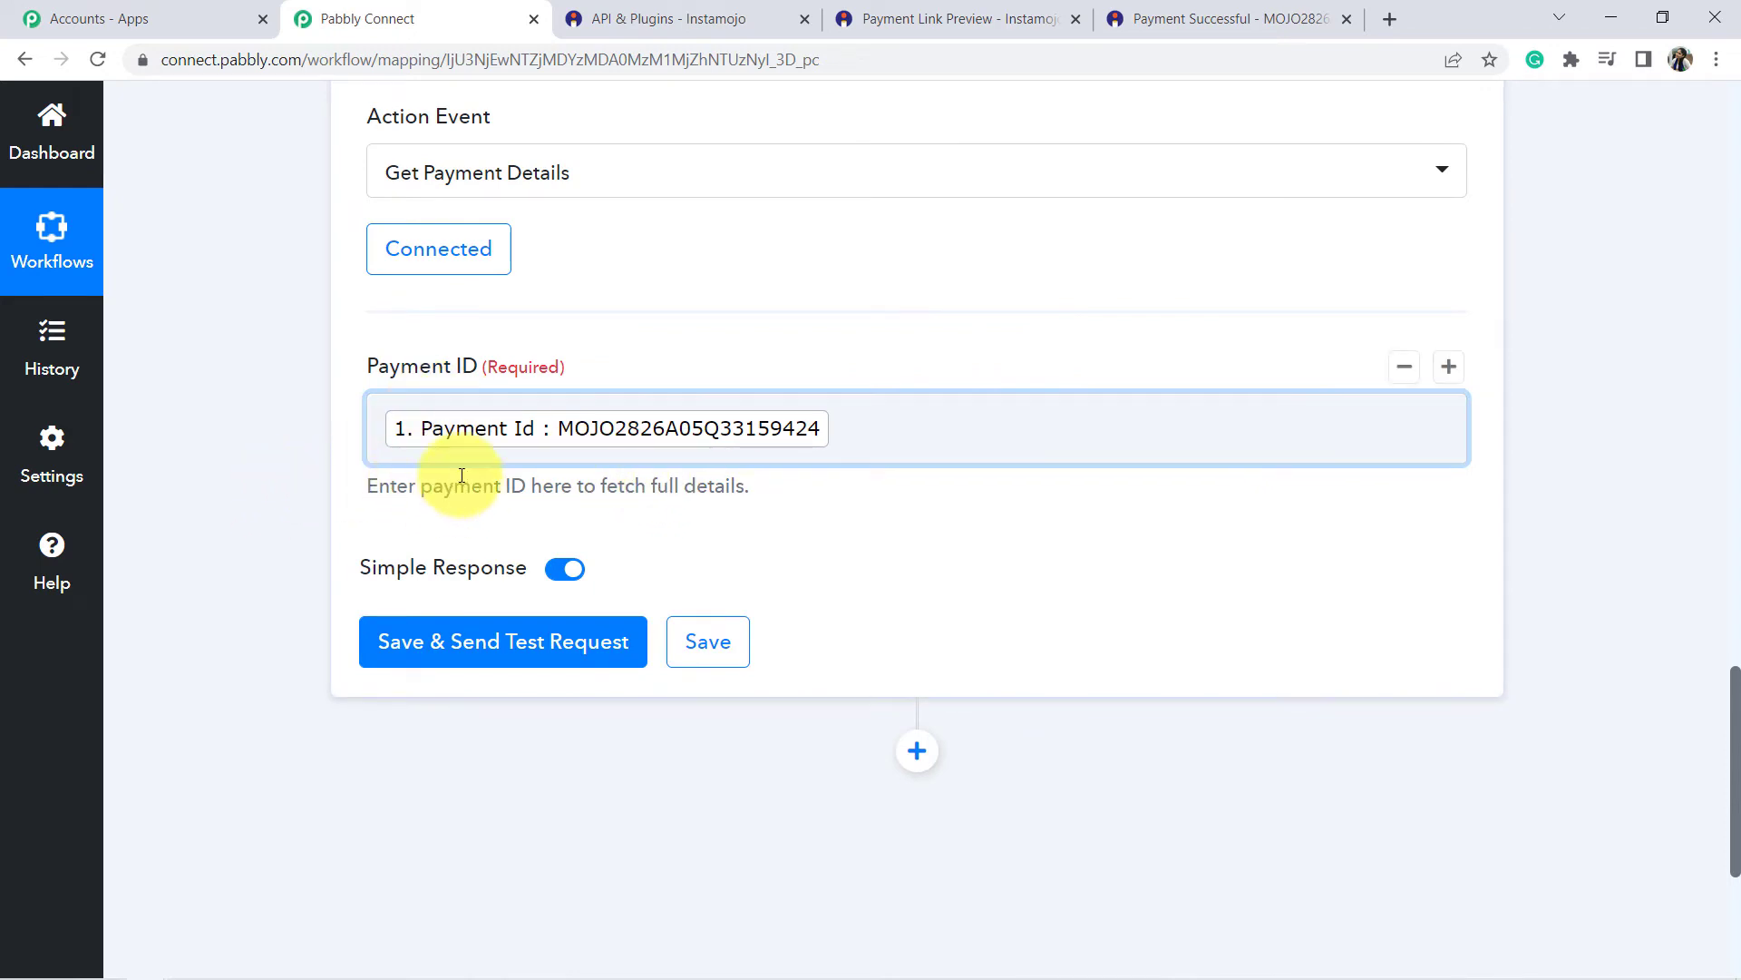
Save the action, send a test request, and highlight the Payment Buyer Name in the response.
left_click(425, 646)
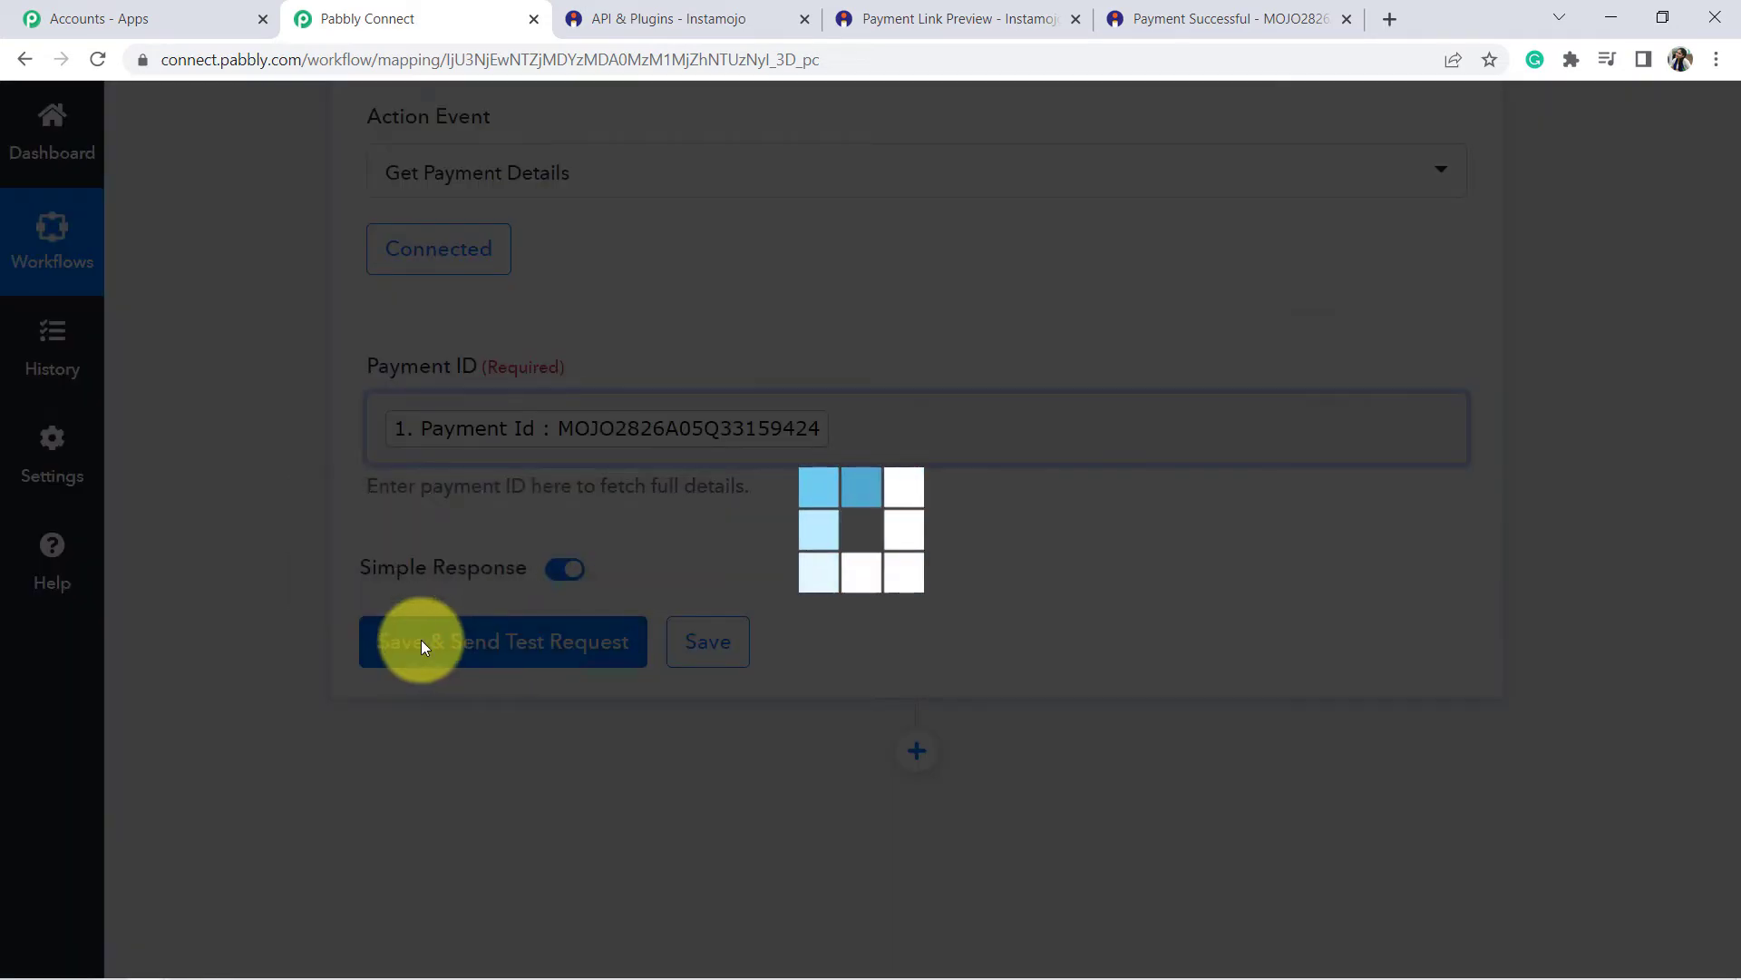
scroll(1025, 519, "down", 6)
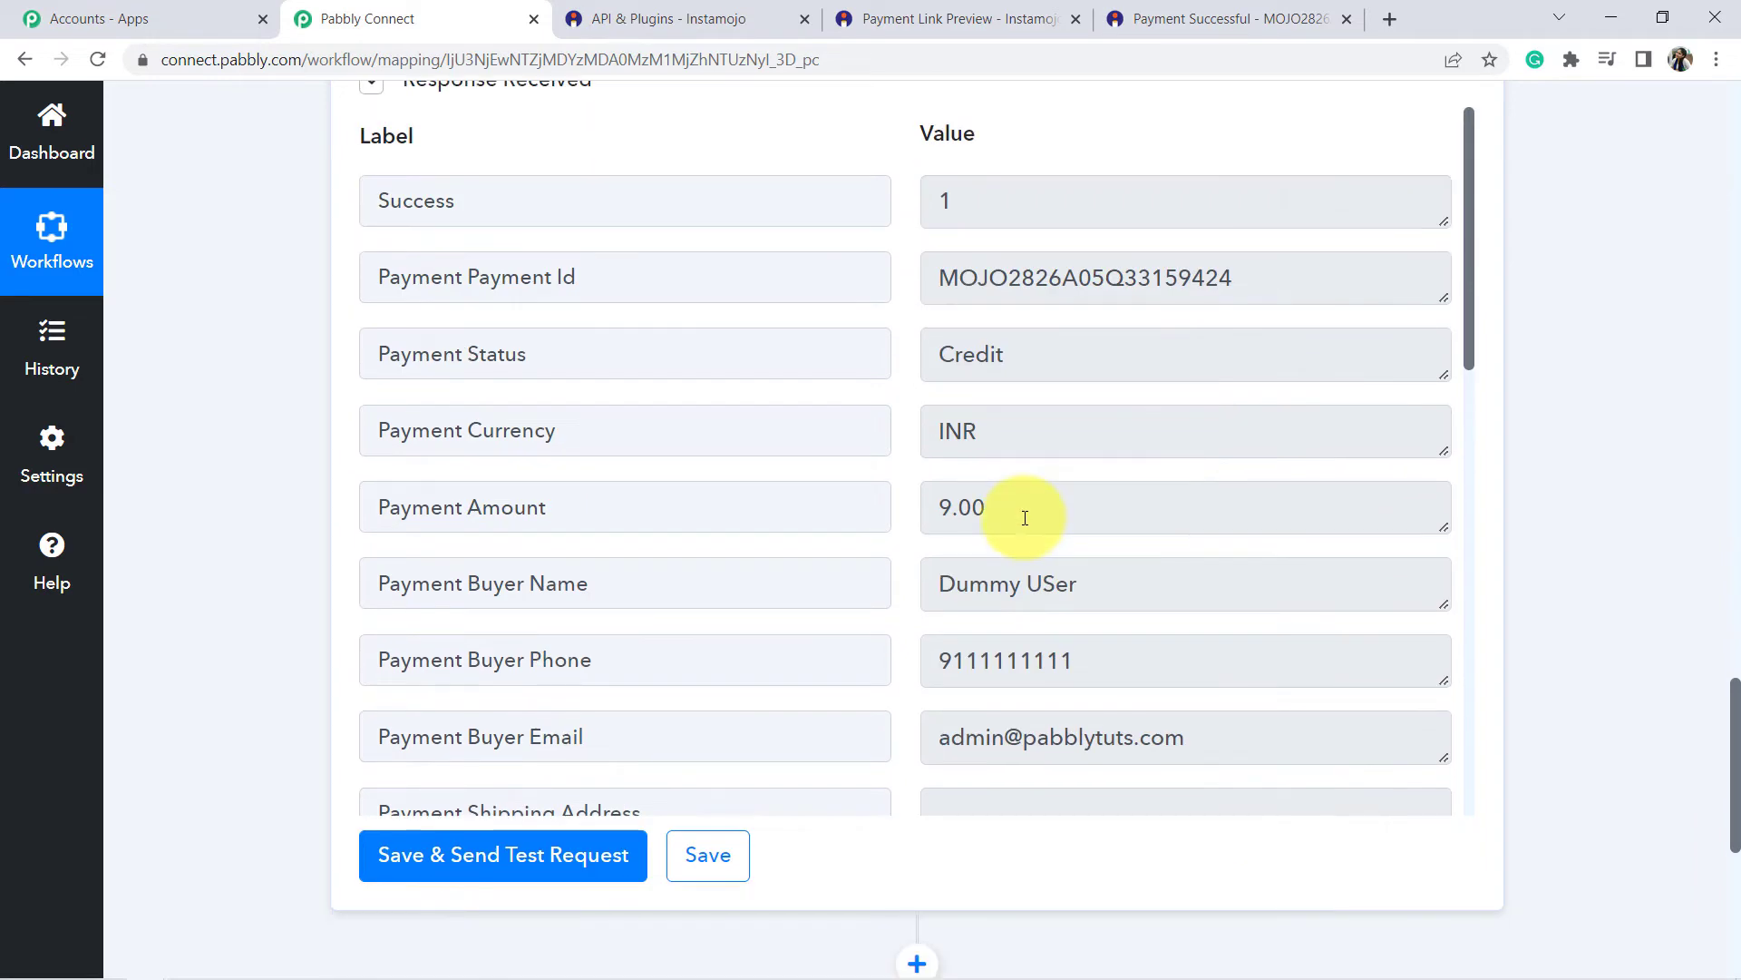
scroll(1028, 513, "down", 3)
double_click(556, 354)
left_click_drag(935, 356, 1101, 340)
left_click(1053, 361)
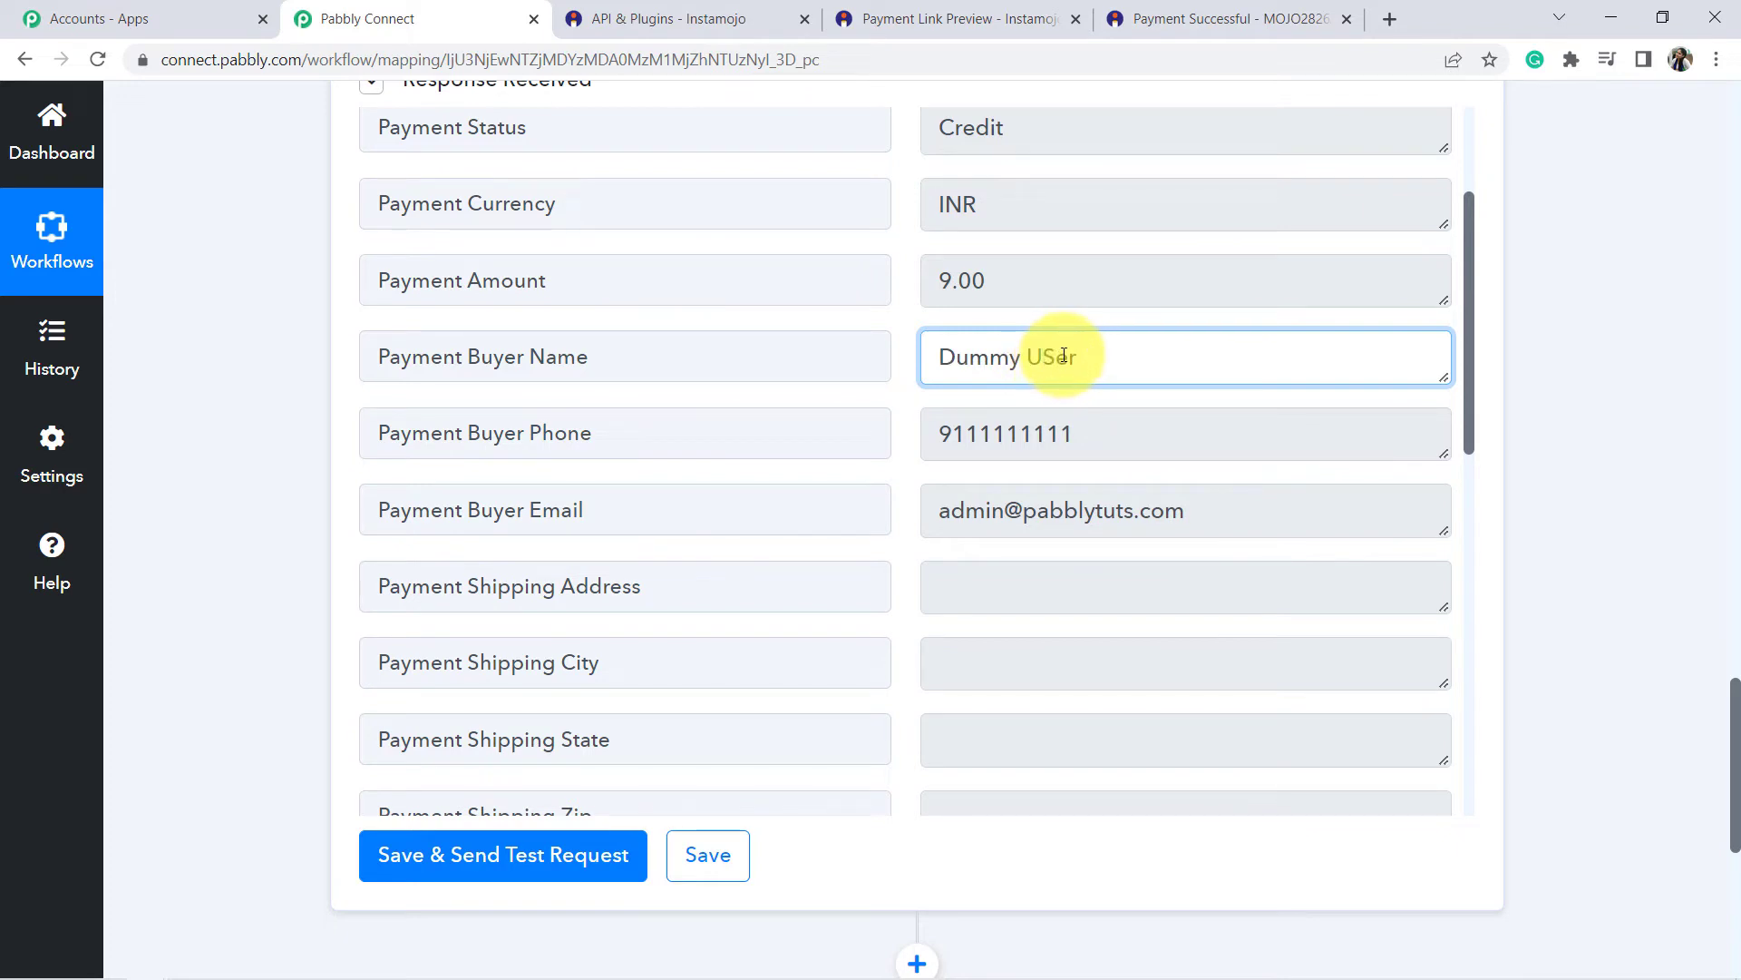
left_click_drag(1011, 358, 1066, 361)
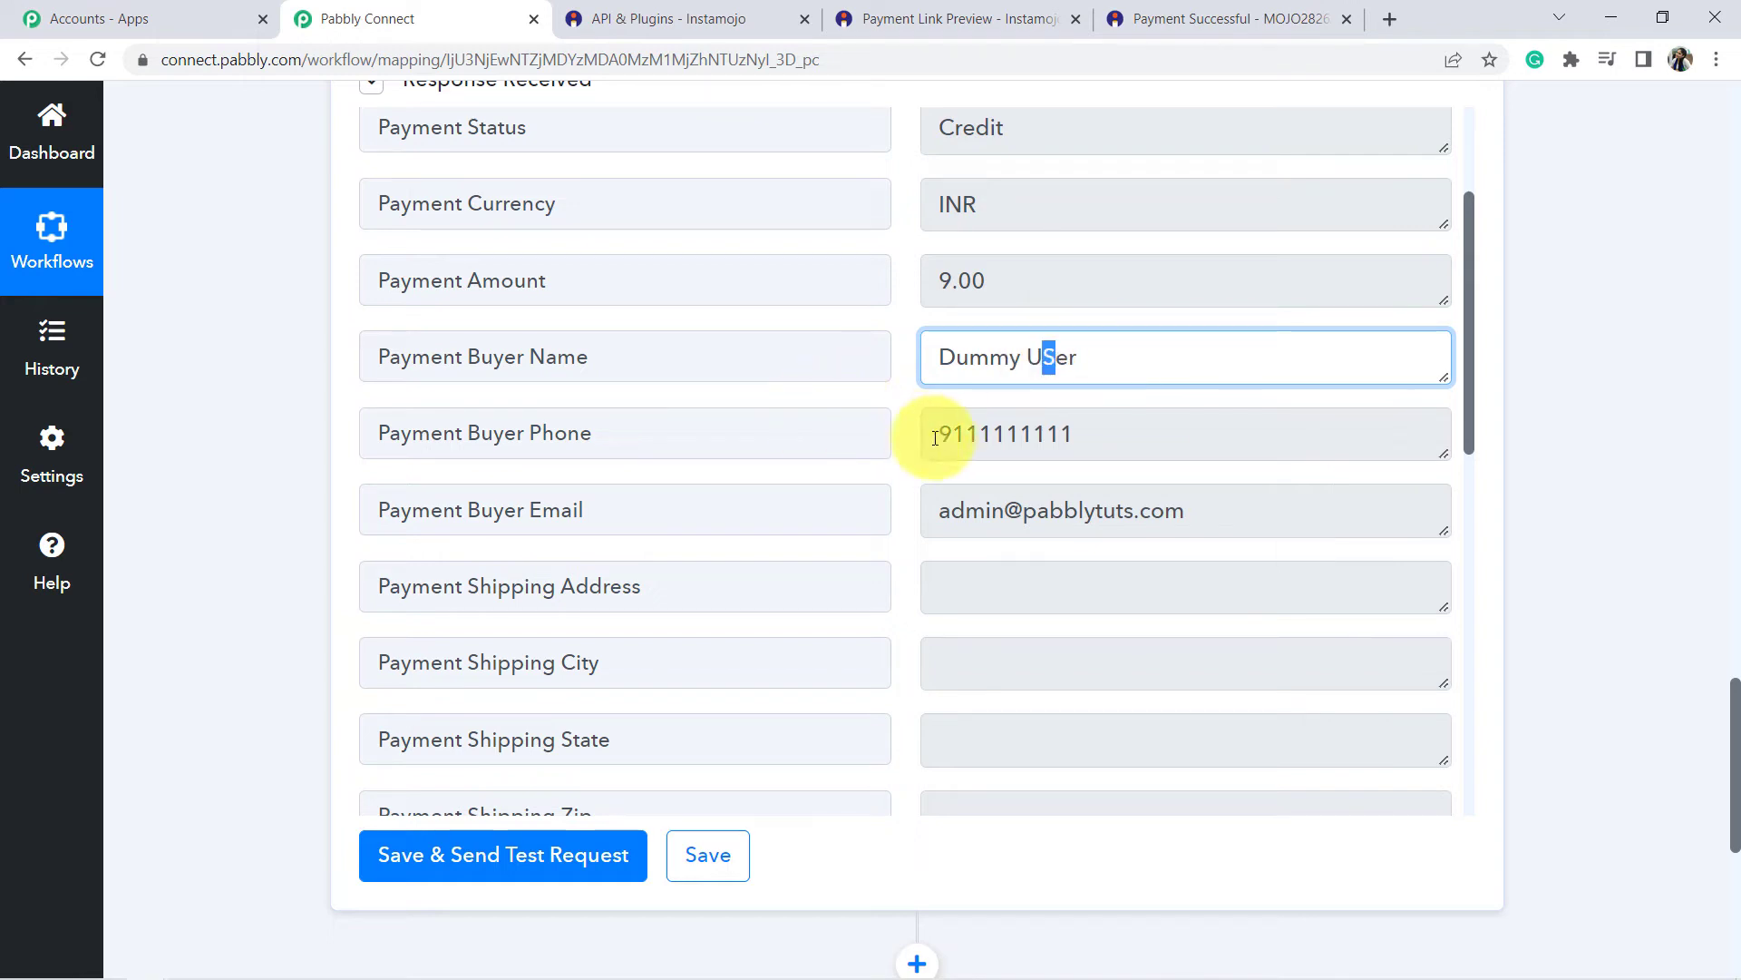
Review the buyer's phone number and scroll down to the Payment Created At field.
left_click_drag(927, 434, 1123, 435)
left_click_drag(1150, 510, 1150, 471)
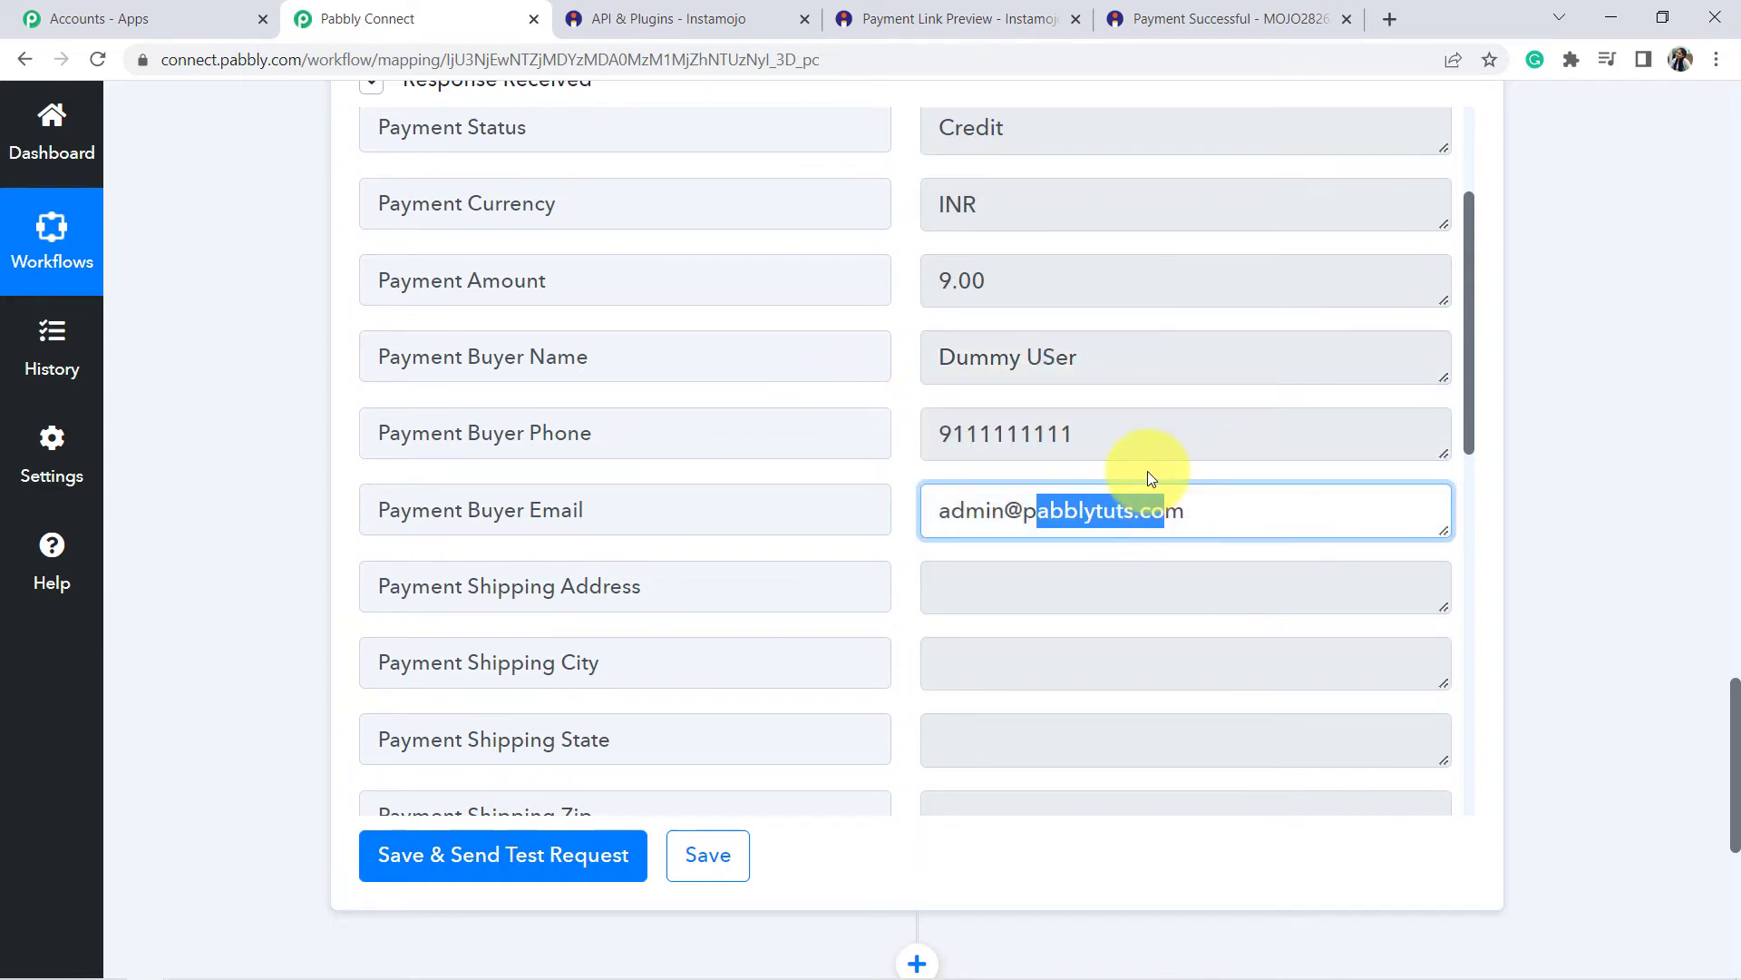
scroll(1150, 471, "down", 1)
scroll(1150, 471, "up", 4)
scroll(997, 436, "down", 3)
left_click_drag(989, 272, 964, 194)
scroll(1044, 585, "down", 10)
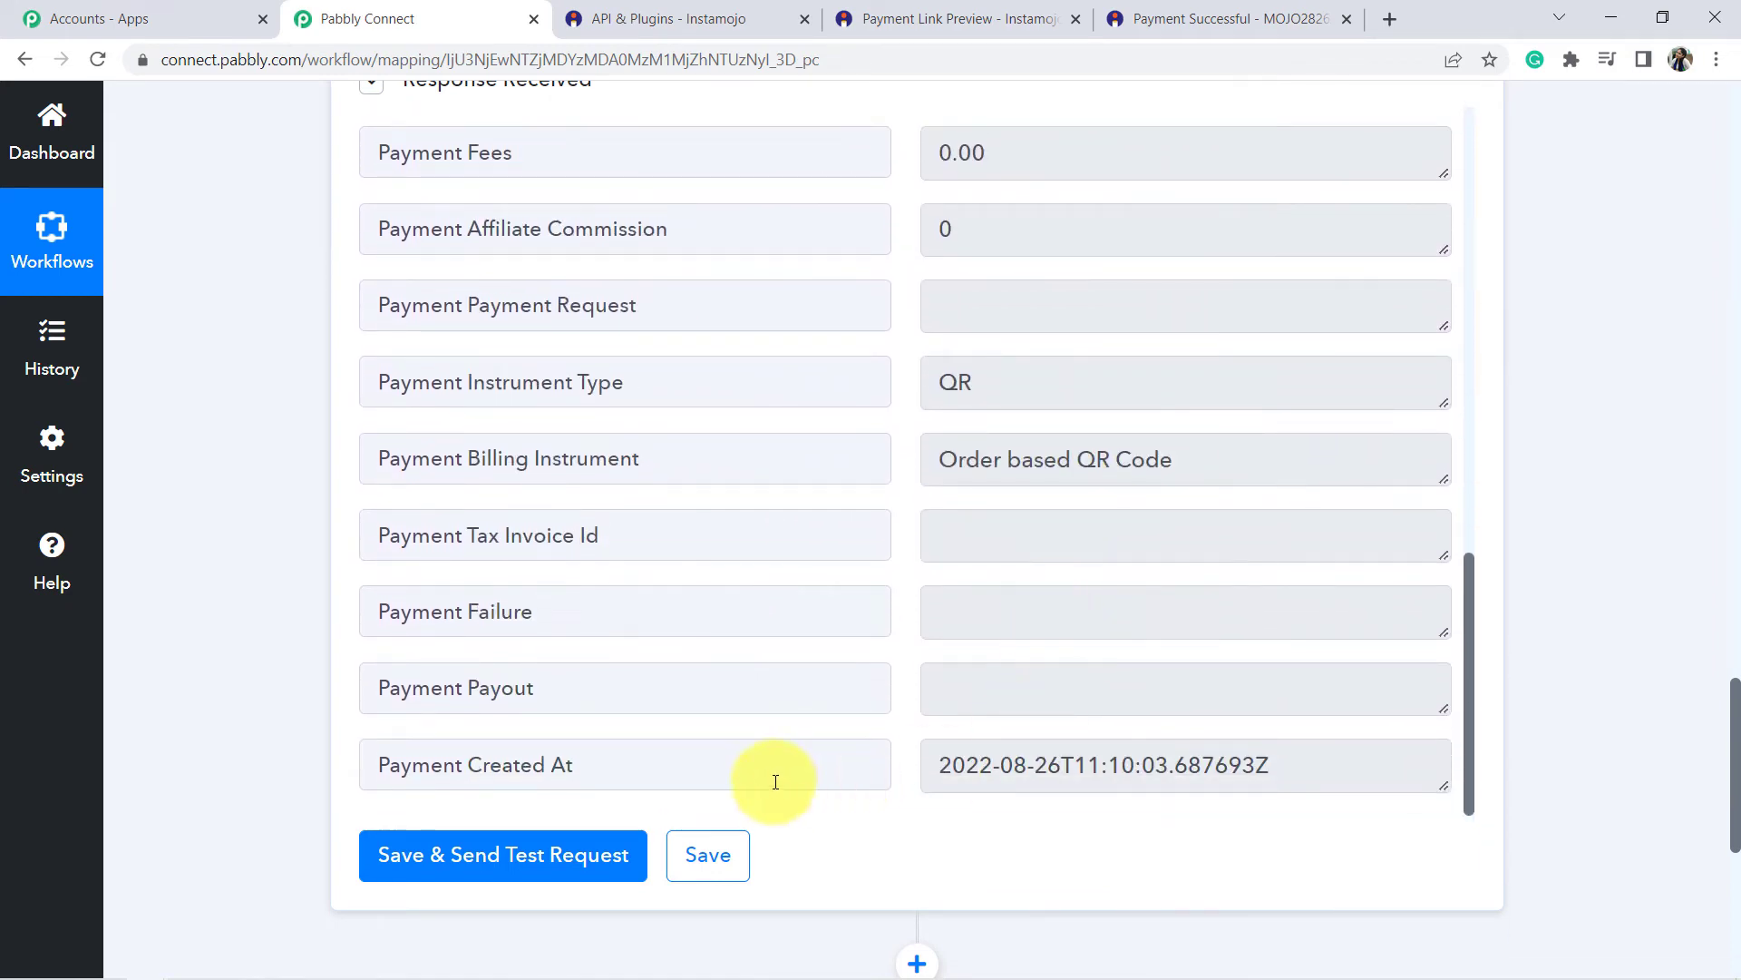
left_click_drag(714, 759, 440, 735)
left_click(254, 531)
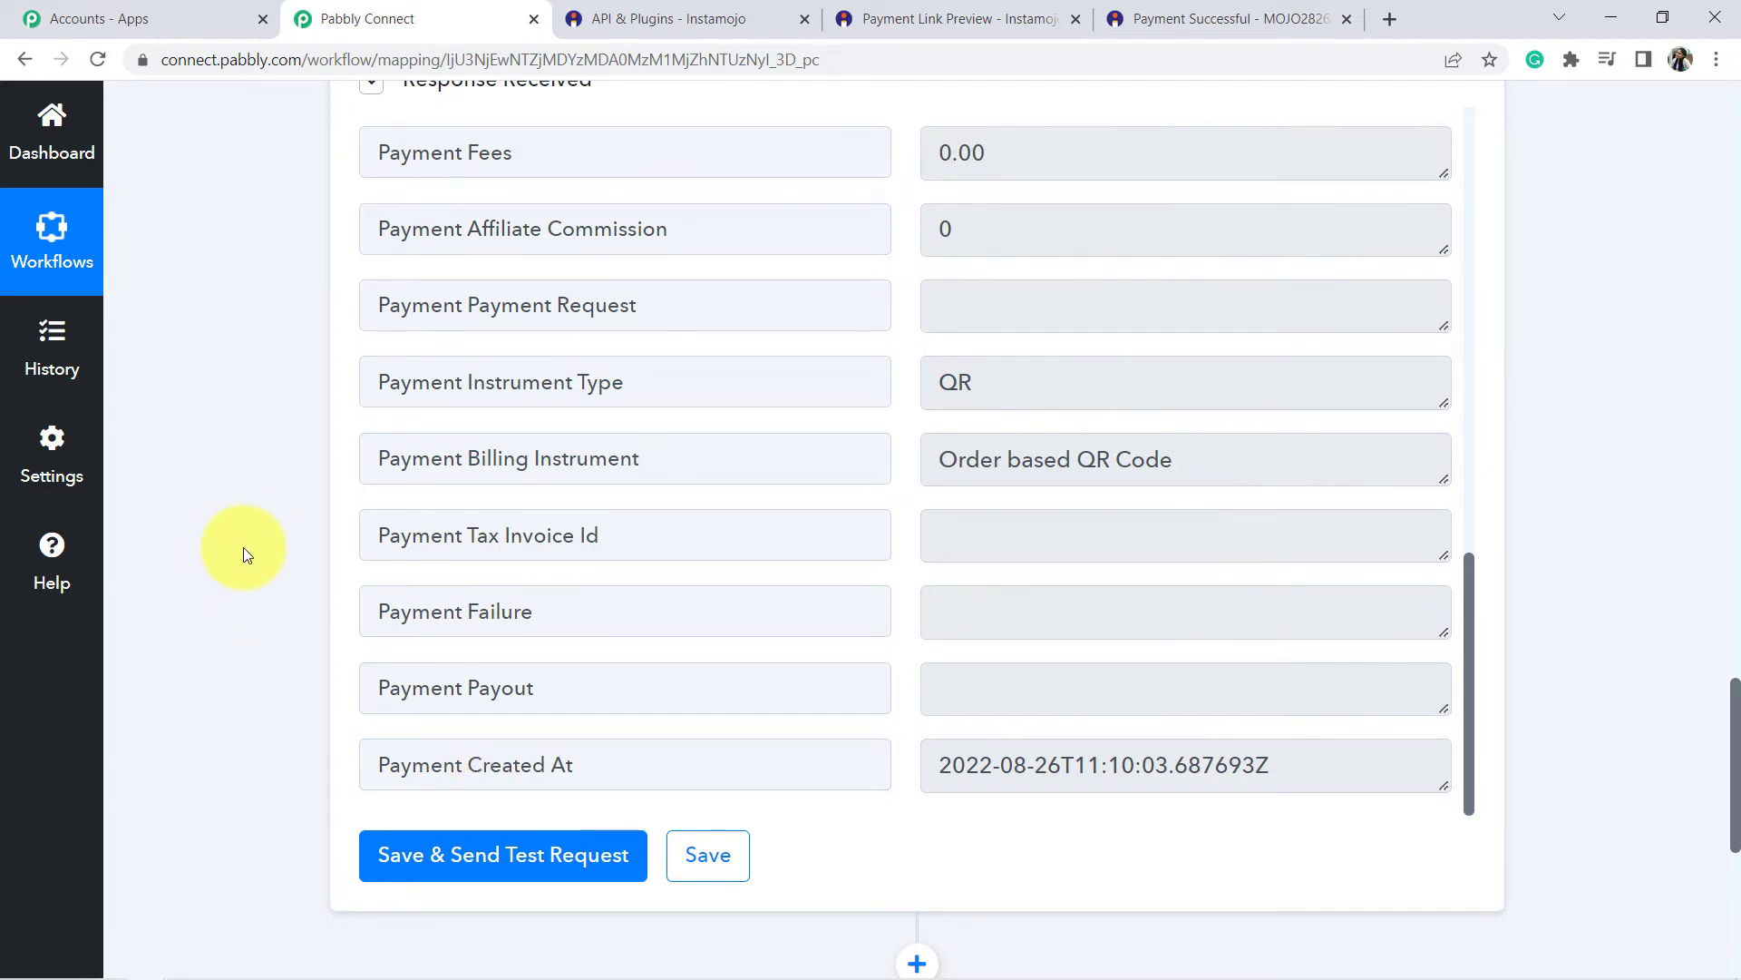
scroll(252, 531, "down", 6)
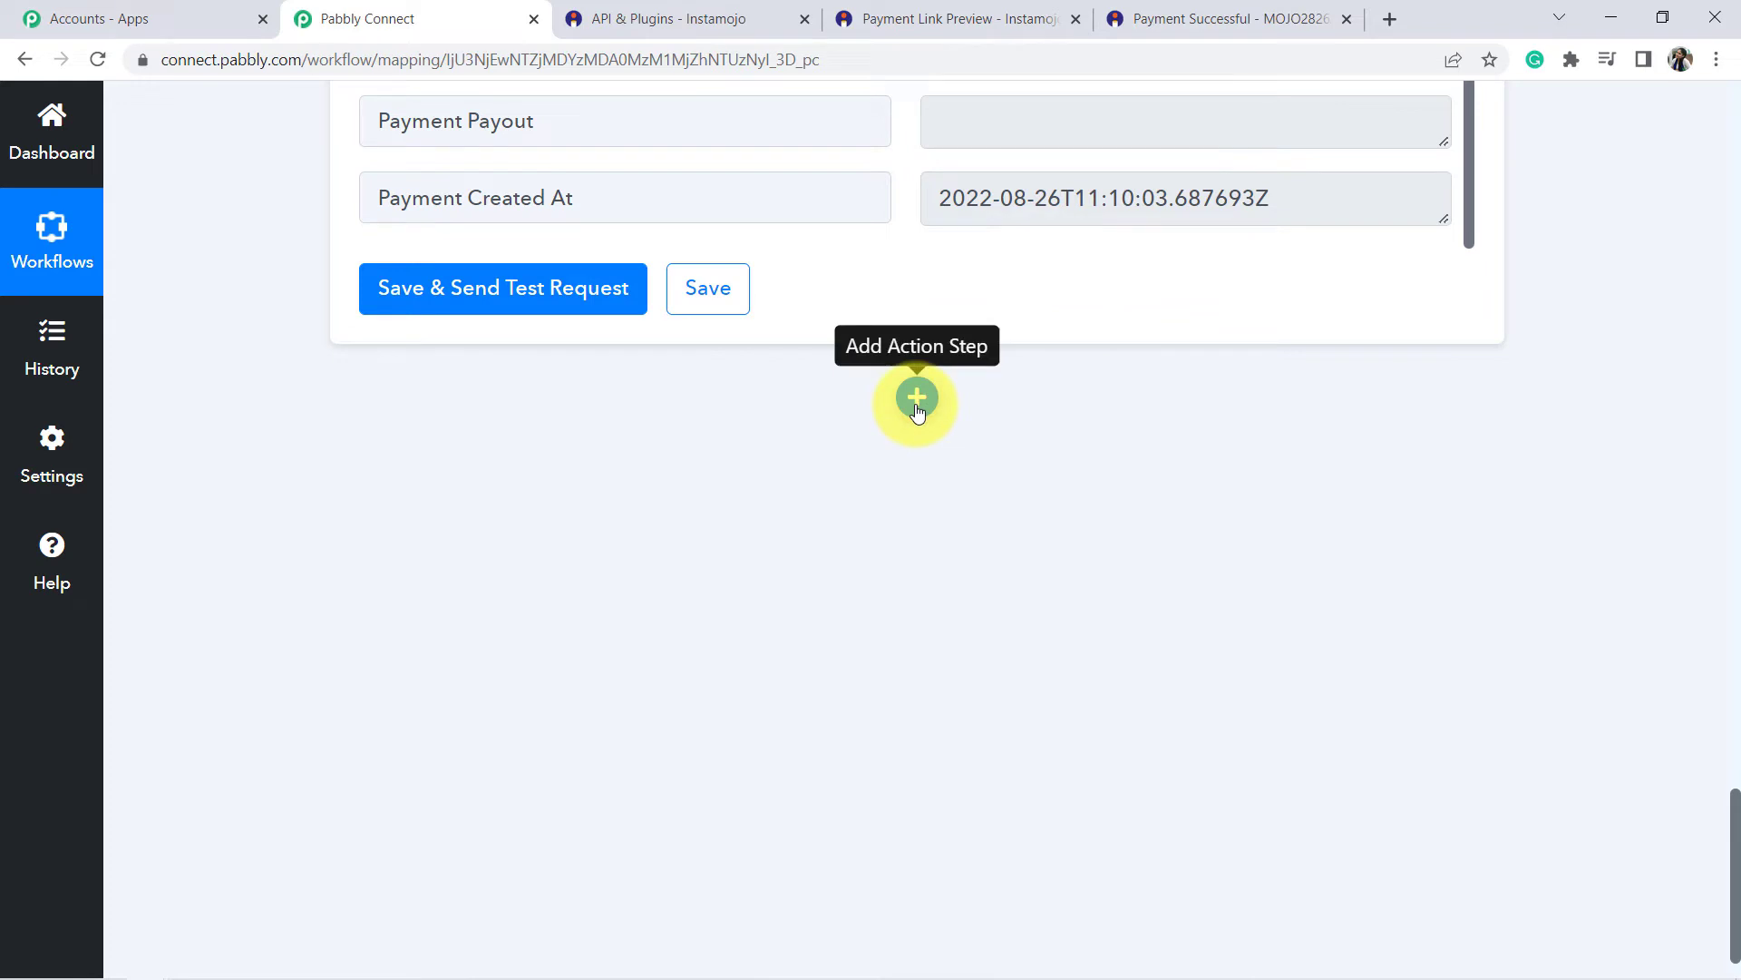
Add a Microsoft Excel action step with the Add Row To Worksheet event.
left_click(917, 399)
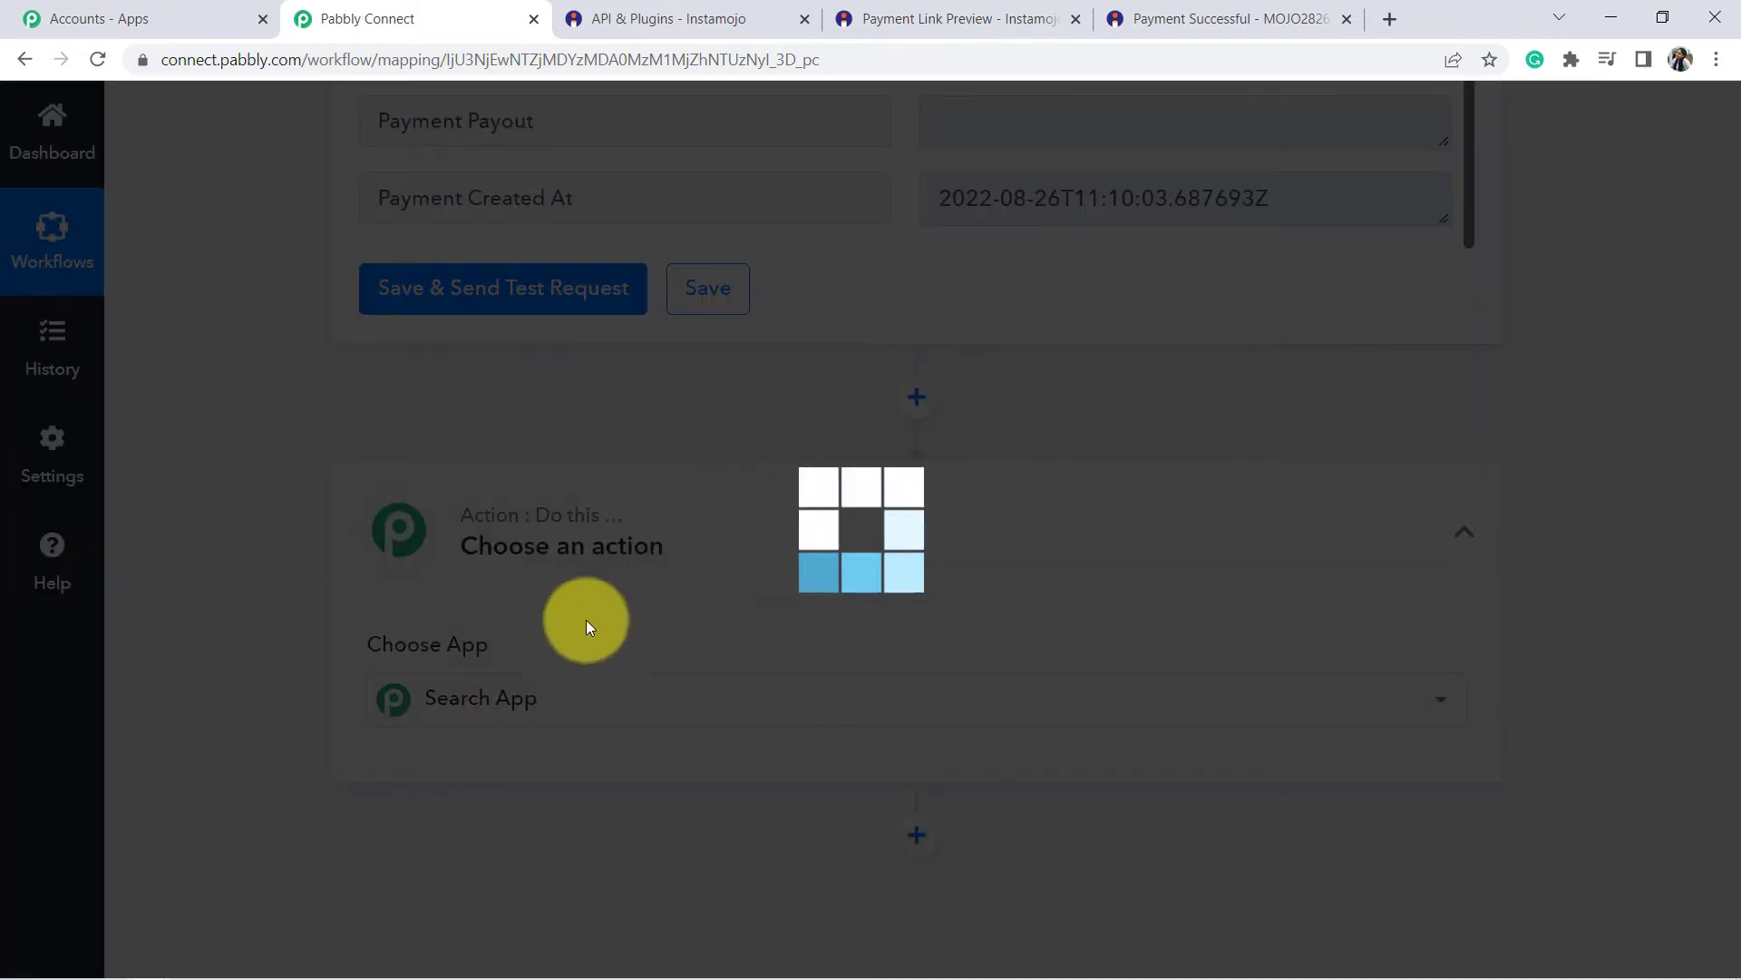
type("mis")
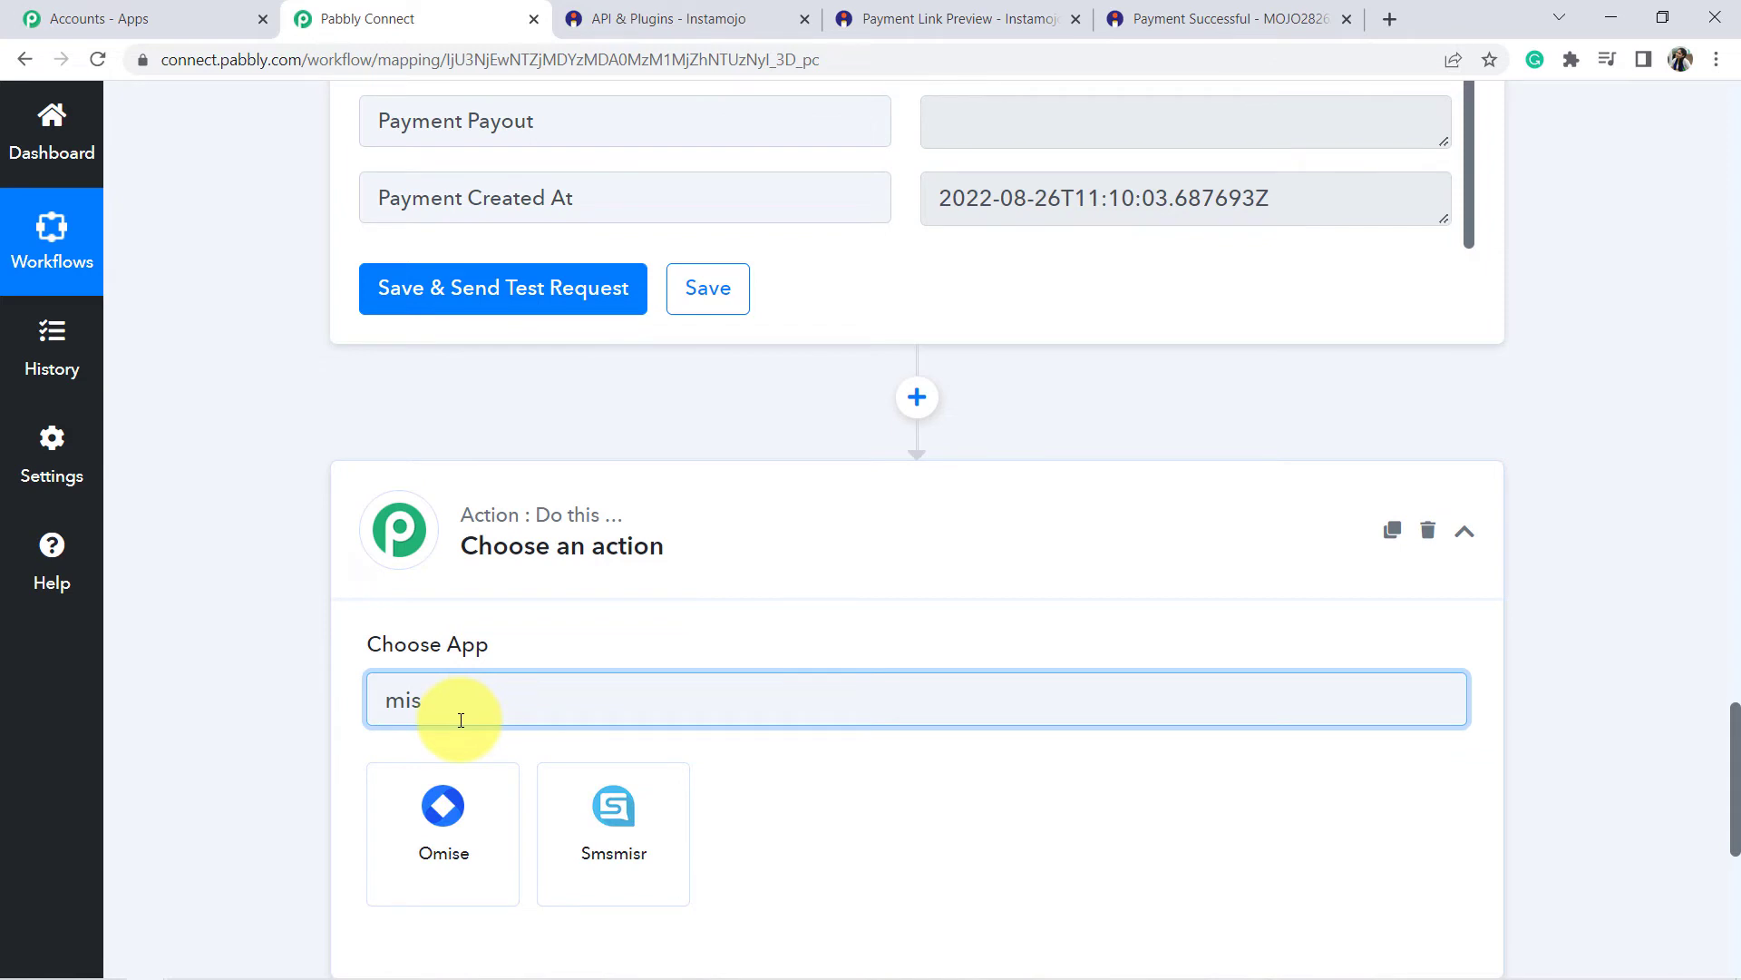
key("BackSpace")
type("cro")
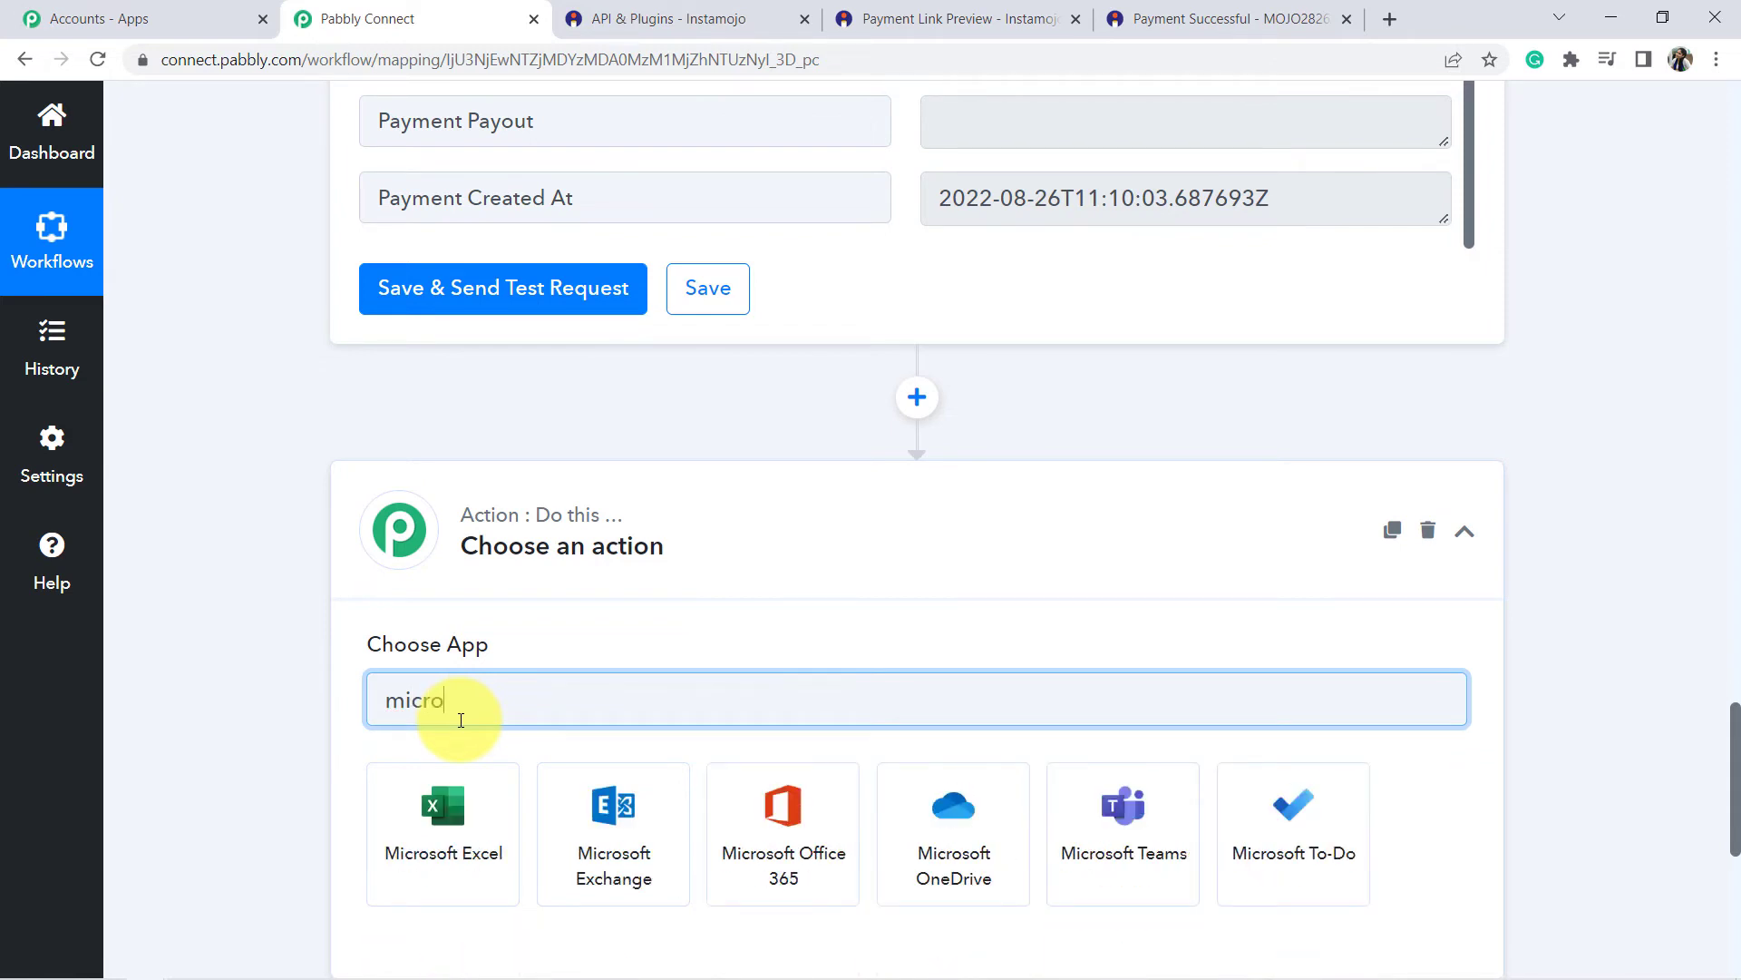
left_click(466, 831)
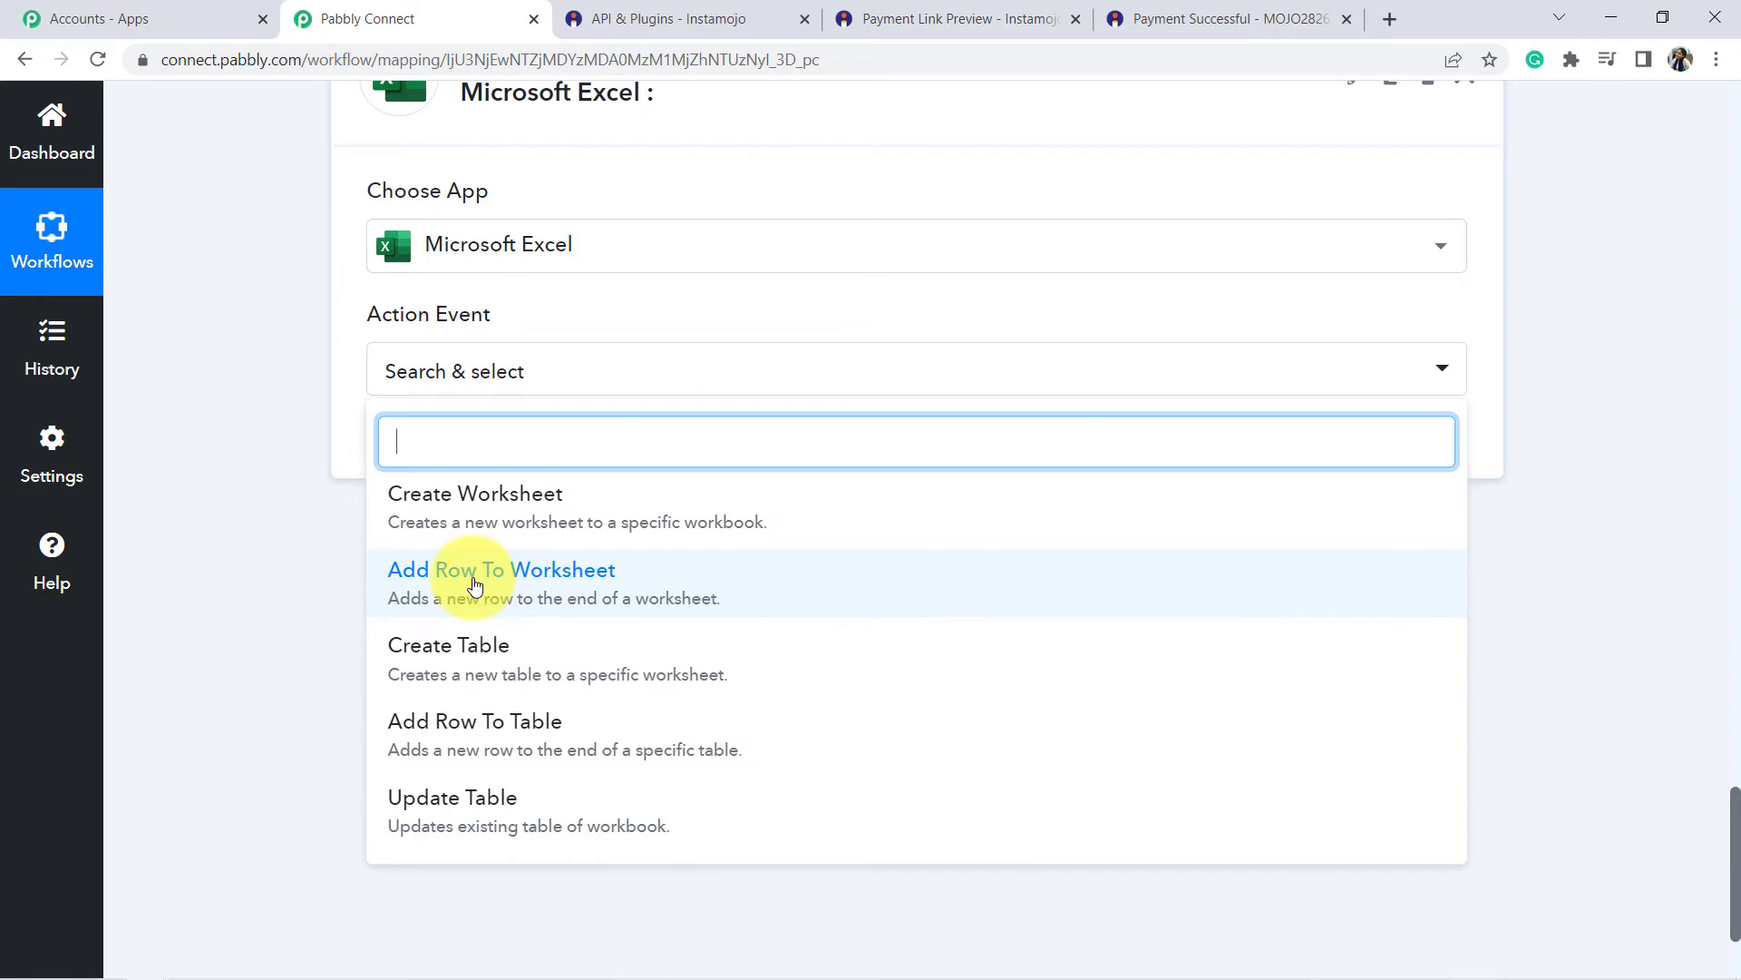
left_click(475, 585)
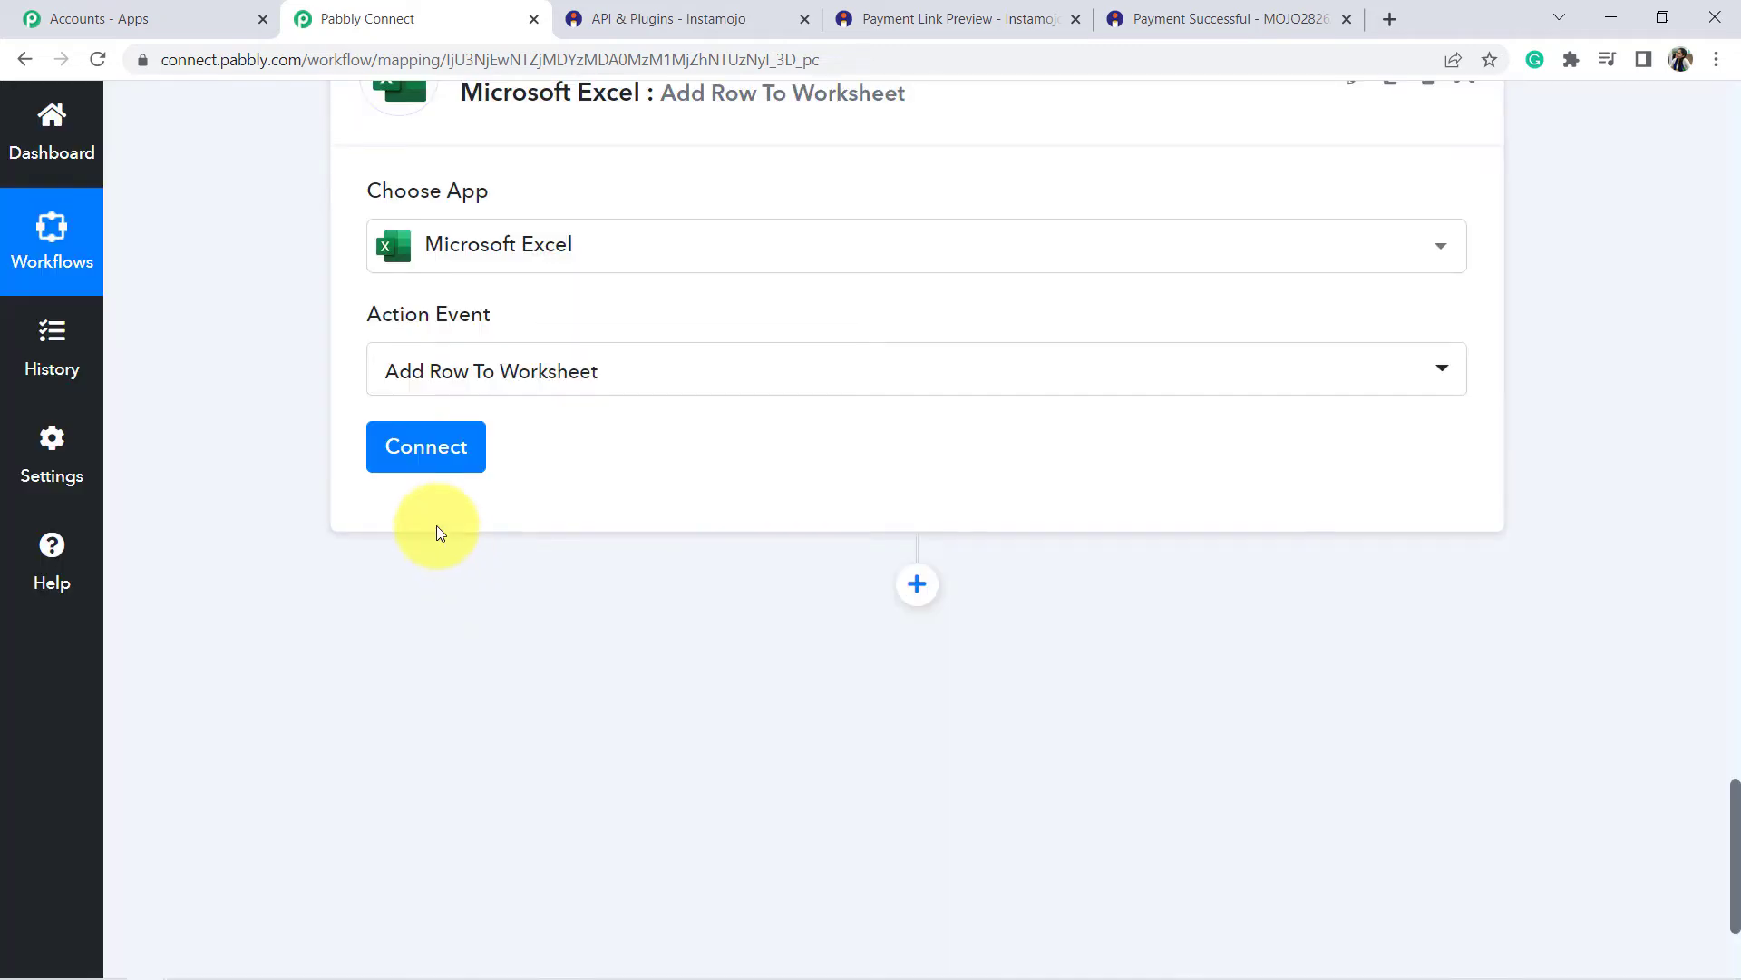
Point out the target sheet's six column headers in Excel.
scroll(498, 396, "up", 1)
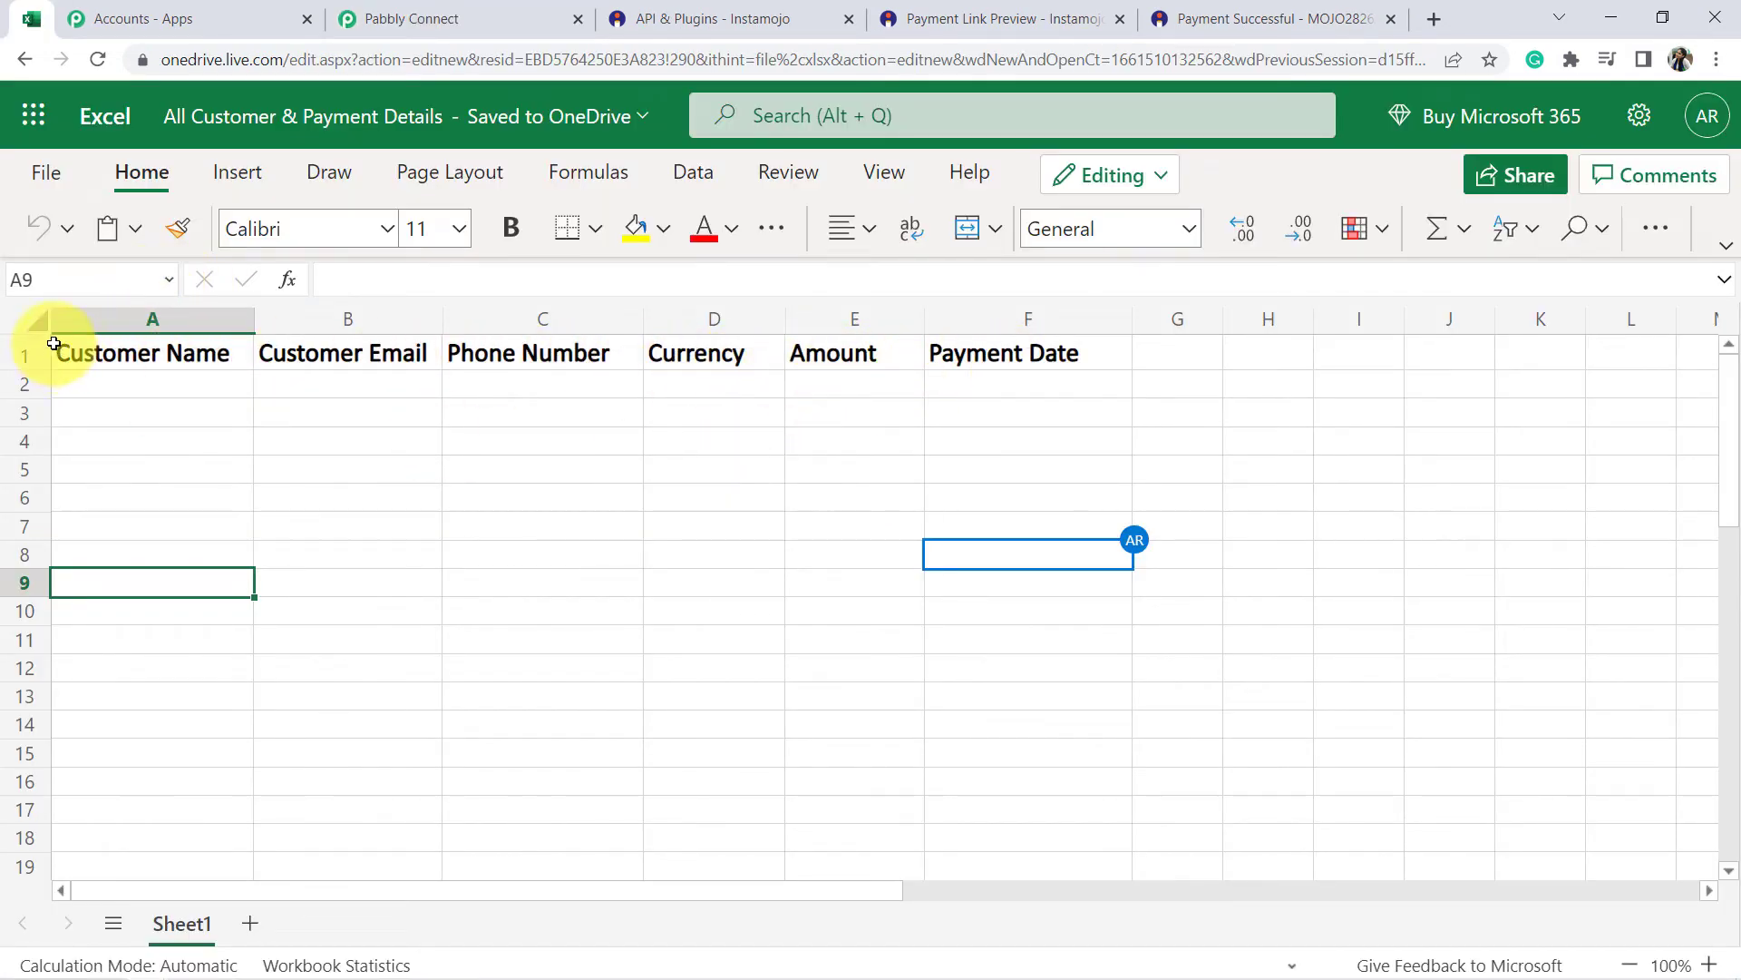
left_click_drag(202, 356, 960, 657)
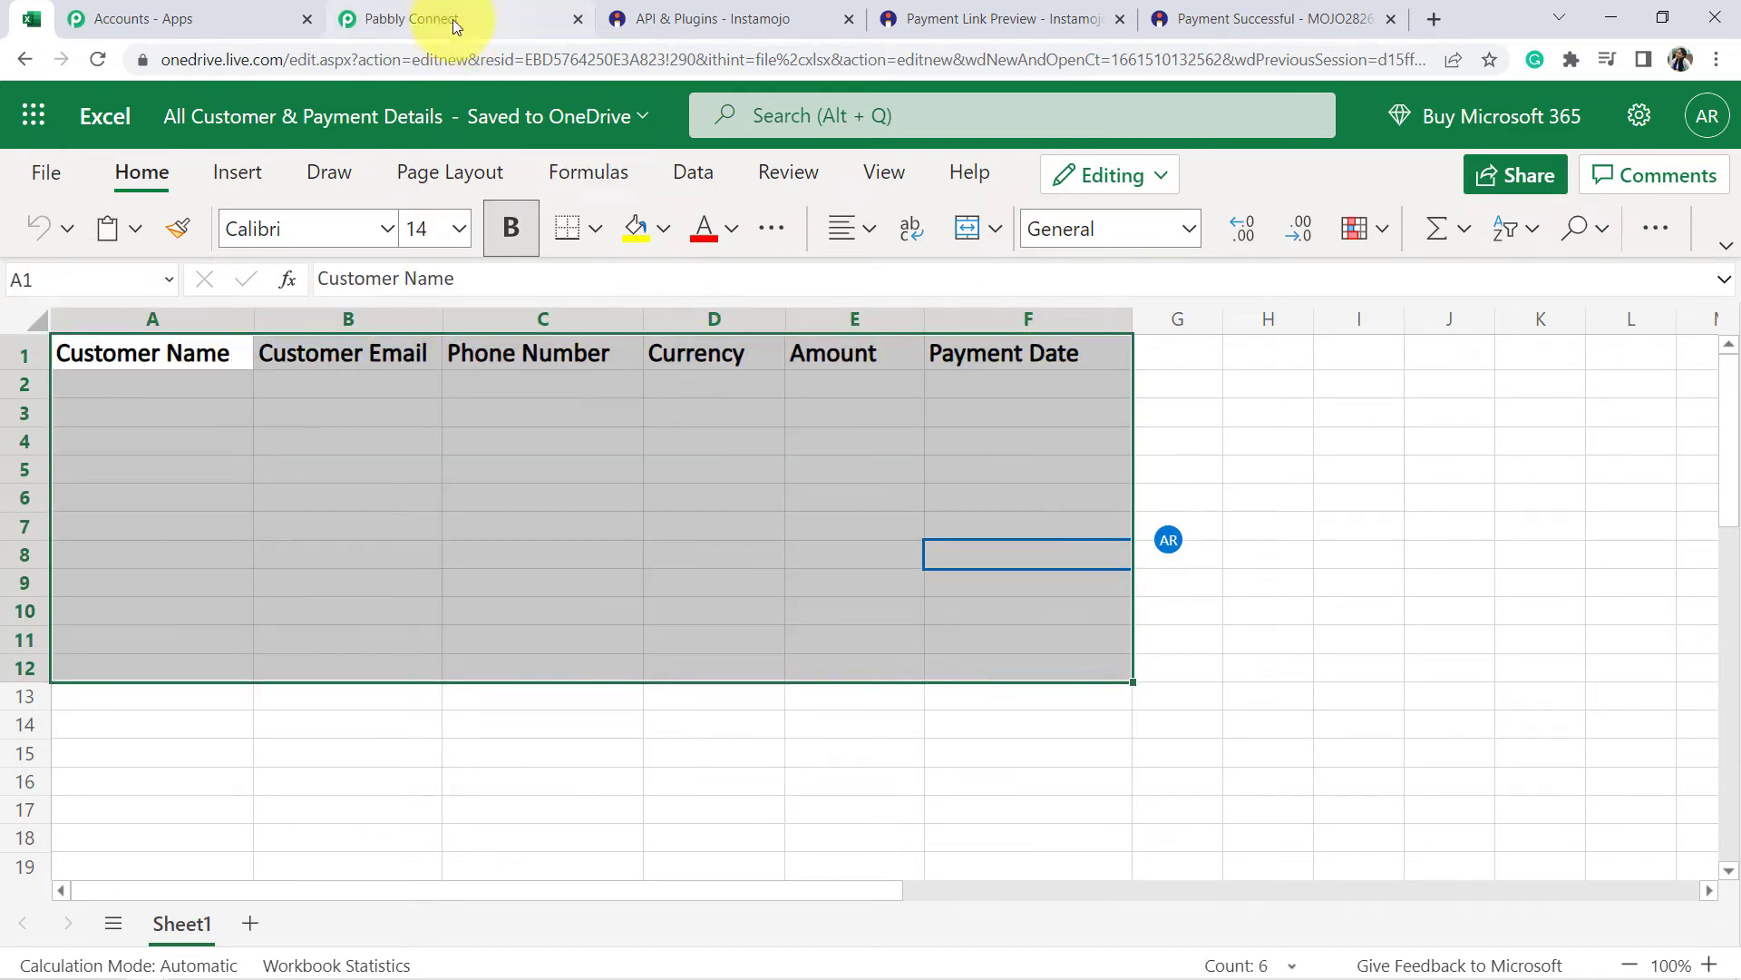
left_click(393, 20)
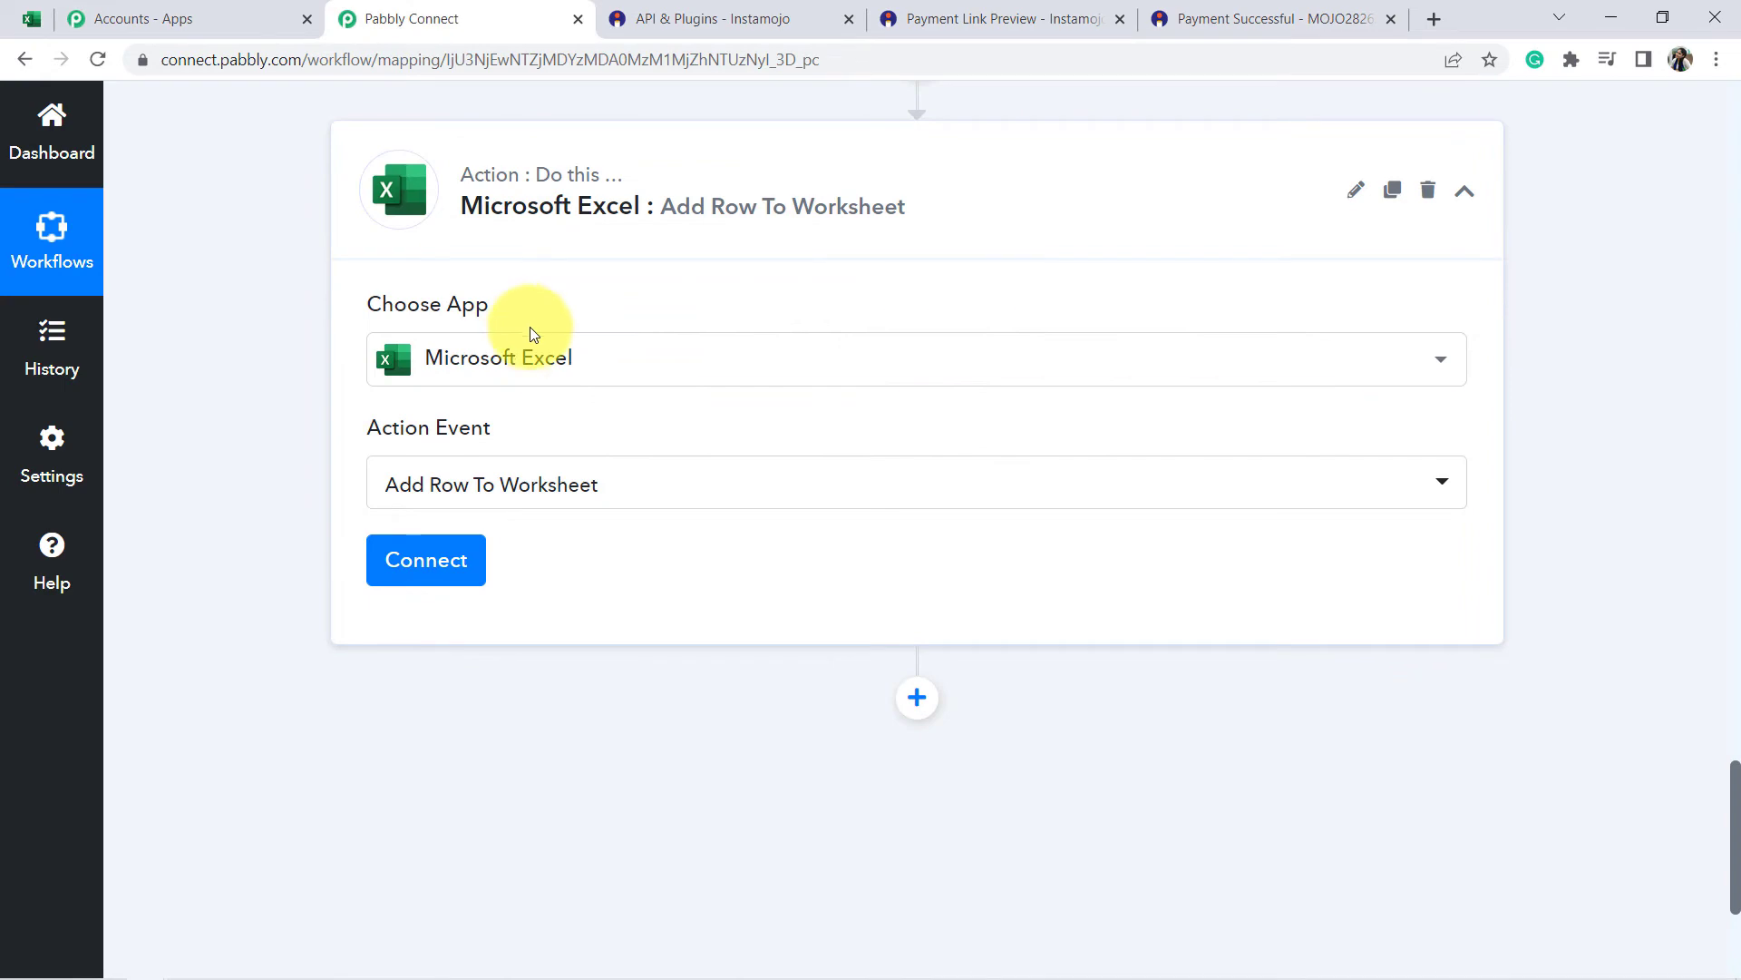
Add a new Microsoft Excel connection and grant Pabbly access, revealing the Workbook and Worksheet settings.
scroll(535, 329, "down", 2)
left_click(428, 445)
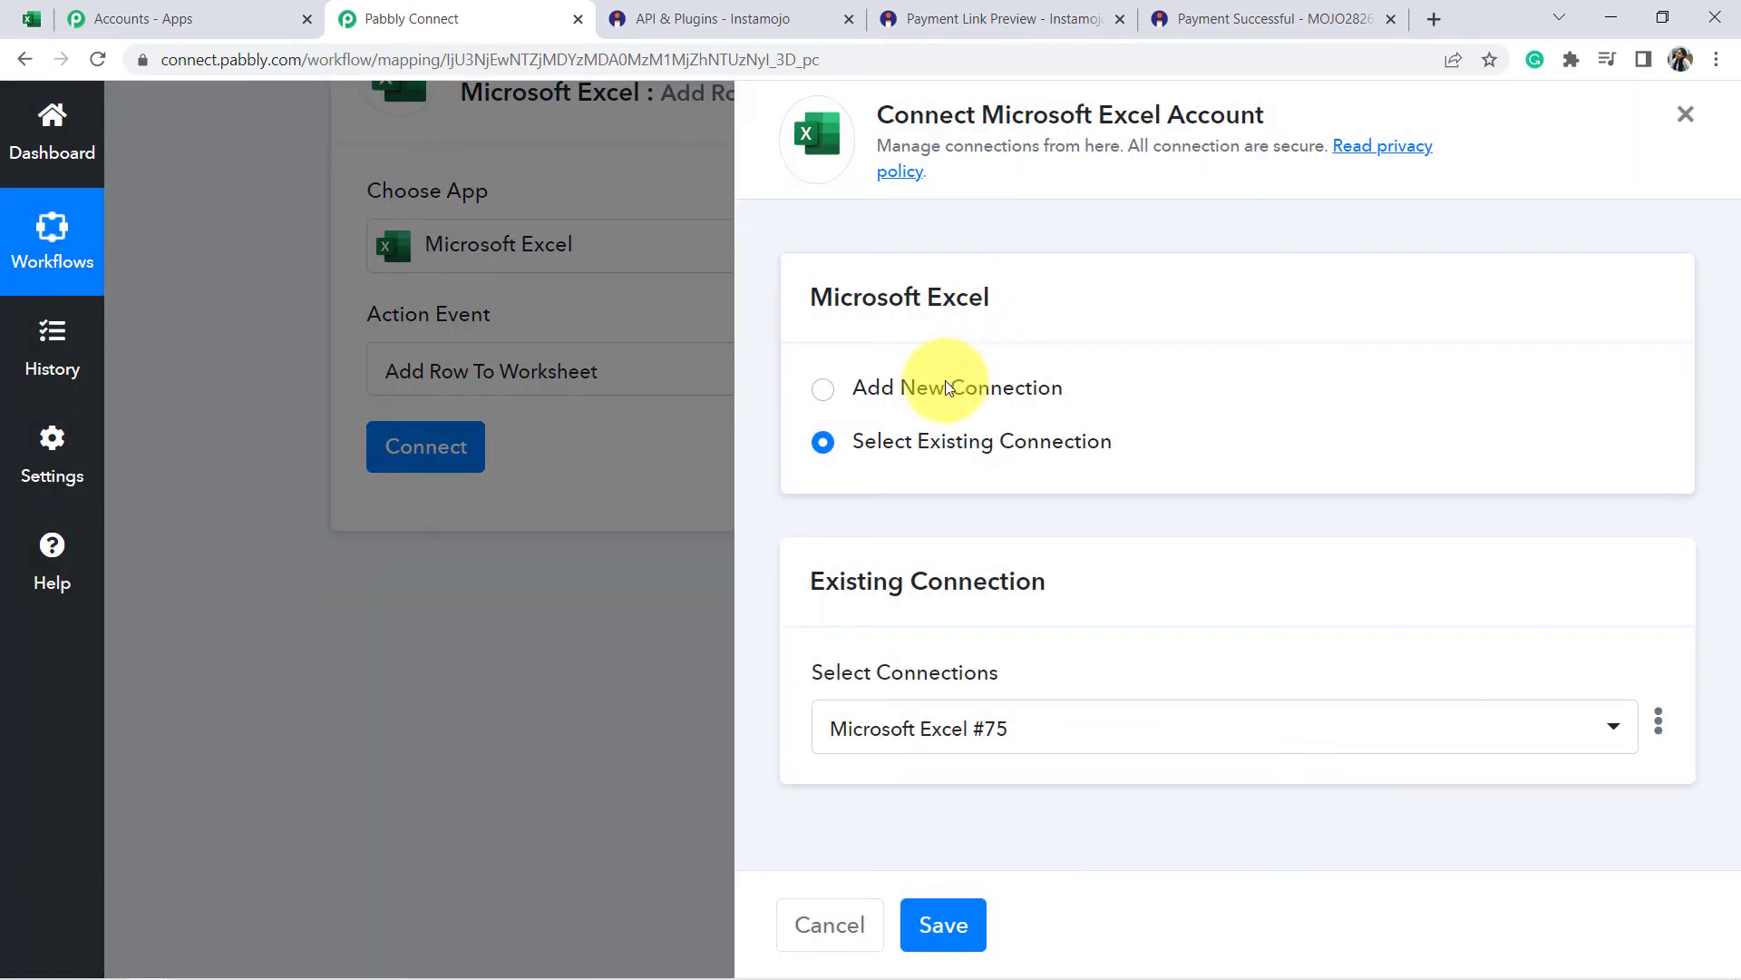
left_click(930, 399)
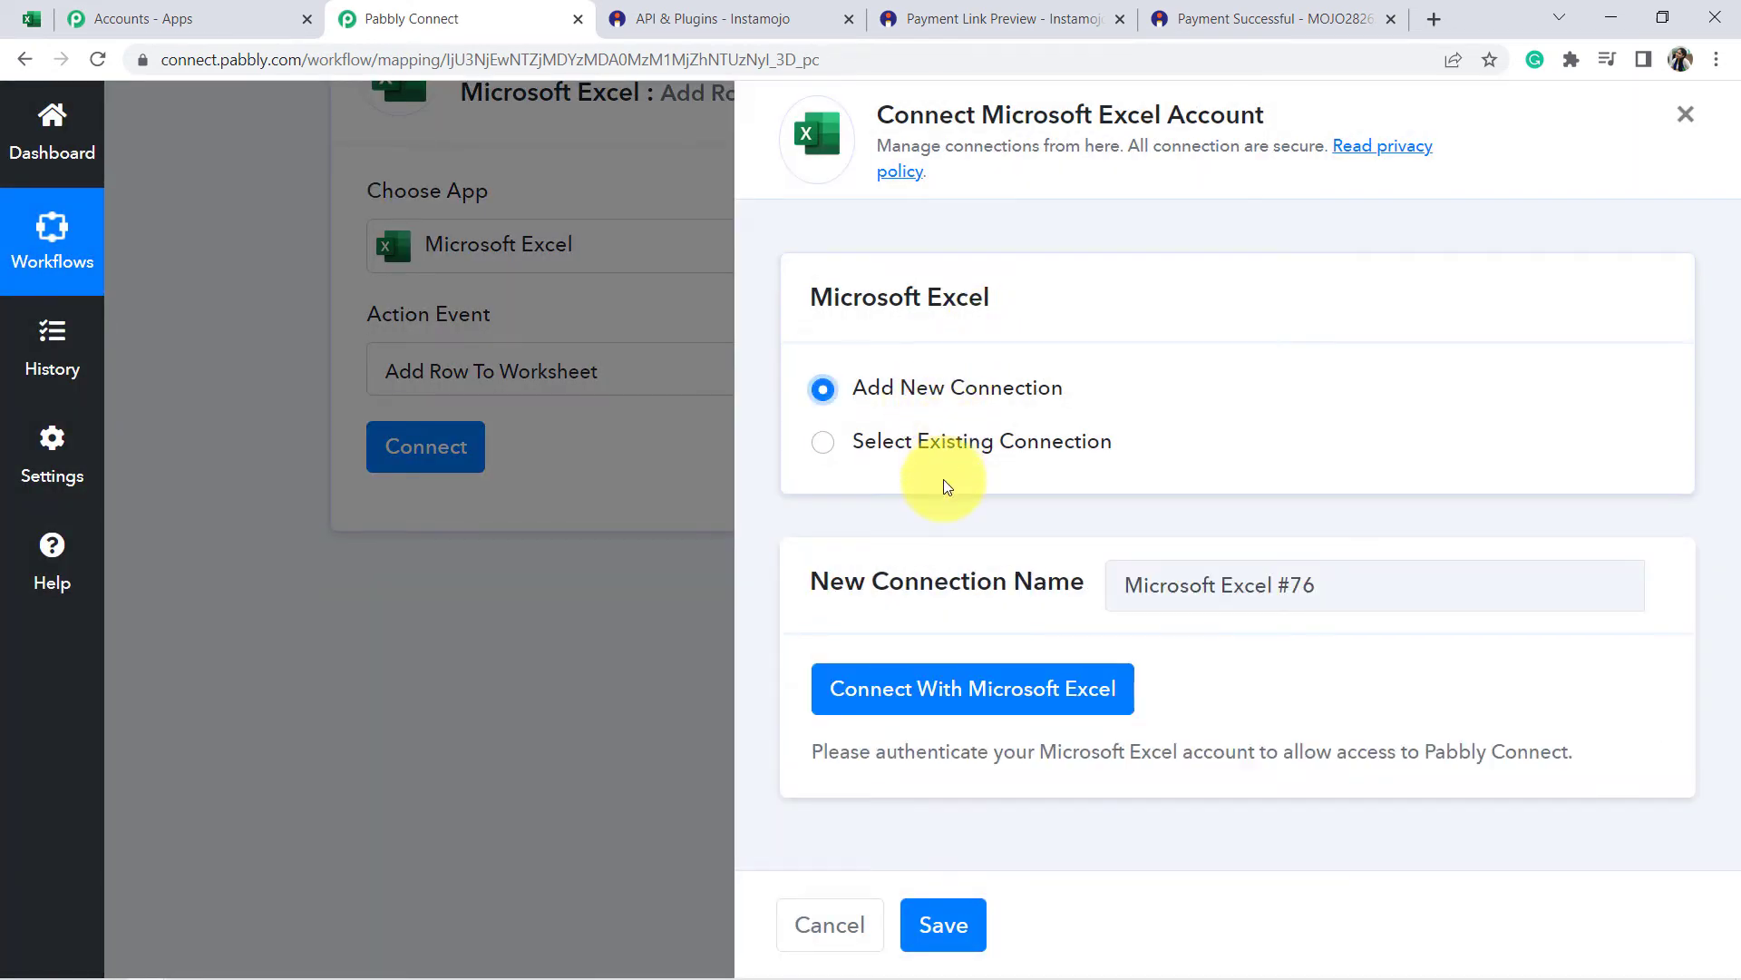
left_click(884, 682)
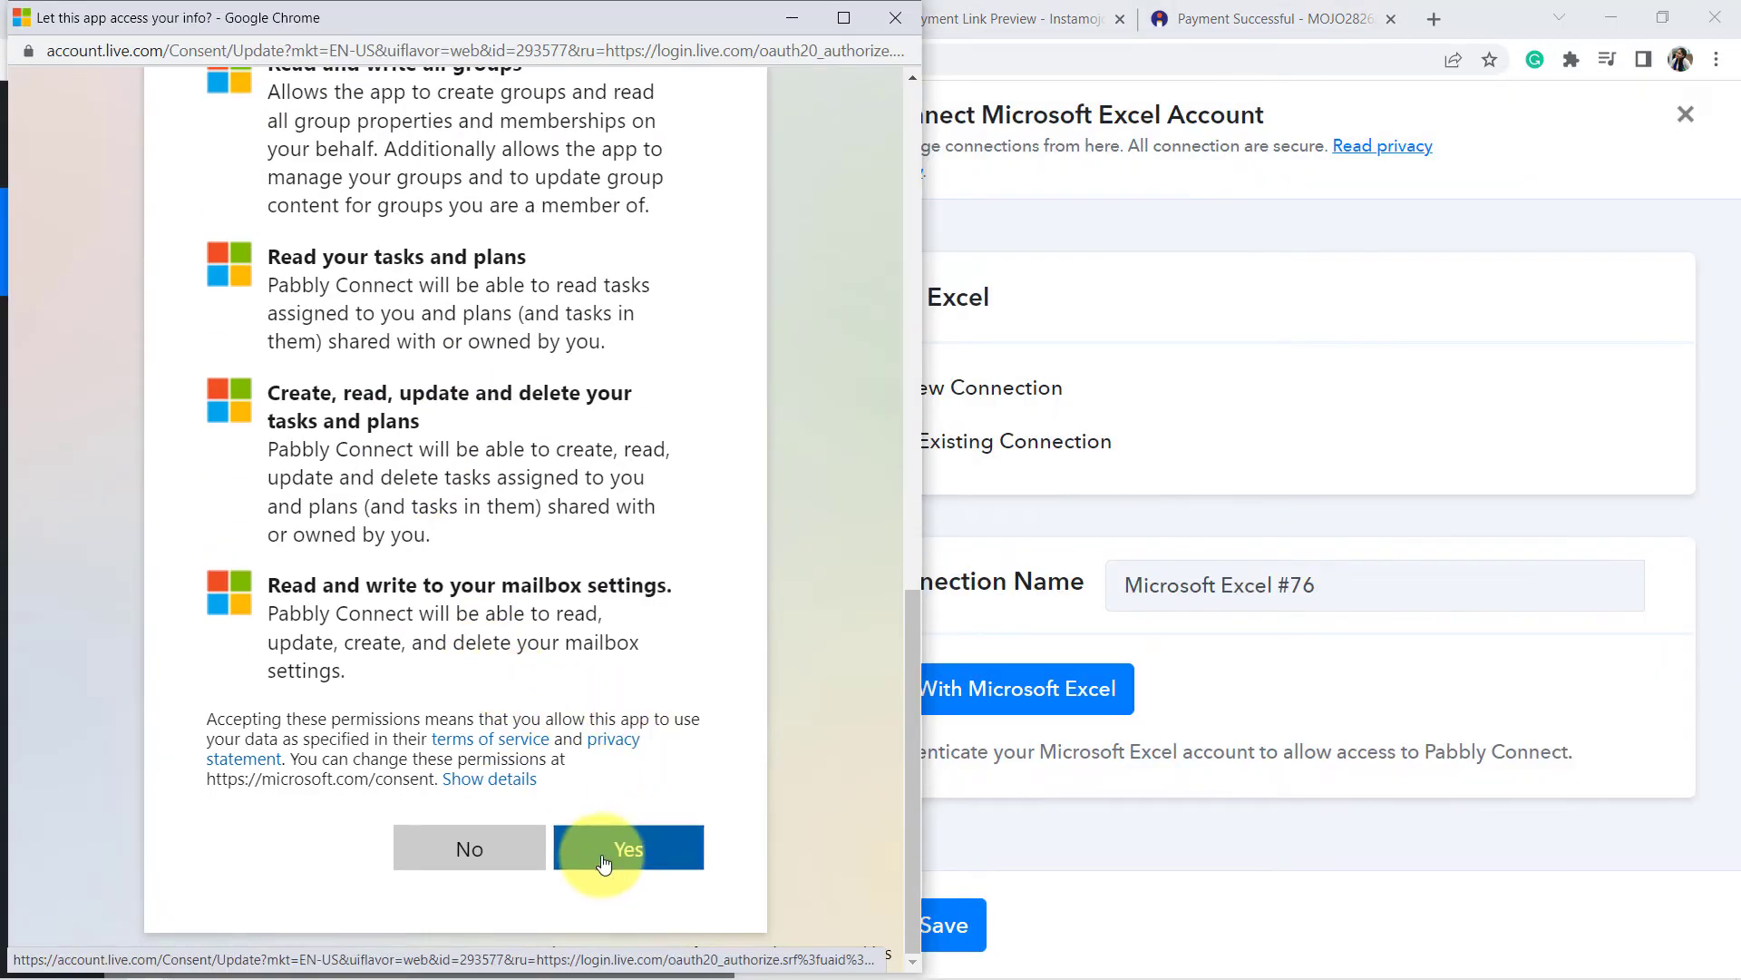
left_click(603, 860)
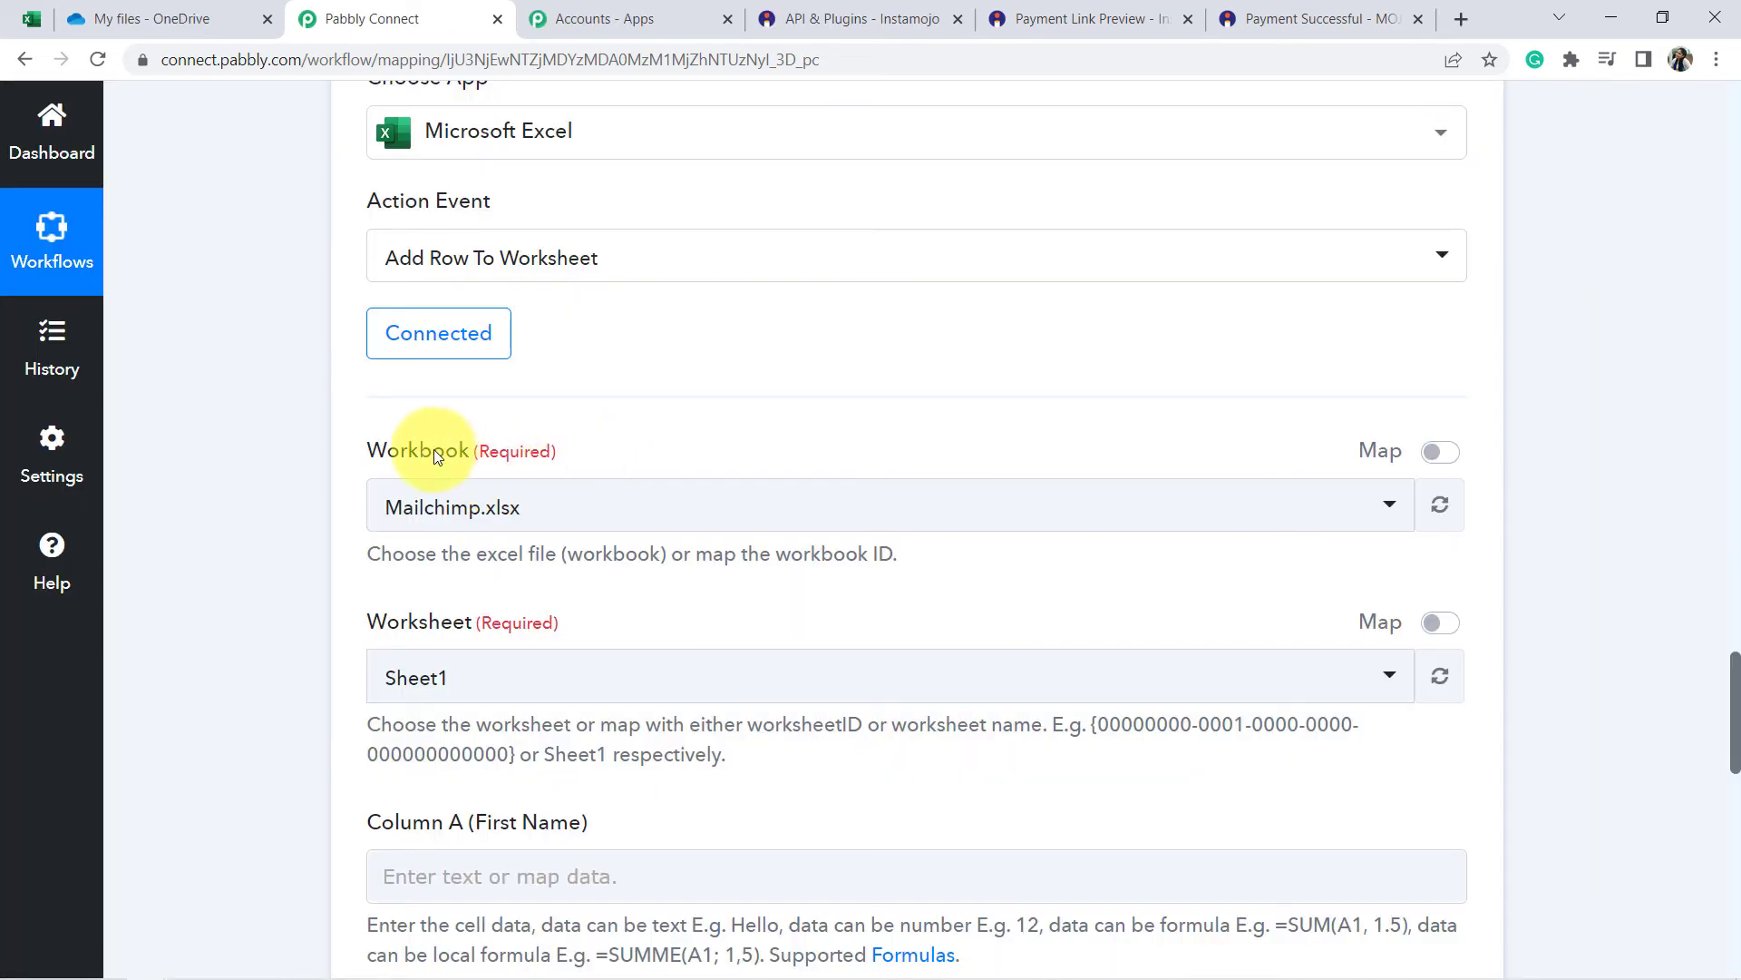
left_click_drag(390, 621, 472, 622)
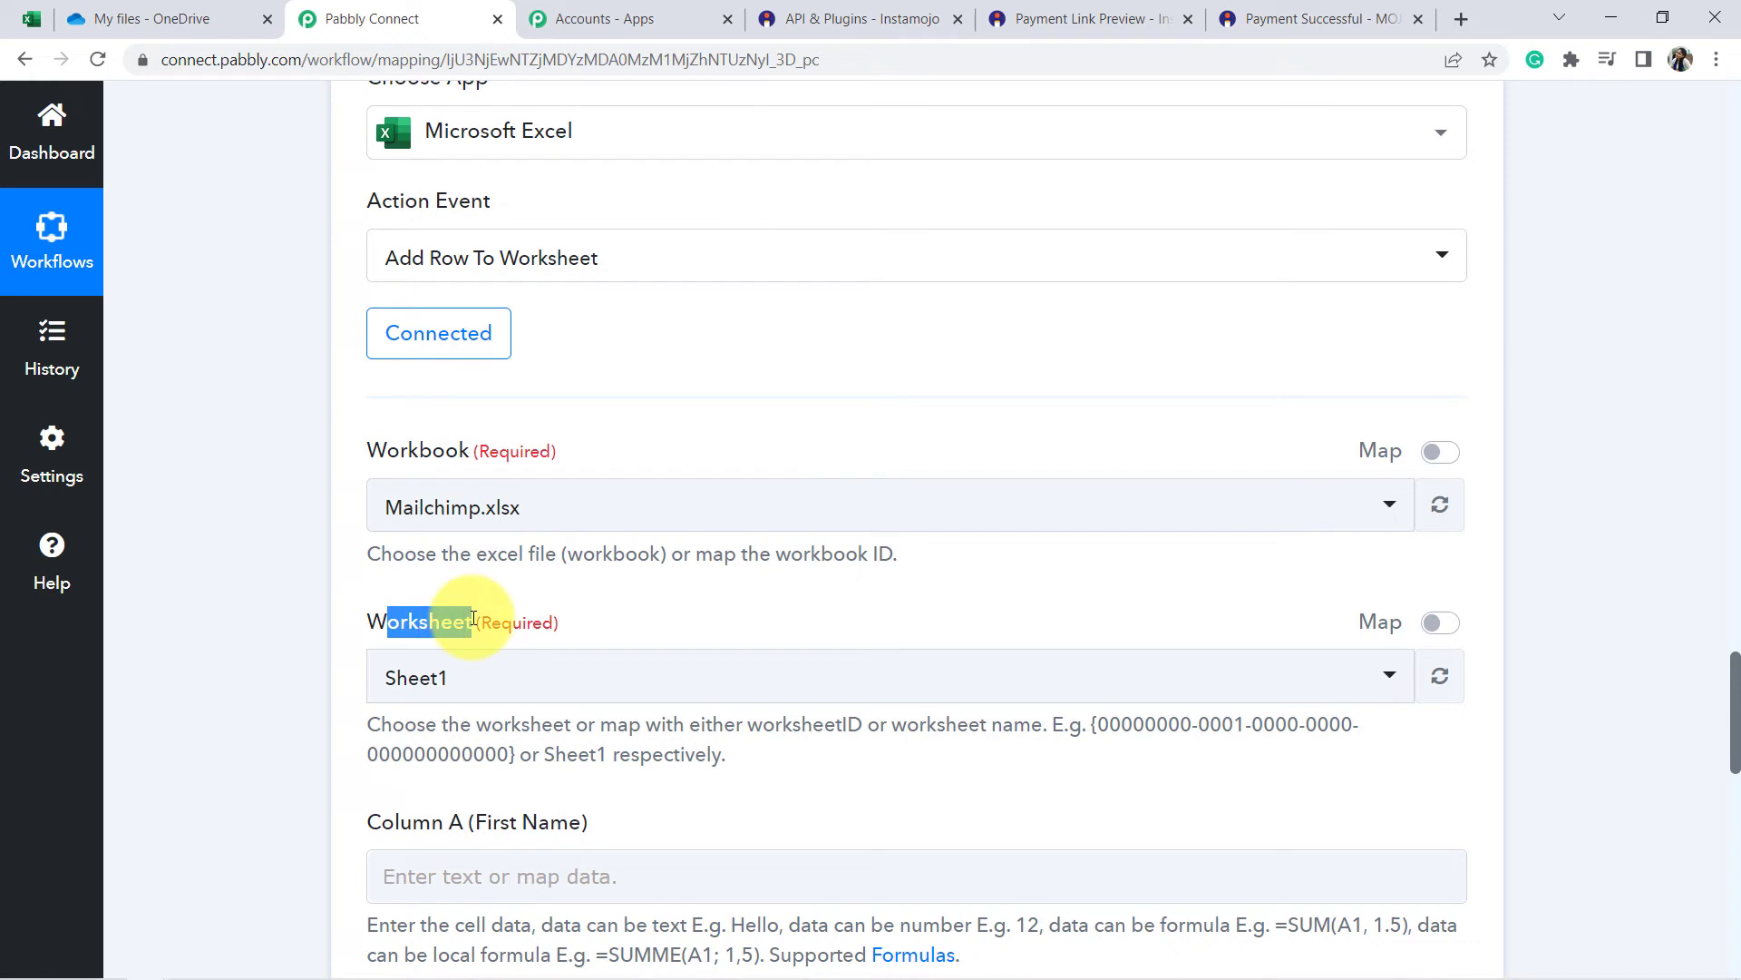
left_click(432, 441)
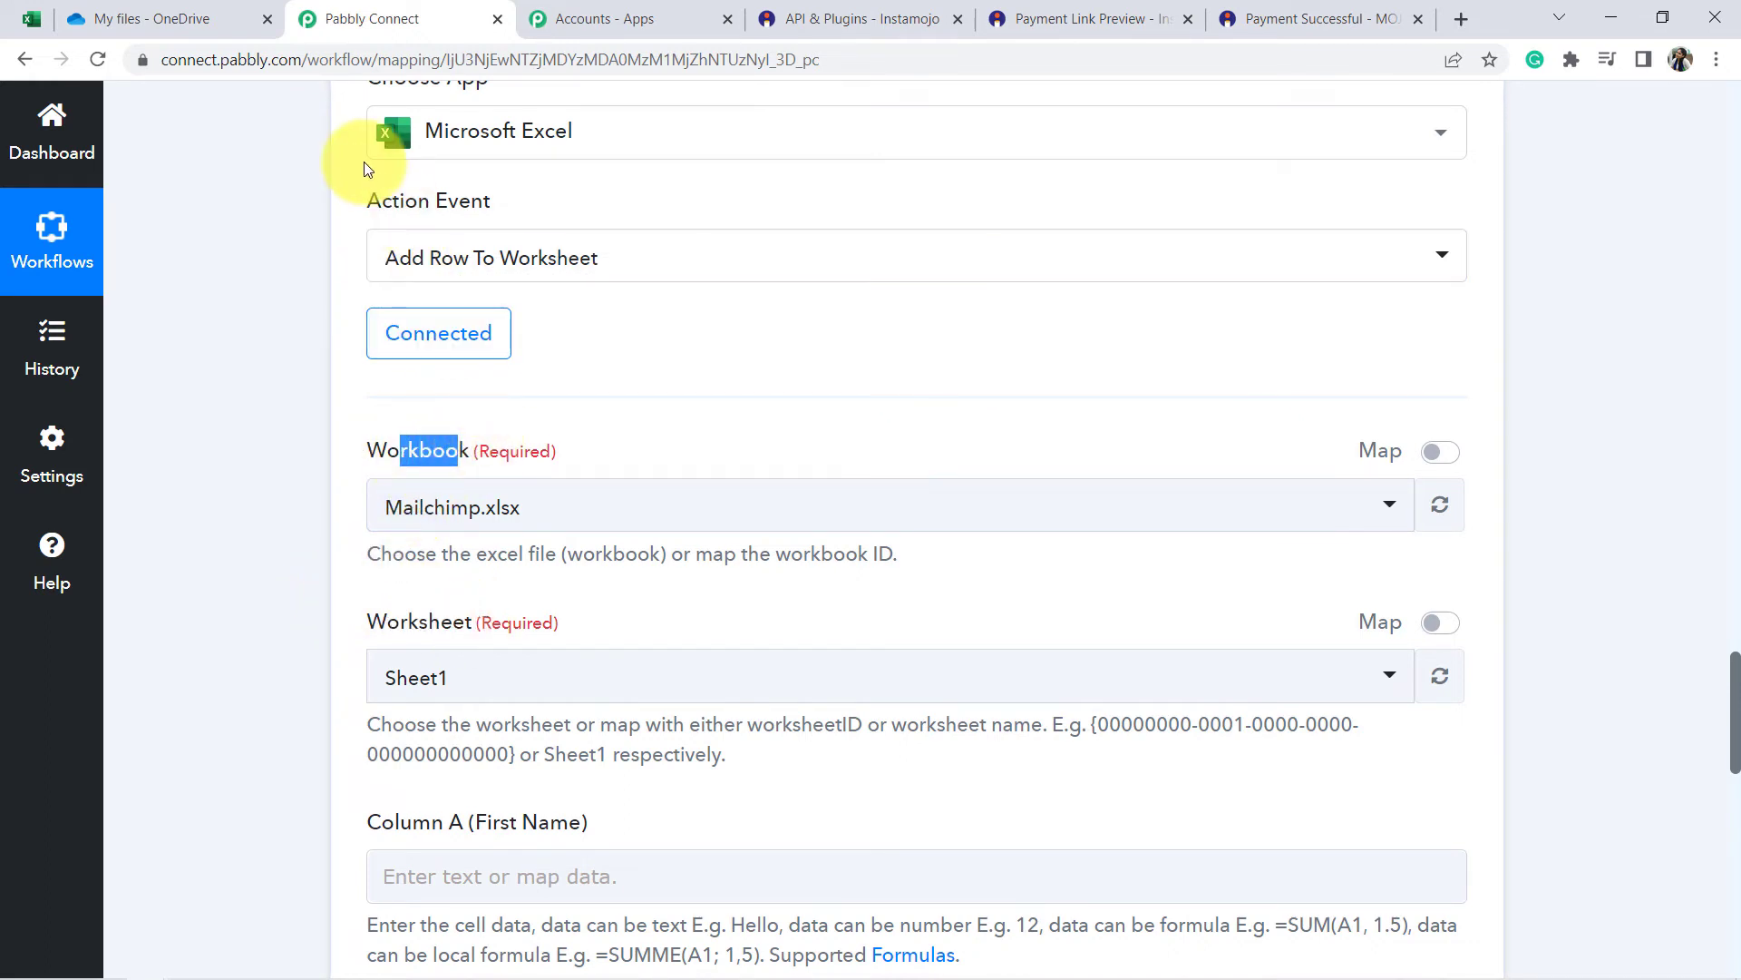
left_click(139, 13)
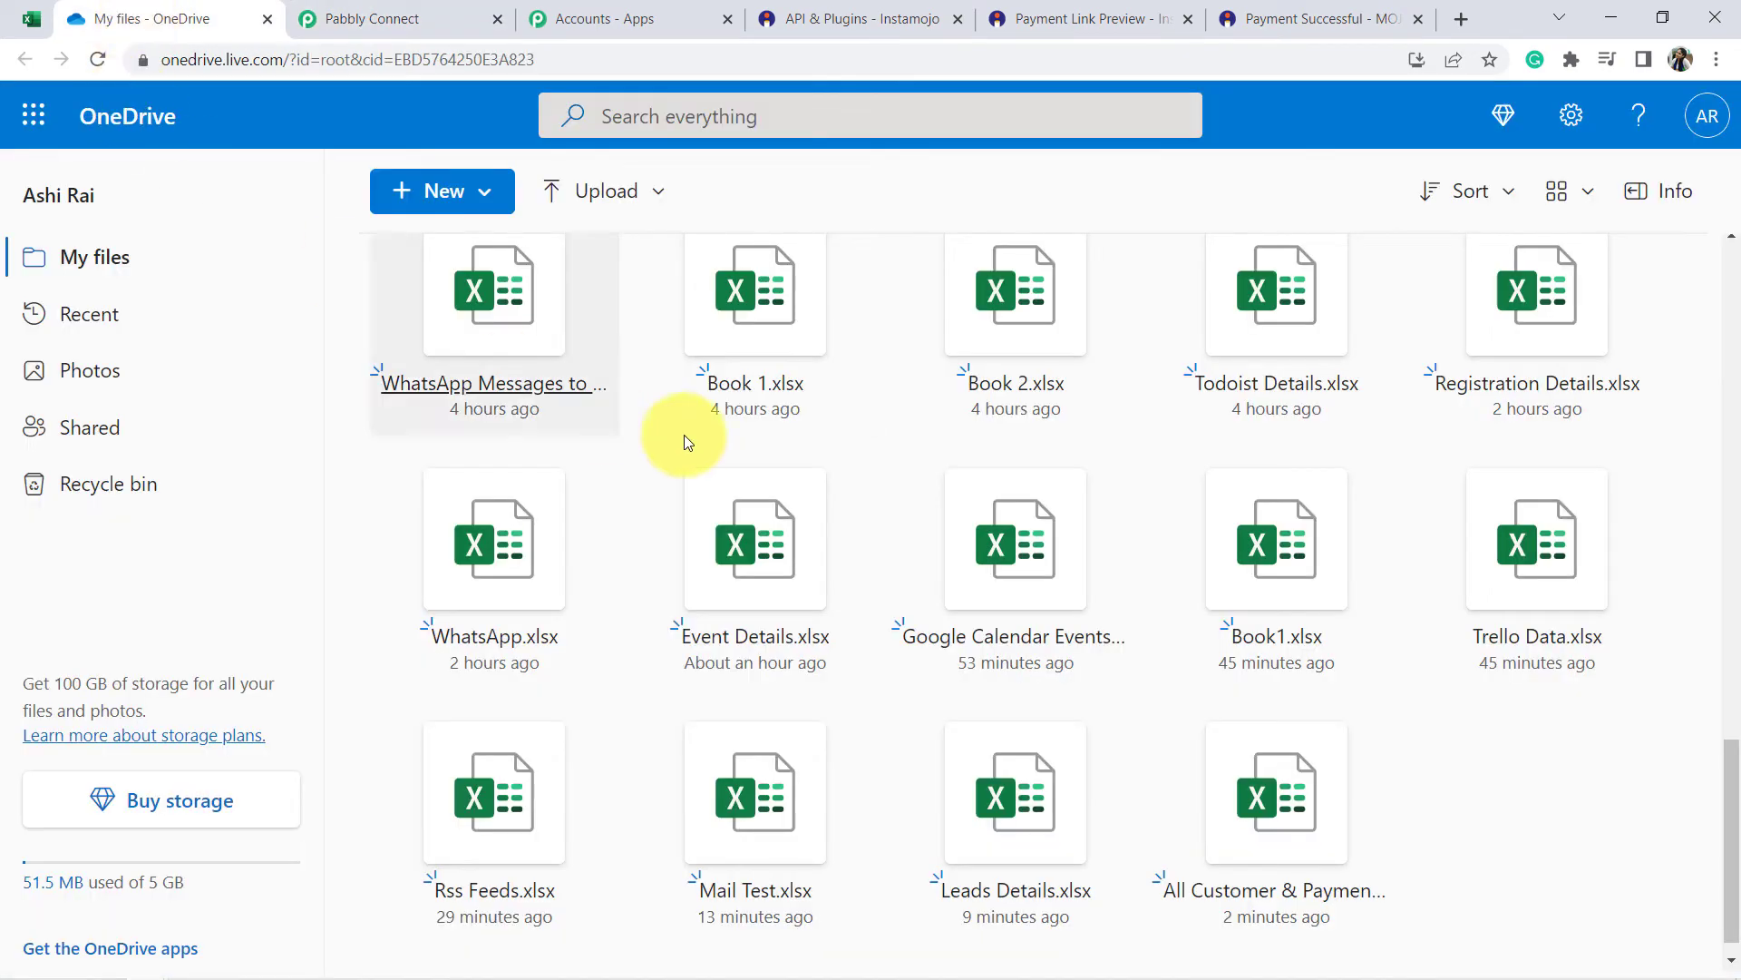
scroll(739, 487, "up", 8)
scroll(825, 526, "down", 5)
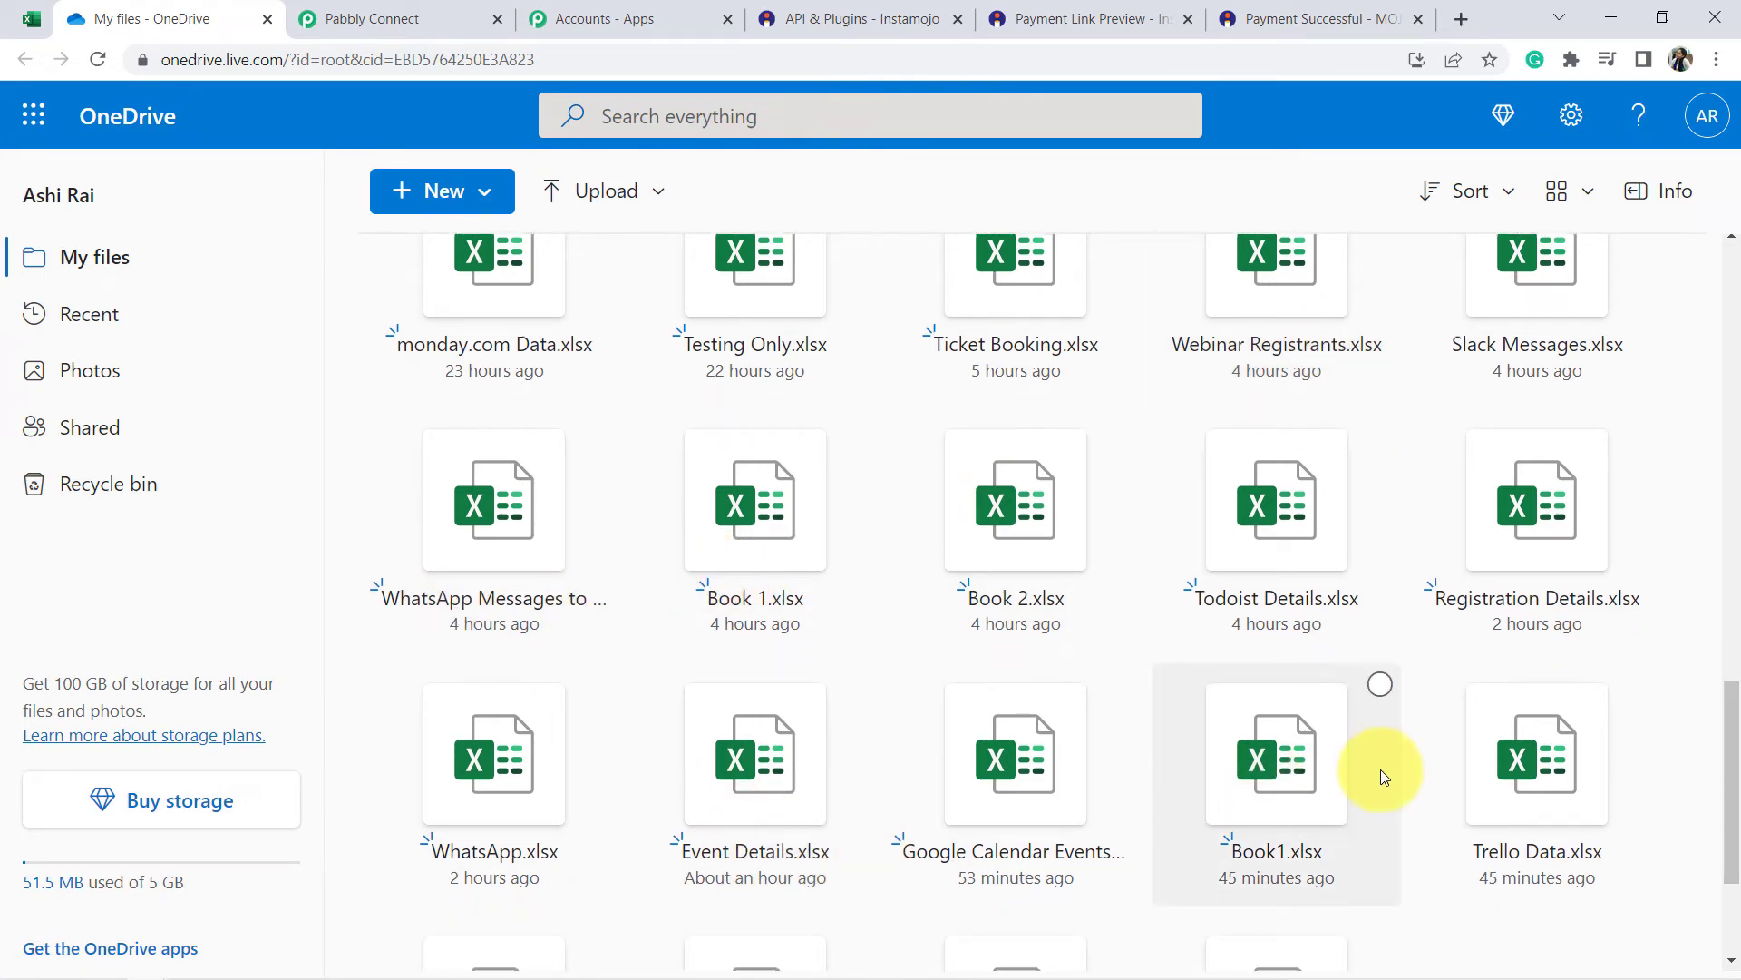
scroll(1380, 770, "down", 3)
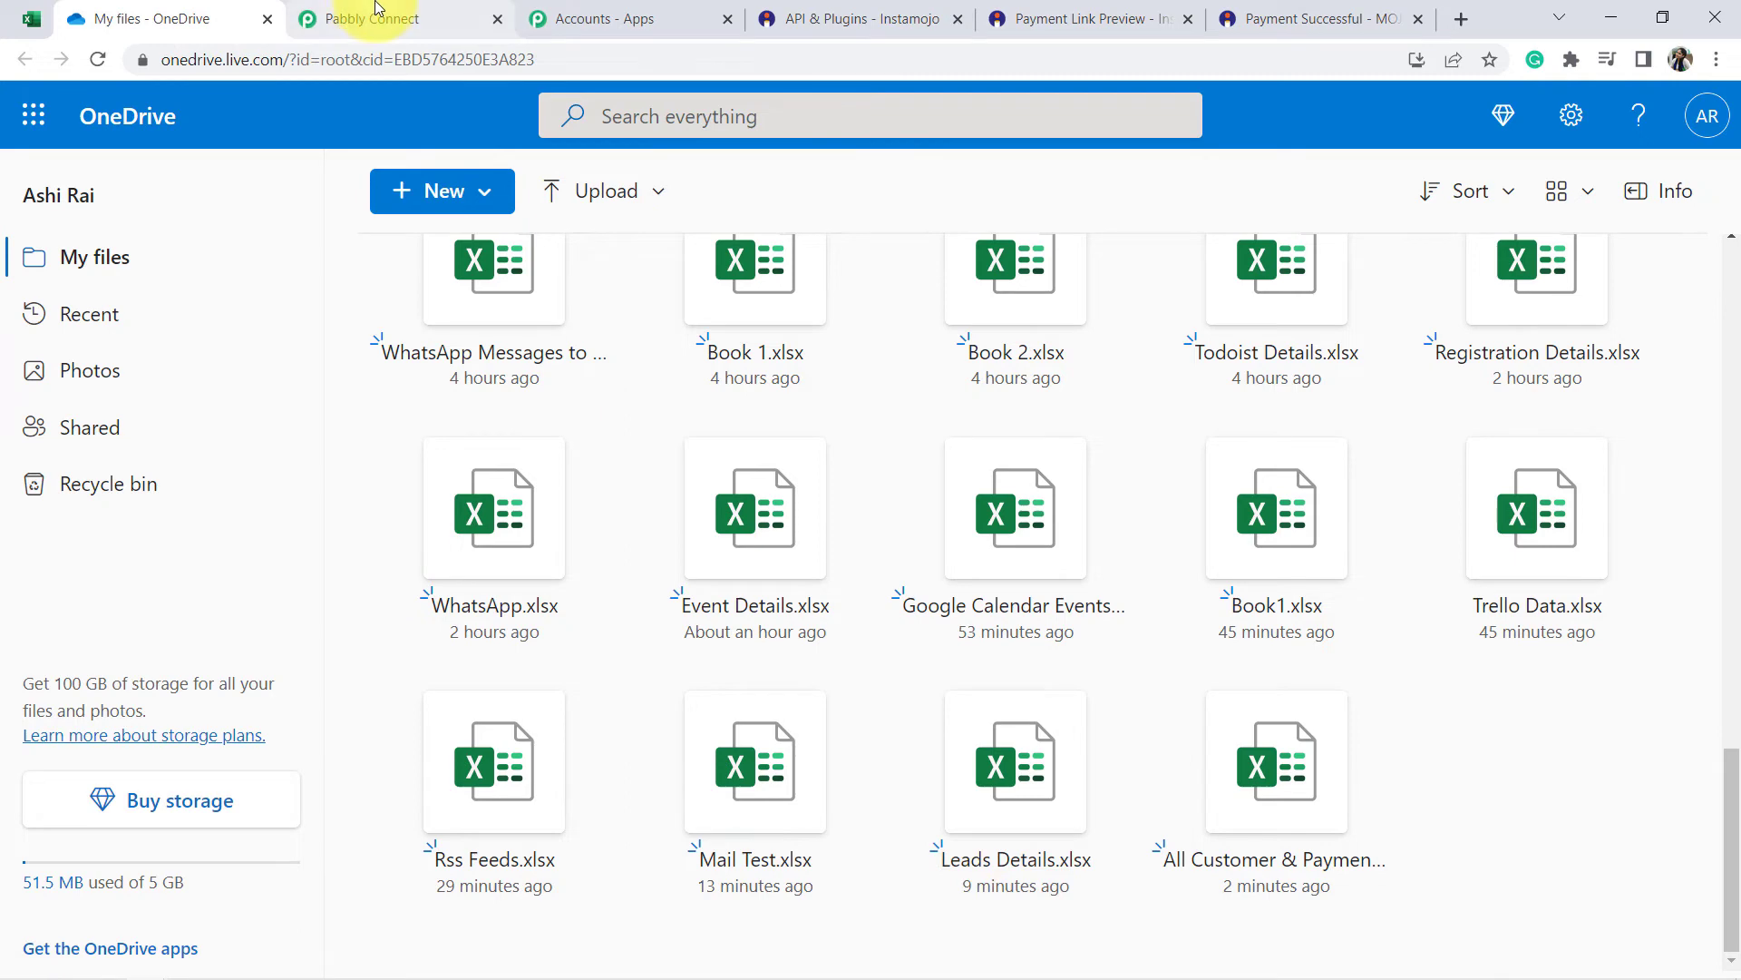
left_click(380, 7)
scroll(312, 477, "down", 2)
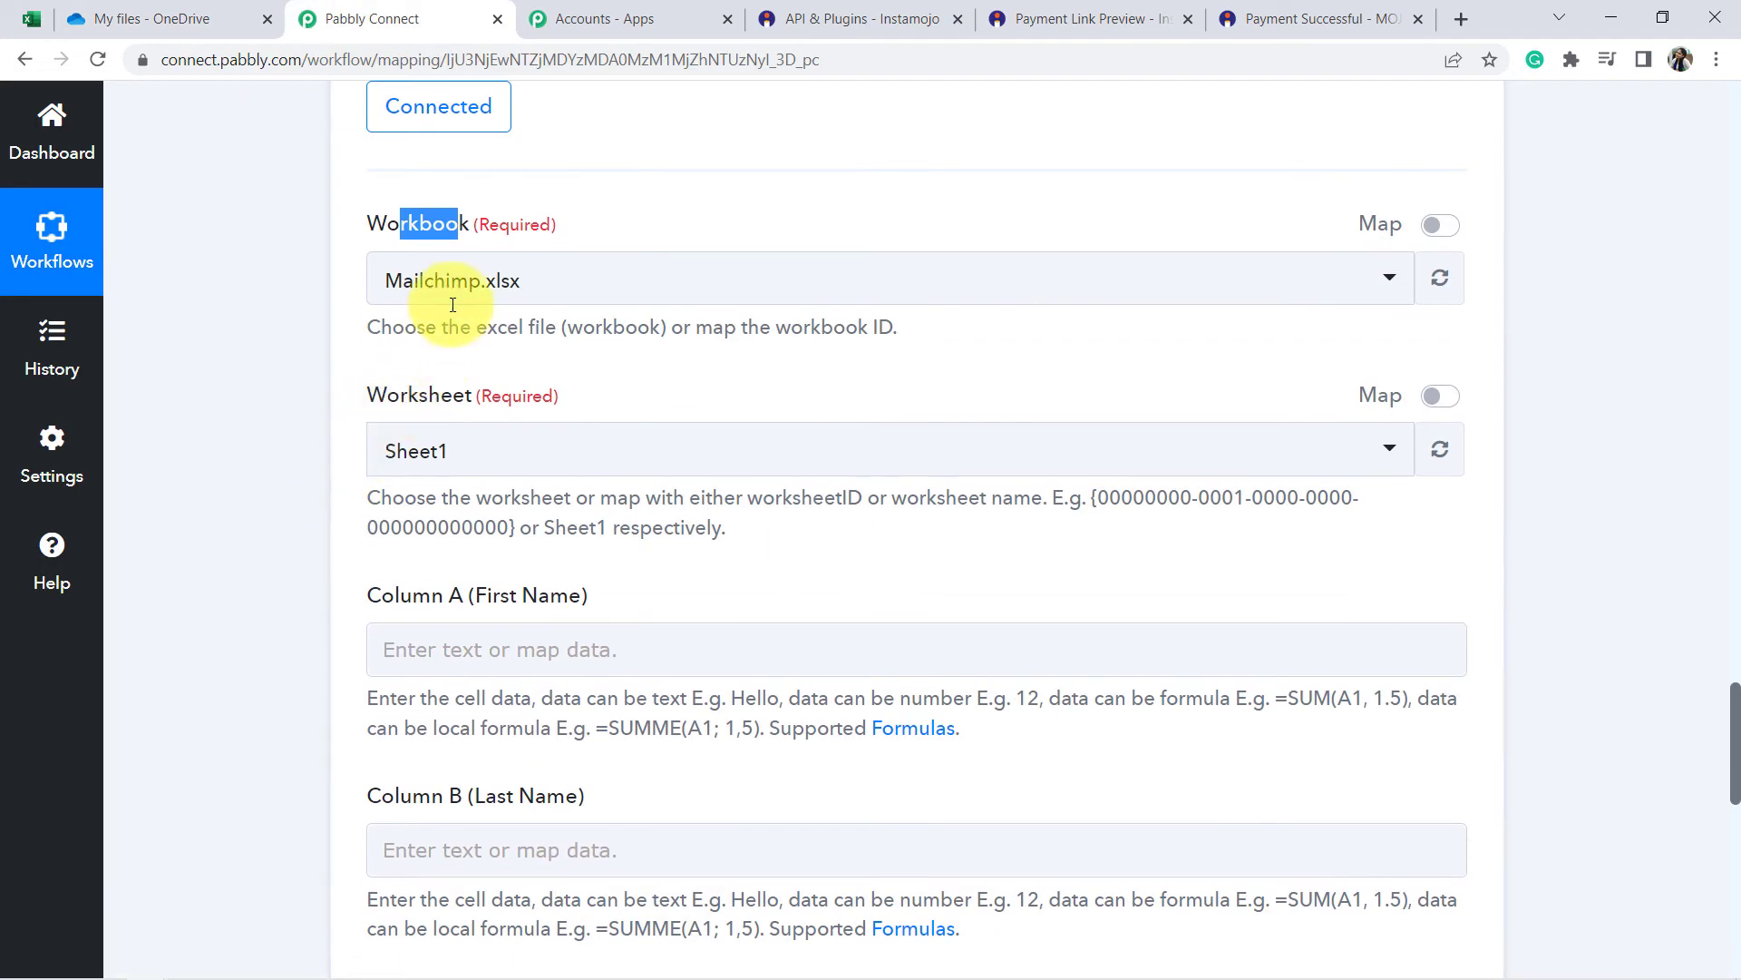
Select All Customer & Payment Details.xlsx from the Workbook list after checking its name in Excel.
left_click(453, 288)
scroll(458, 309, "up", 3)
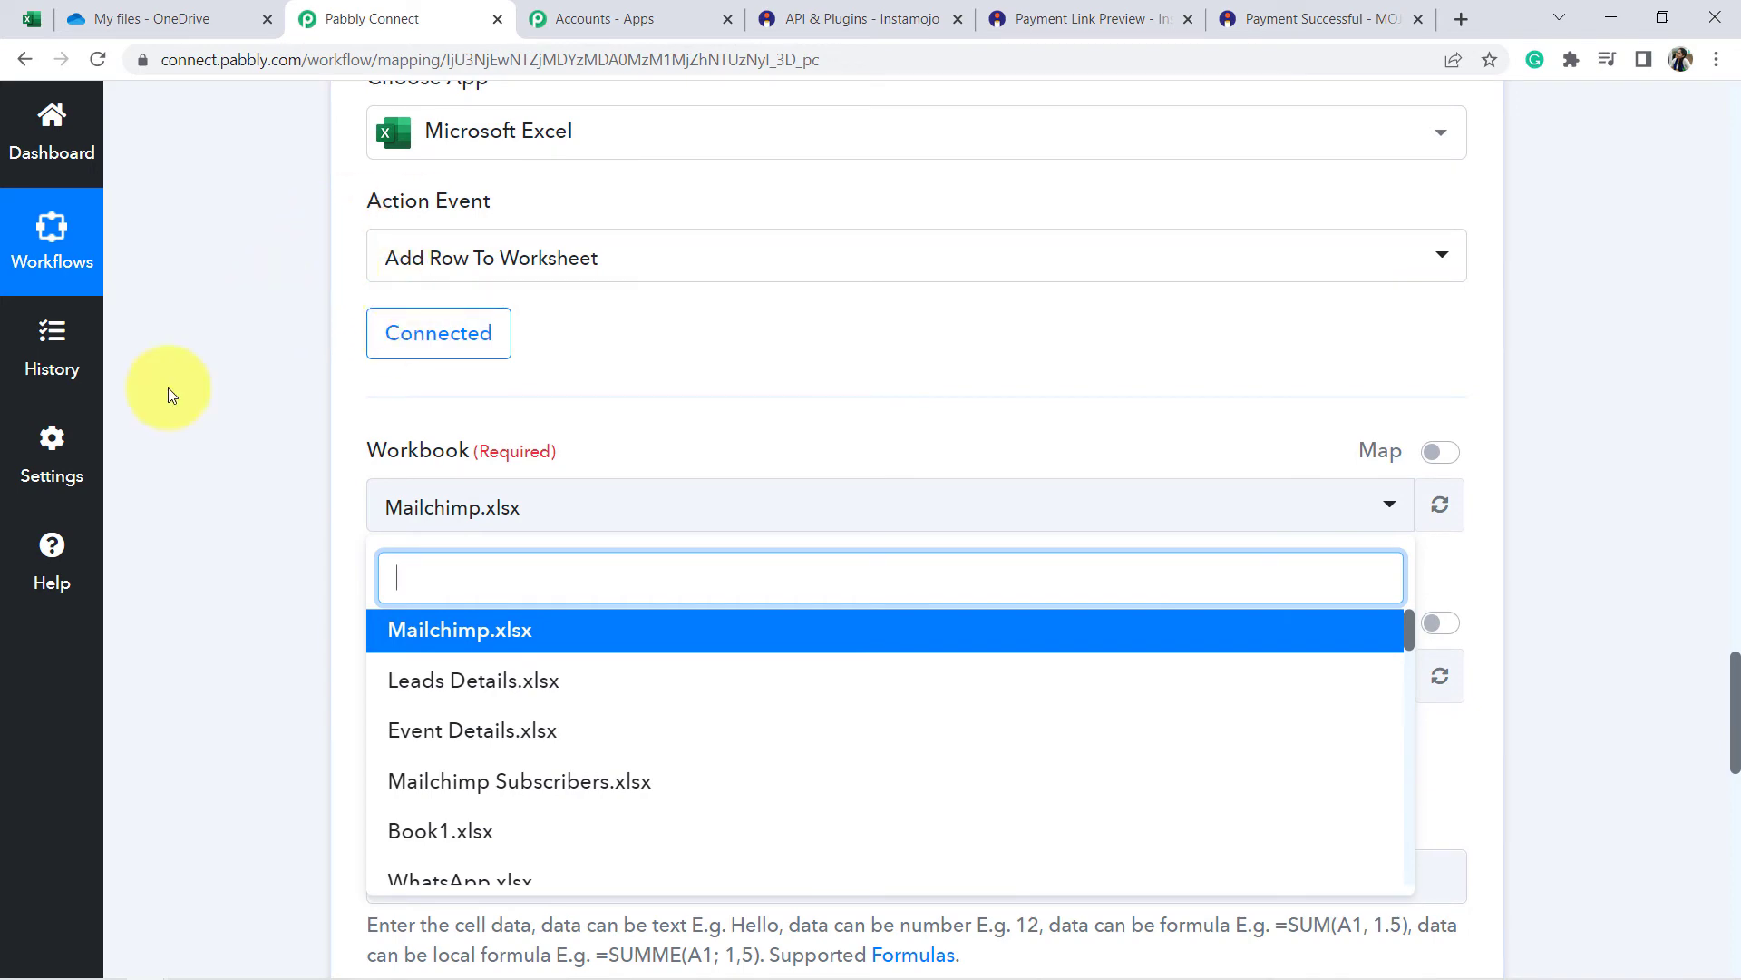
scroll(163, 453, "down", 3)
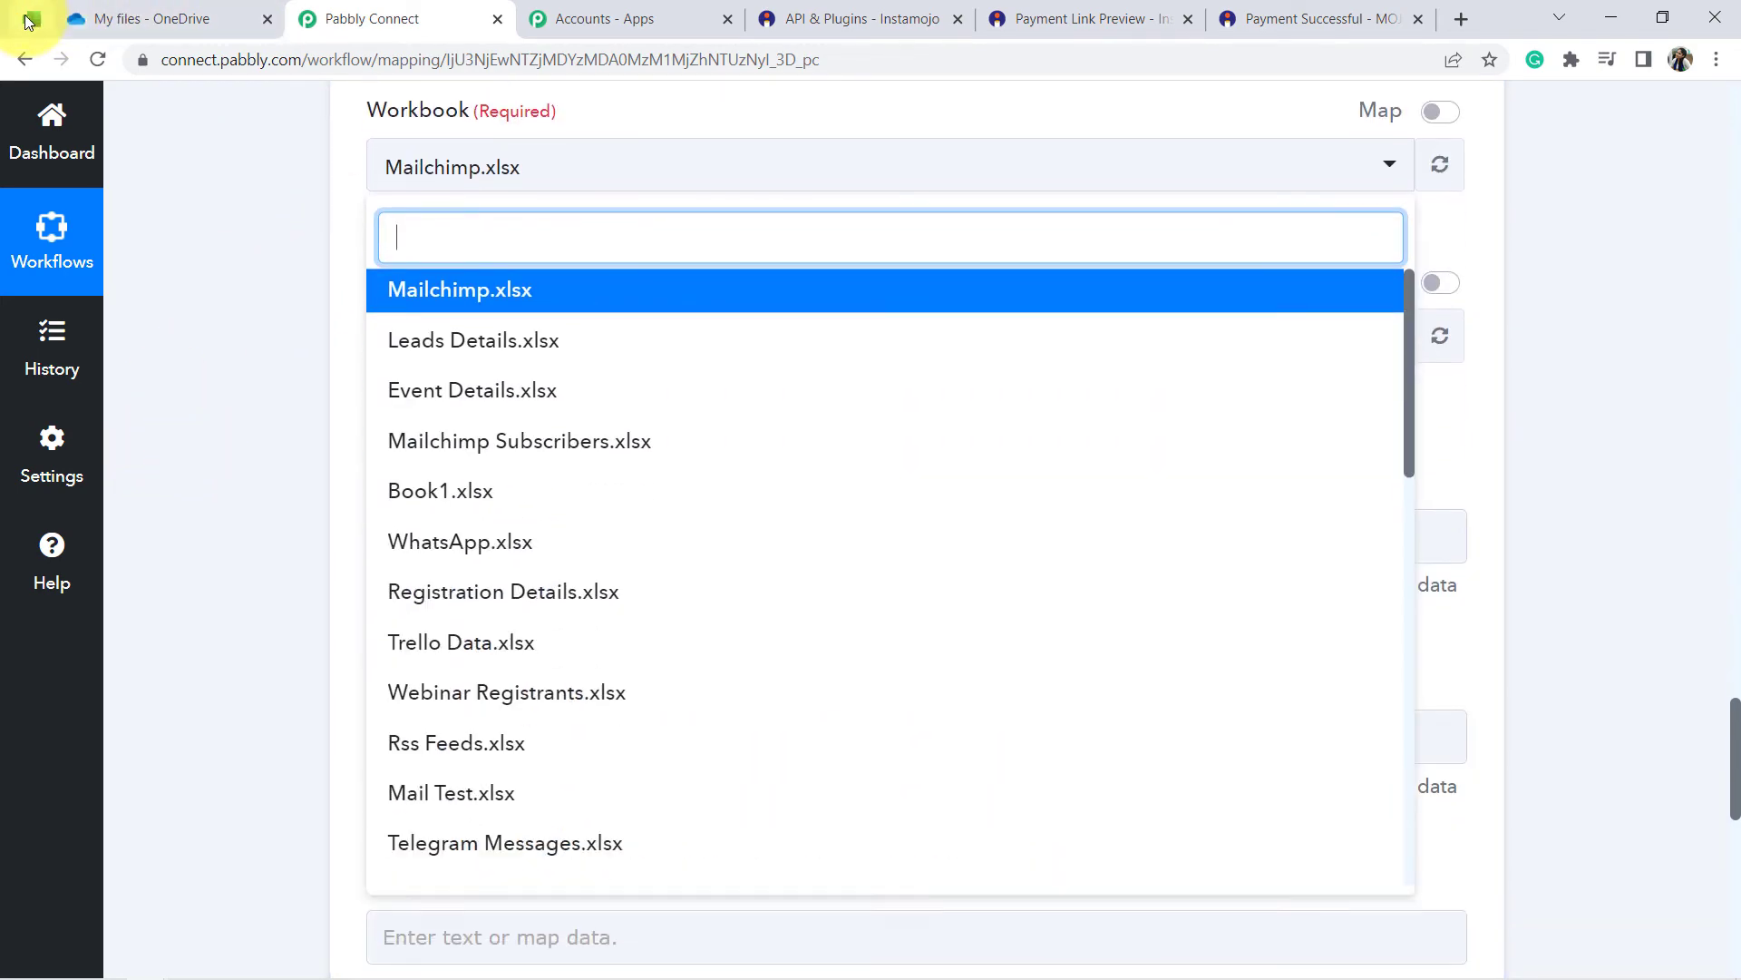
left_click(32, 20)
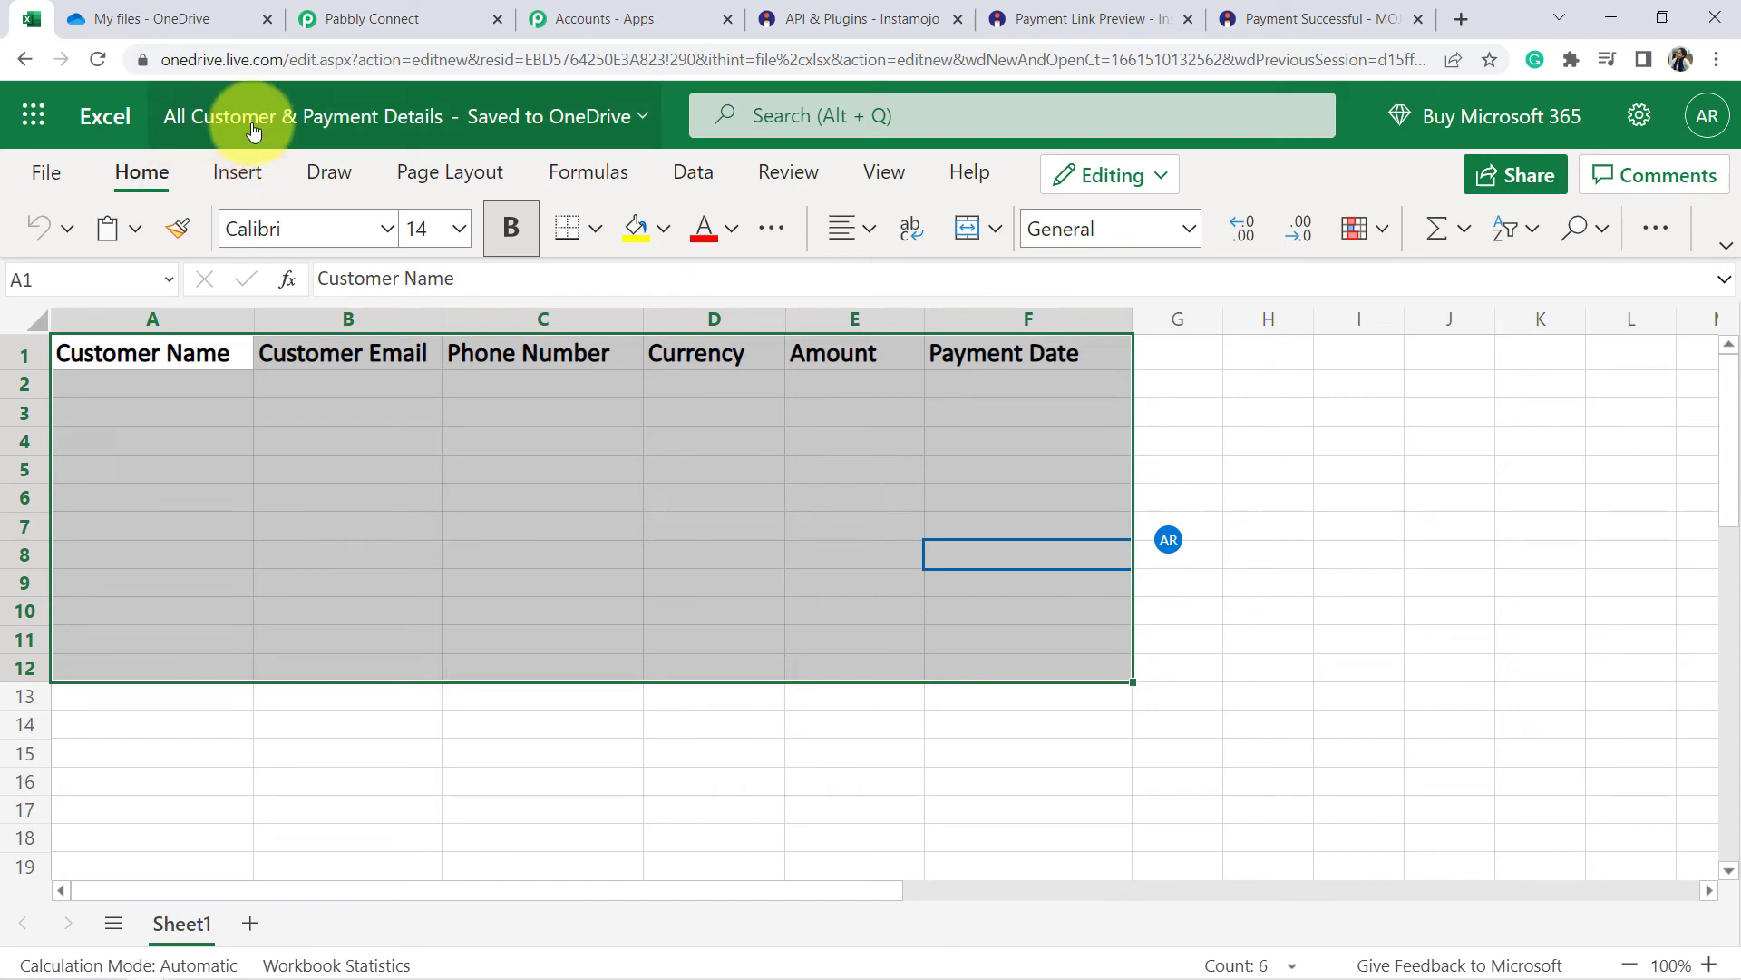
left_click(399, 18)
scroll(473, 426, "down", 15)
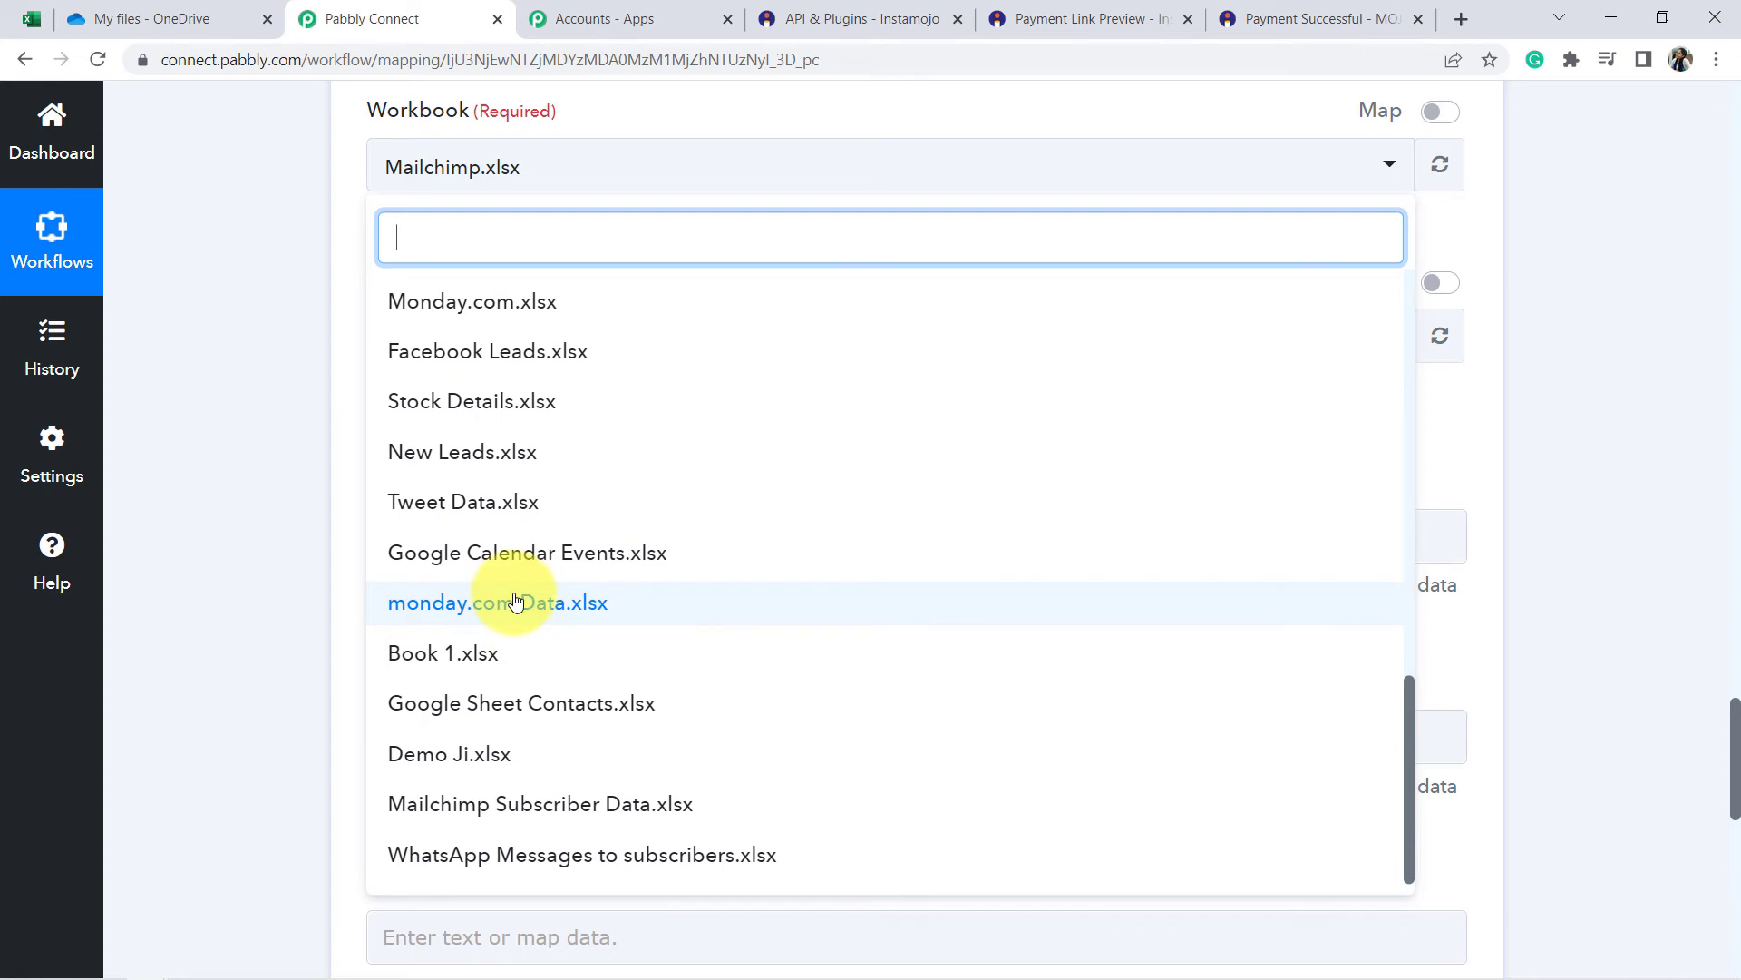
scroll(515, 616, "up", 4)
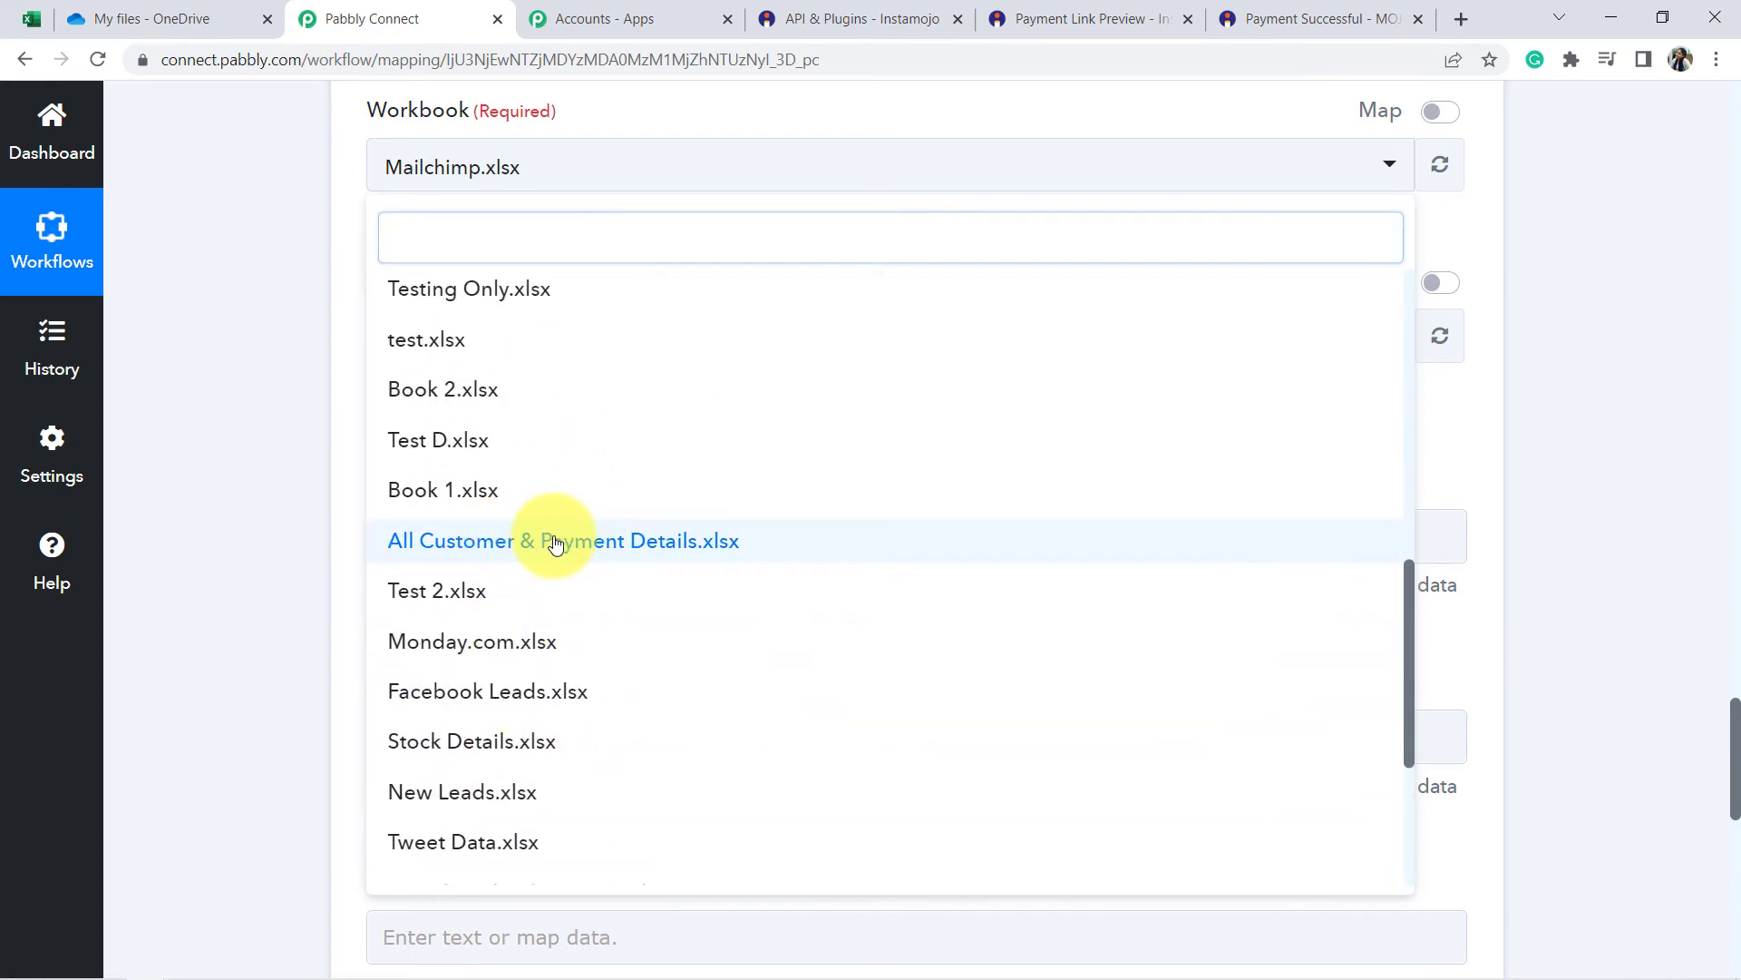
left_click(556, 543)
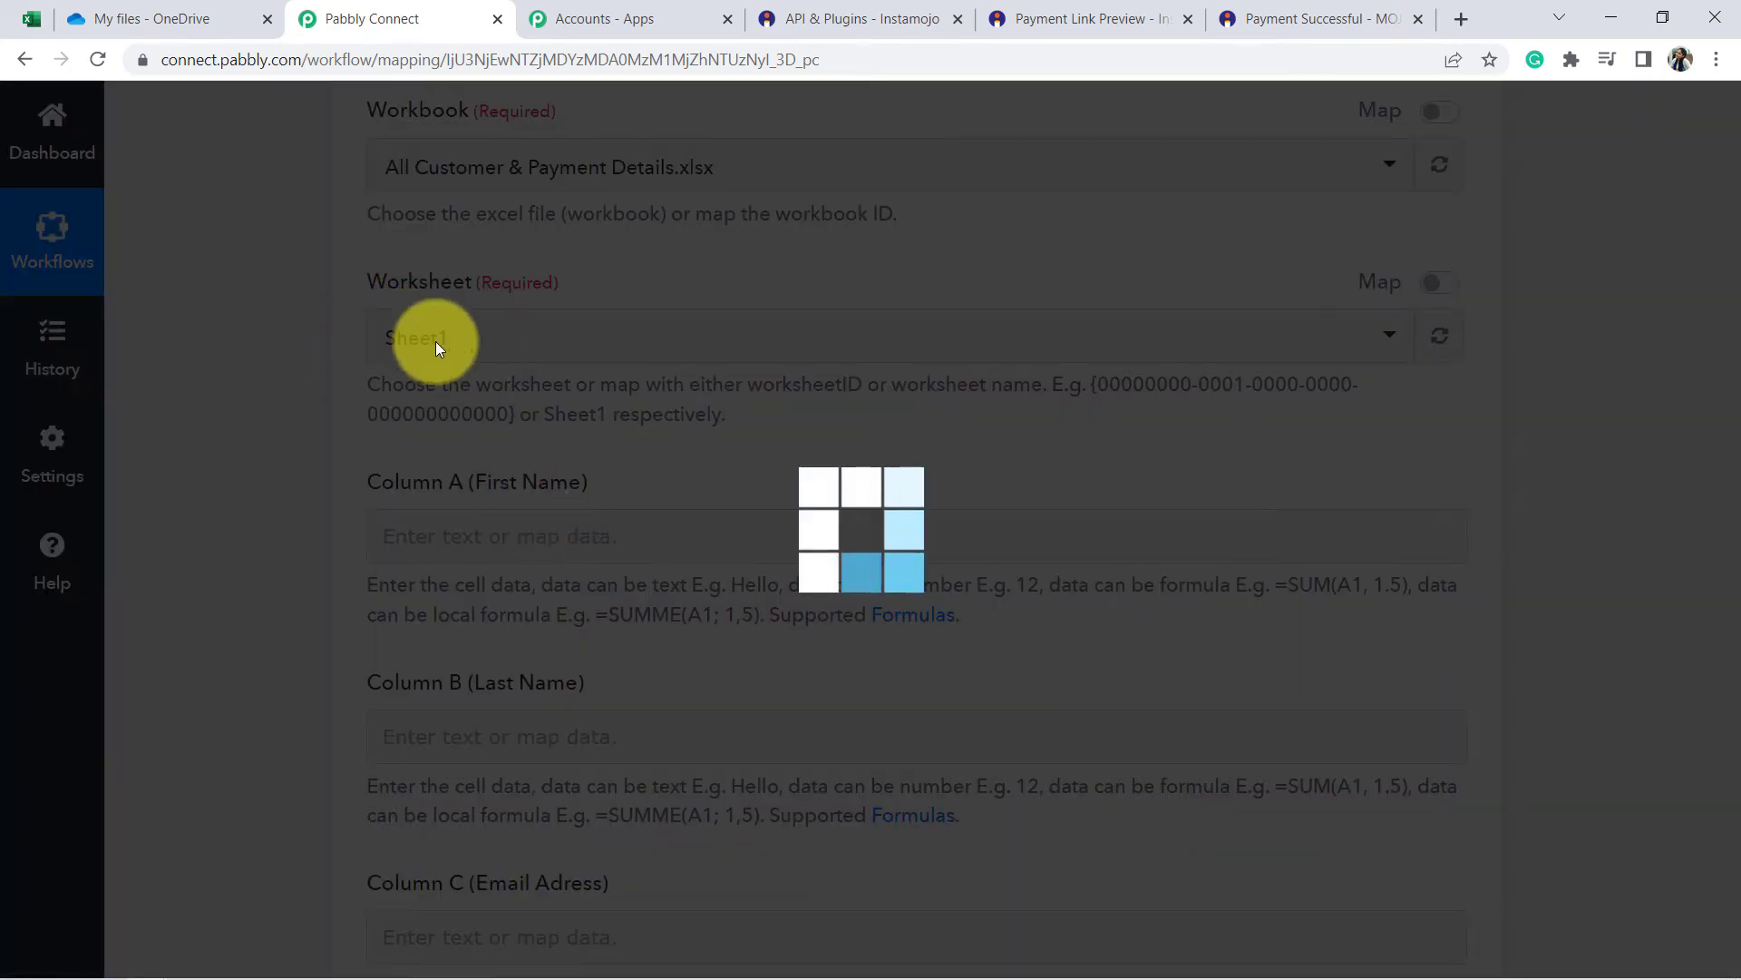
Confirm the worksheet is Sheet1 and scroll through the loaded column fields.
left_click(31, 18)
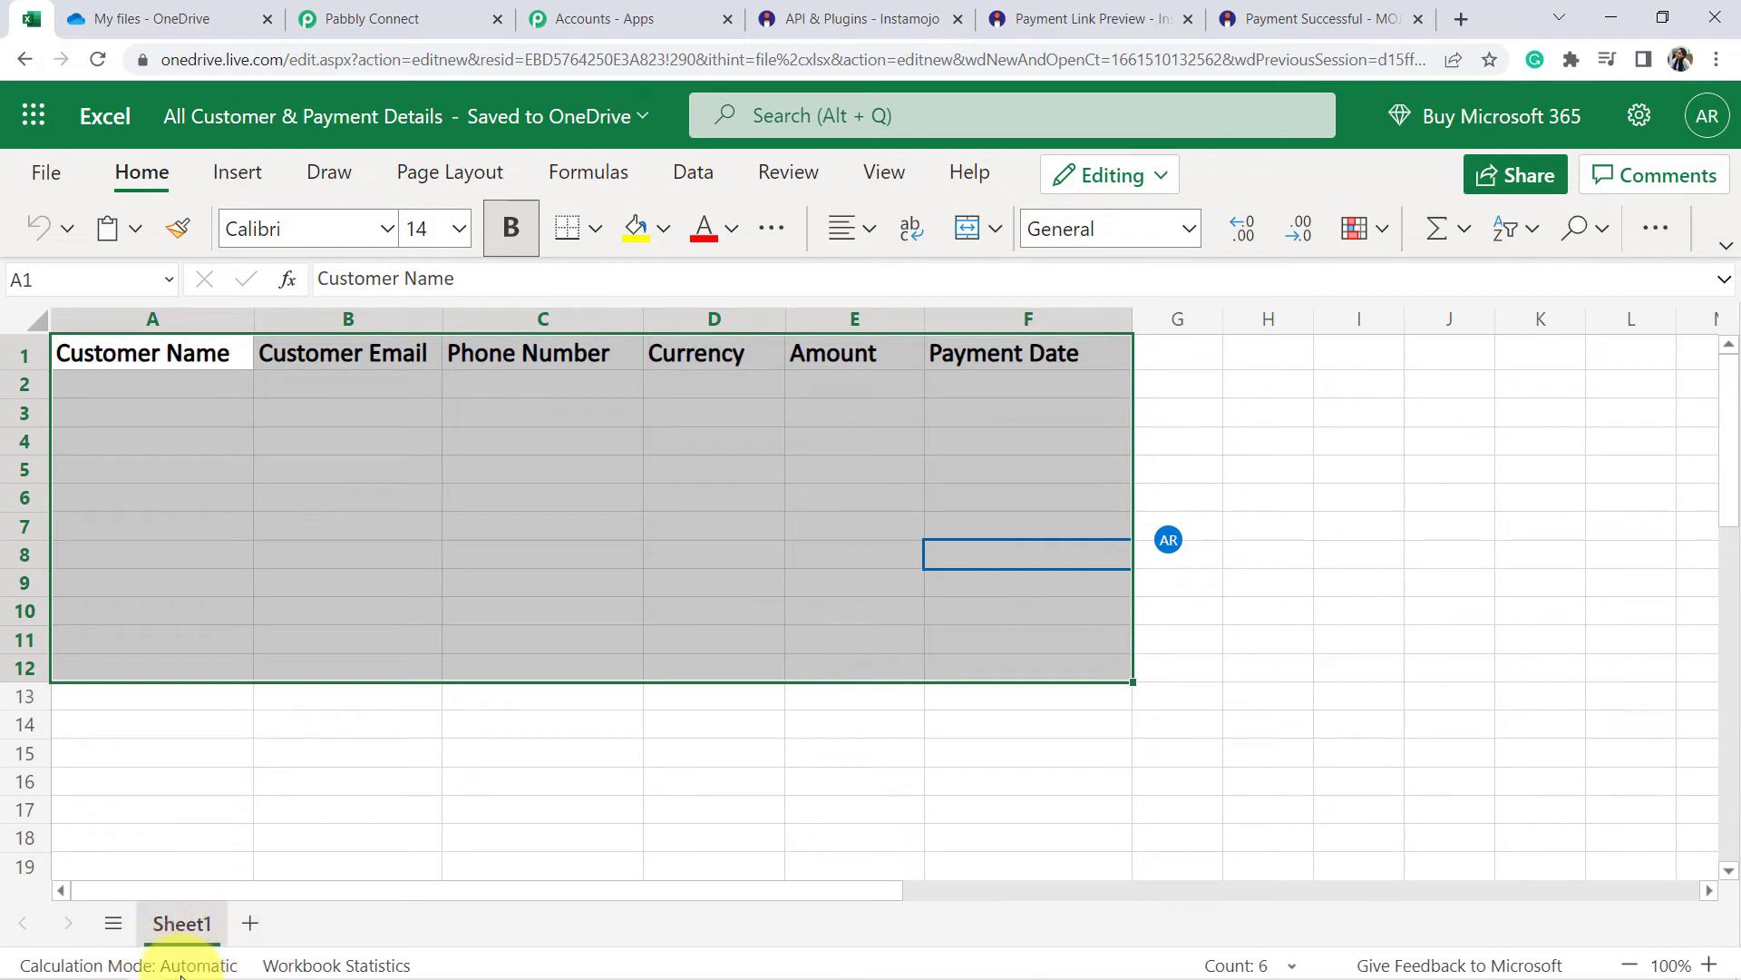
left_click(378, 19)
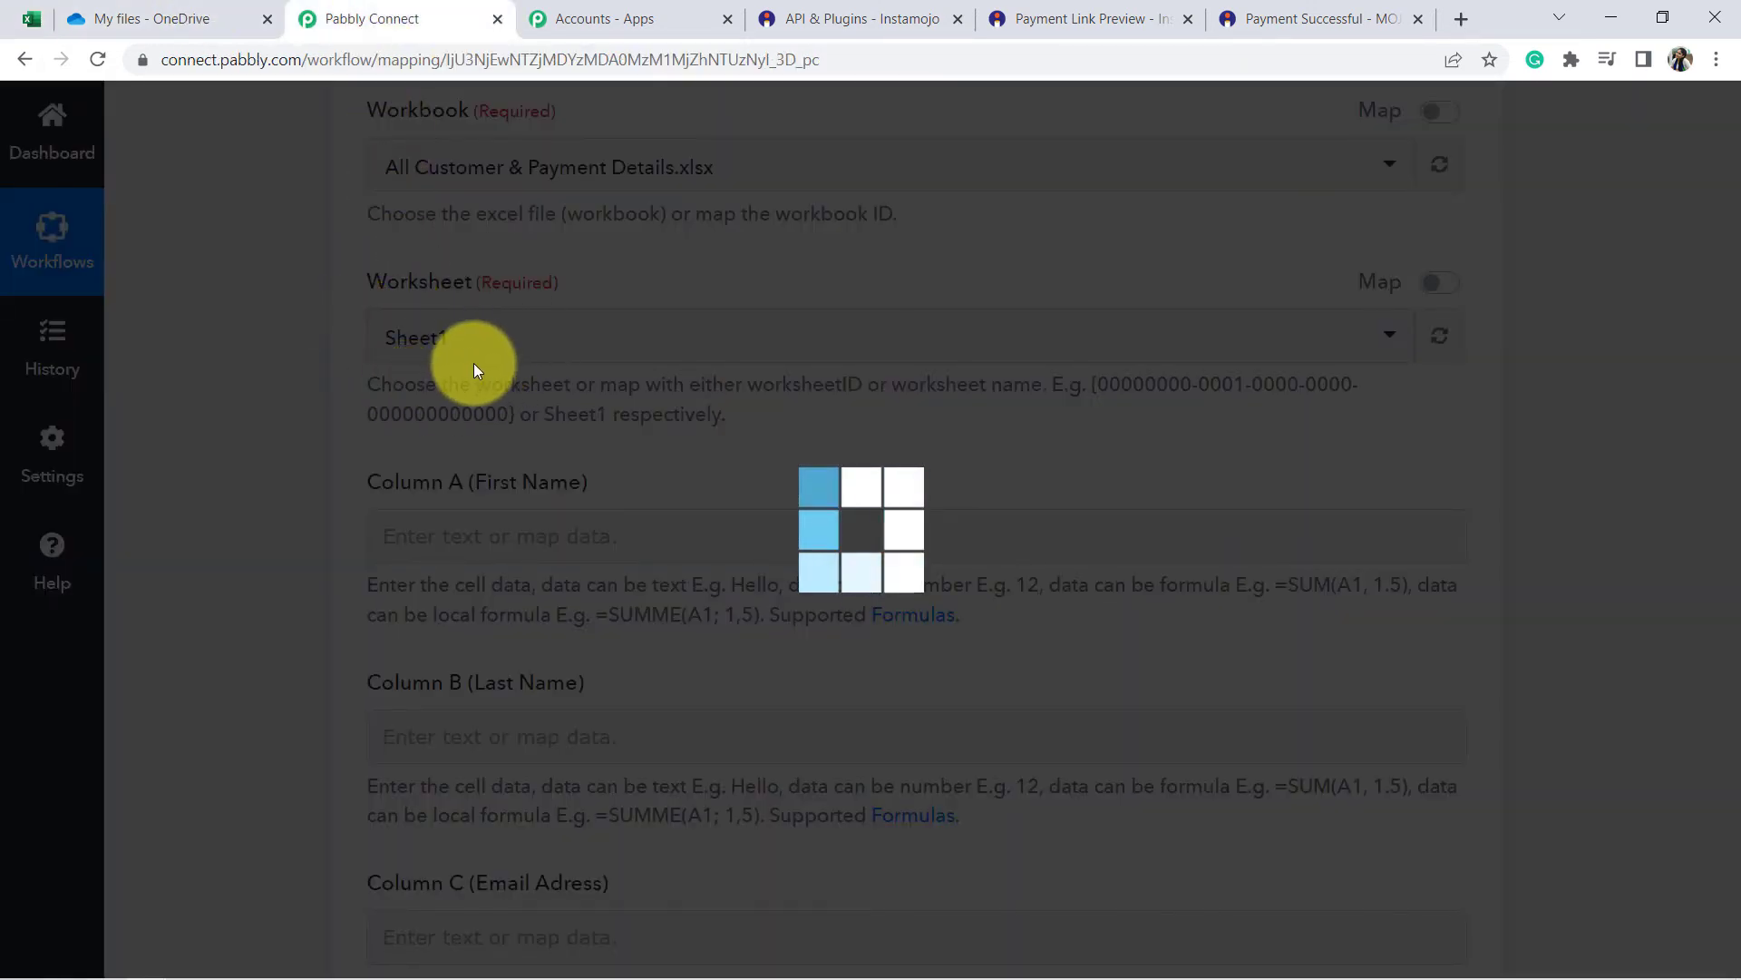
scroll(473, 363, "down", 1)
left_click_drag(390, 362, 454, 416)
scroll(454, 431, "down", 5)
scroll(451, 440, "down", 3)
scroll(424, 466, "up", 3)
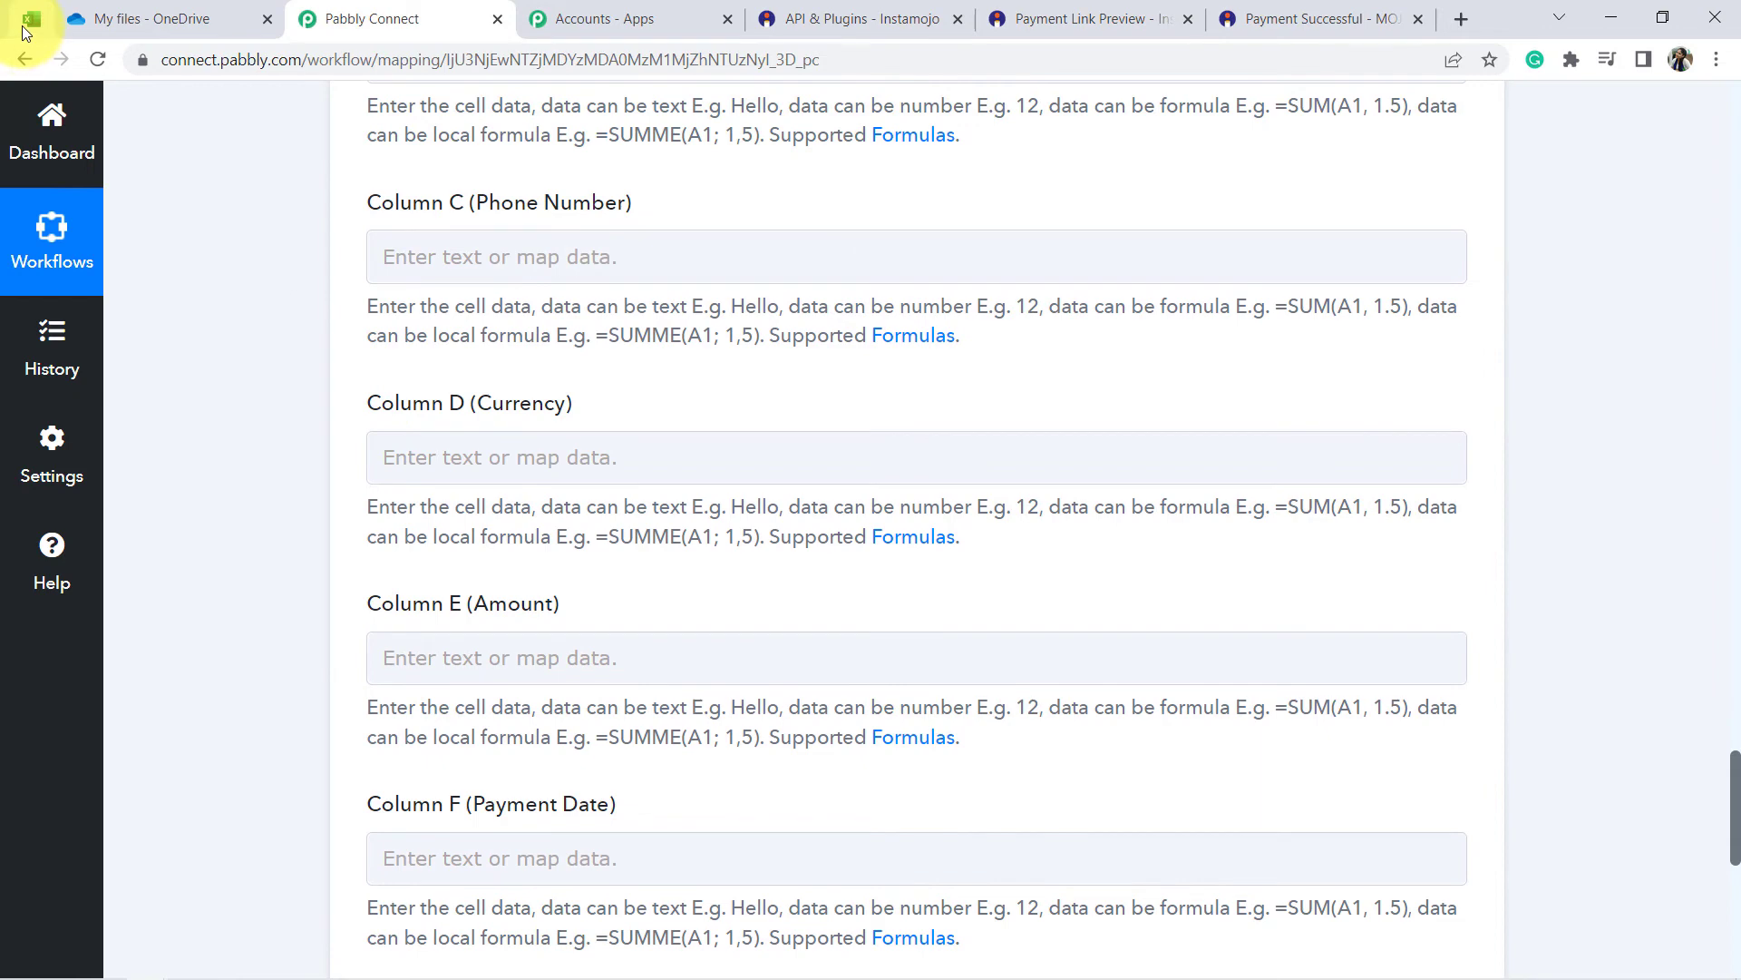
Compare the Excel column headers A through F with the workflow's column fields.
left_click(19, 30)
left_click(347, 478)
left_click_drag(182, 318, 997, 349)
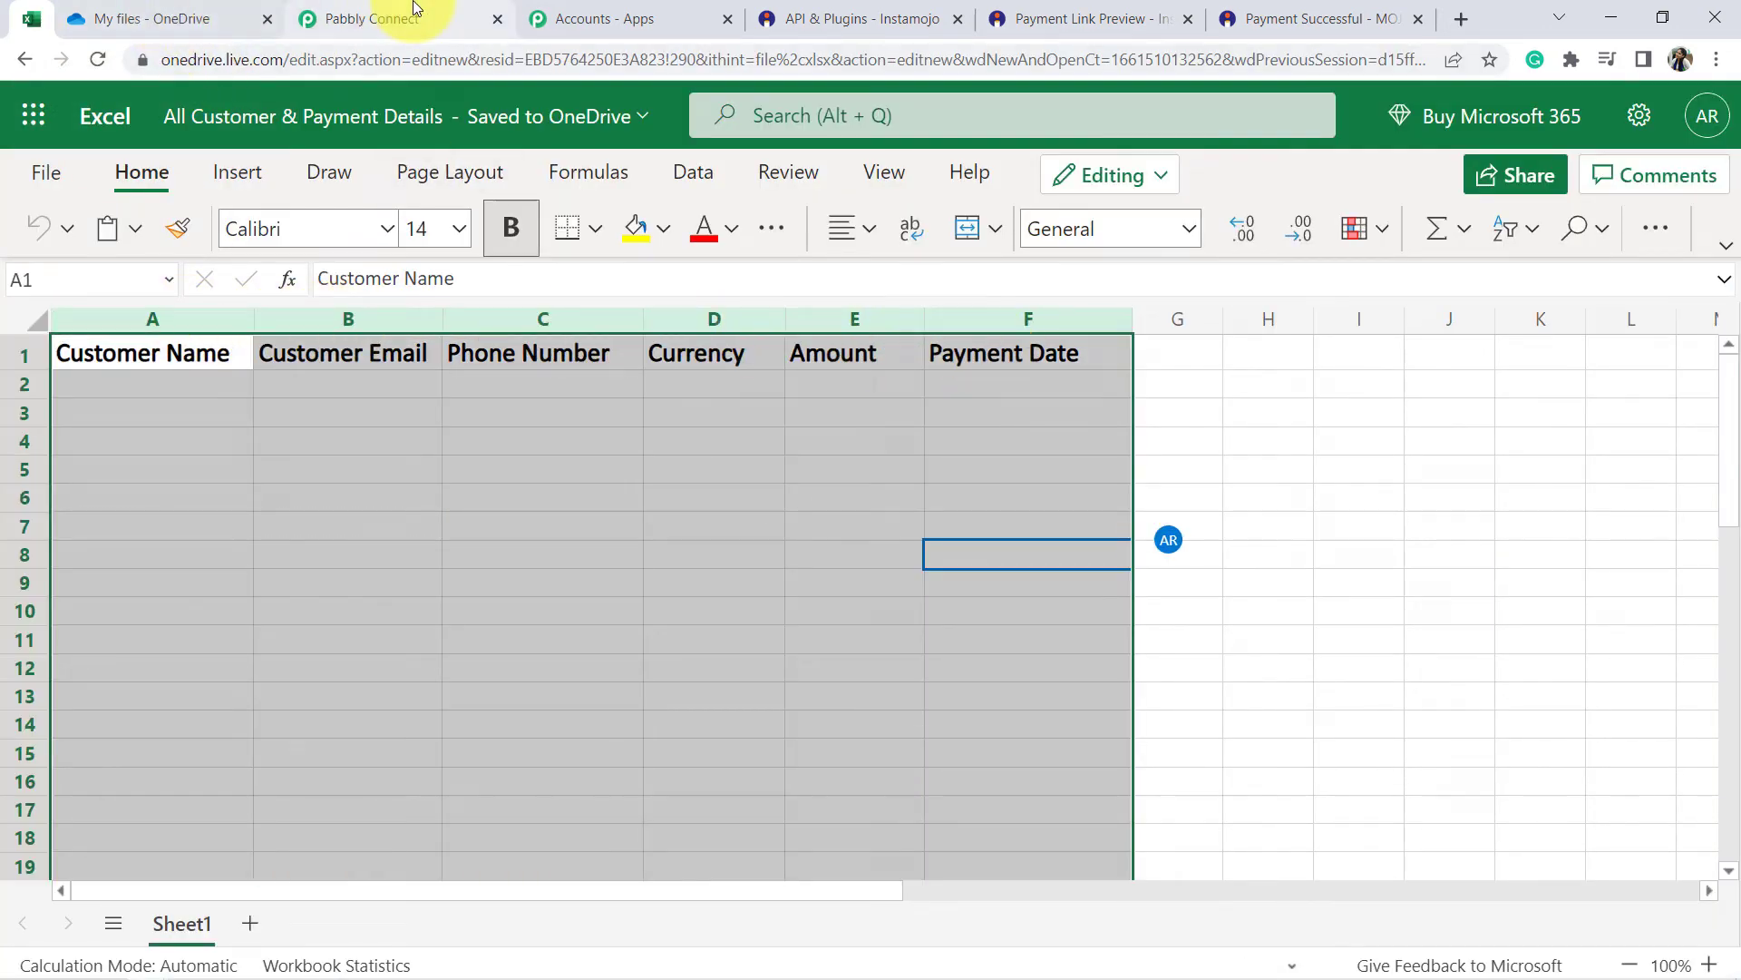
left_click(414, 9)
scroll(299, 381, "up", 4)
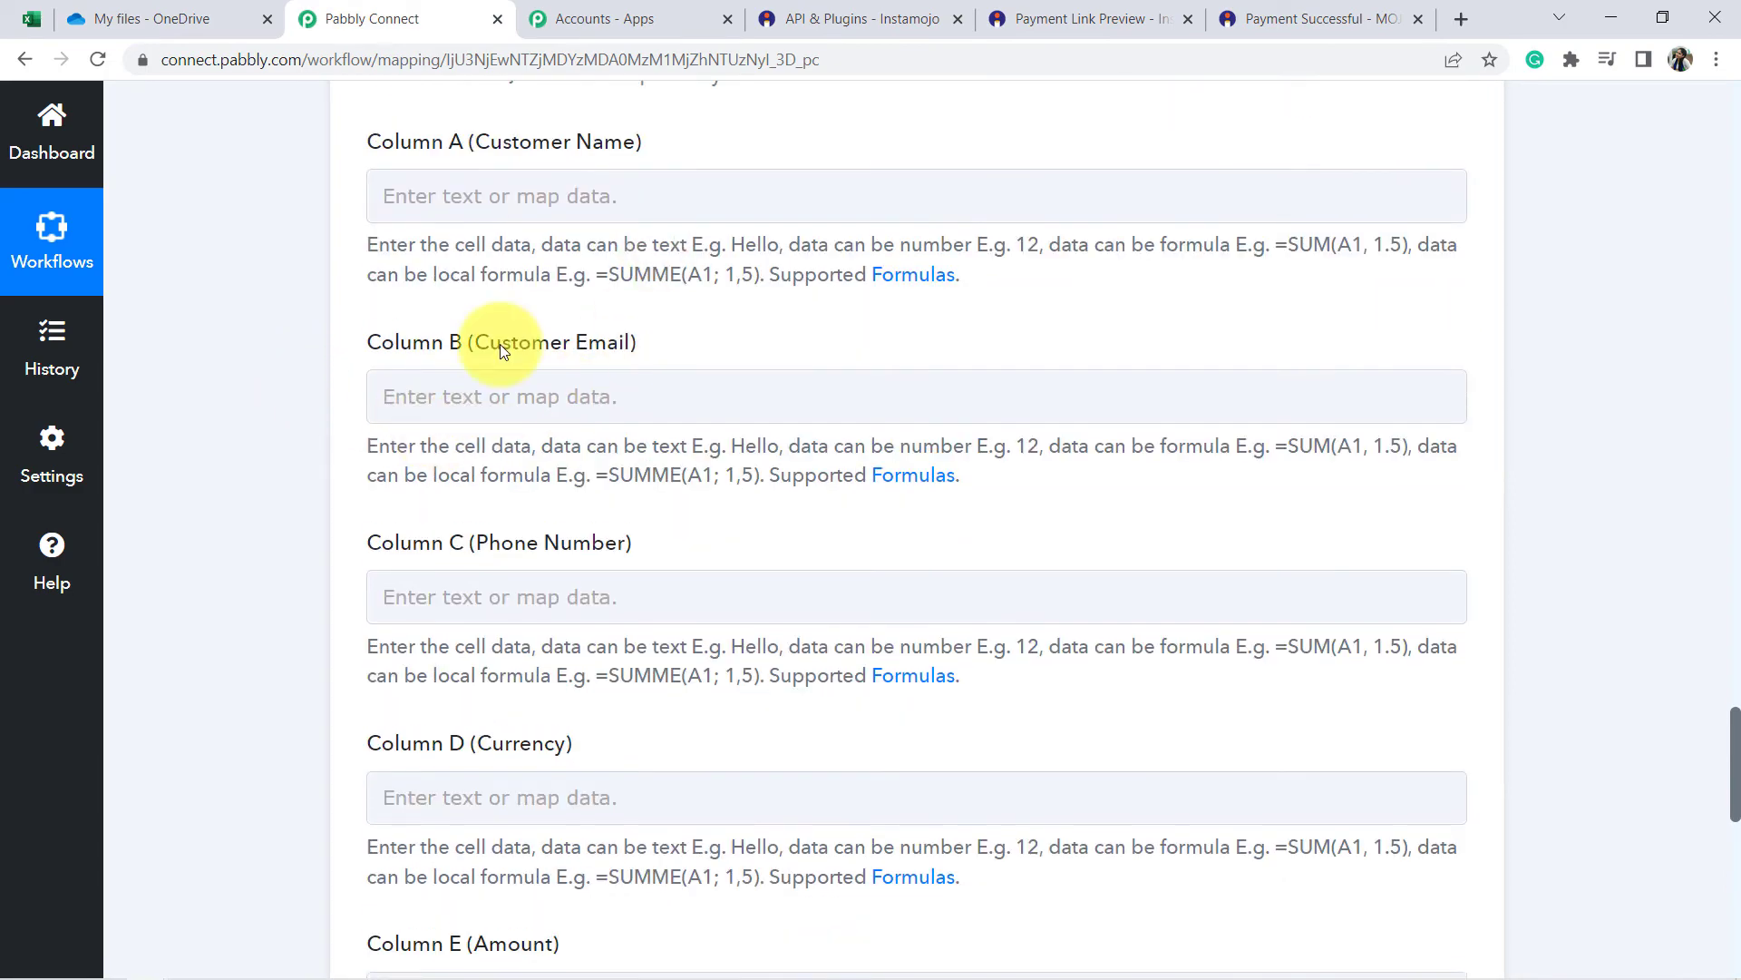
scroll(544, 291, "down", 1)
scroll(536, 404, "up", 4)
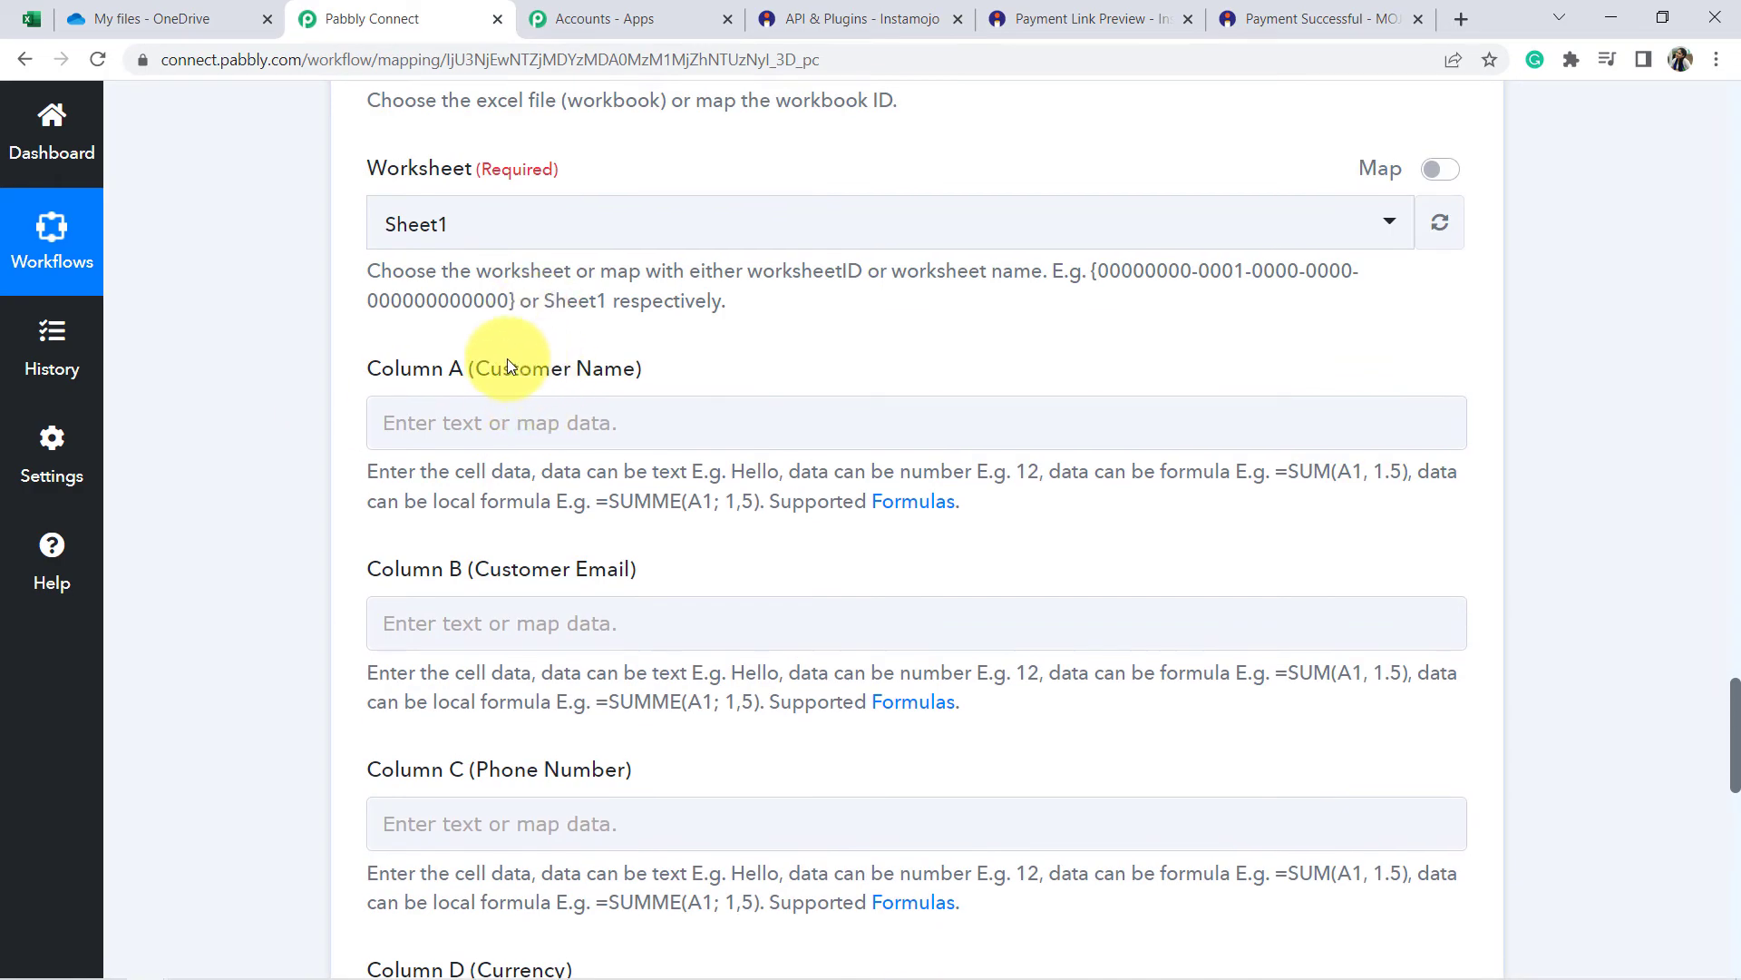
left_click_drag(550, 368, 585, 361)
left_click(584, 361)
Map the Get Payment Details buyer name into Column A (Customer Name).
left_click(506, 420)
scroll(536, 311, "down", 3)
scroll(863, 264, "up", 17)
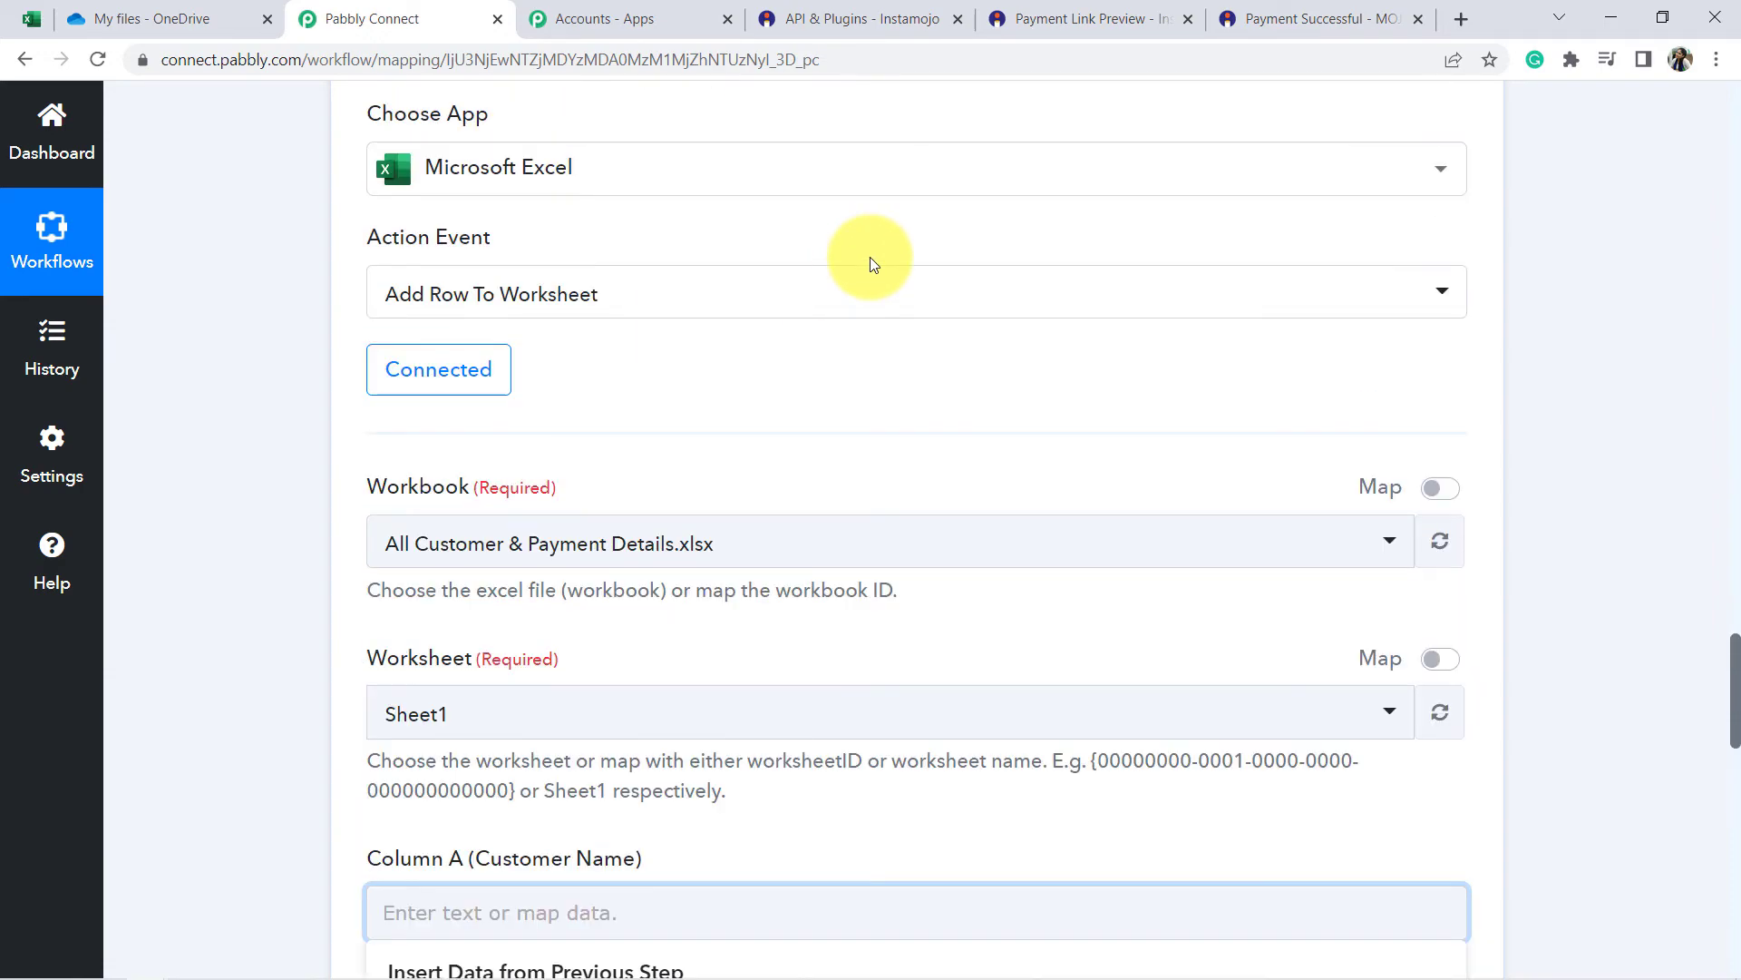
scroll(1055, 262, "up", 4)
scroll(312, 525, "down", 13)
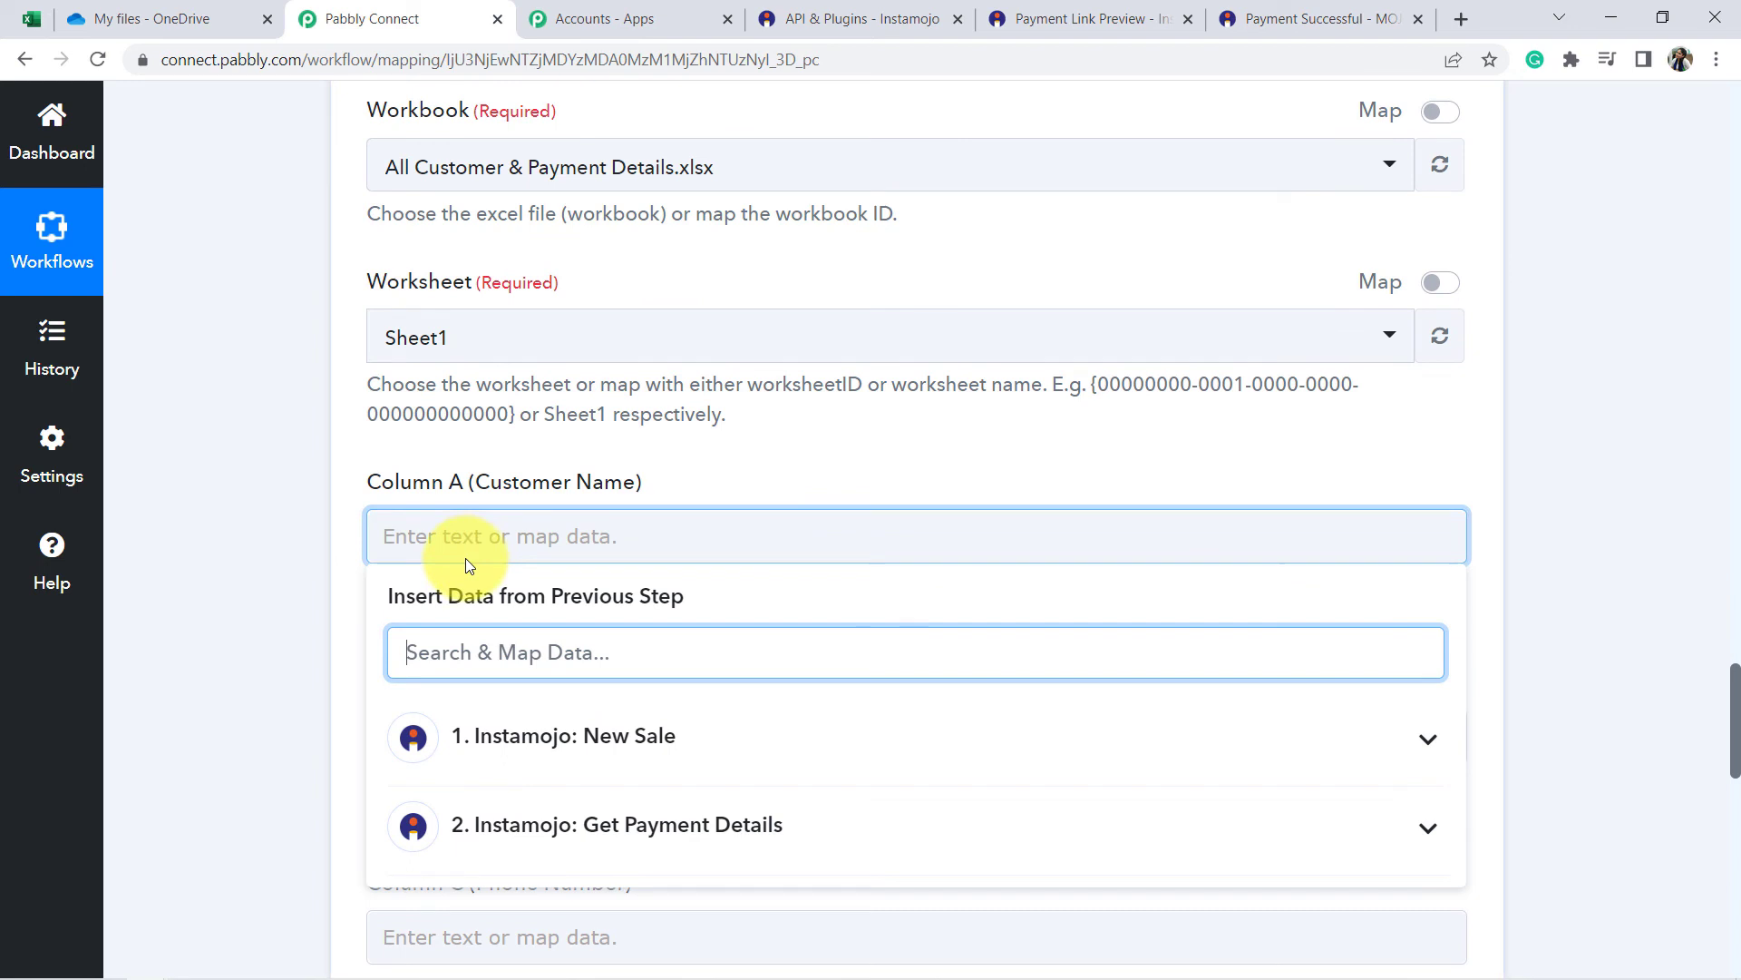
scroll(466, 567, "down", 4)
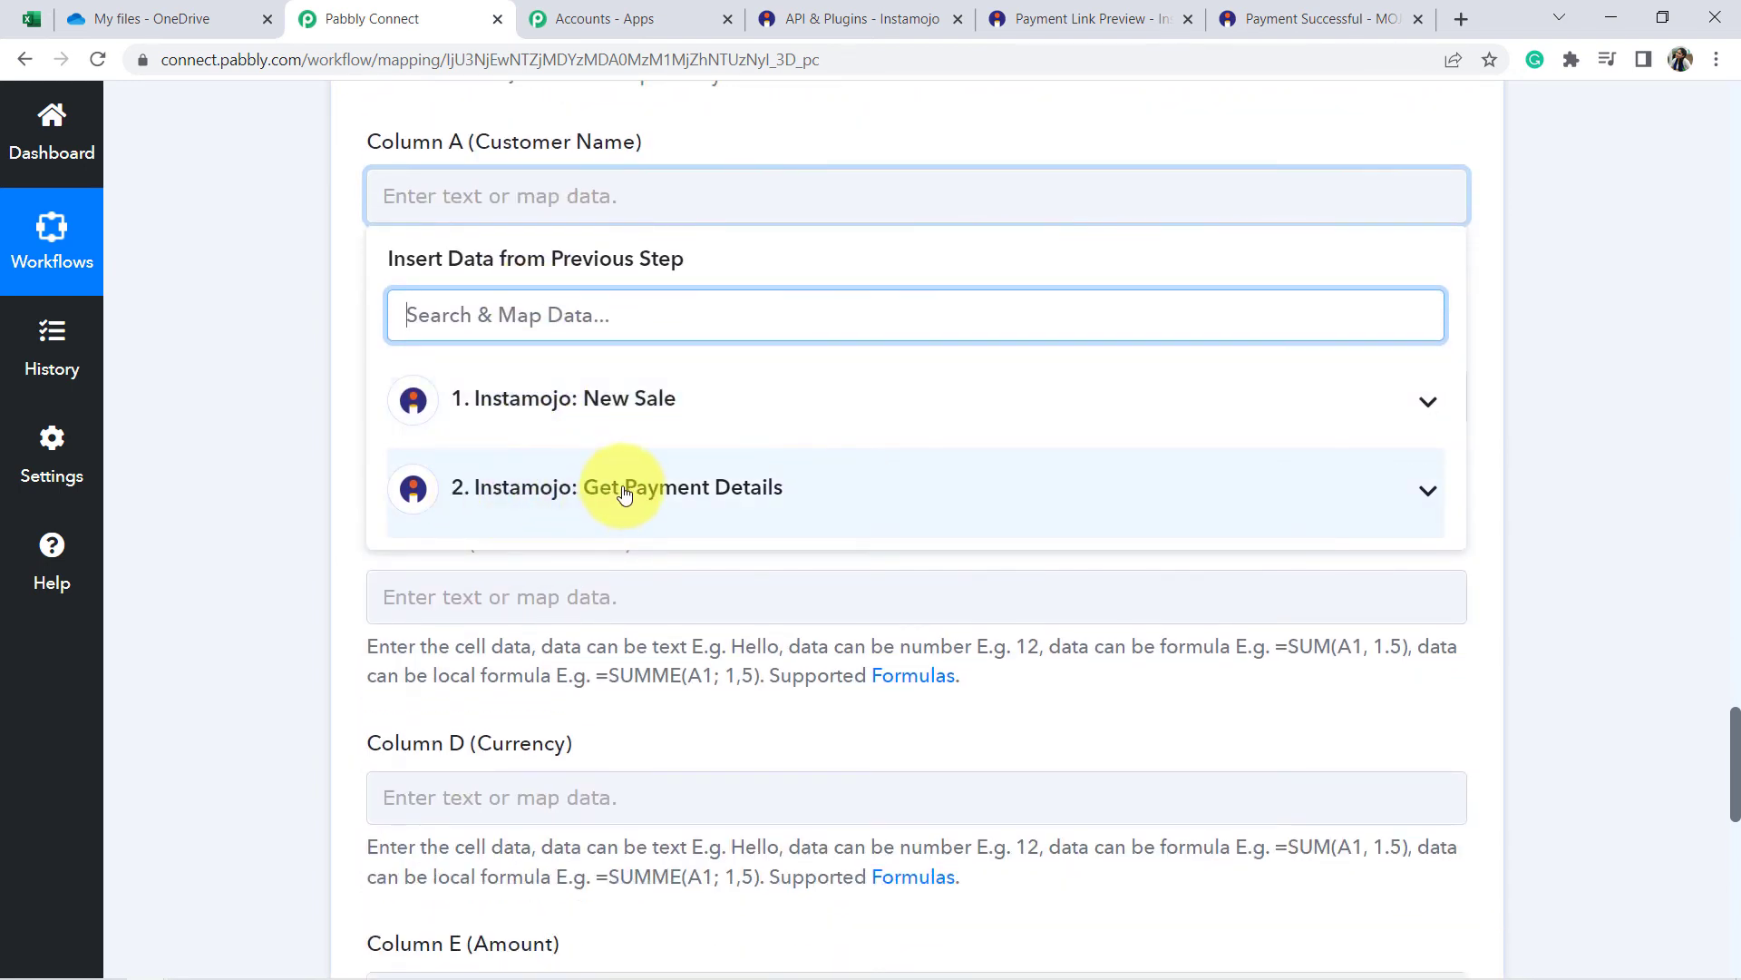
left_click(659, 492)
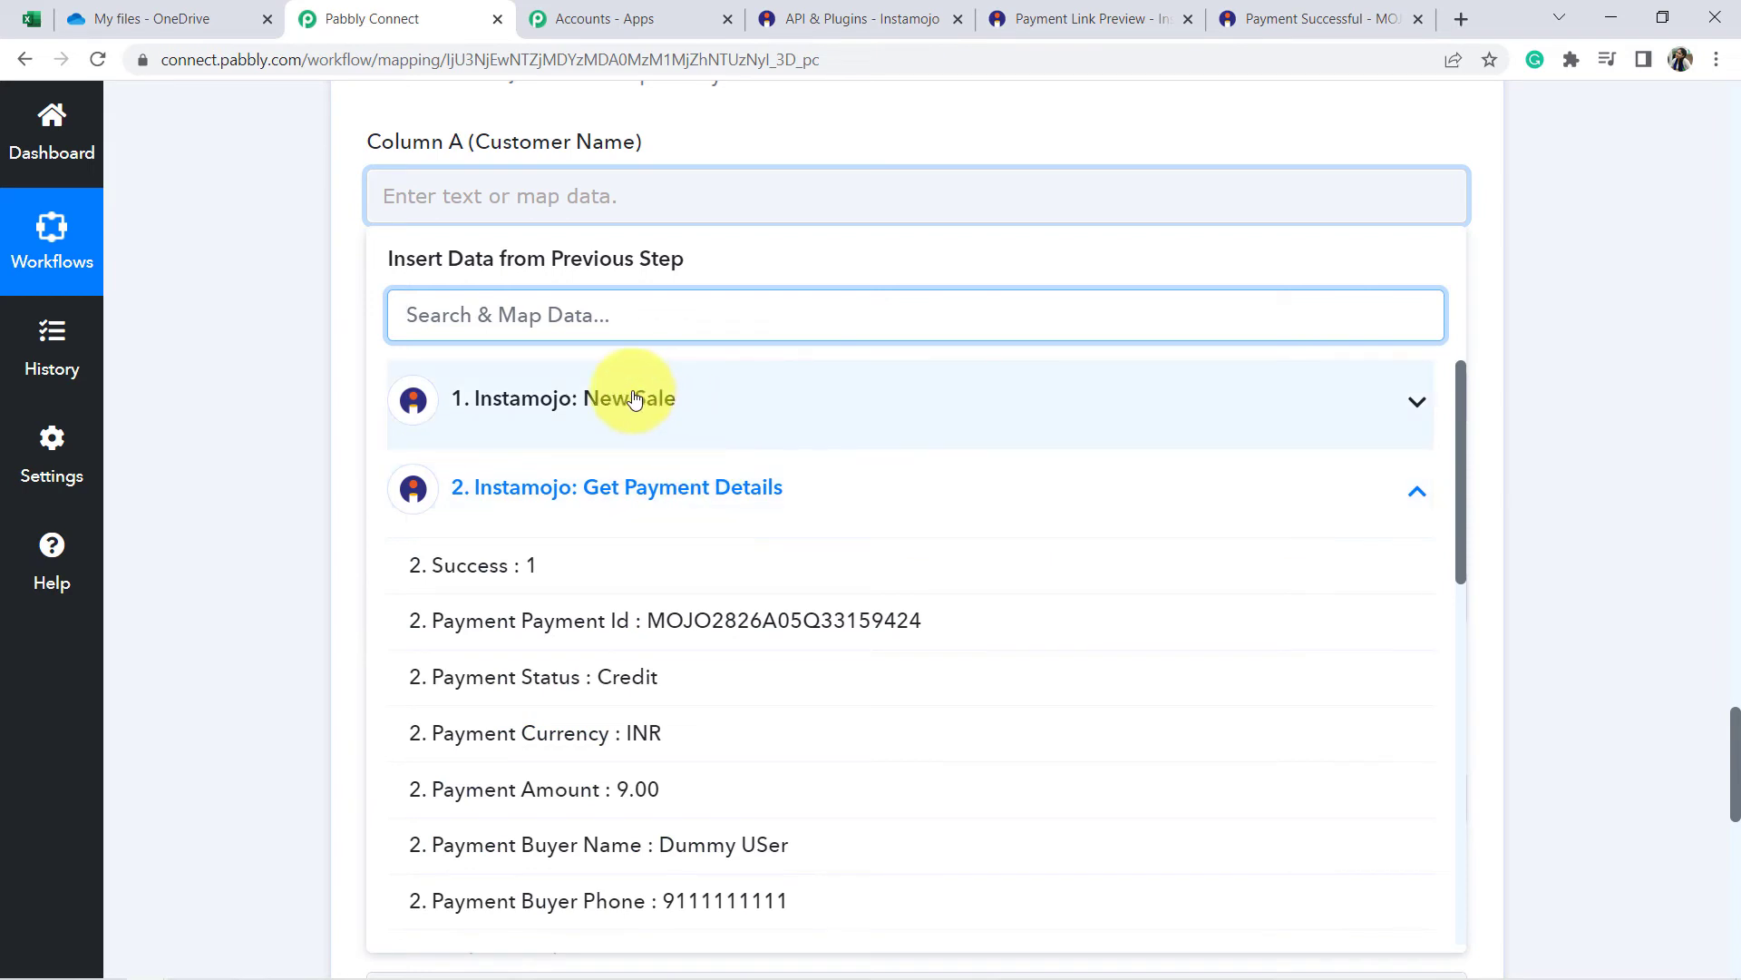
scroll(625, 396, "down", 1)
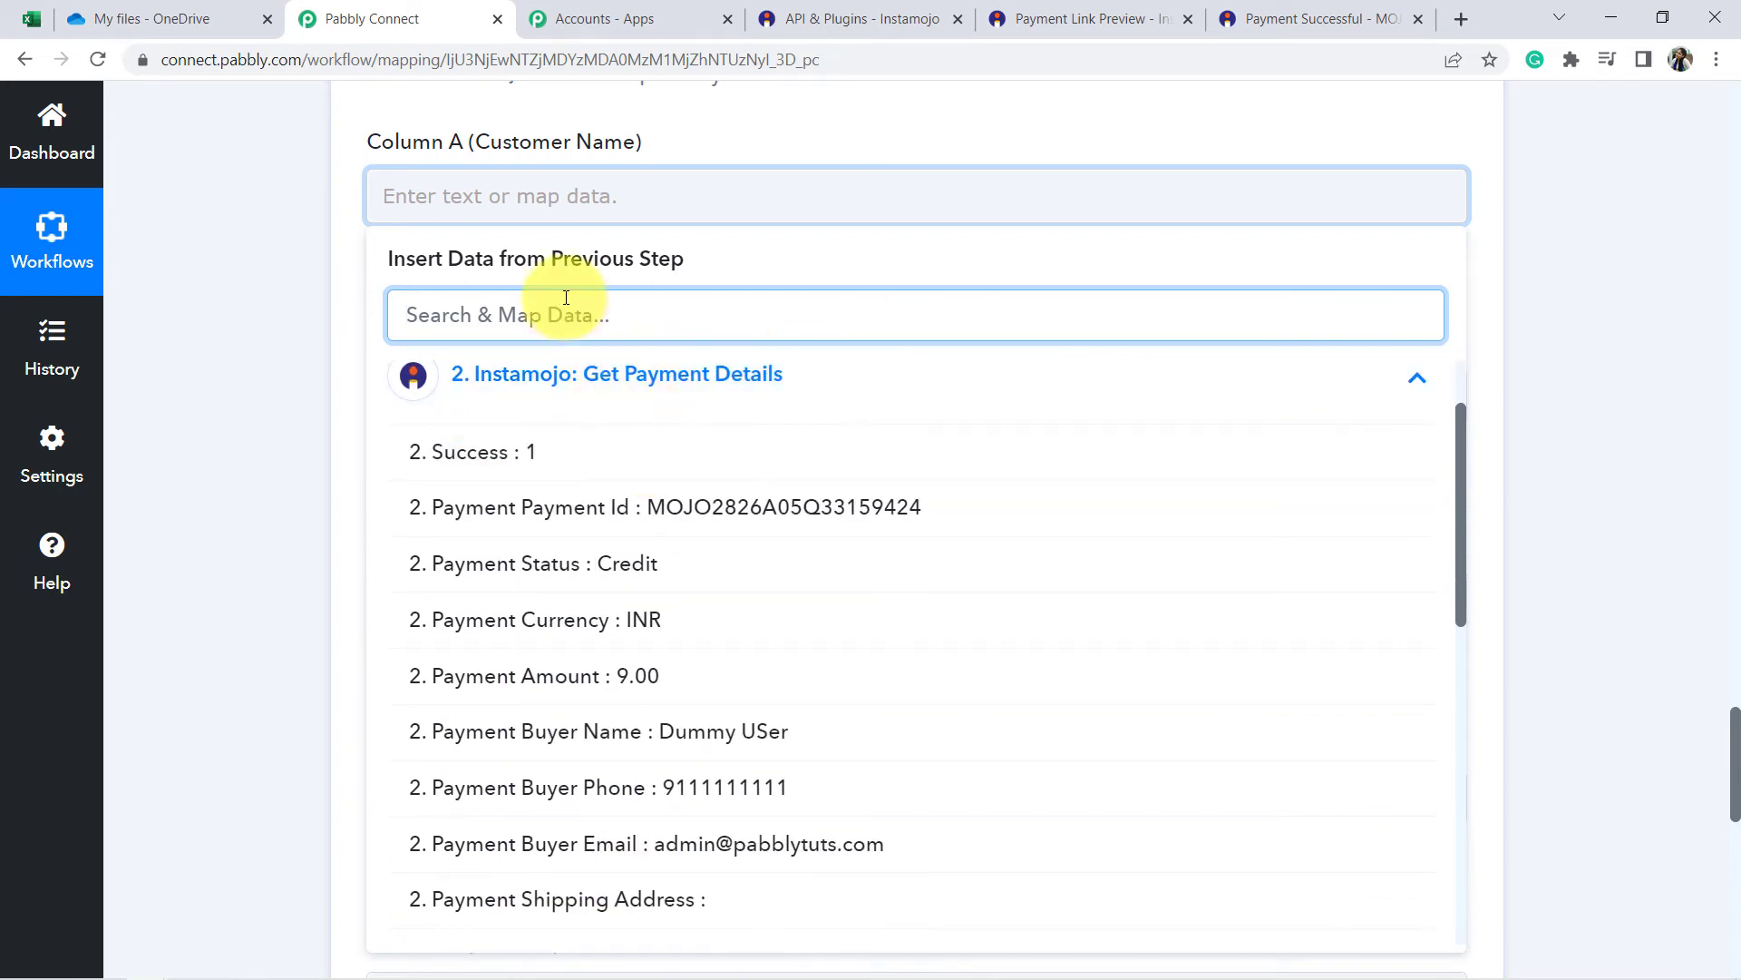
left_click(694, 740)
left_click(290, 591)
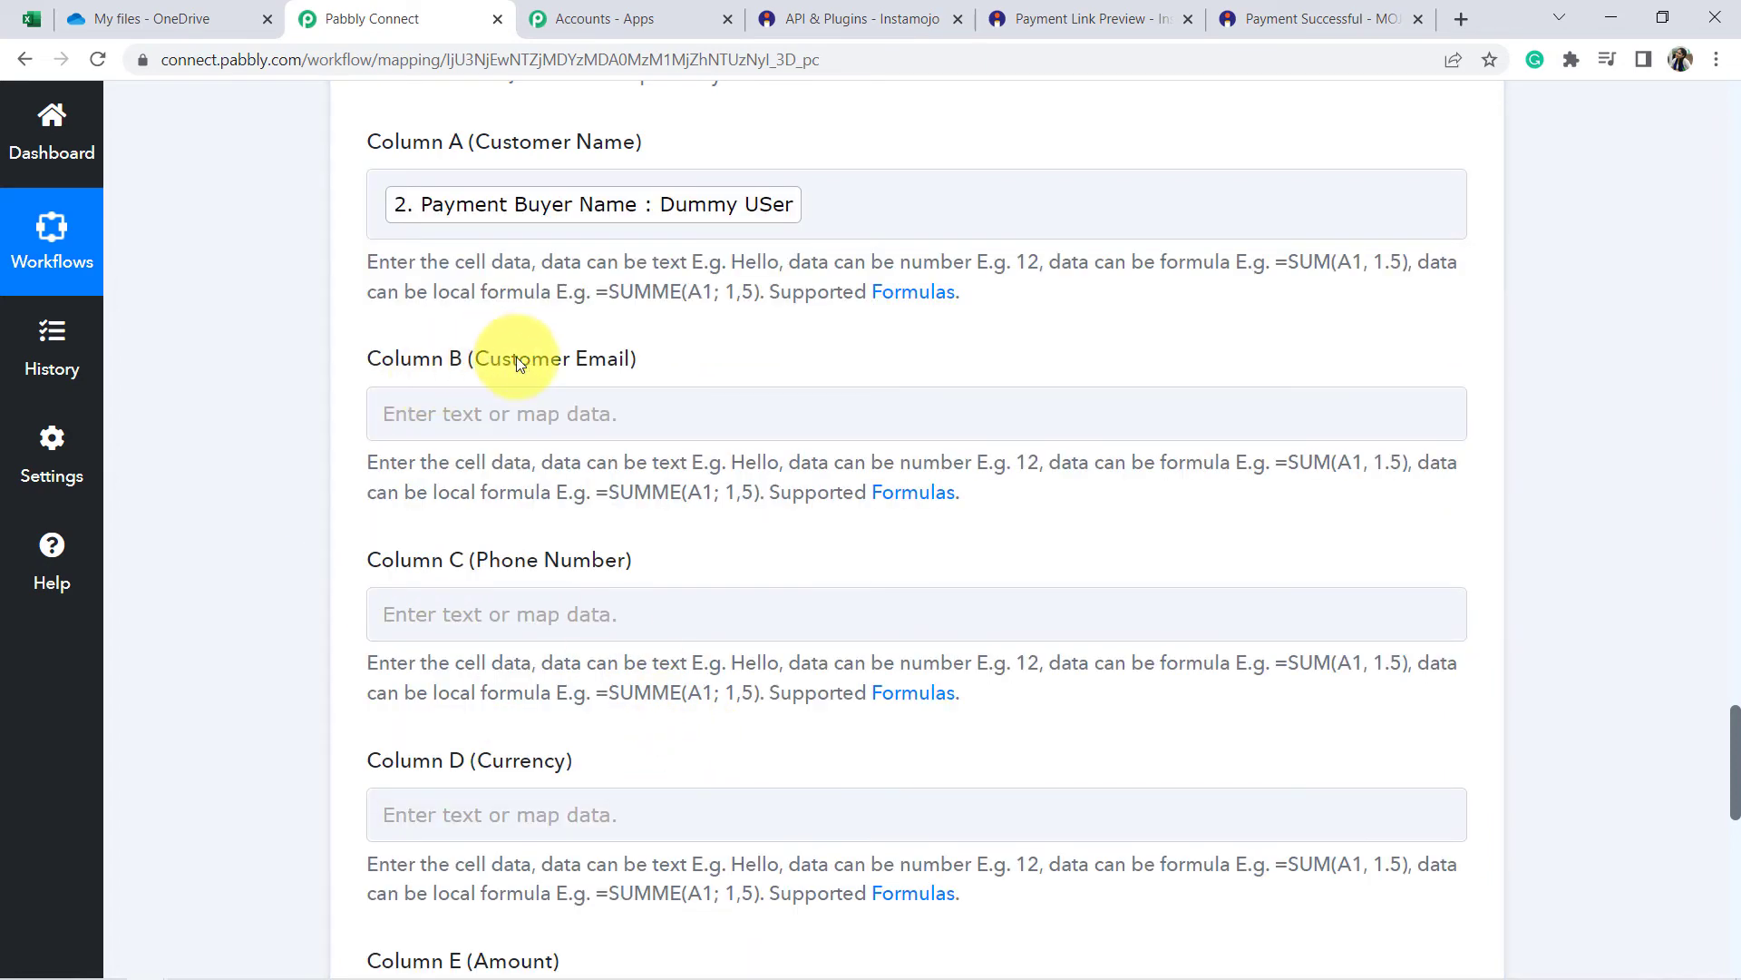
Map the buyer's email into Column B and phone number into Column C.
left_click(536, 404)
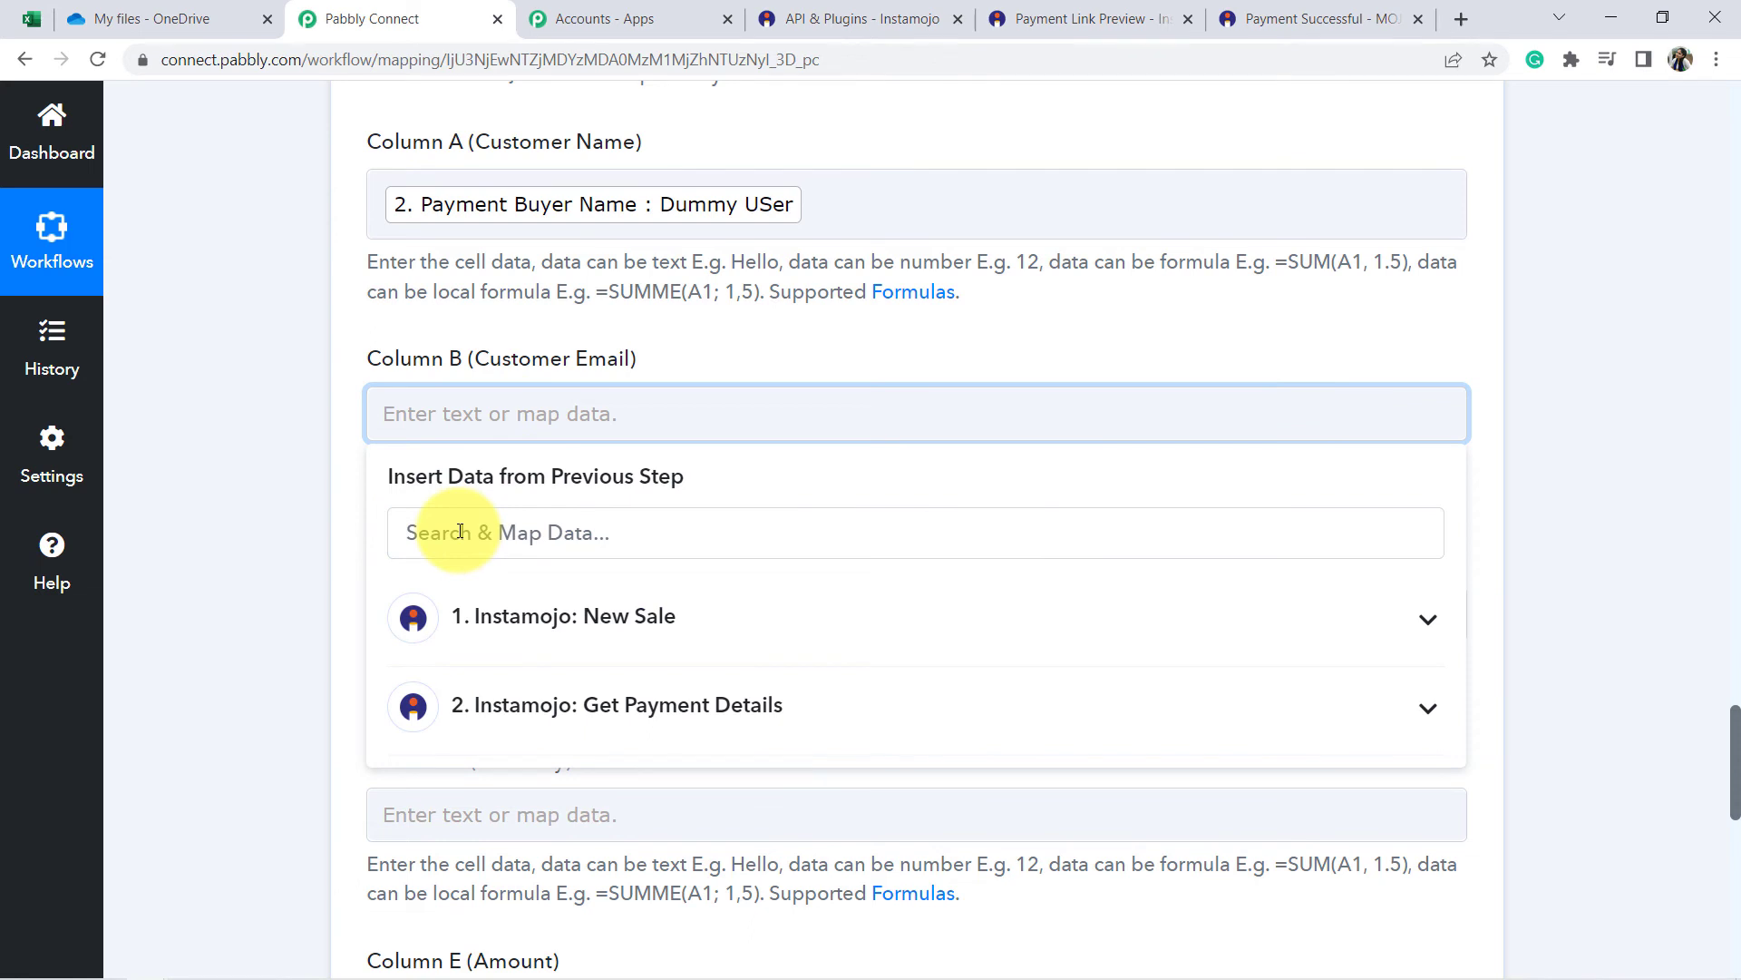
left_click(451, 703)
left_click(473, 525)
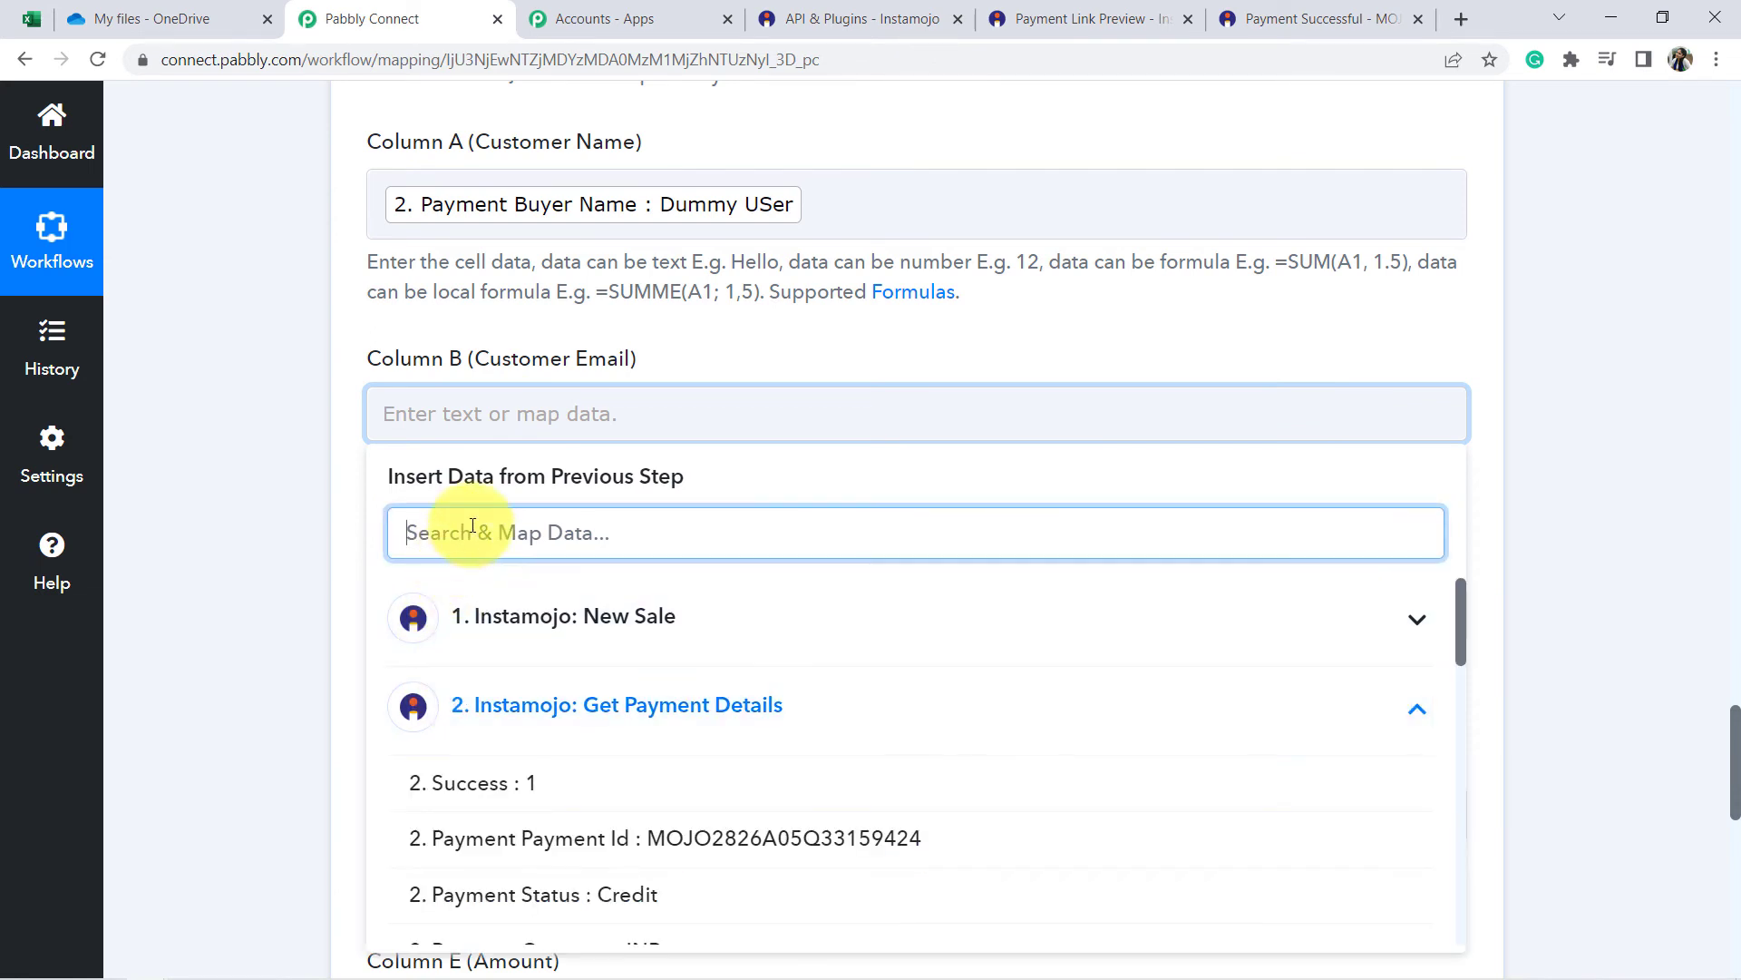
type("er Email")
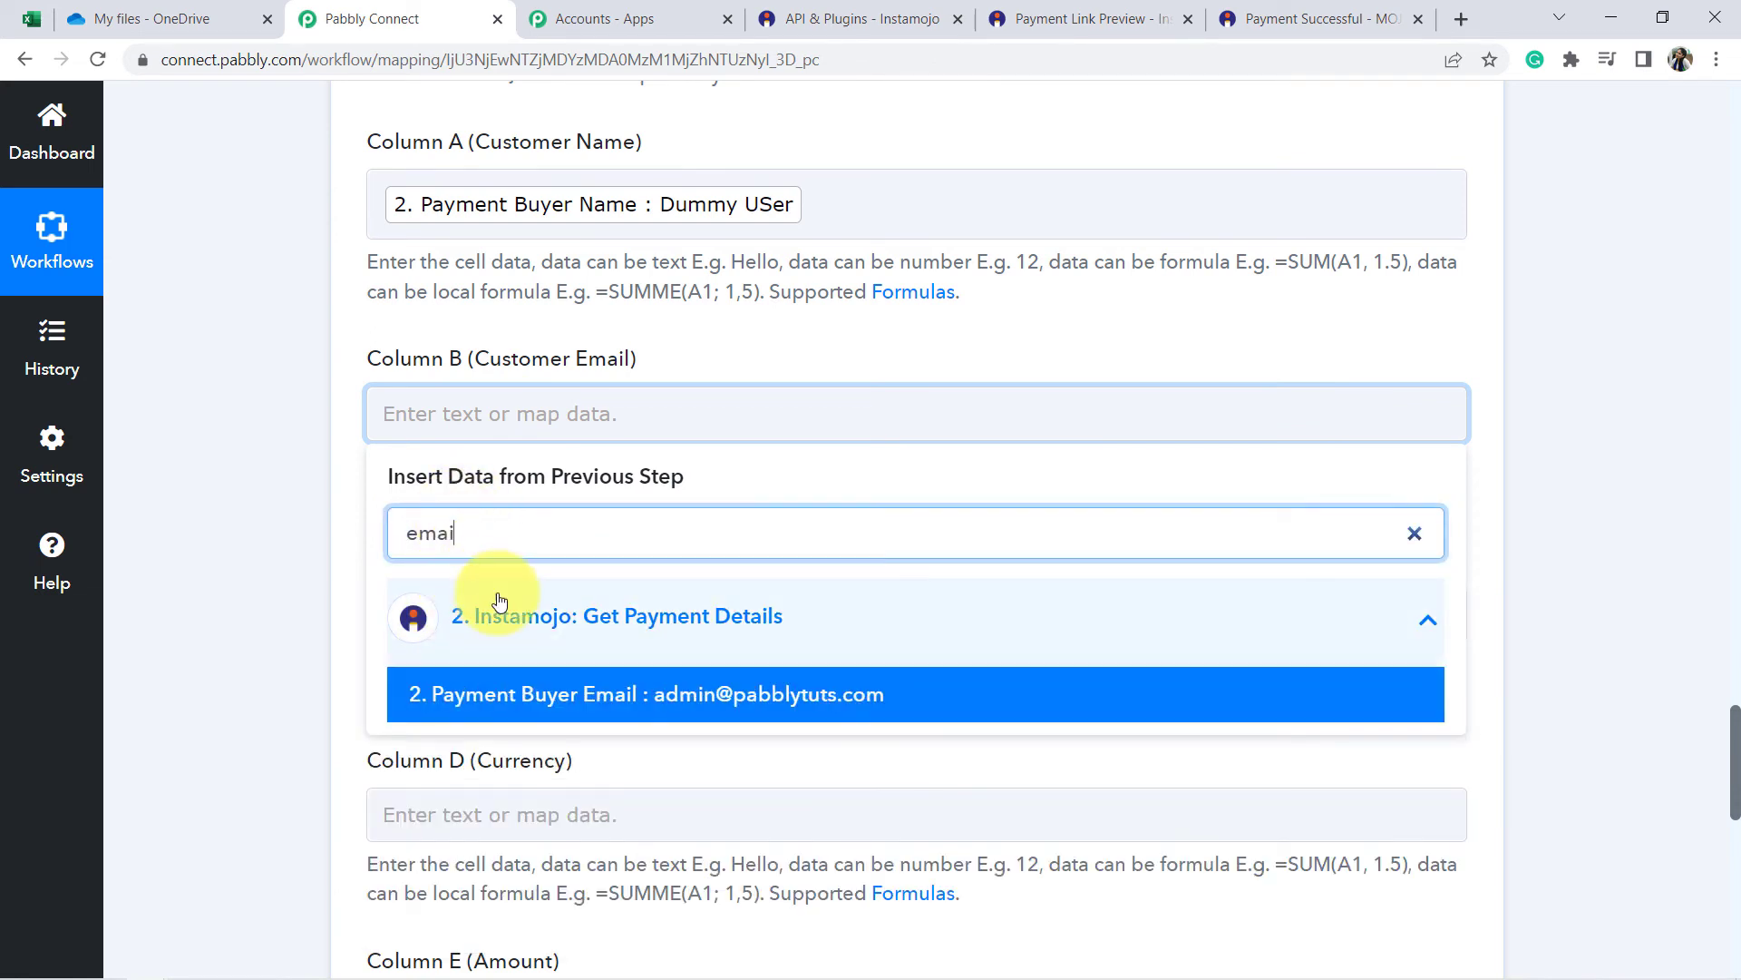
left_click(689, 697)
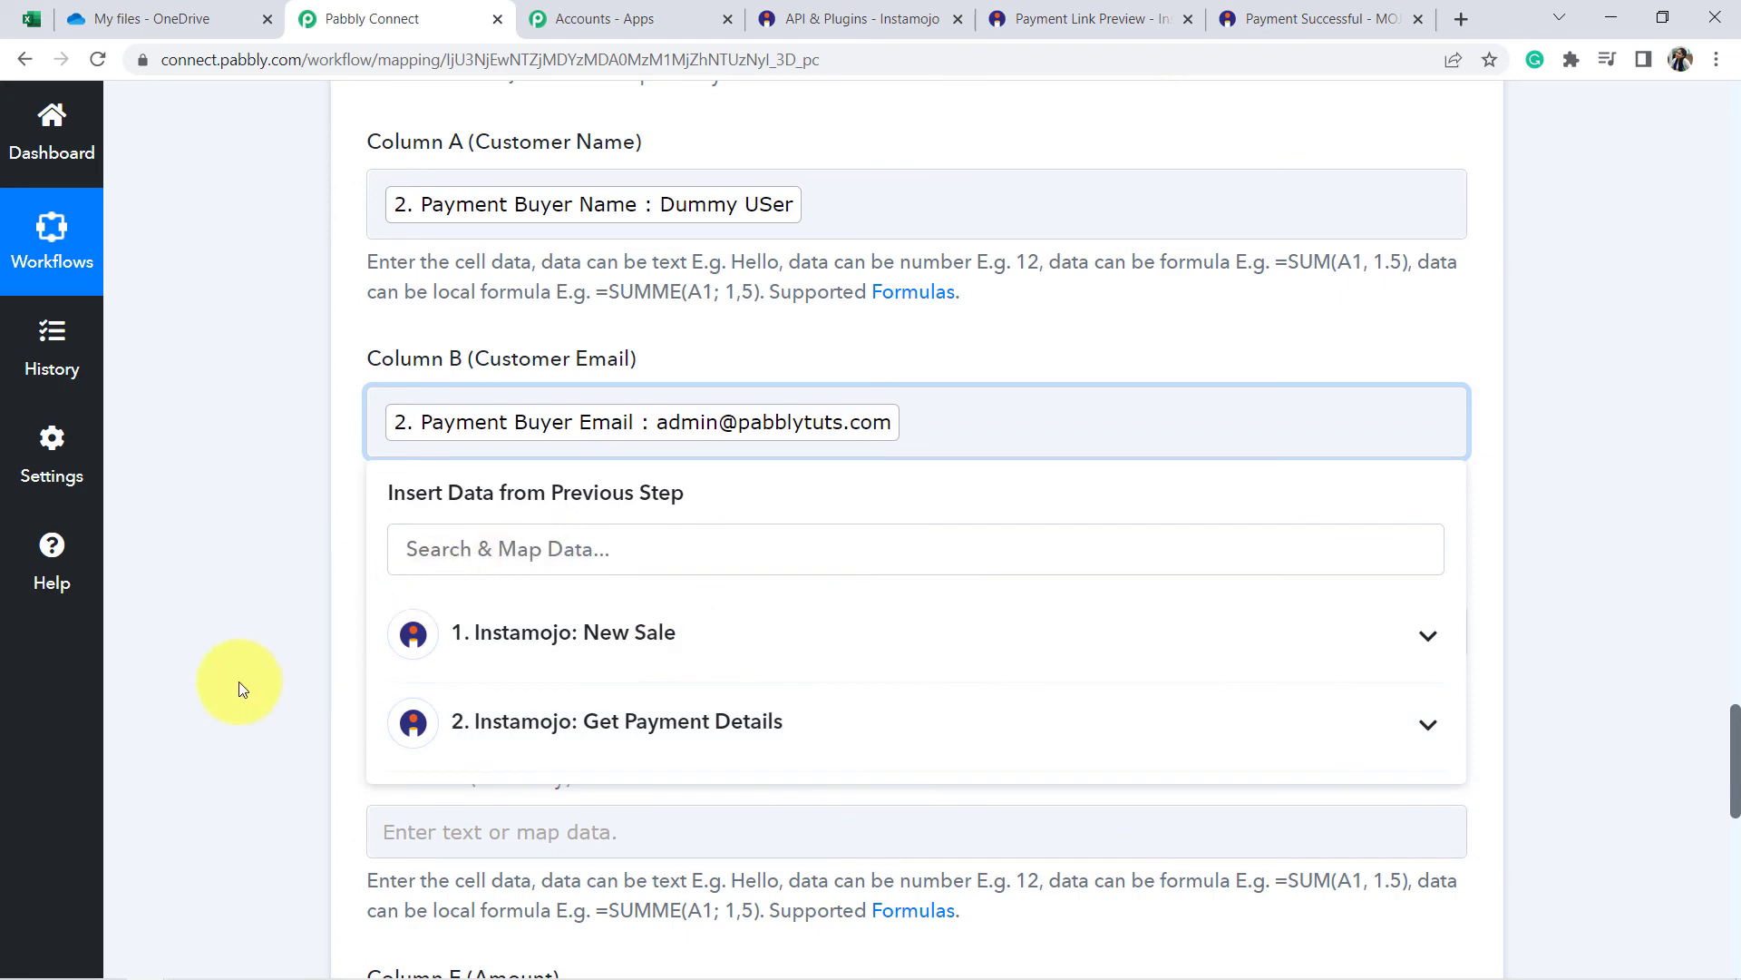
left_click(242, 682)
scroll(409, 514, "down", 4)
left_click(490, 288)
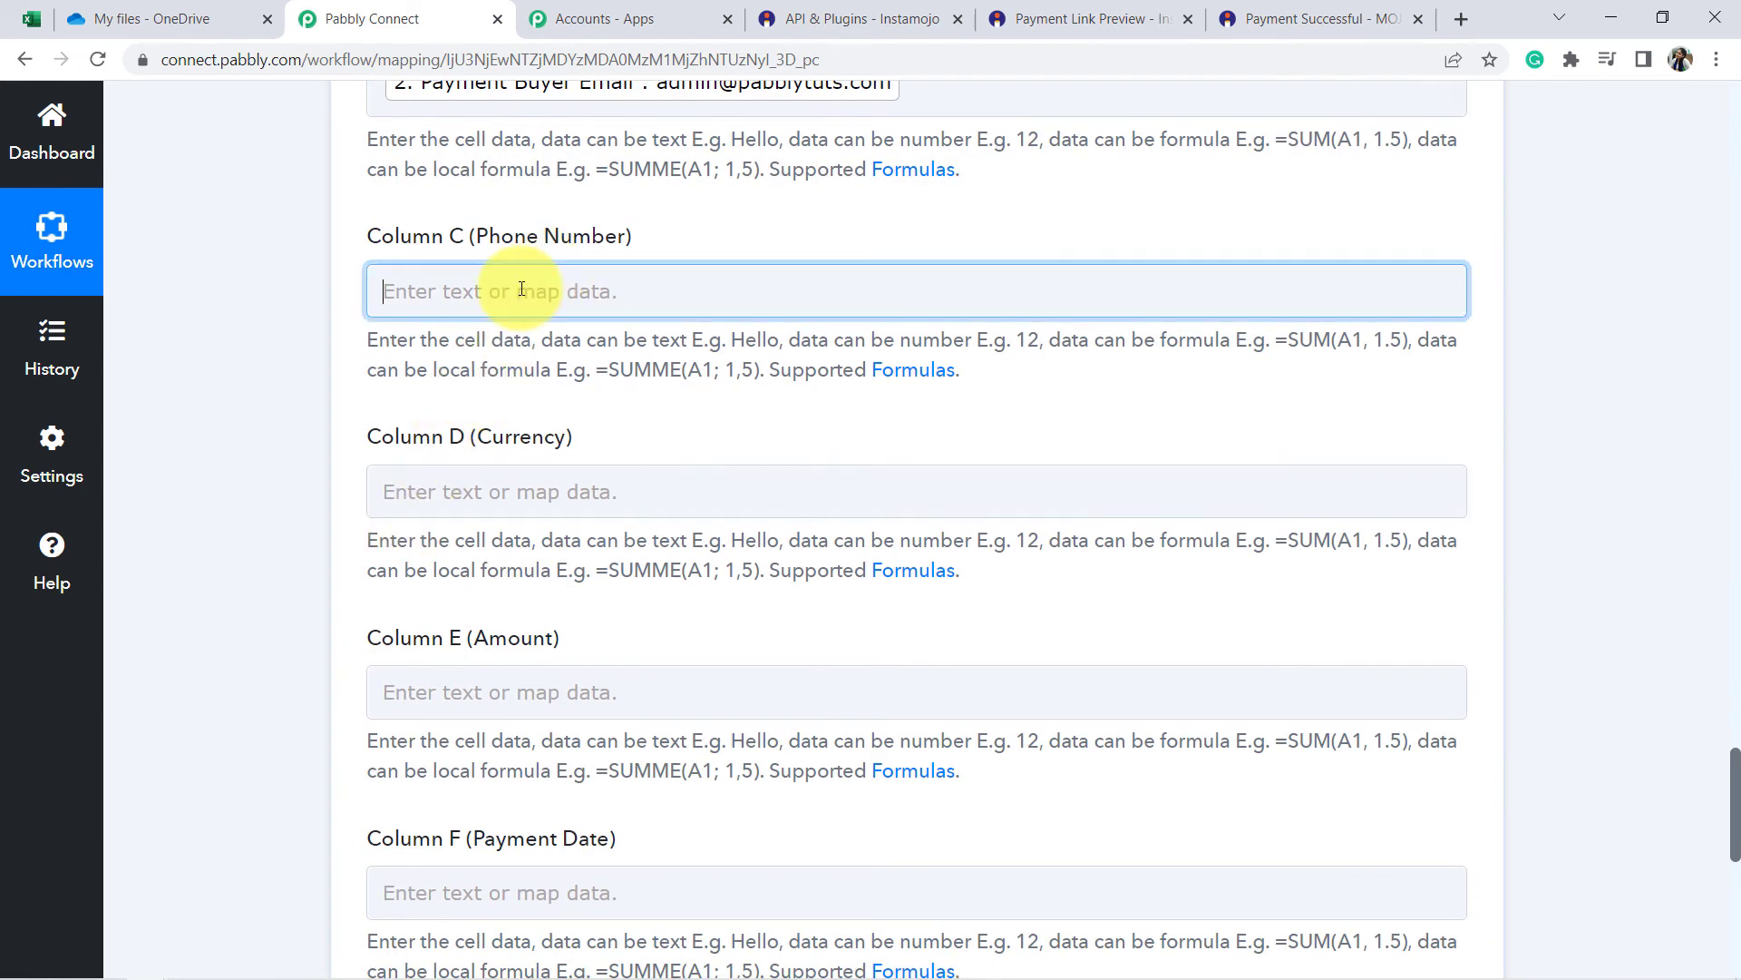
type("pho")
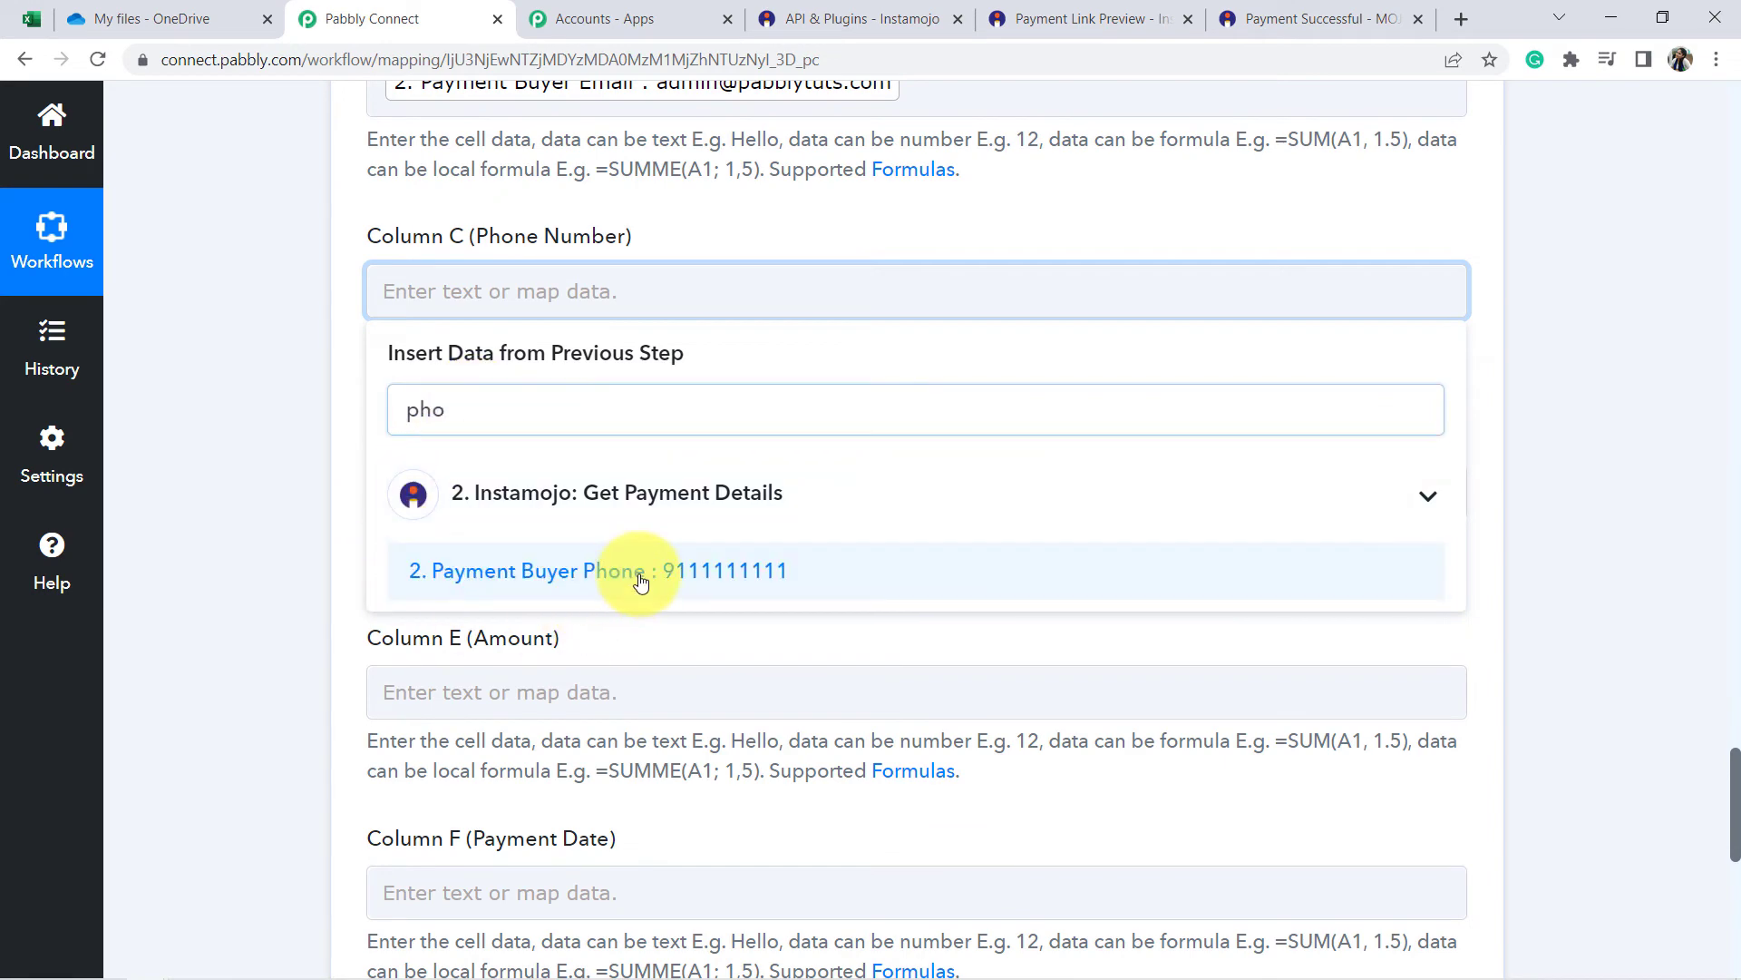
left_click(478, 571)
left_click(330, 597)
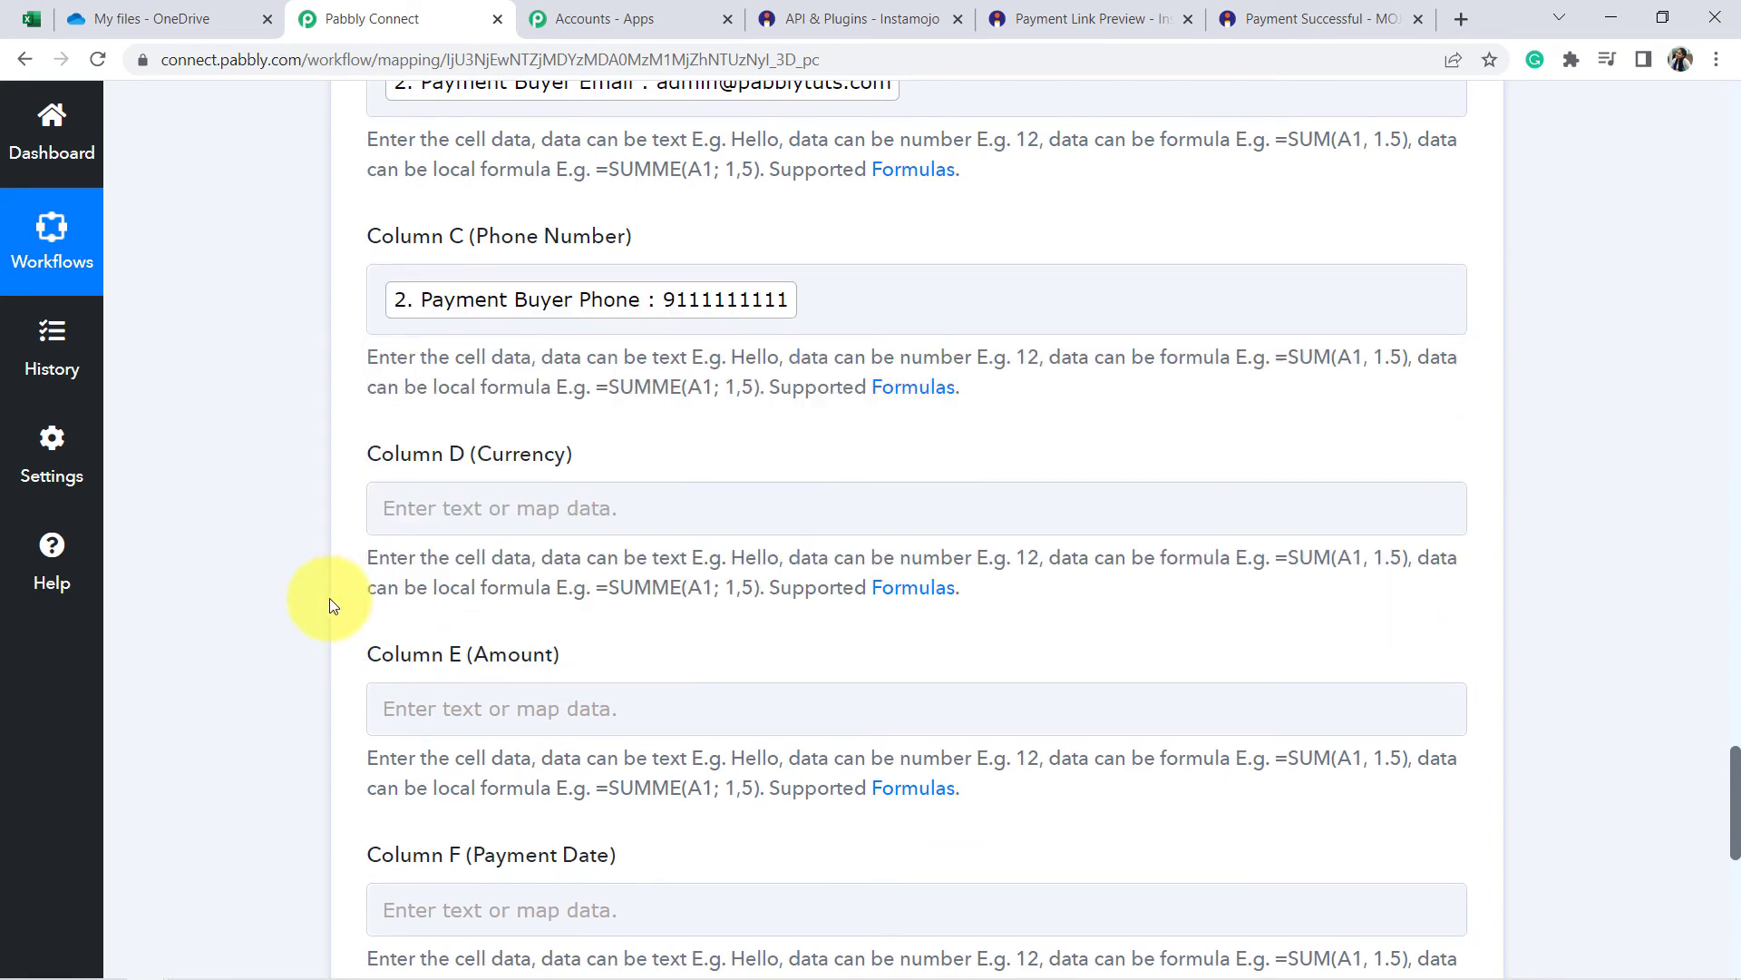
Map the New Sale currency (INR) into Column D and amount (9.00) into Column E.
left_click(530, 510)
left_click(504, 627)
type("cu")
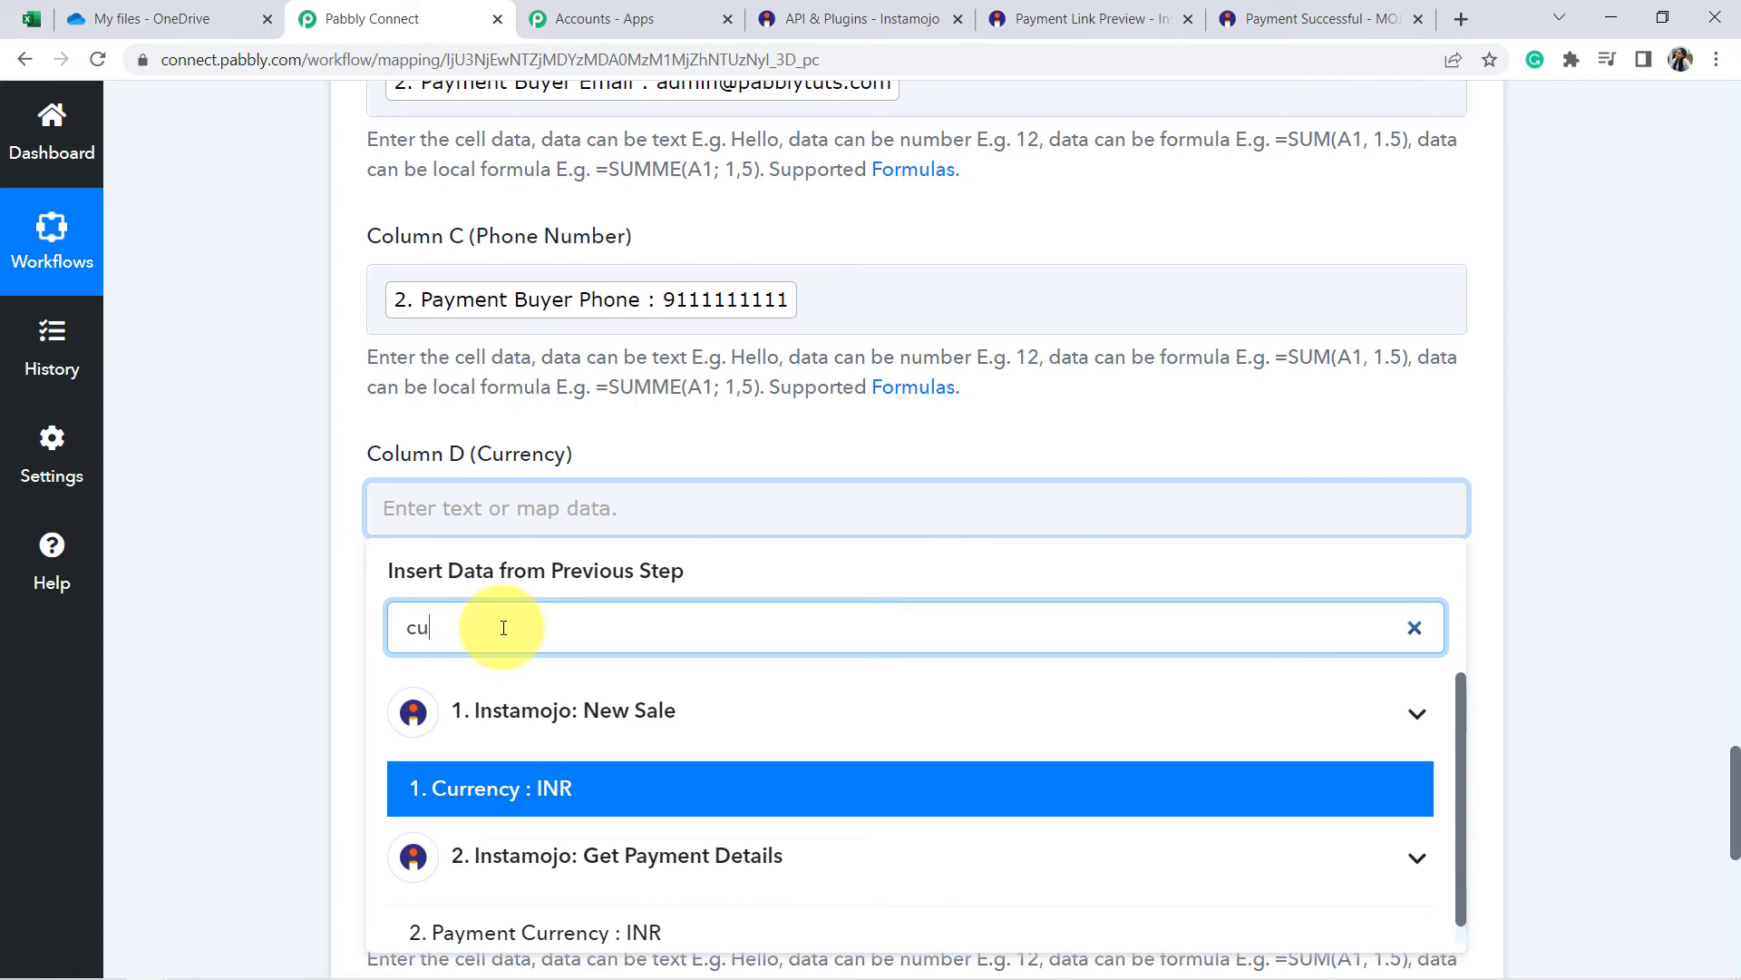
type("rr")
left_click(546, 798)
left_click(301, 639)
scroll(301, 637, "down", 2)
left_click(420, 508)
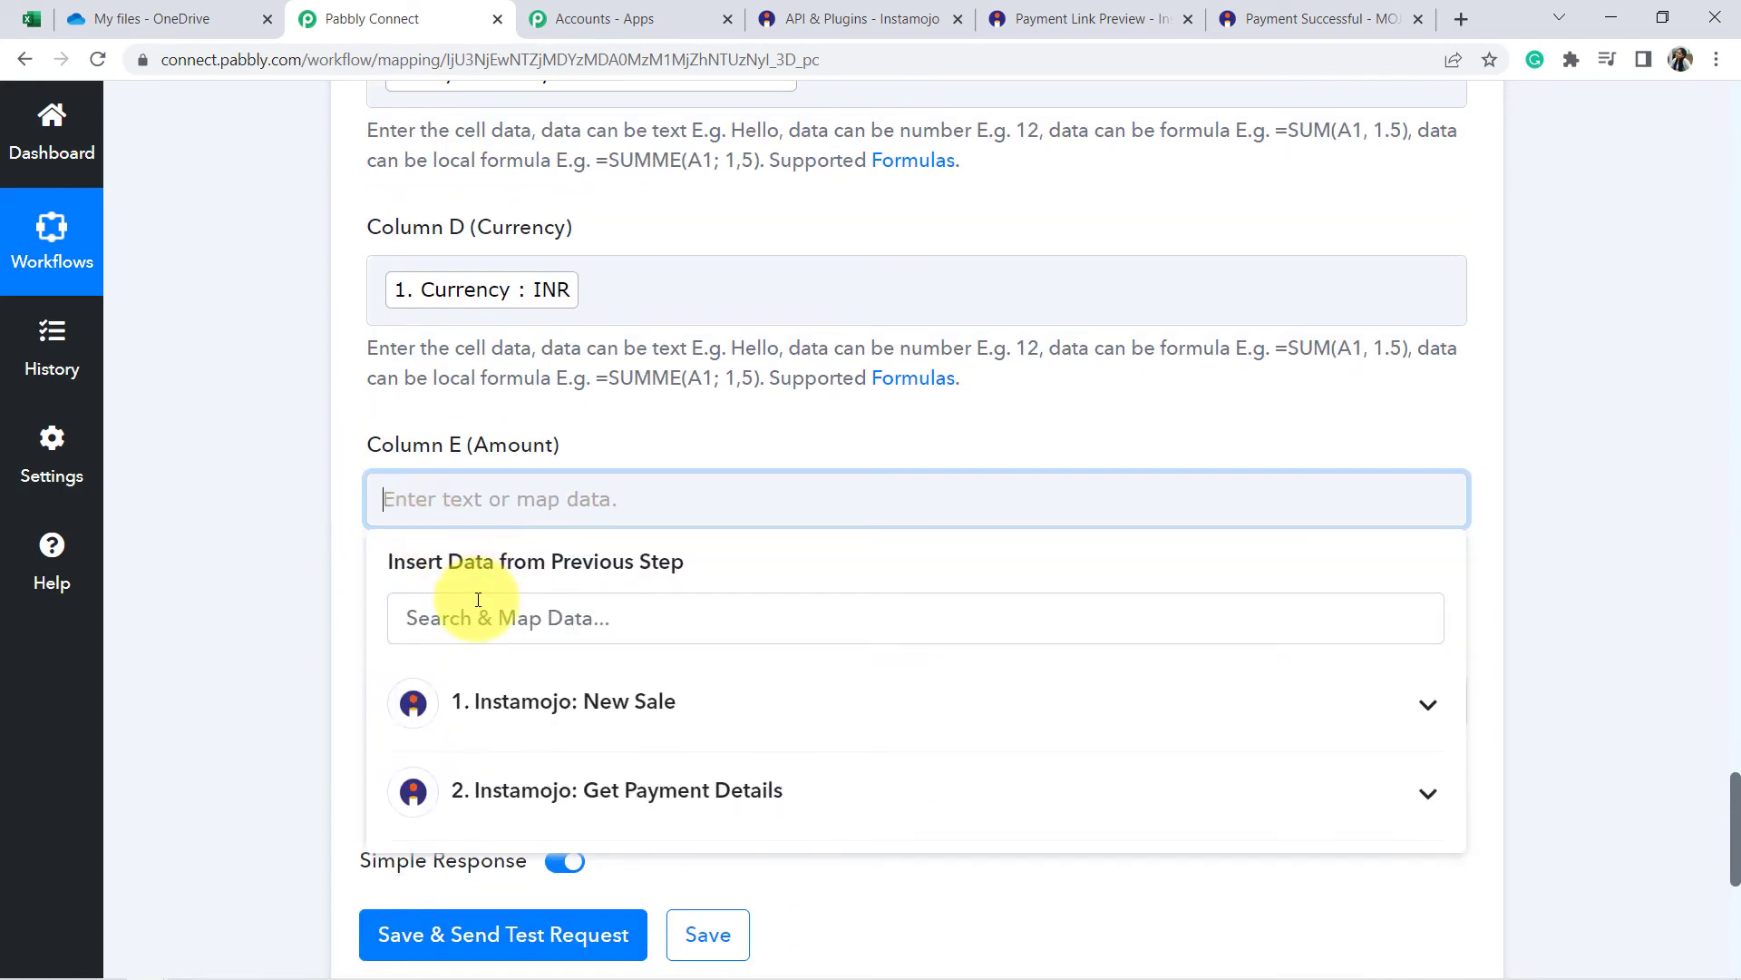
left_click(471, 625)
type("am")
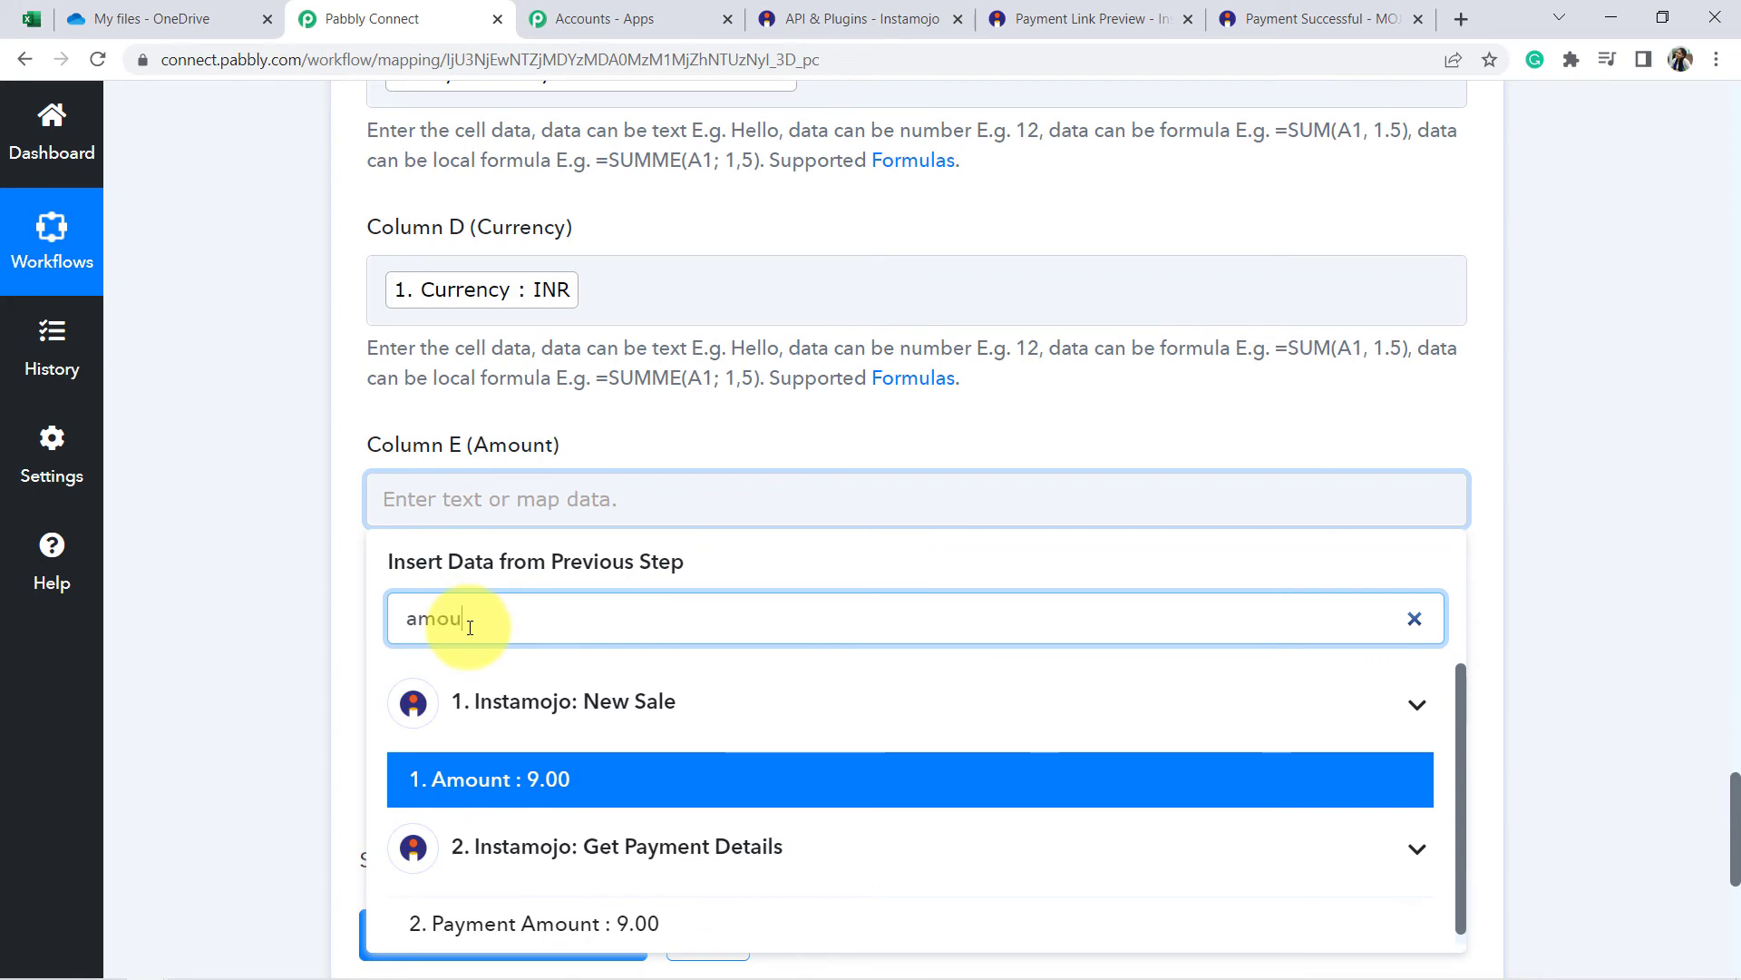
type("ou")
left_click(498, 779)
left_click(232, 582)
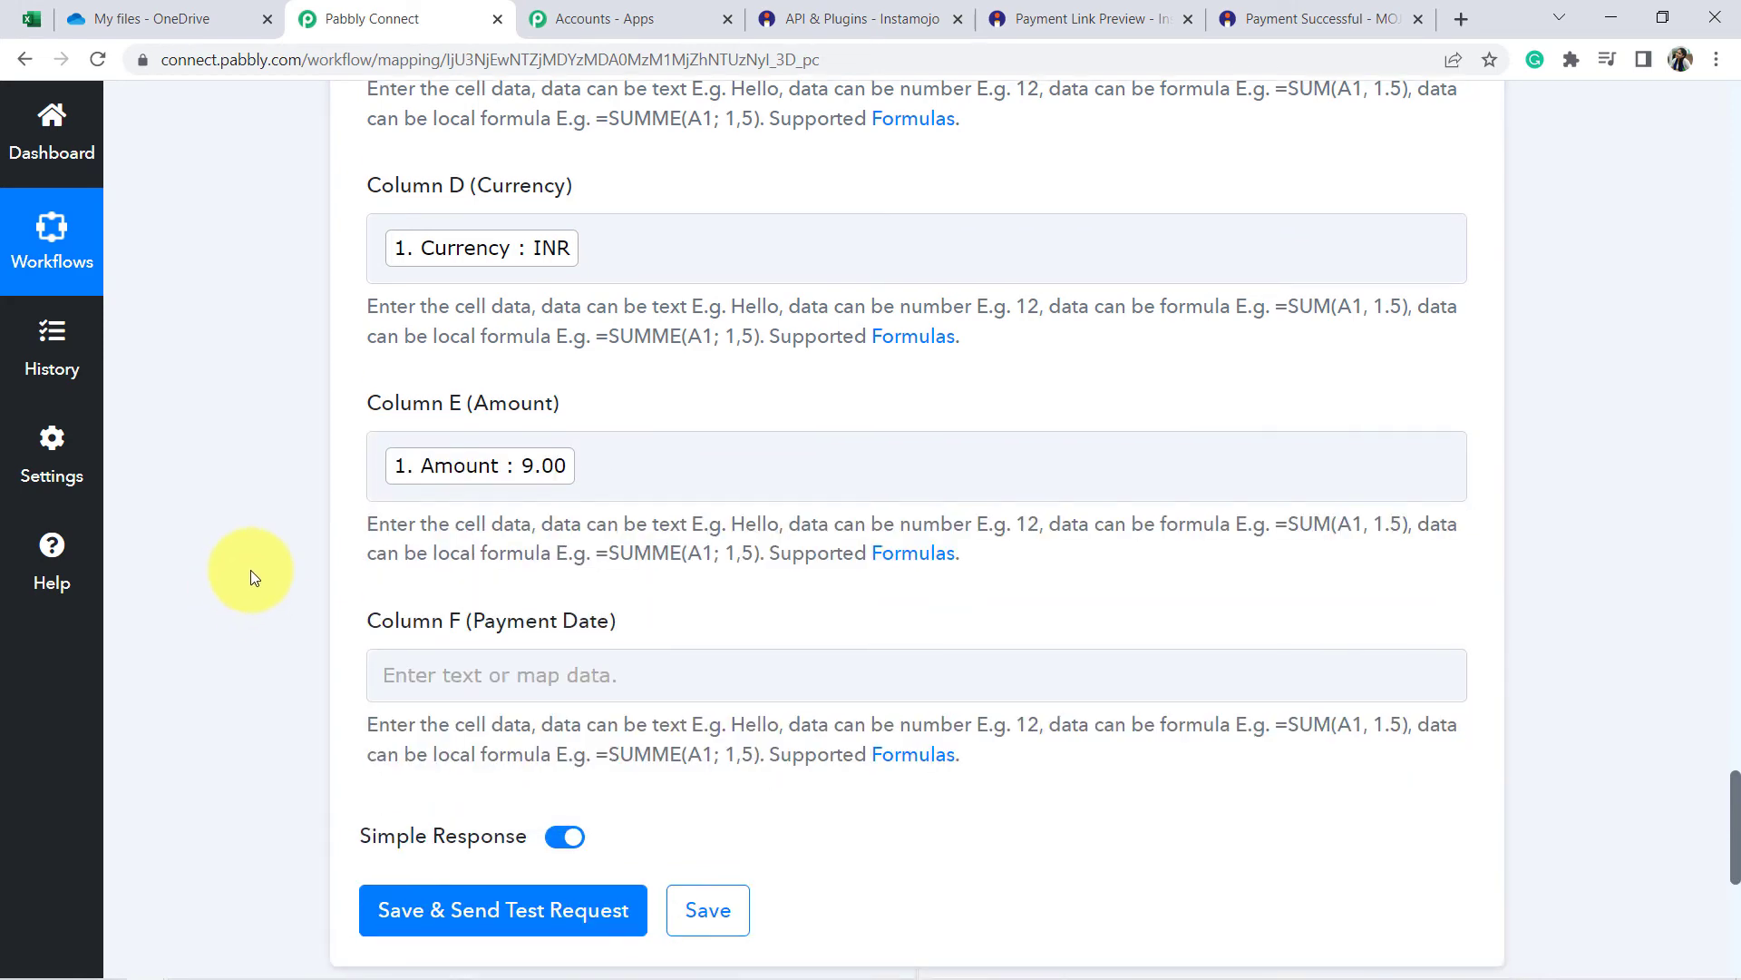
Map Payment Created At into Column F (Payment Date) via a 'create' search.
scroll(272, 562, "down", 2)
left_click(458, 493)
left_click(443, 609)
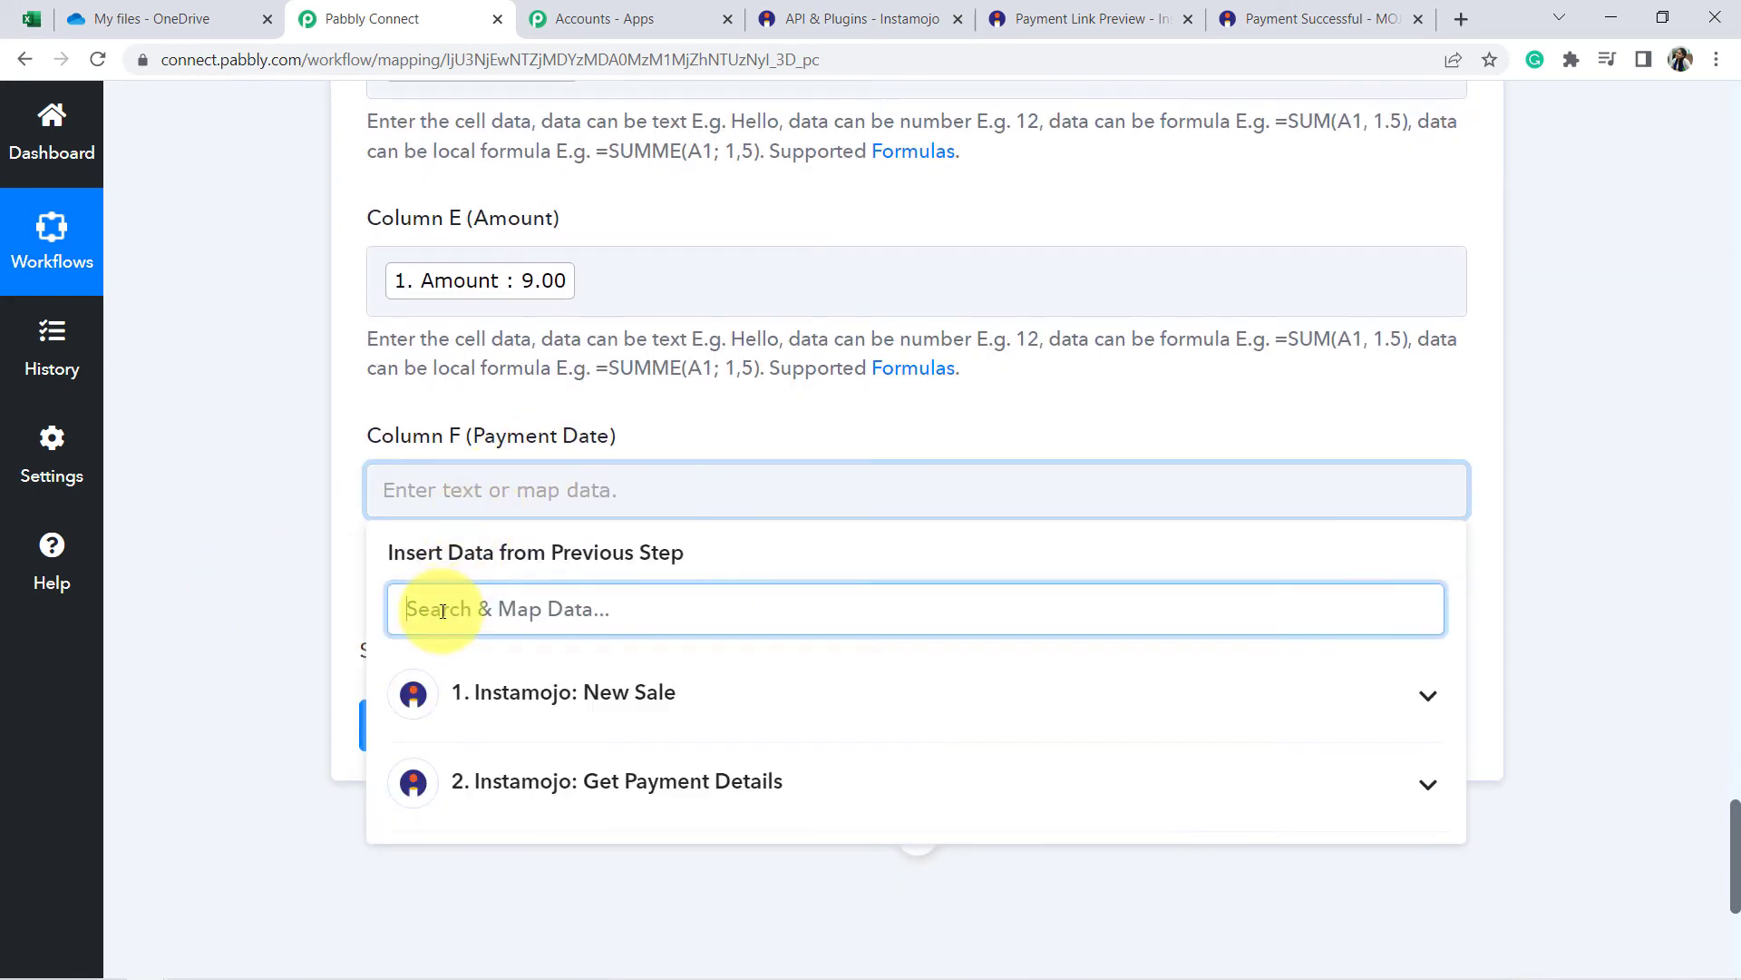
type("date")
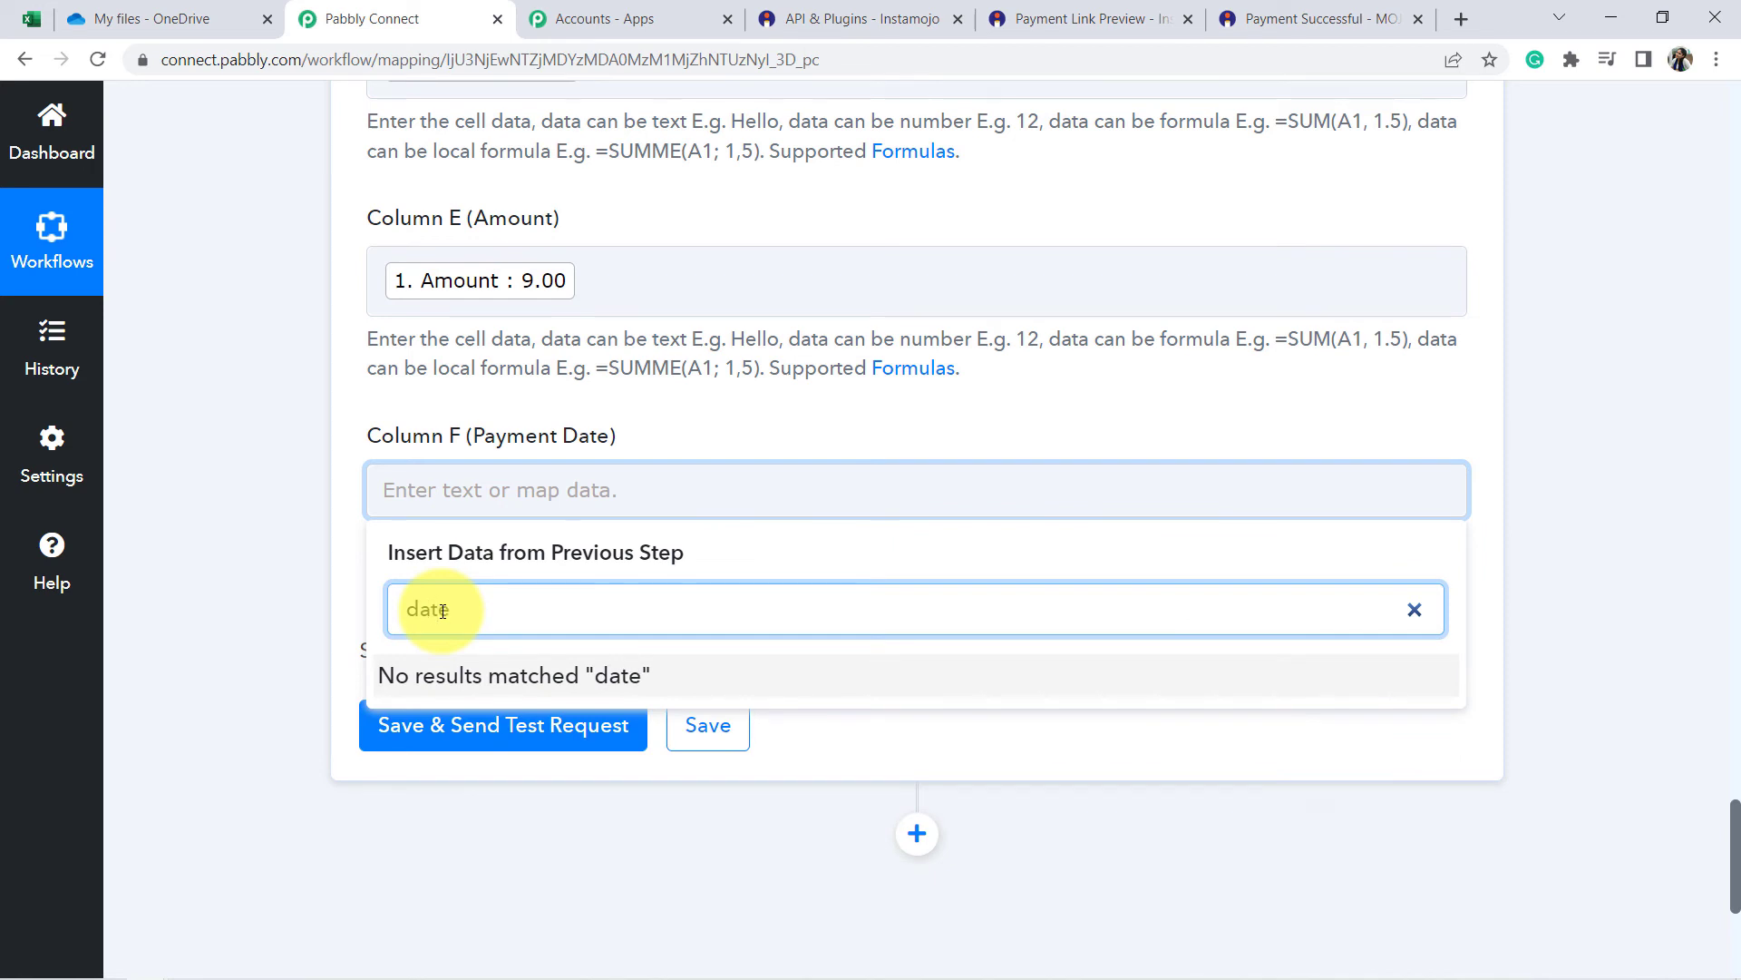
key("BackSpace")
key("BackSpace")
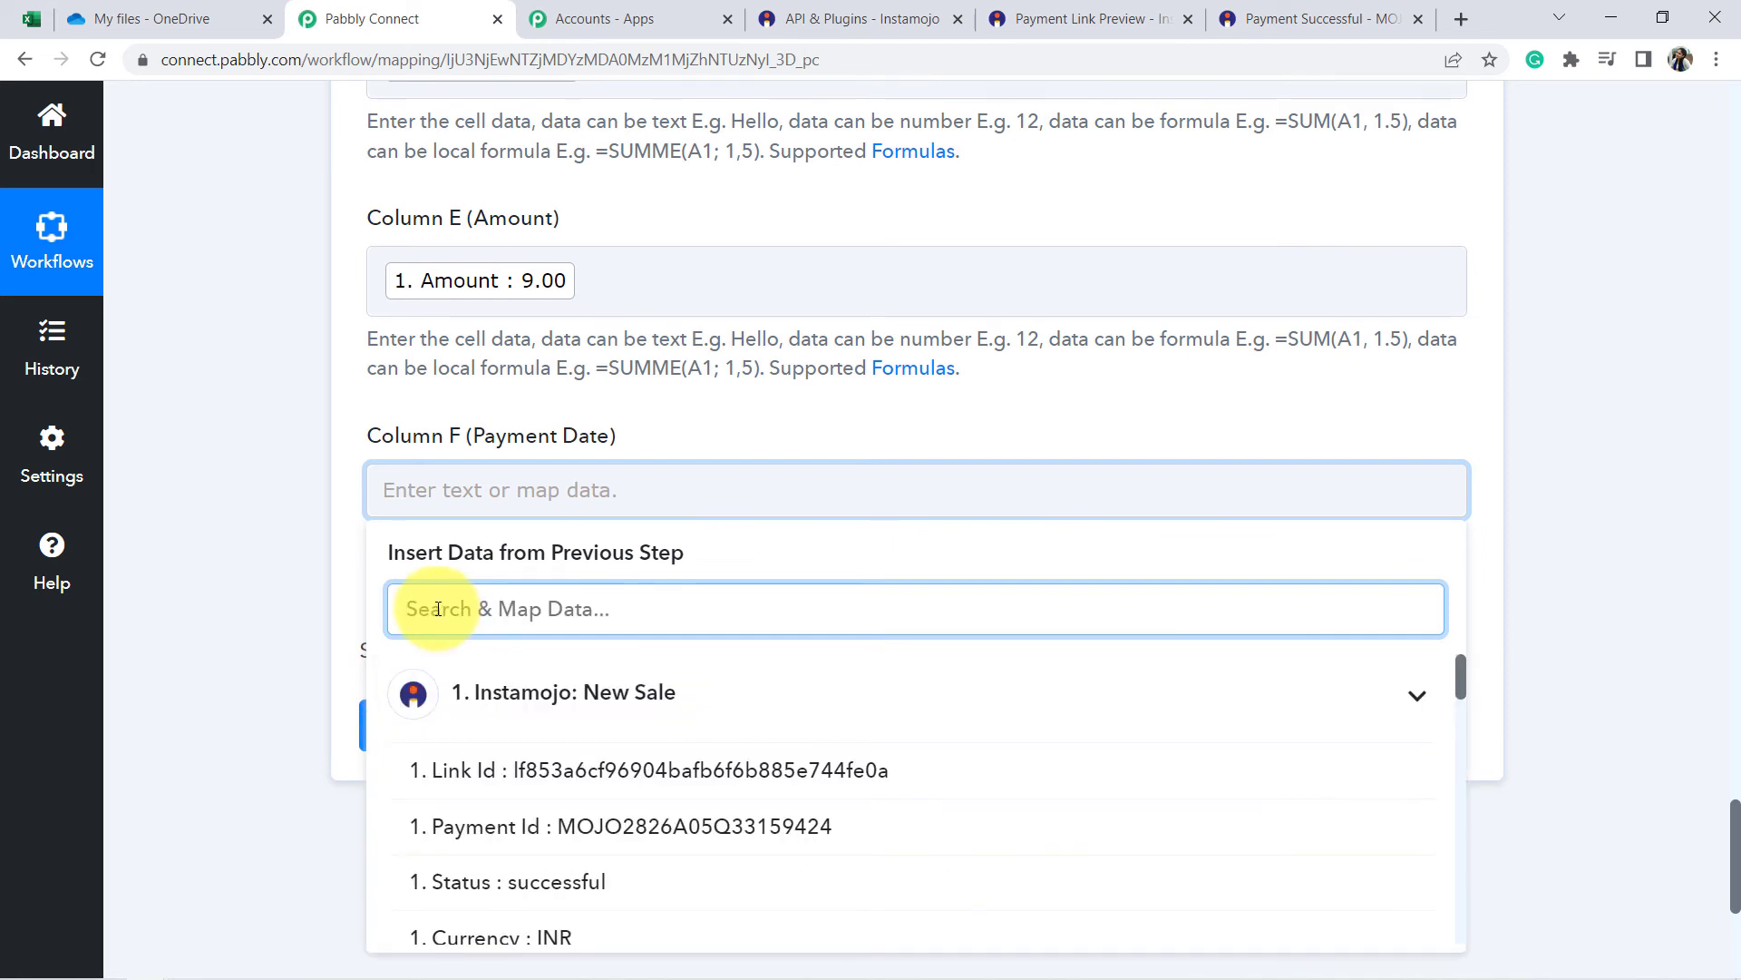
type("crea")
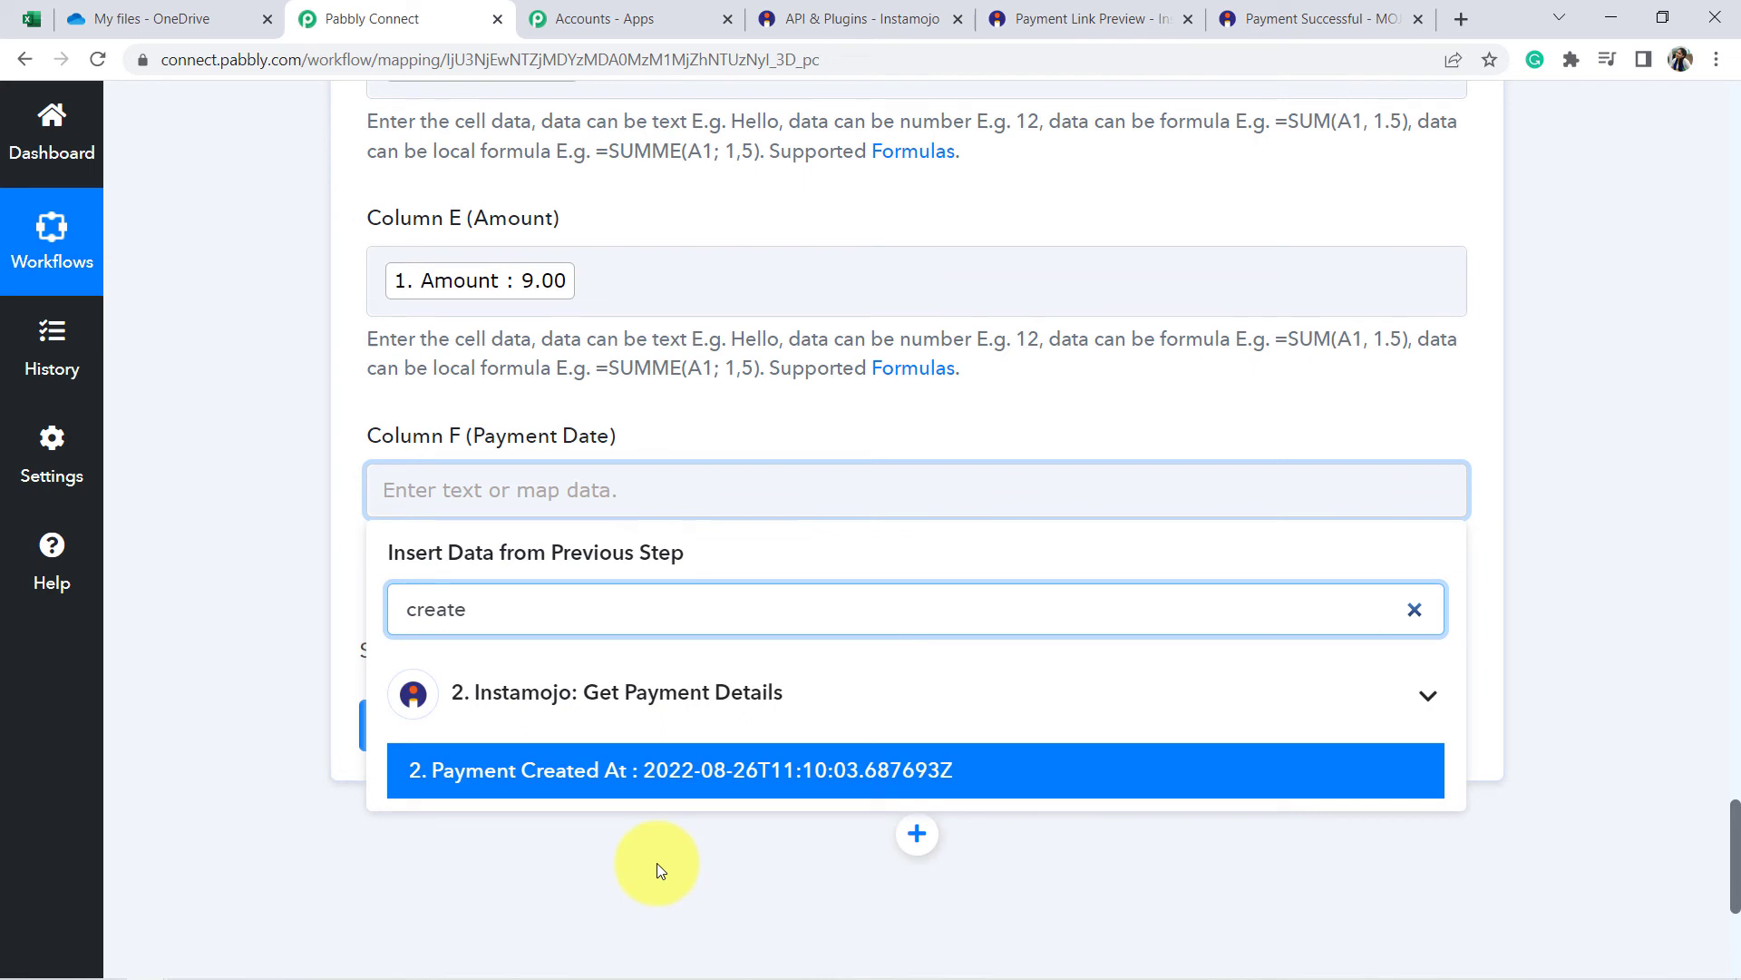
type("te")
left_click(704, 777)
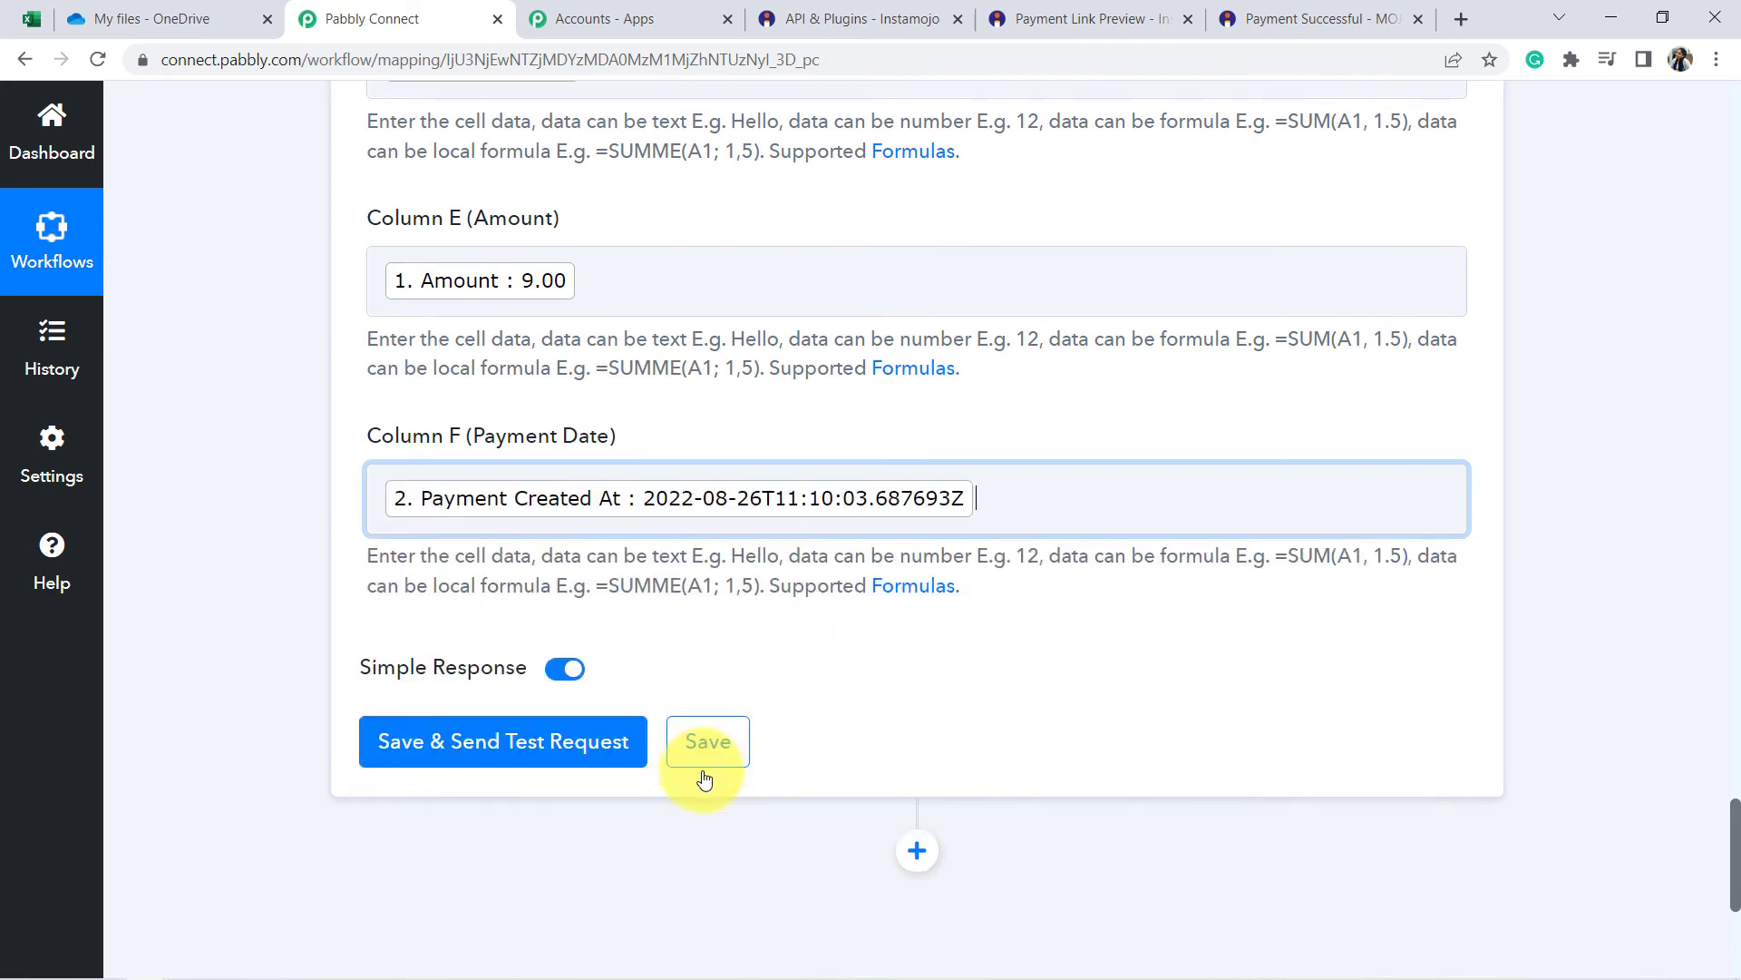
Save the Excel step, send a test request, and review the Sheet1!A2:F2 response.
left_click(311, 671)
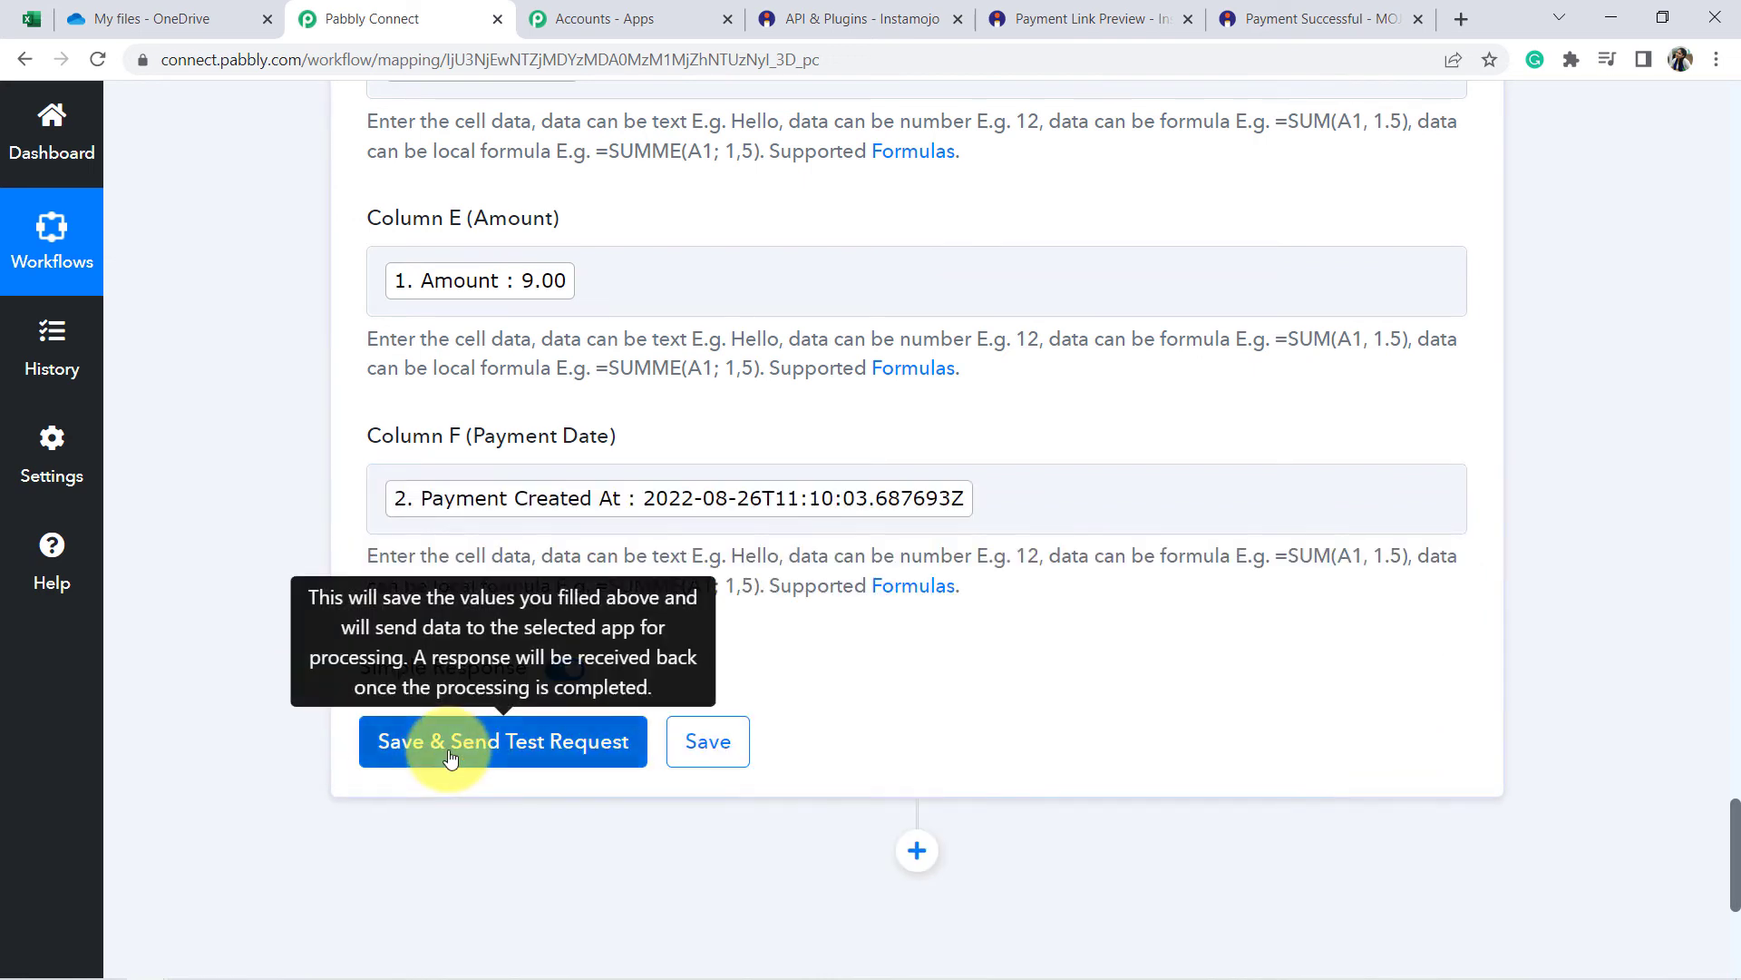
left_click(448, 755)
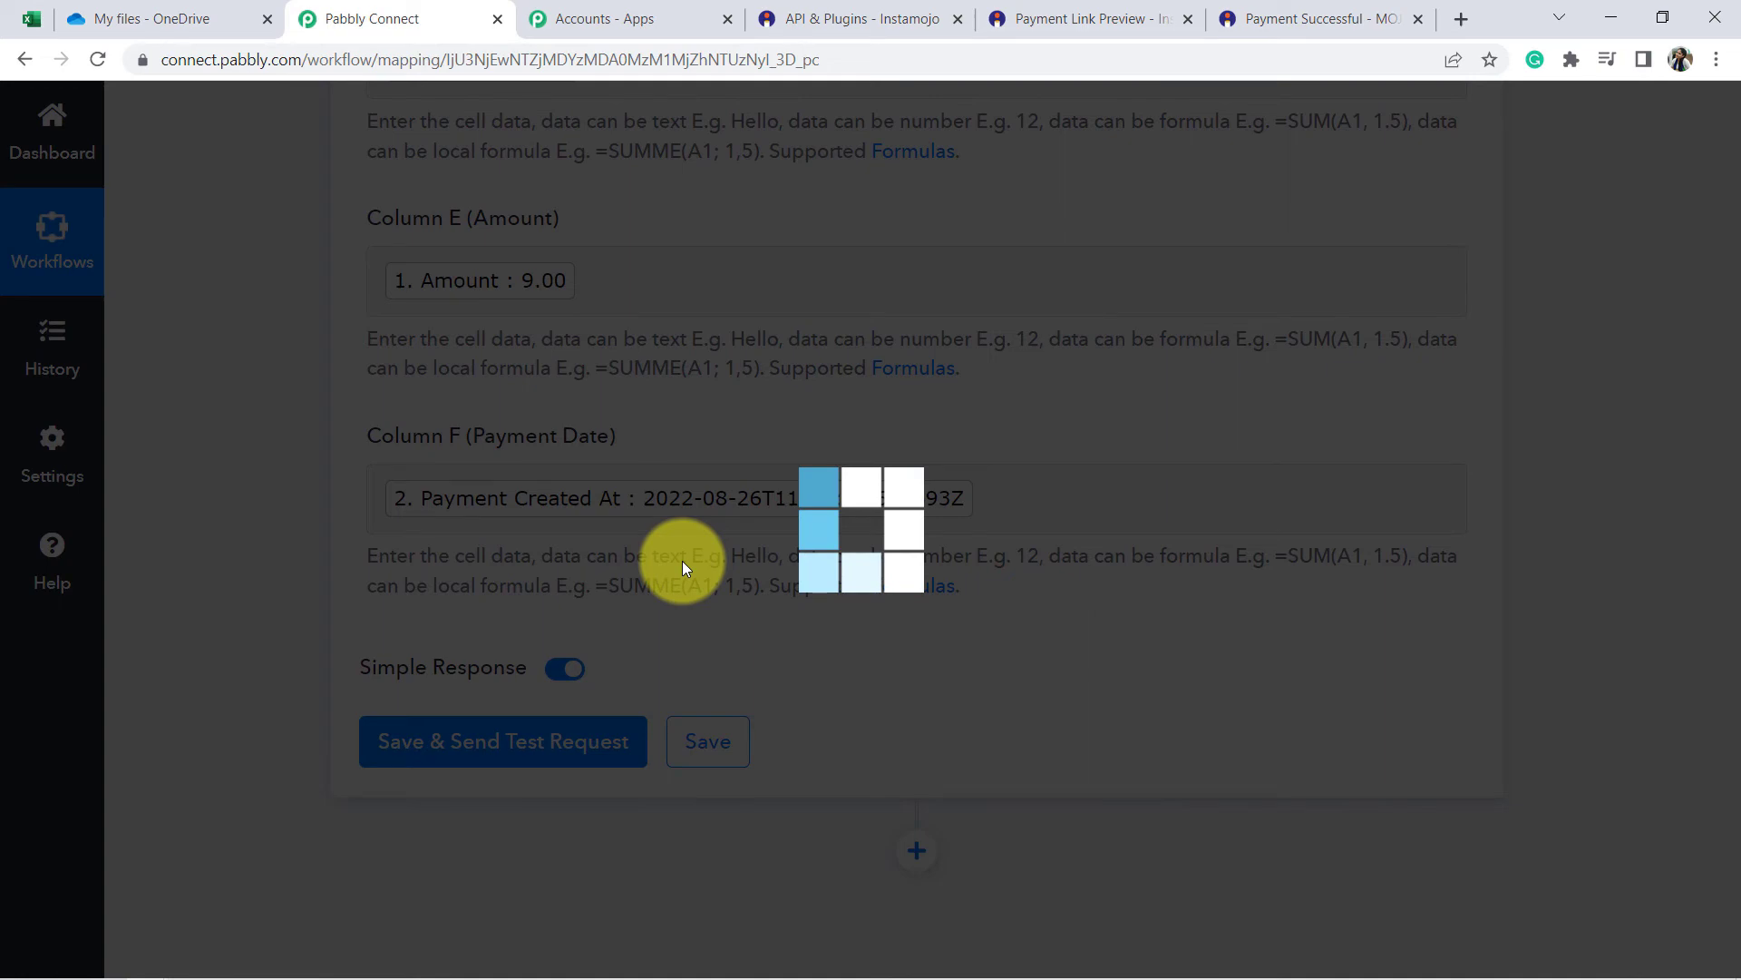
scroll(943, 549, "down", 1)
scroll(941, 548, "down", 2)
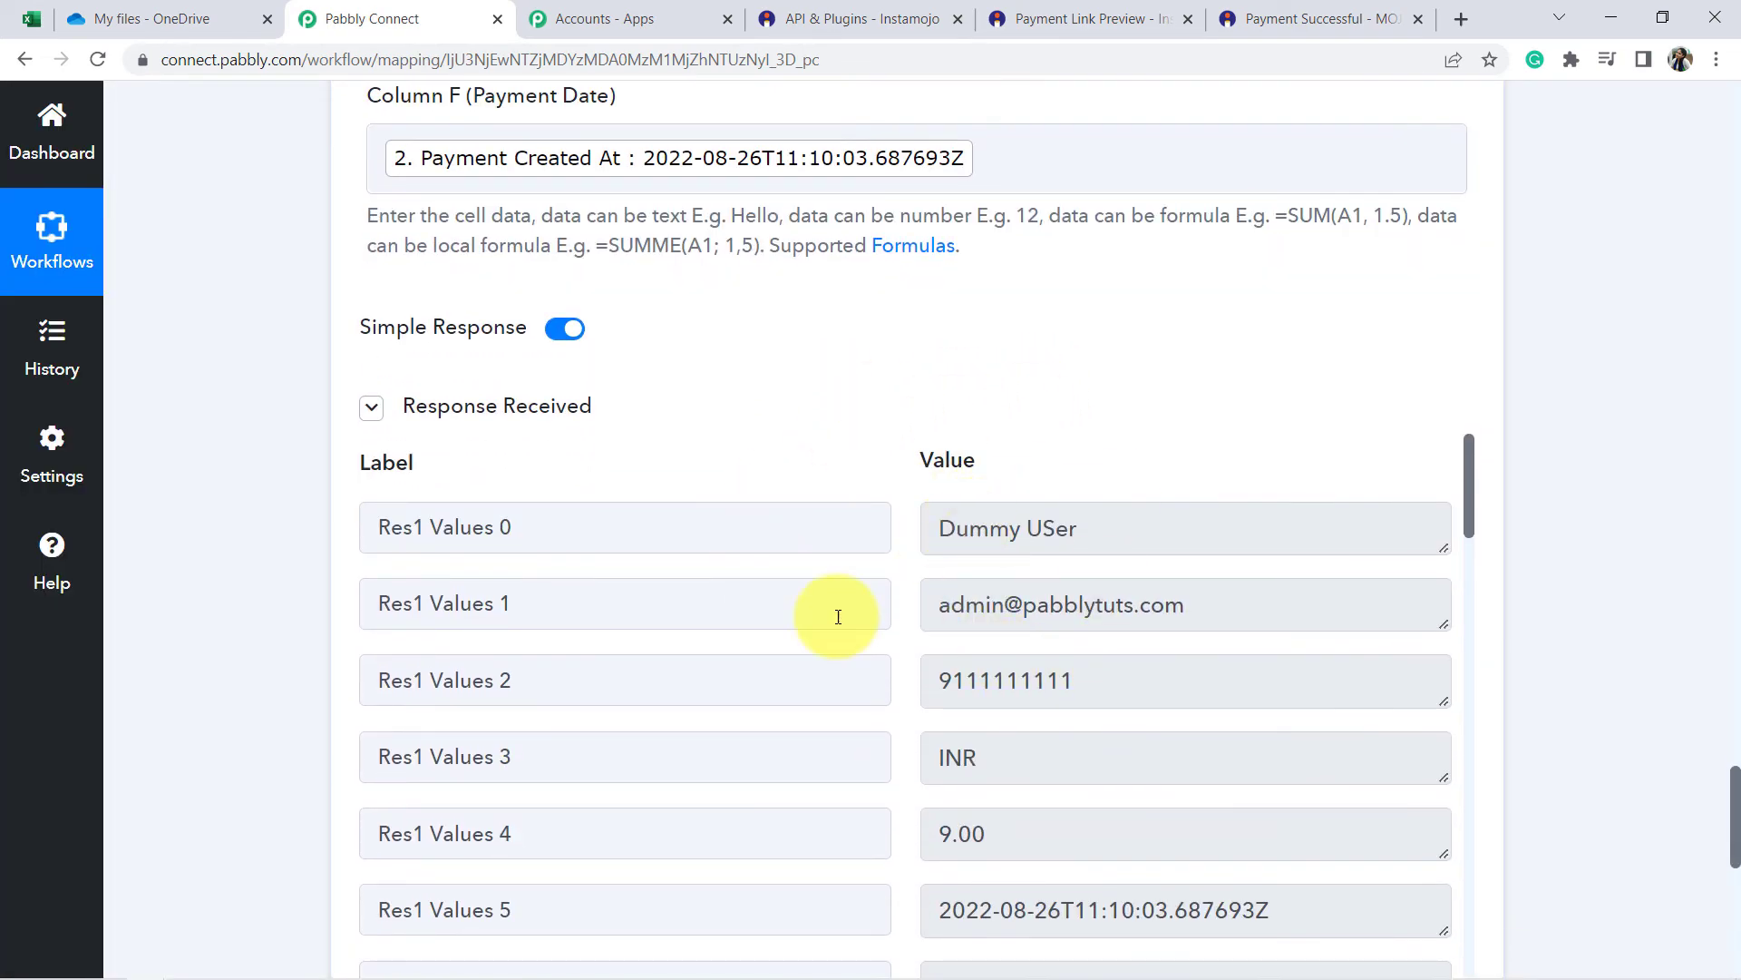
scroll(1010, 594, "down", 9)
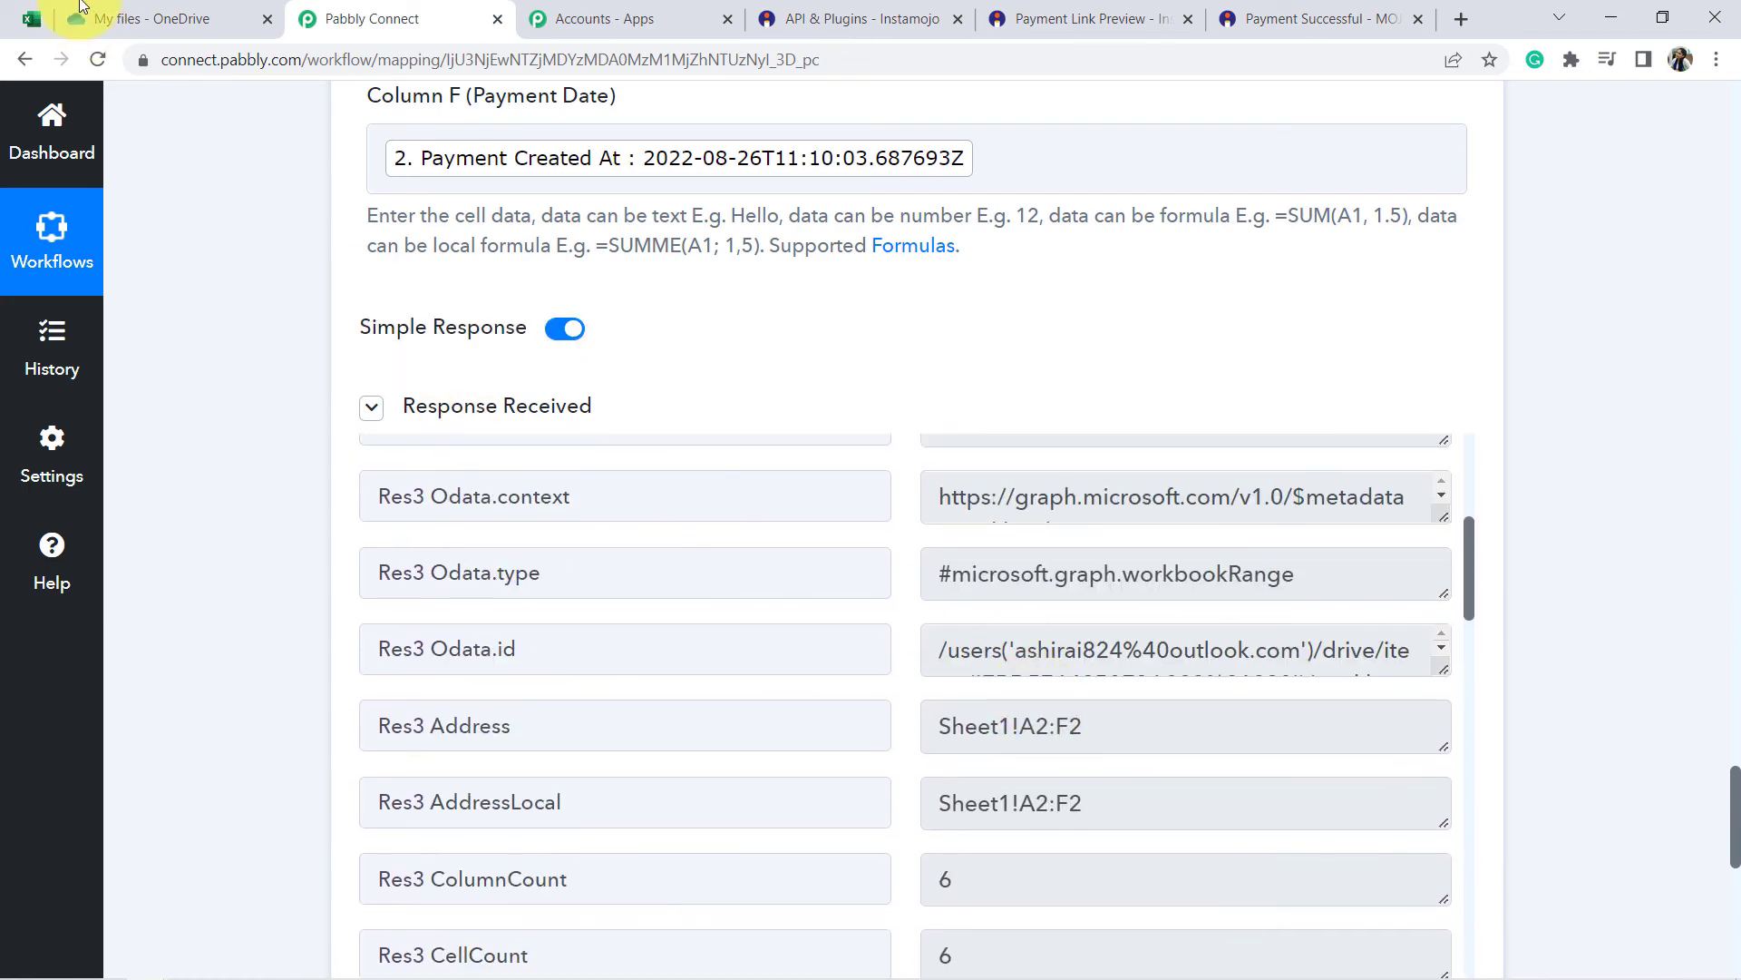
left_click(32, 18)
Reload the workbook and highlight the newly added customer row 2.
left_click(98, 61)
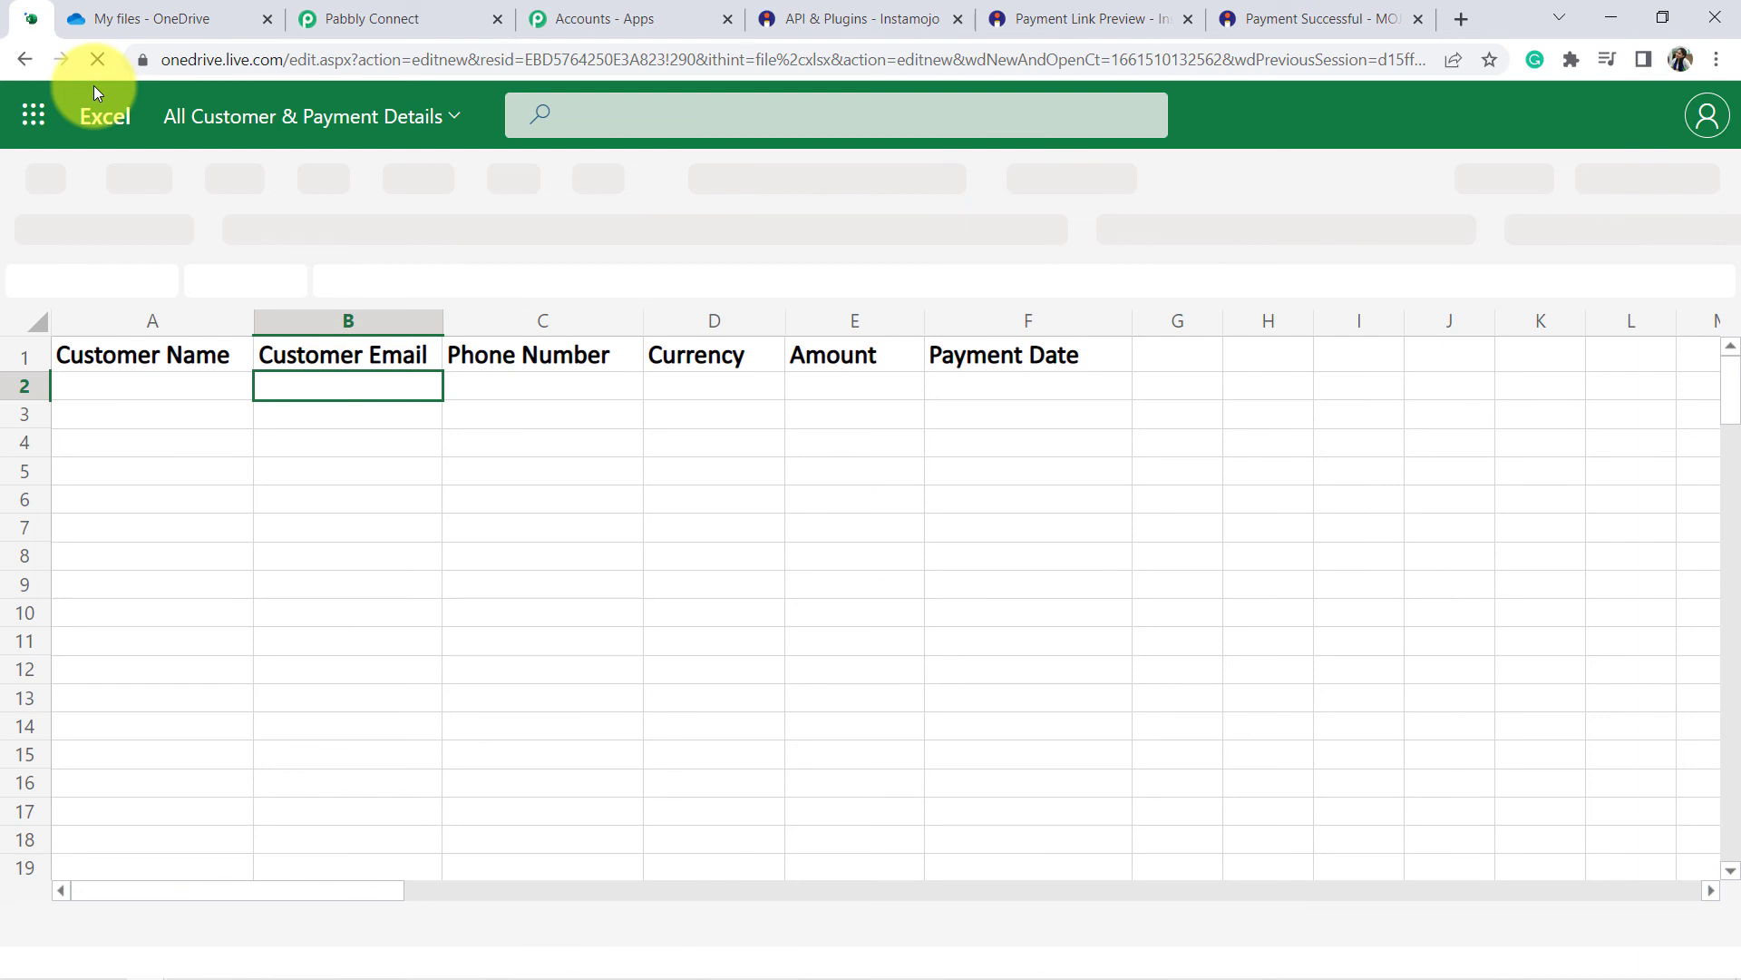
left_click(194, 462)
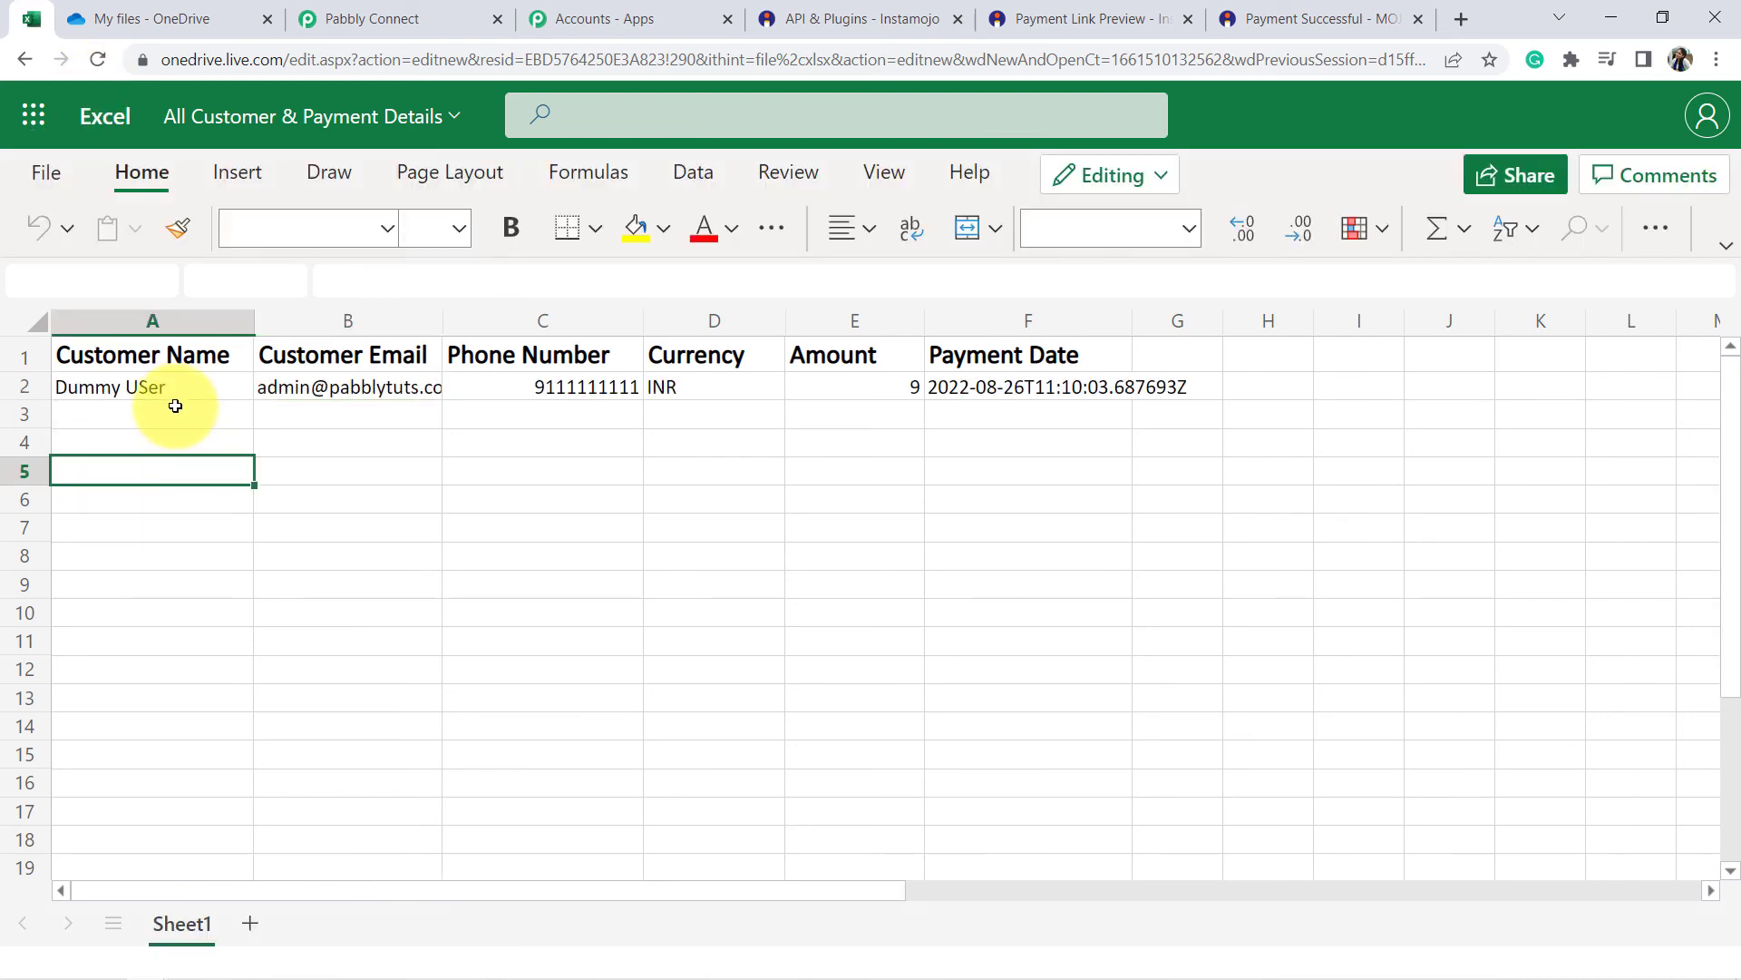
left_click_drag(226, 389, 1184, 392)
left_click(1153, 414)
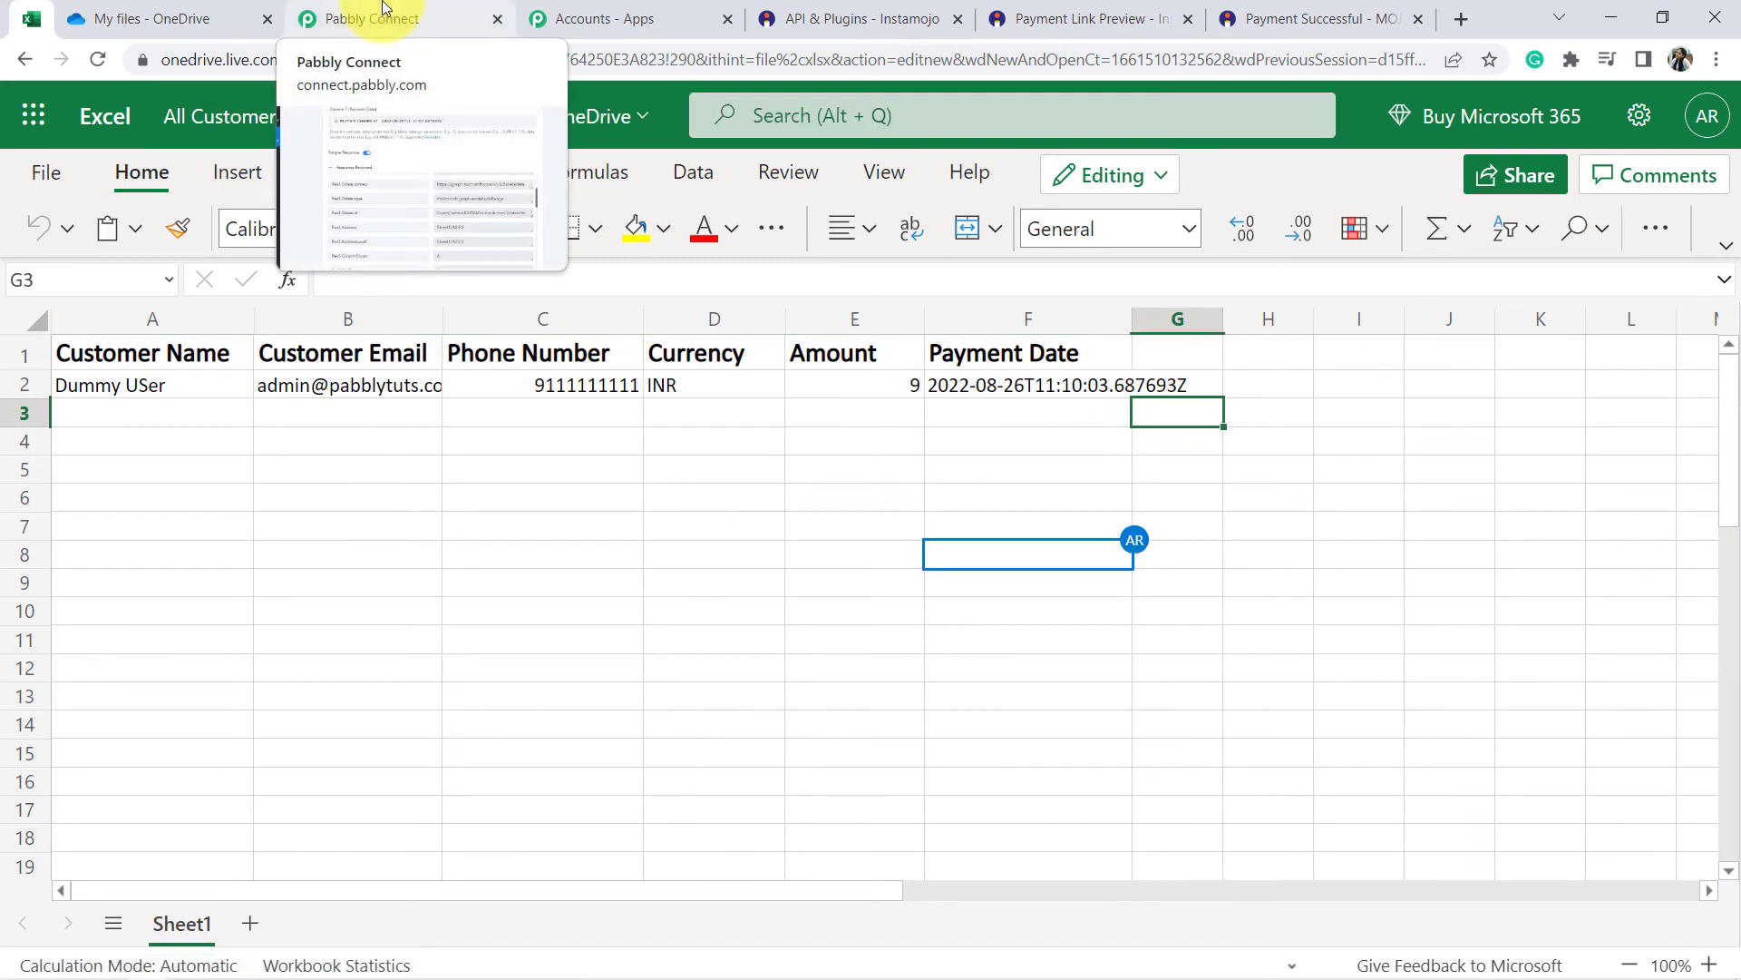
Widen column B to fit the email and check the values in A2 through E2.
left_click_drag(444, 322, 511, 322)
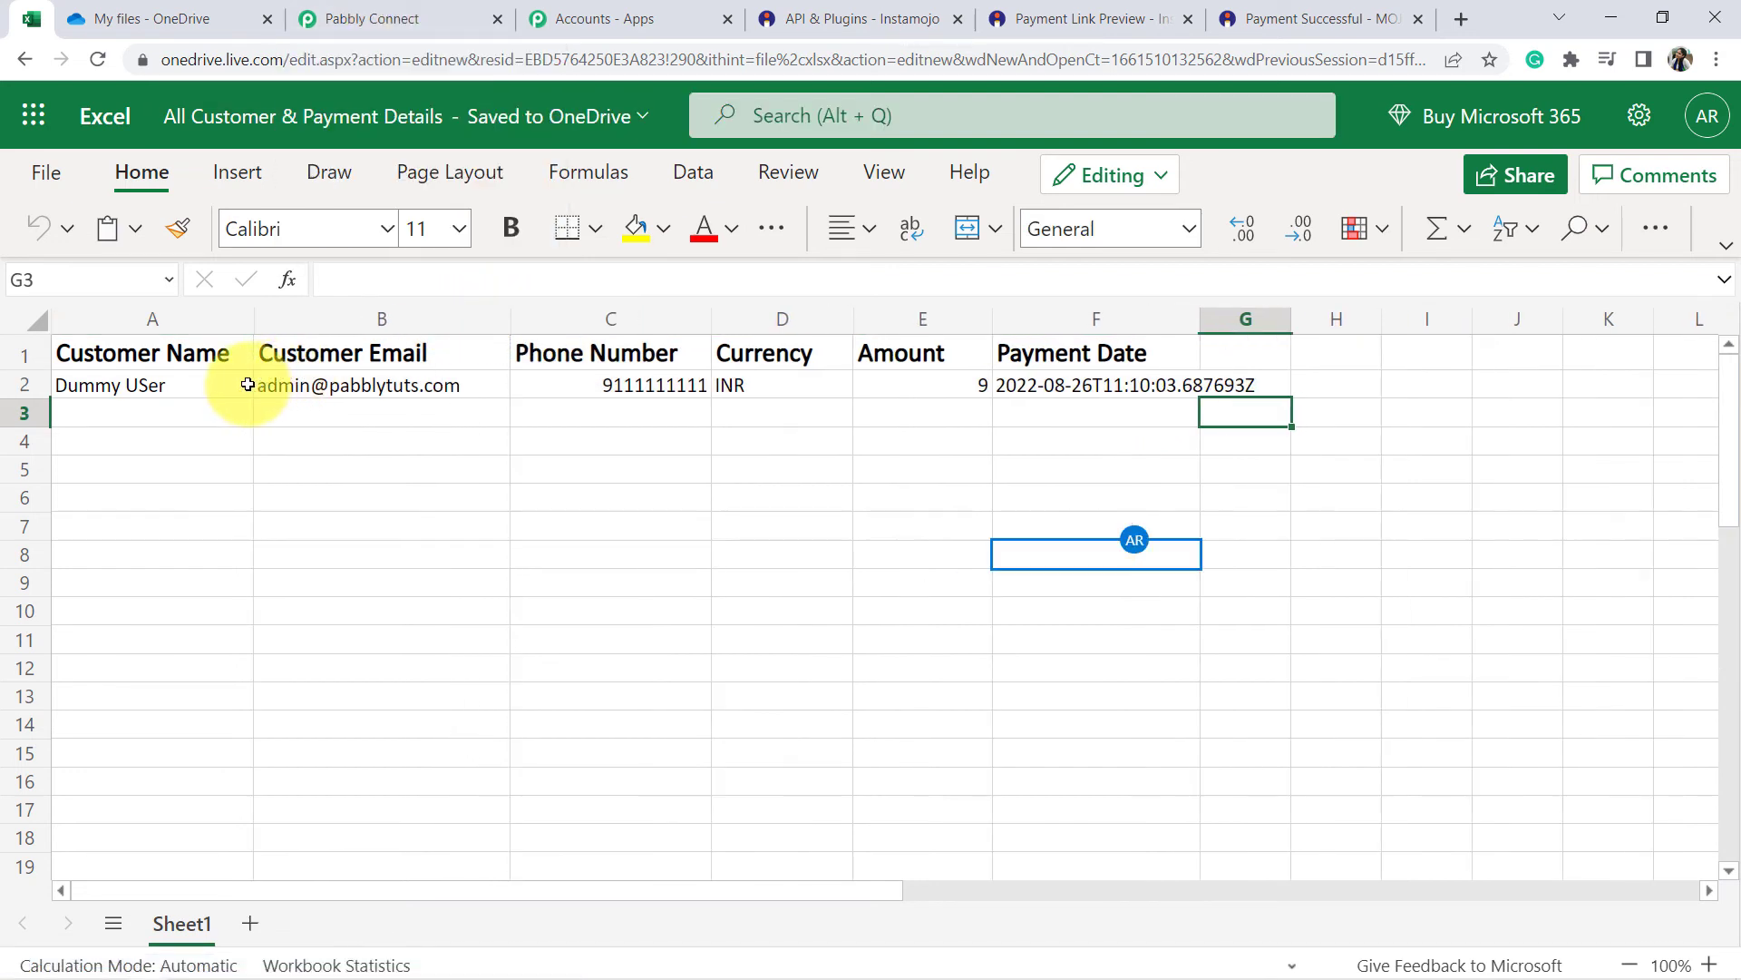
left_click(191, 390)
left_click(295, 386)
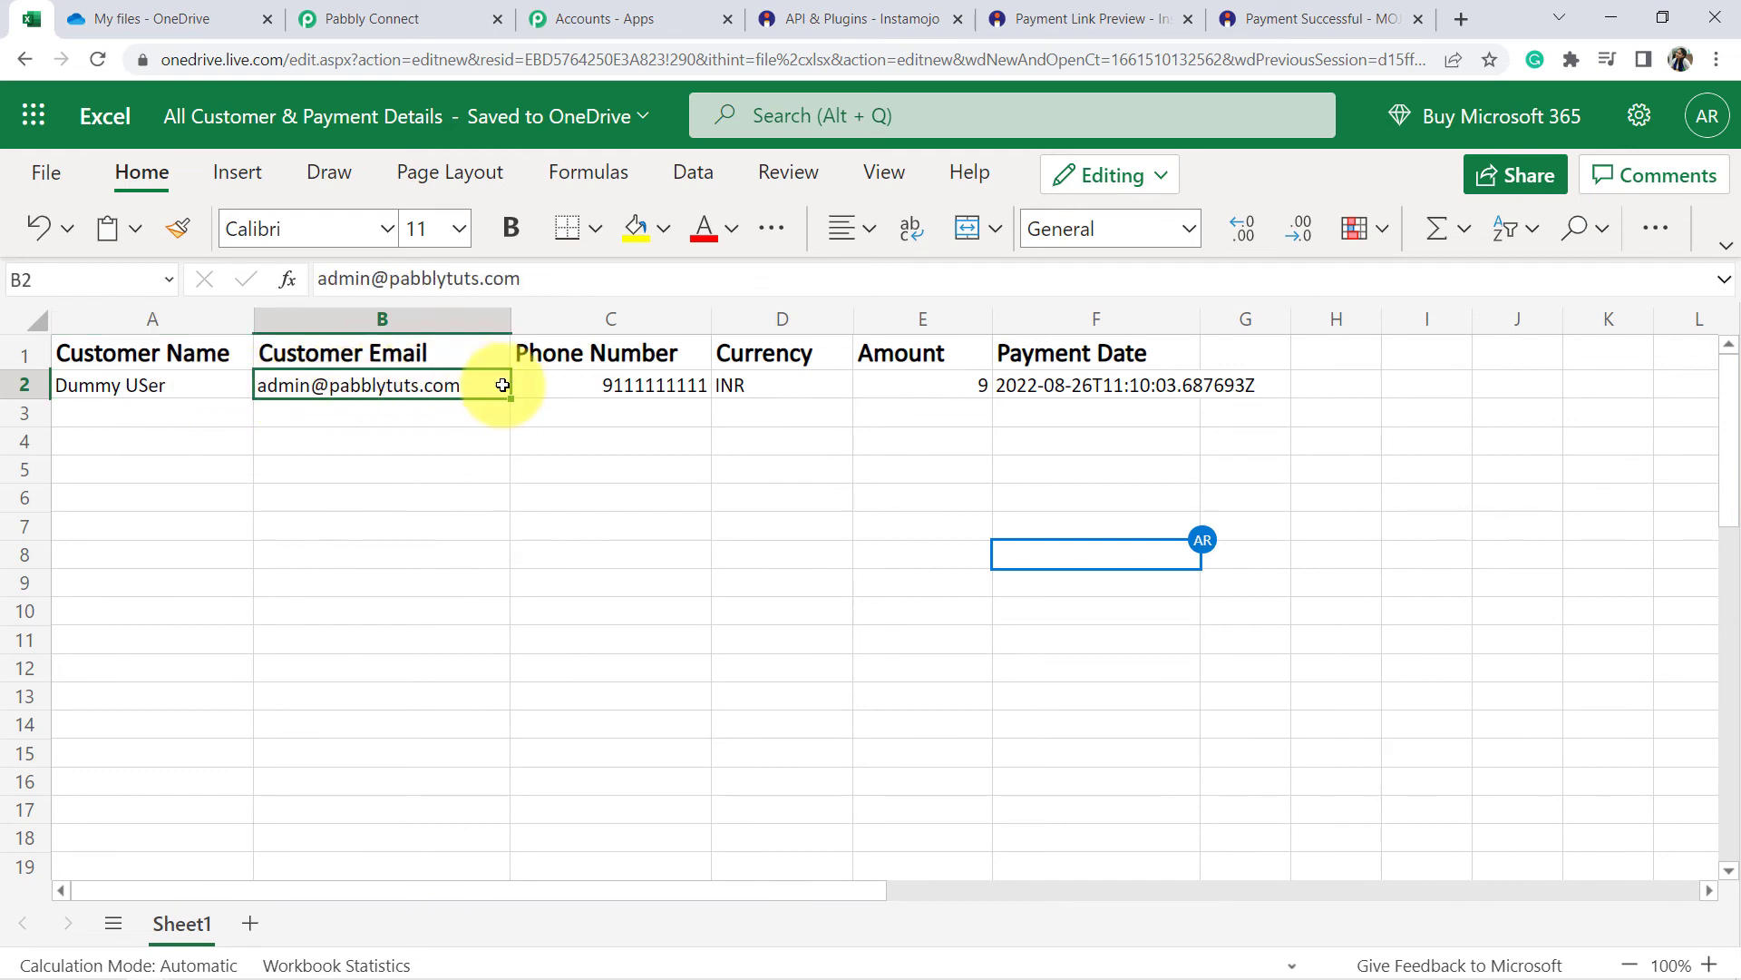
left_click(688, 379)
left_click(787, 385)
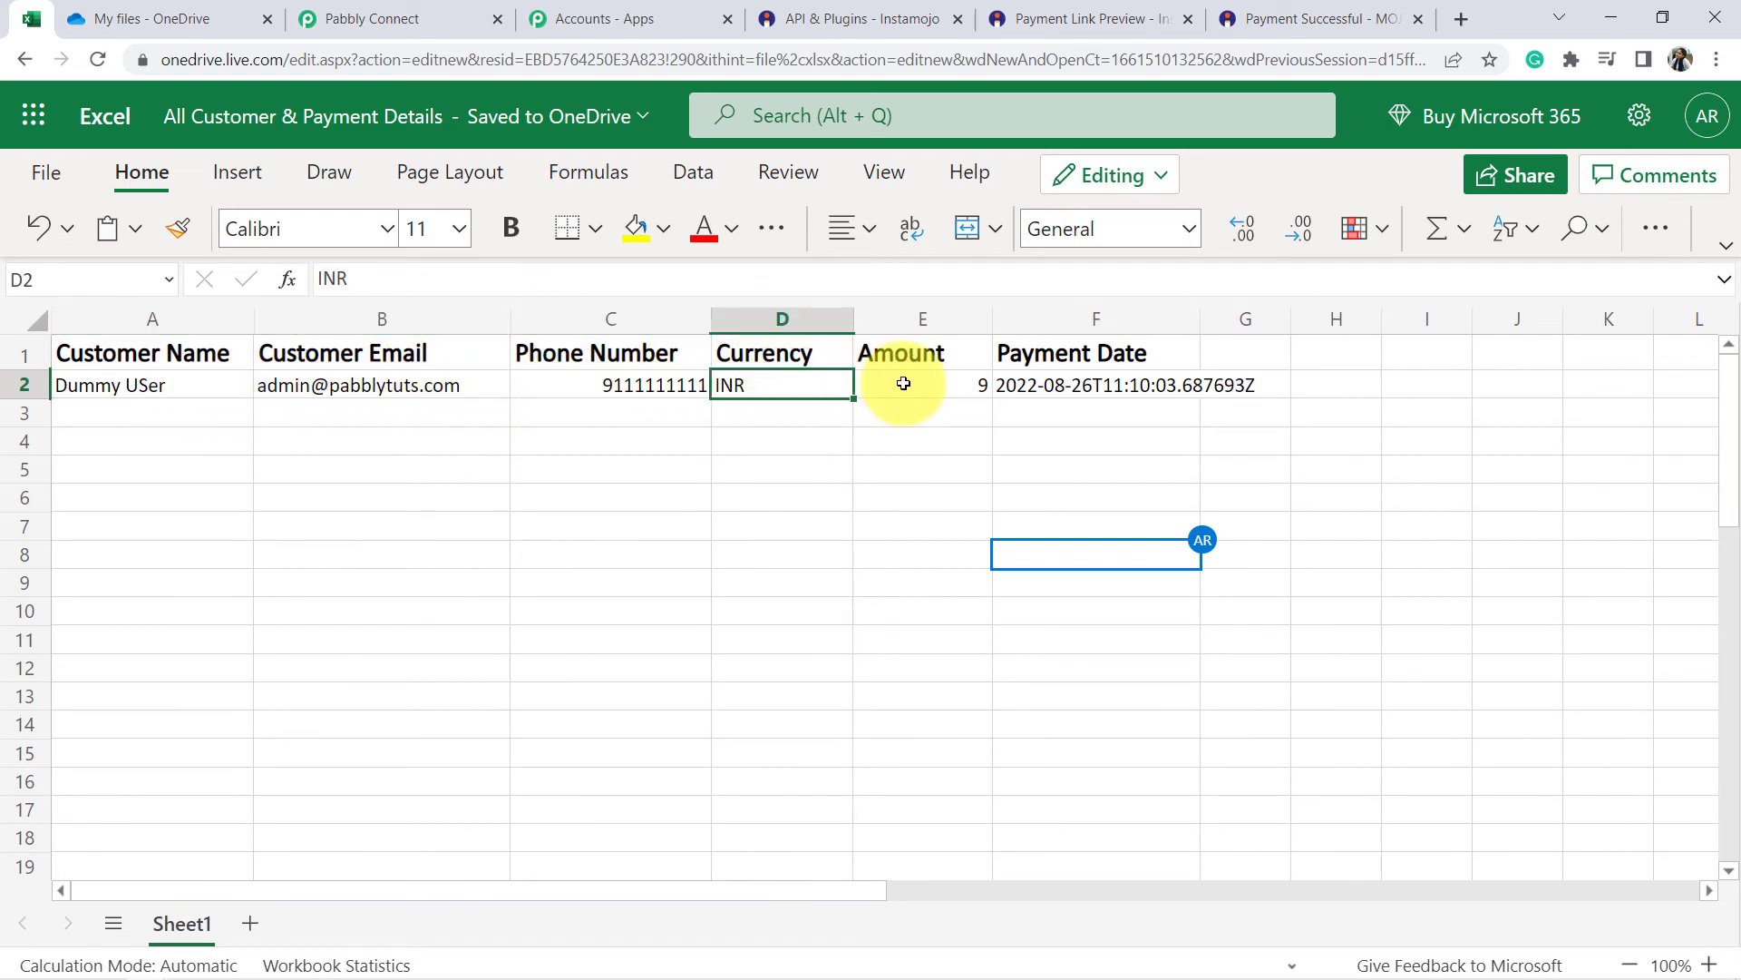
left_click(902, 381)
Left-align the Amount column E and check the payment date in F2.
left_click(916, 323)
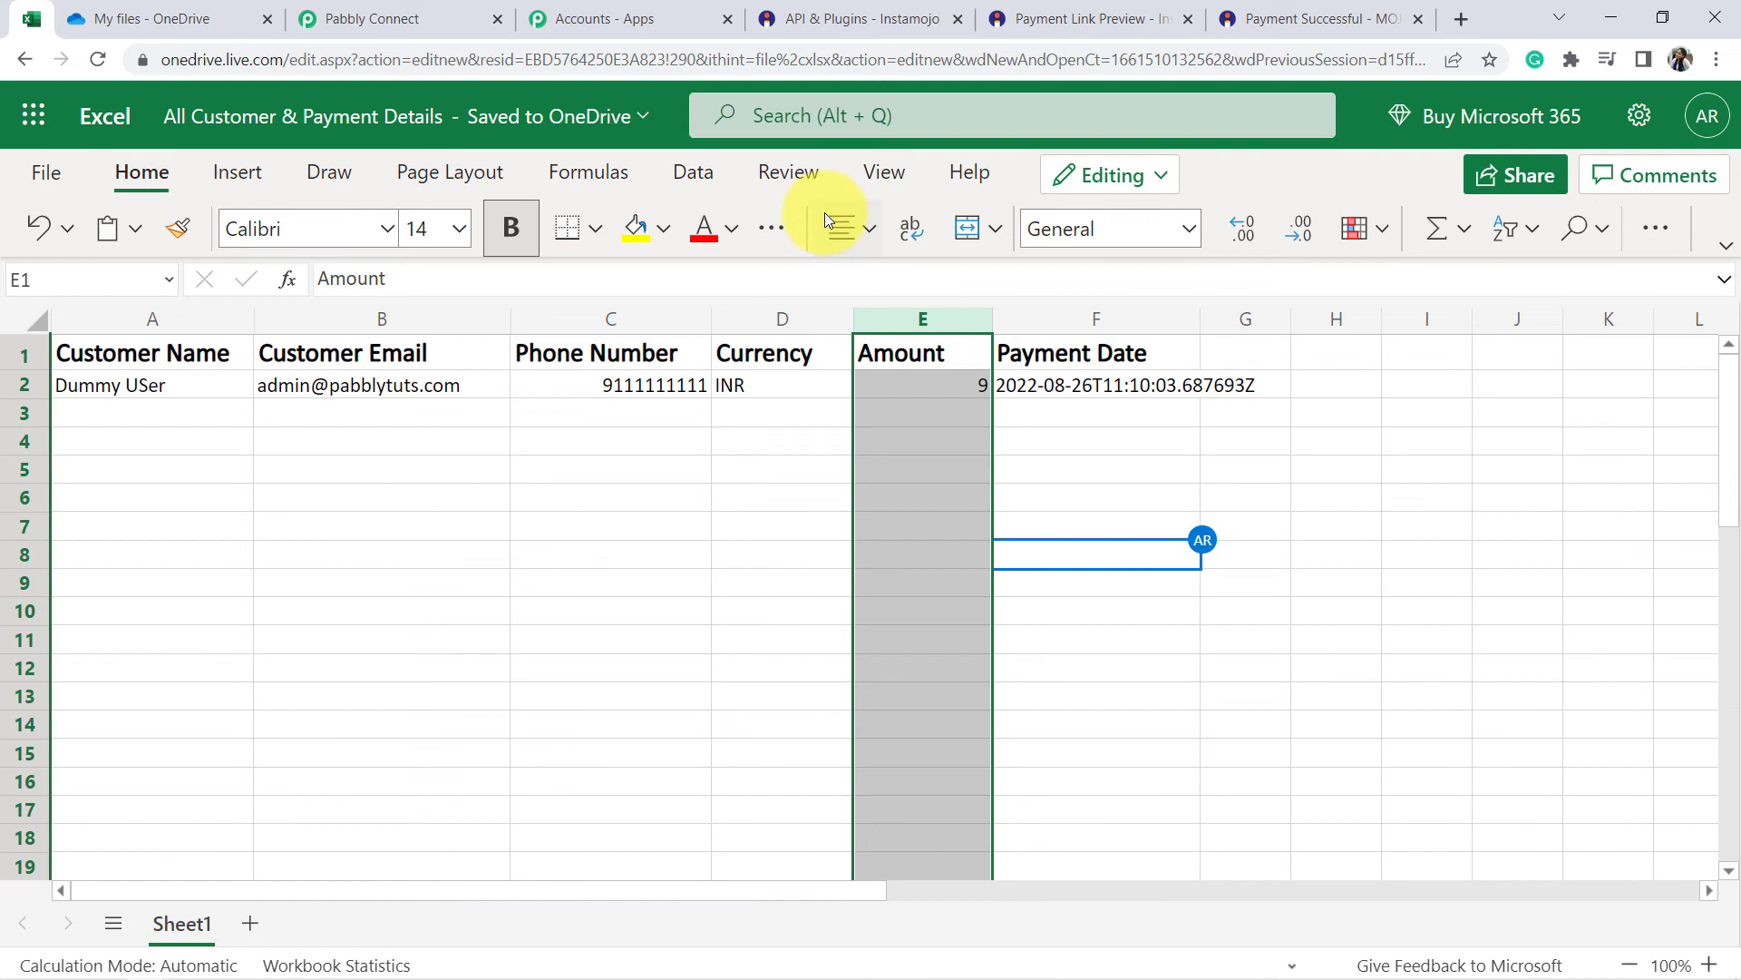
left_click(836, 238)
left_click(830, 323)
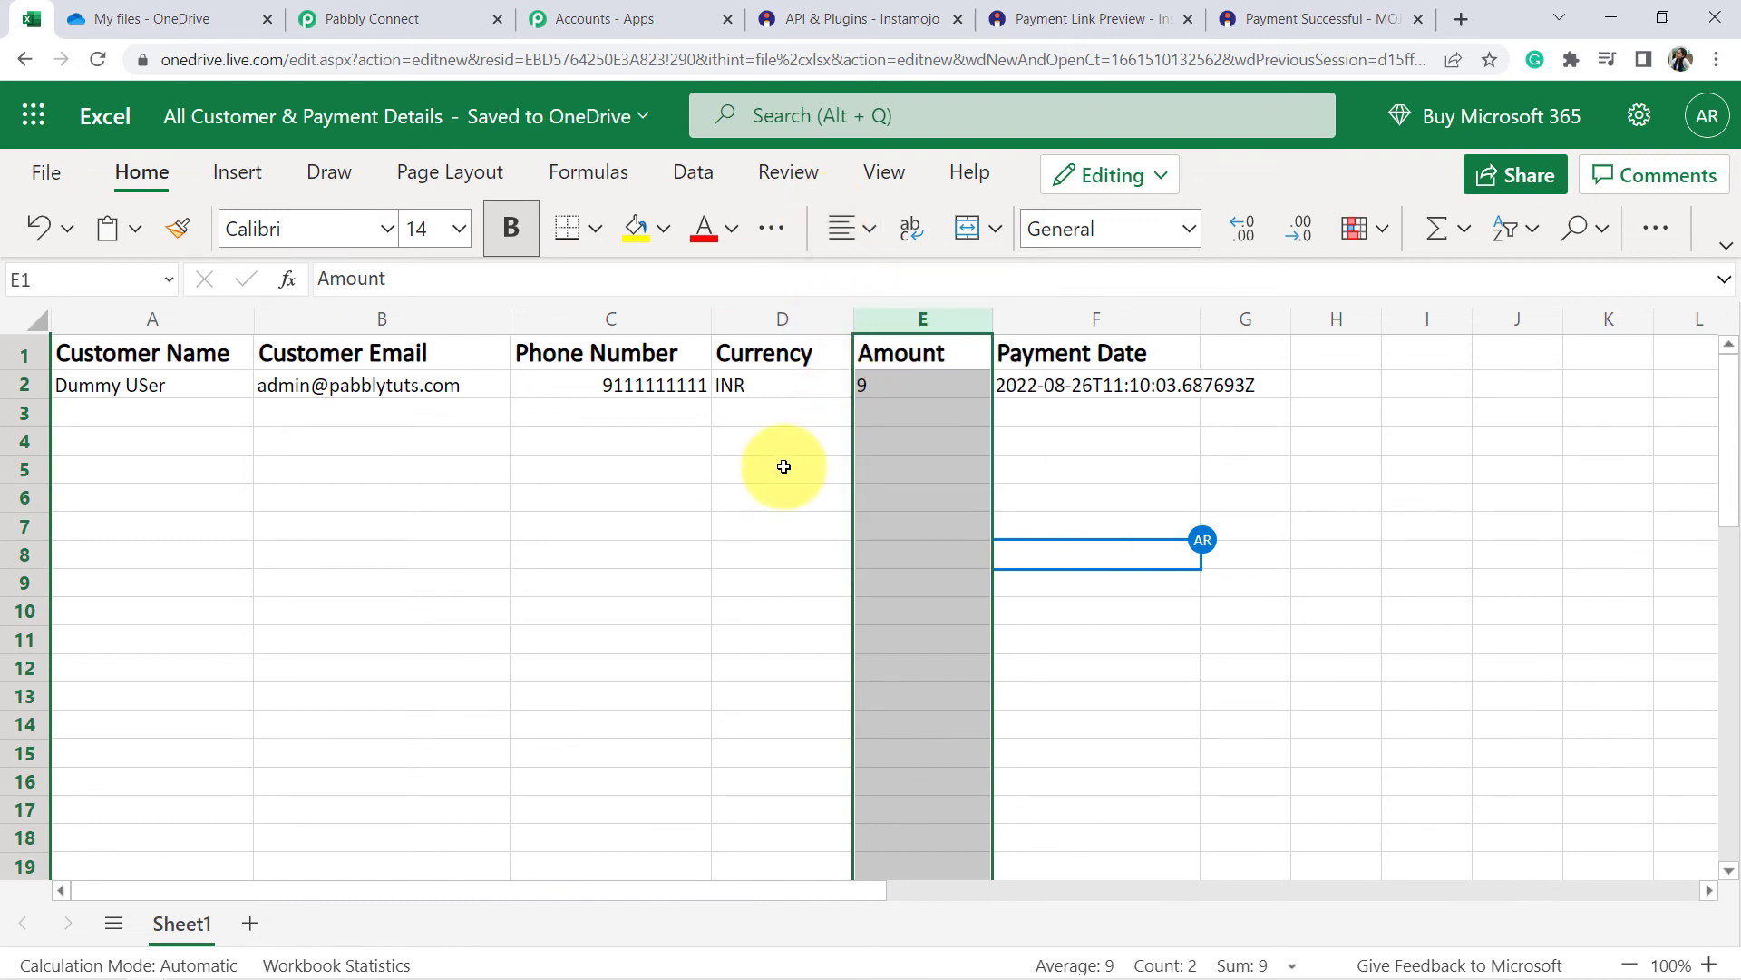
left_click(786, 464)
left_click(1103, 392)
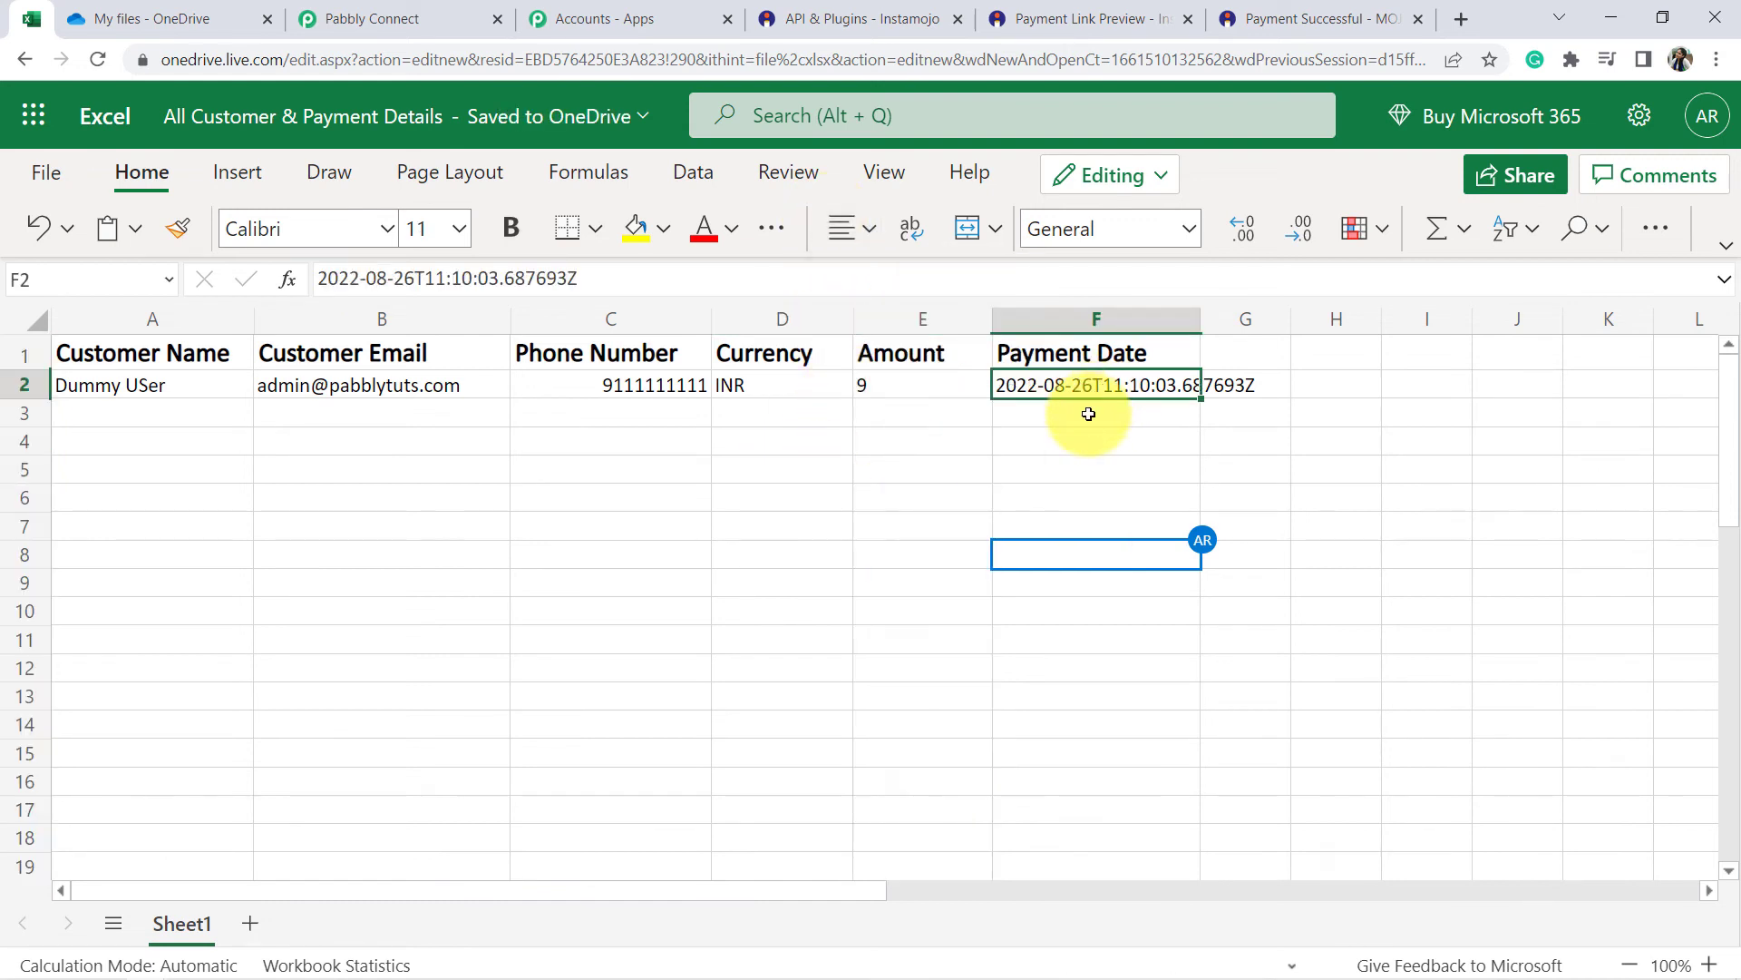
Collapse the Instamojo New Sale, Get Payment Details and Add Row To Worksheet cards in the Pabbly workflow.
left_click(390, 18)
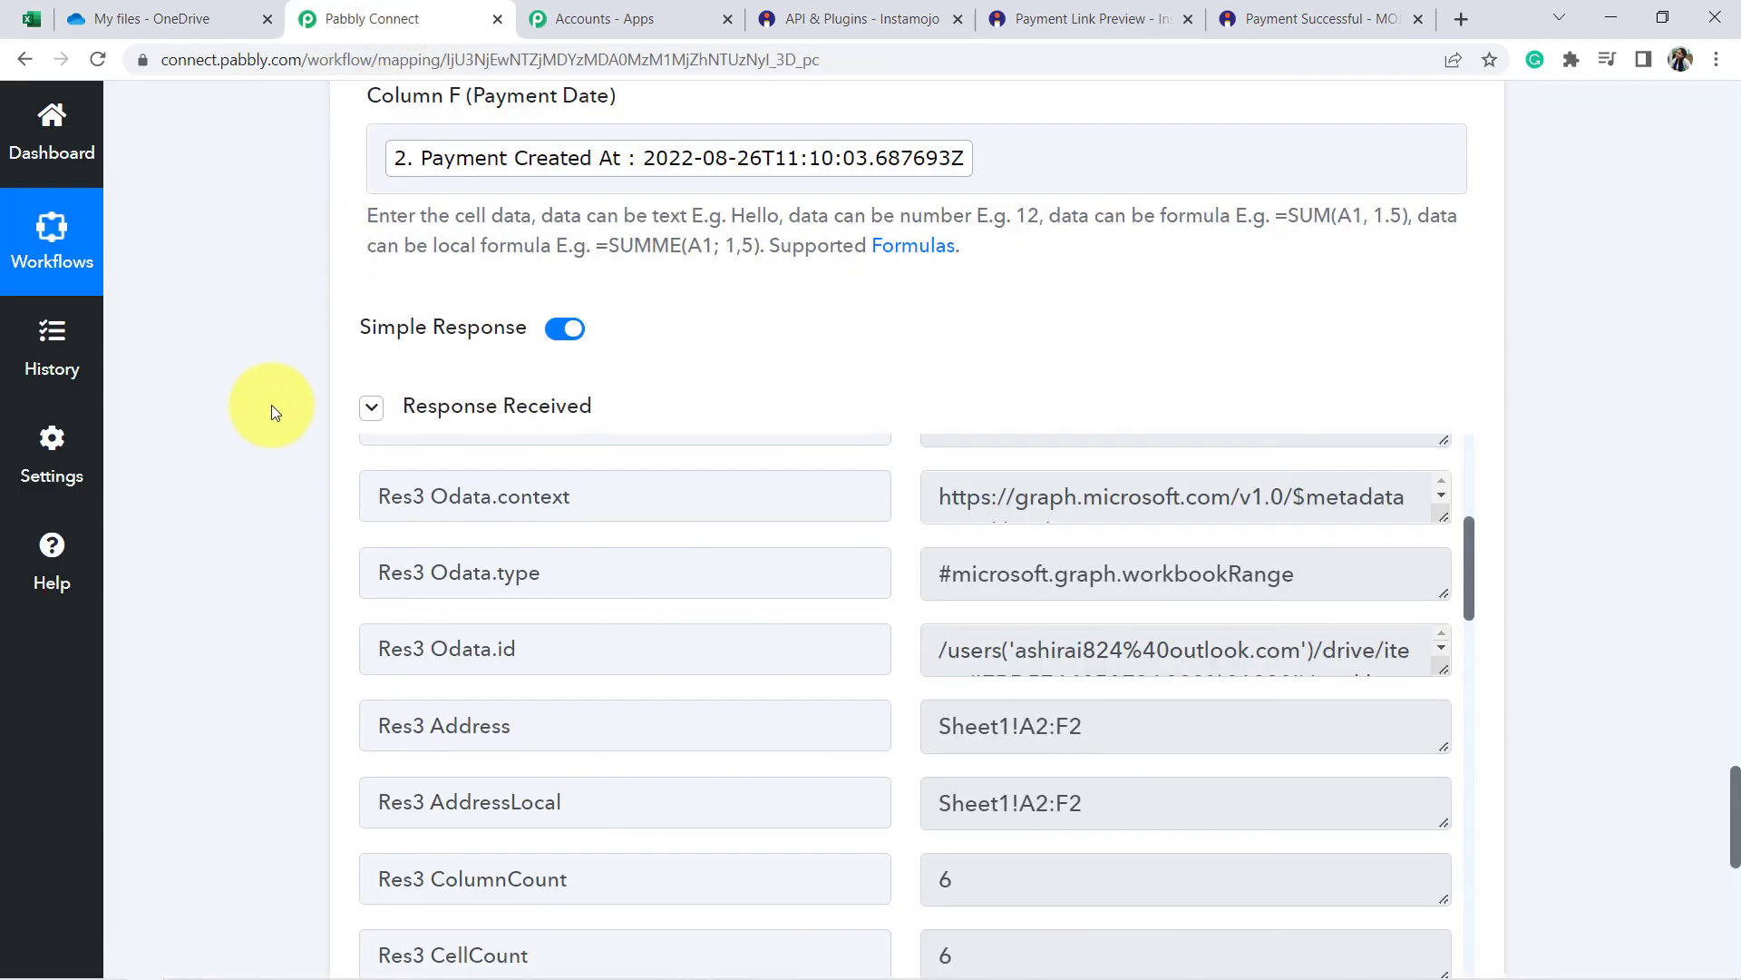
scroll(258, 405, "up", 8)
scroll(258, 412, "up", 20)
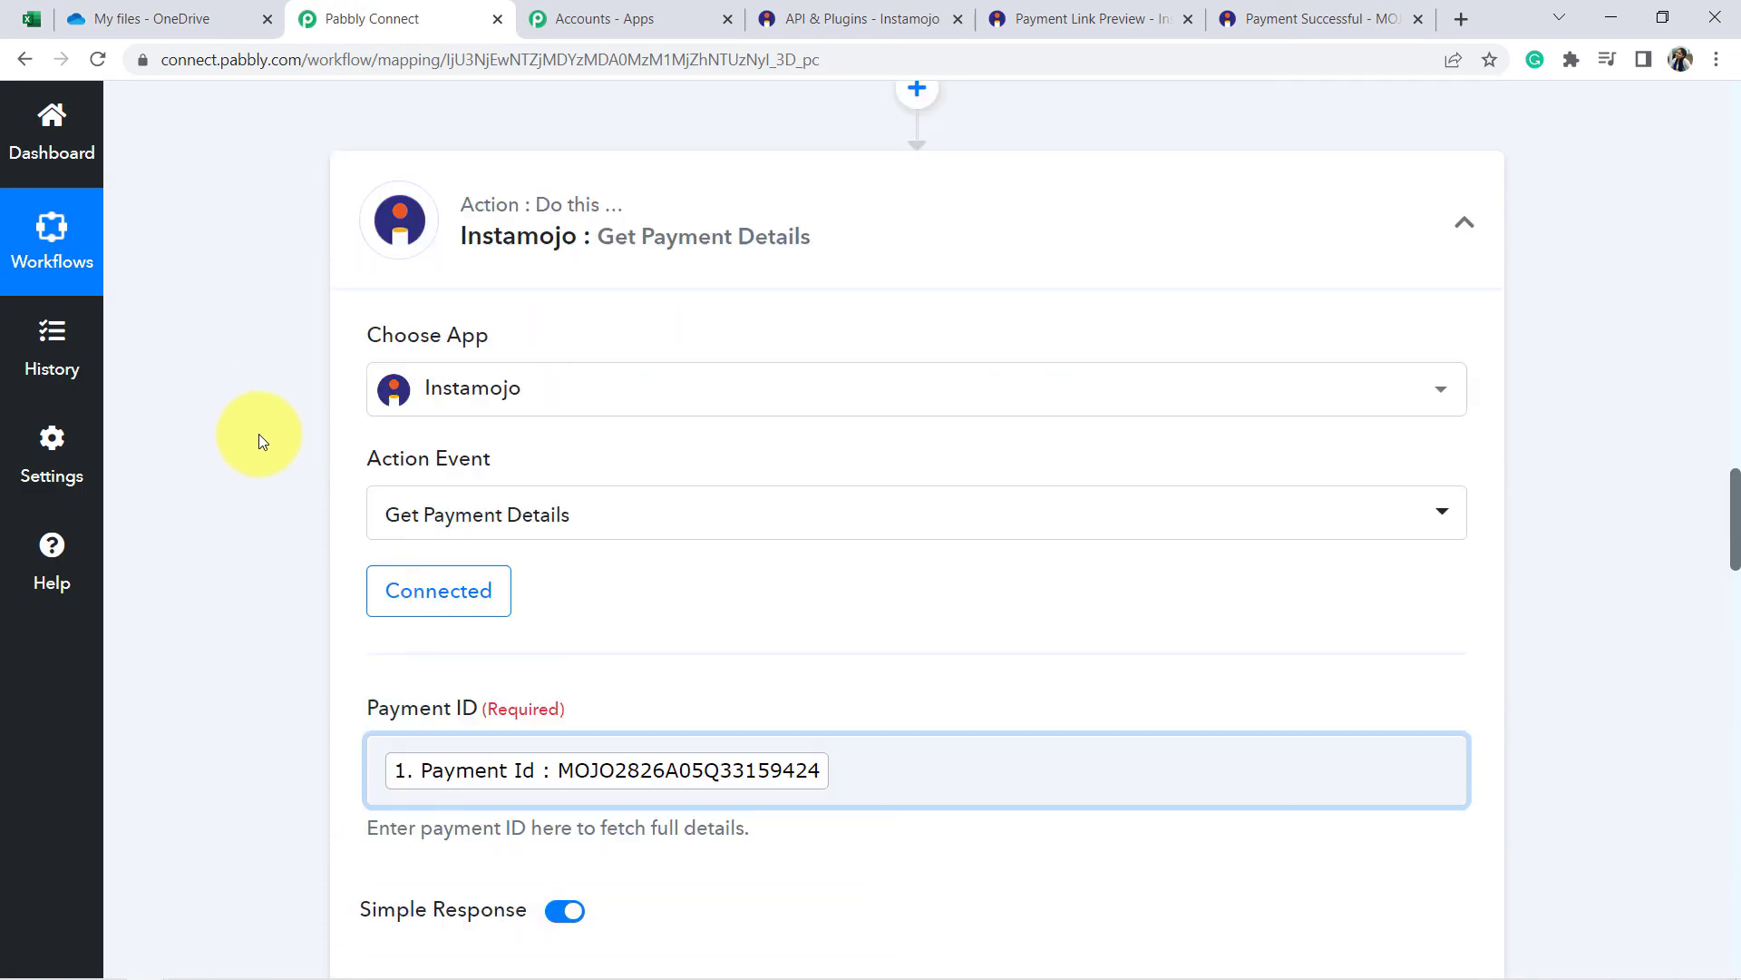
scroll(259, 434, "up", 10)
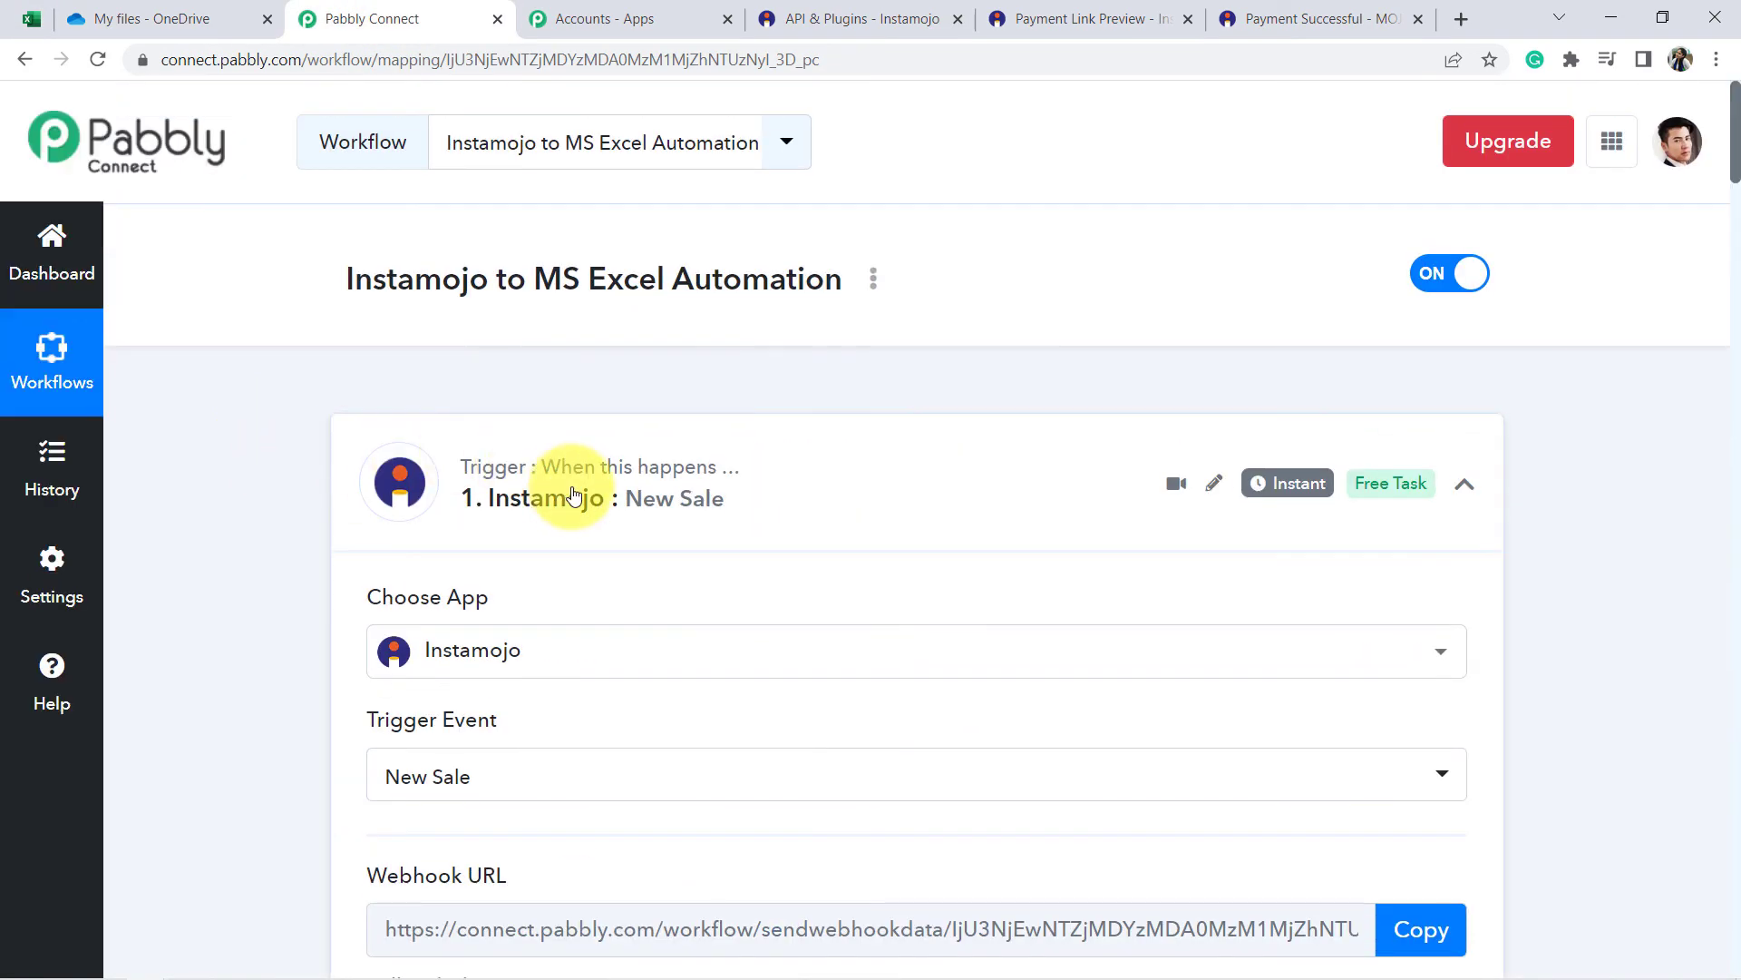
left_click(572, 494)
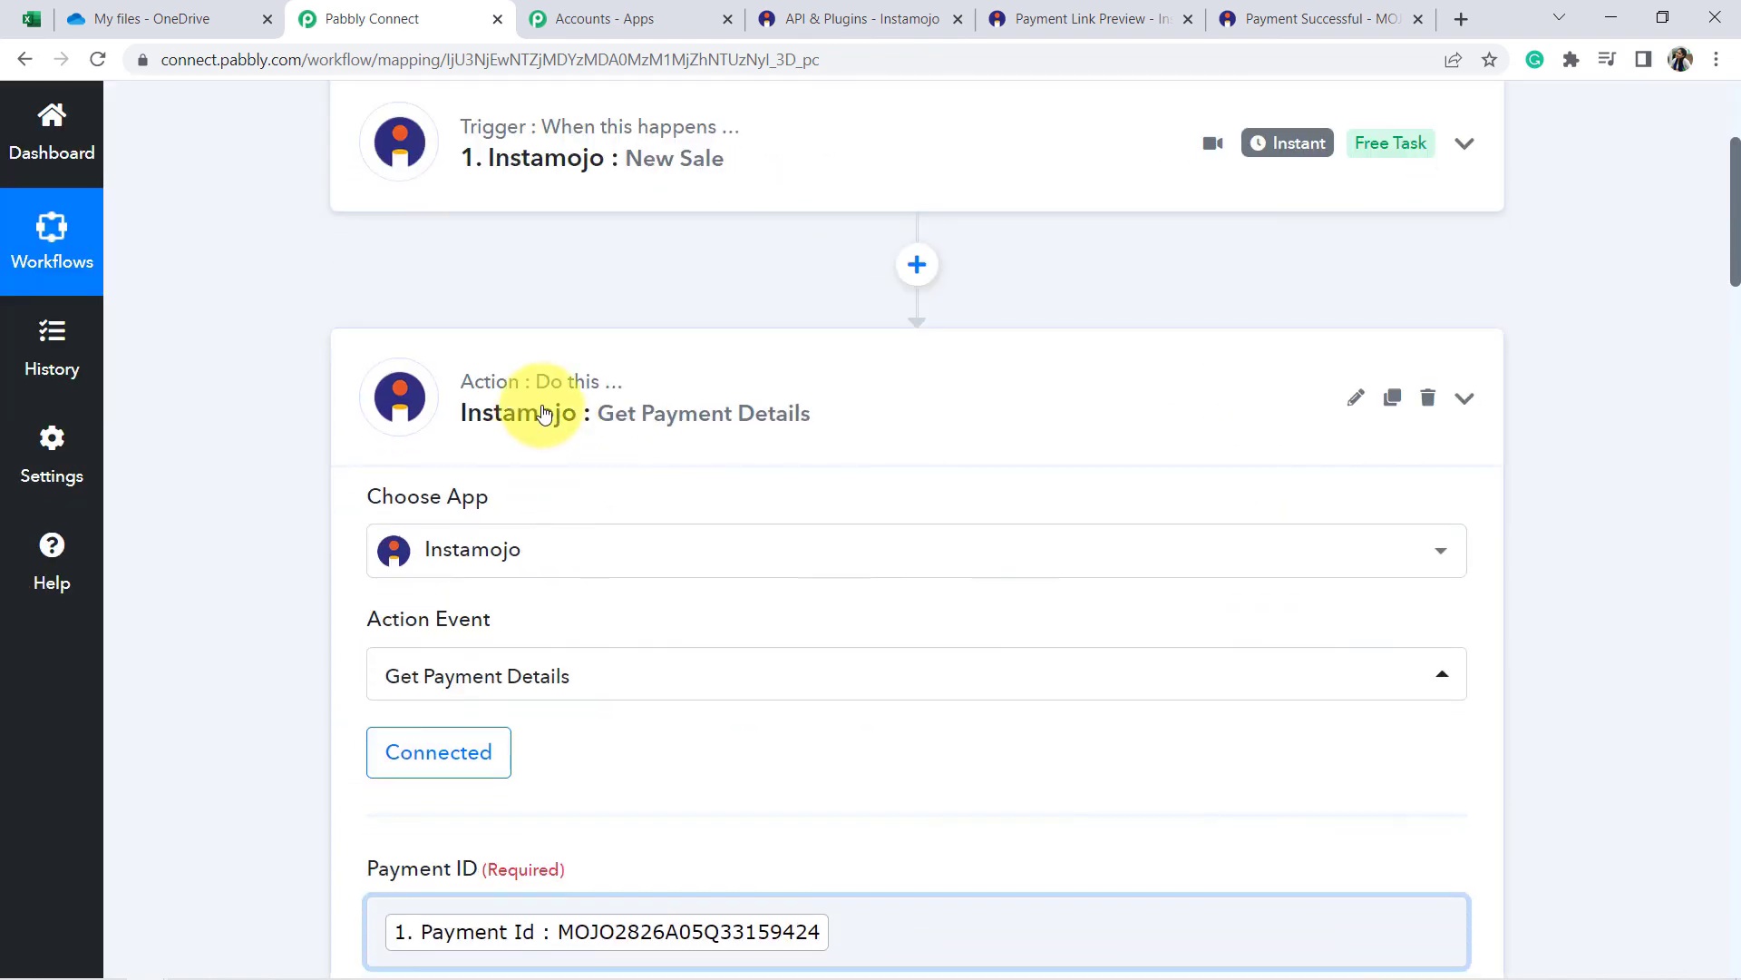
left_click(538, 405)
left_click(533, 326)
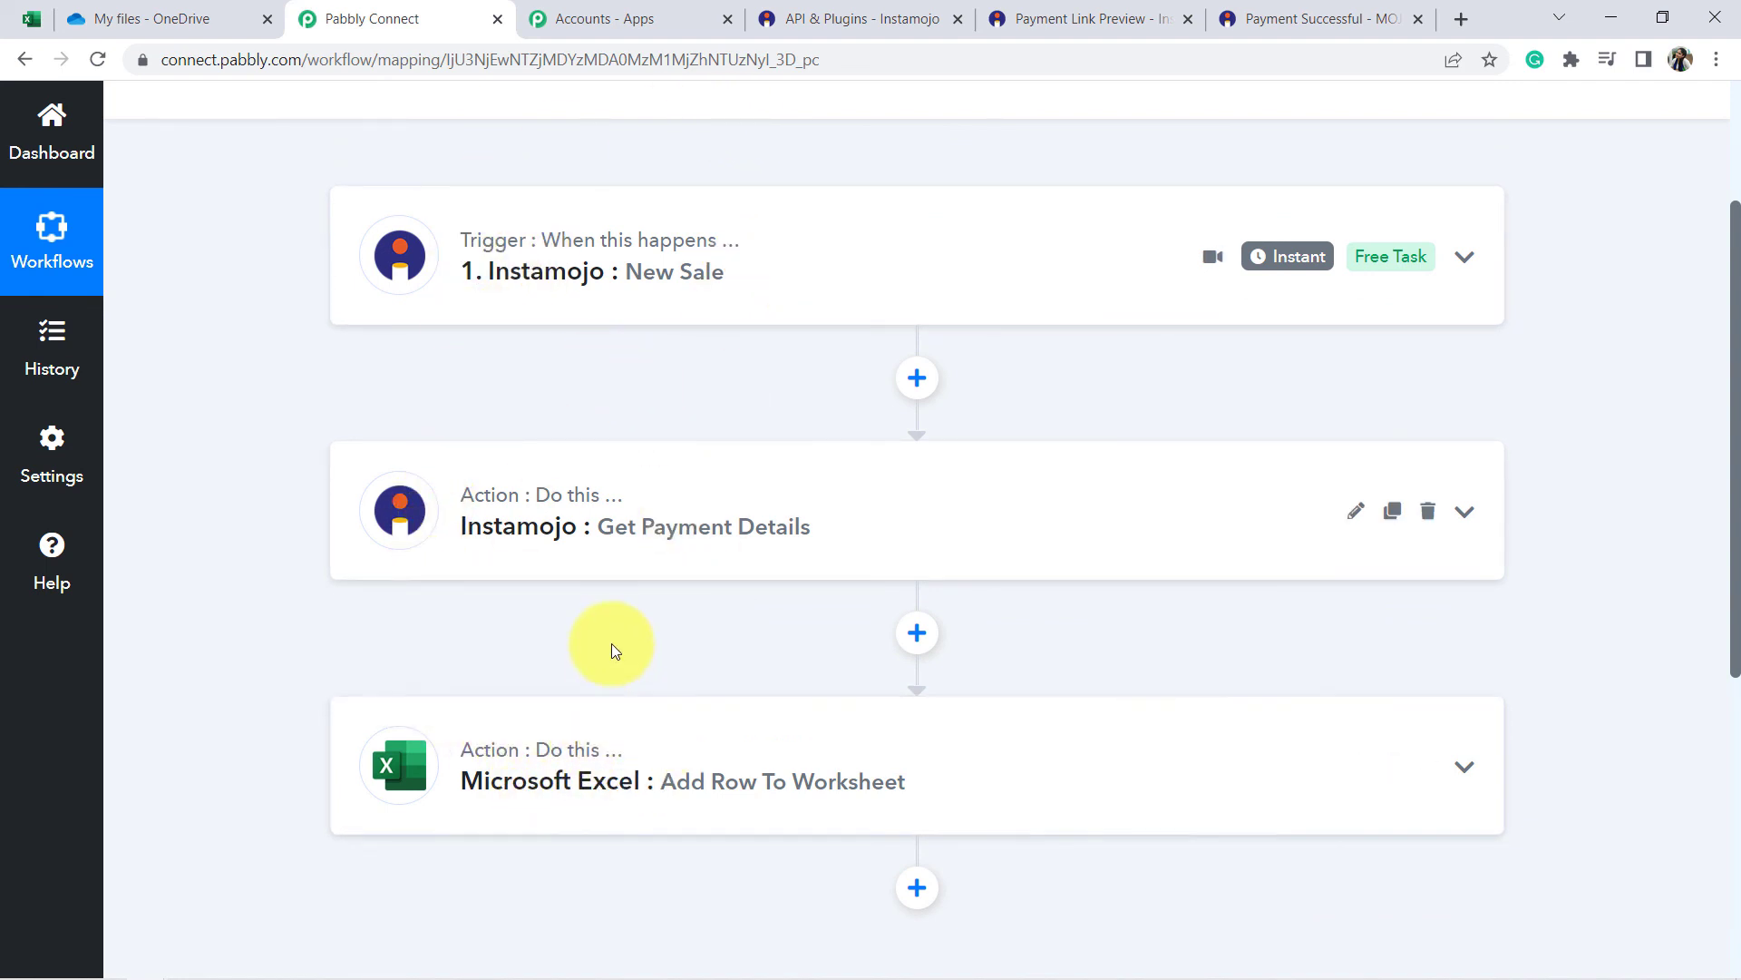
scroll(611, 661, "up", 3)
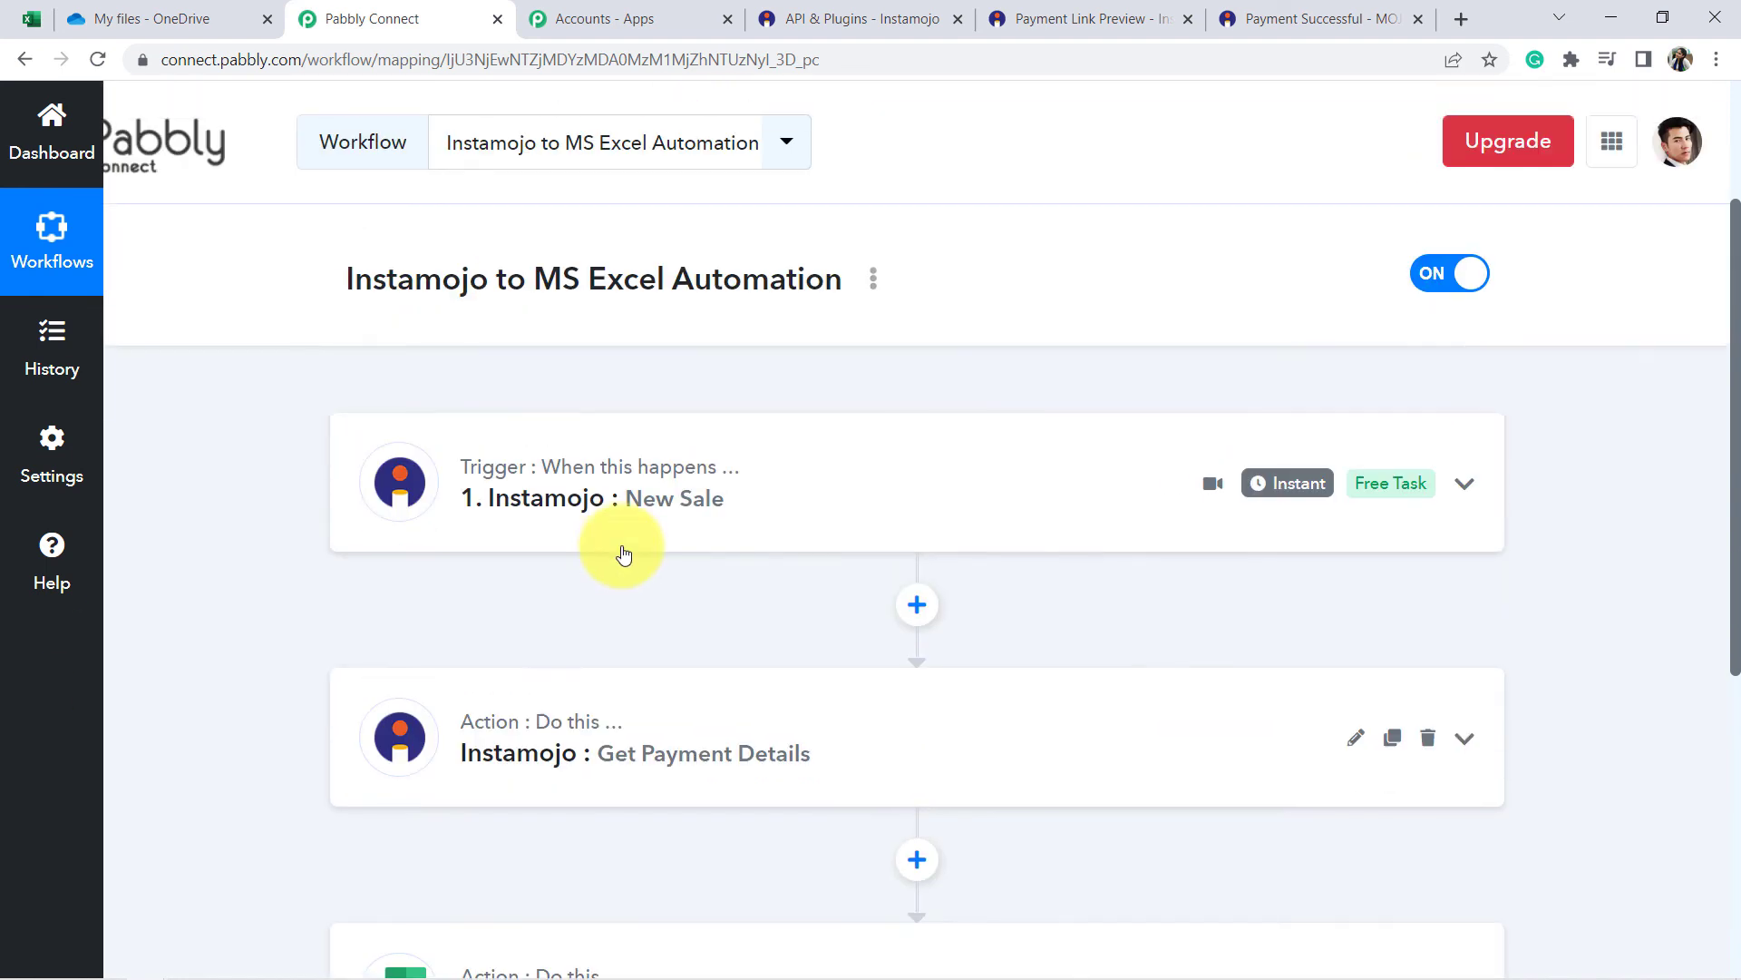
left_click(873, 285)
left_click(701, 422)
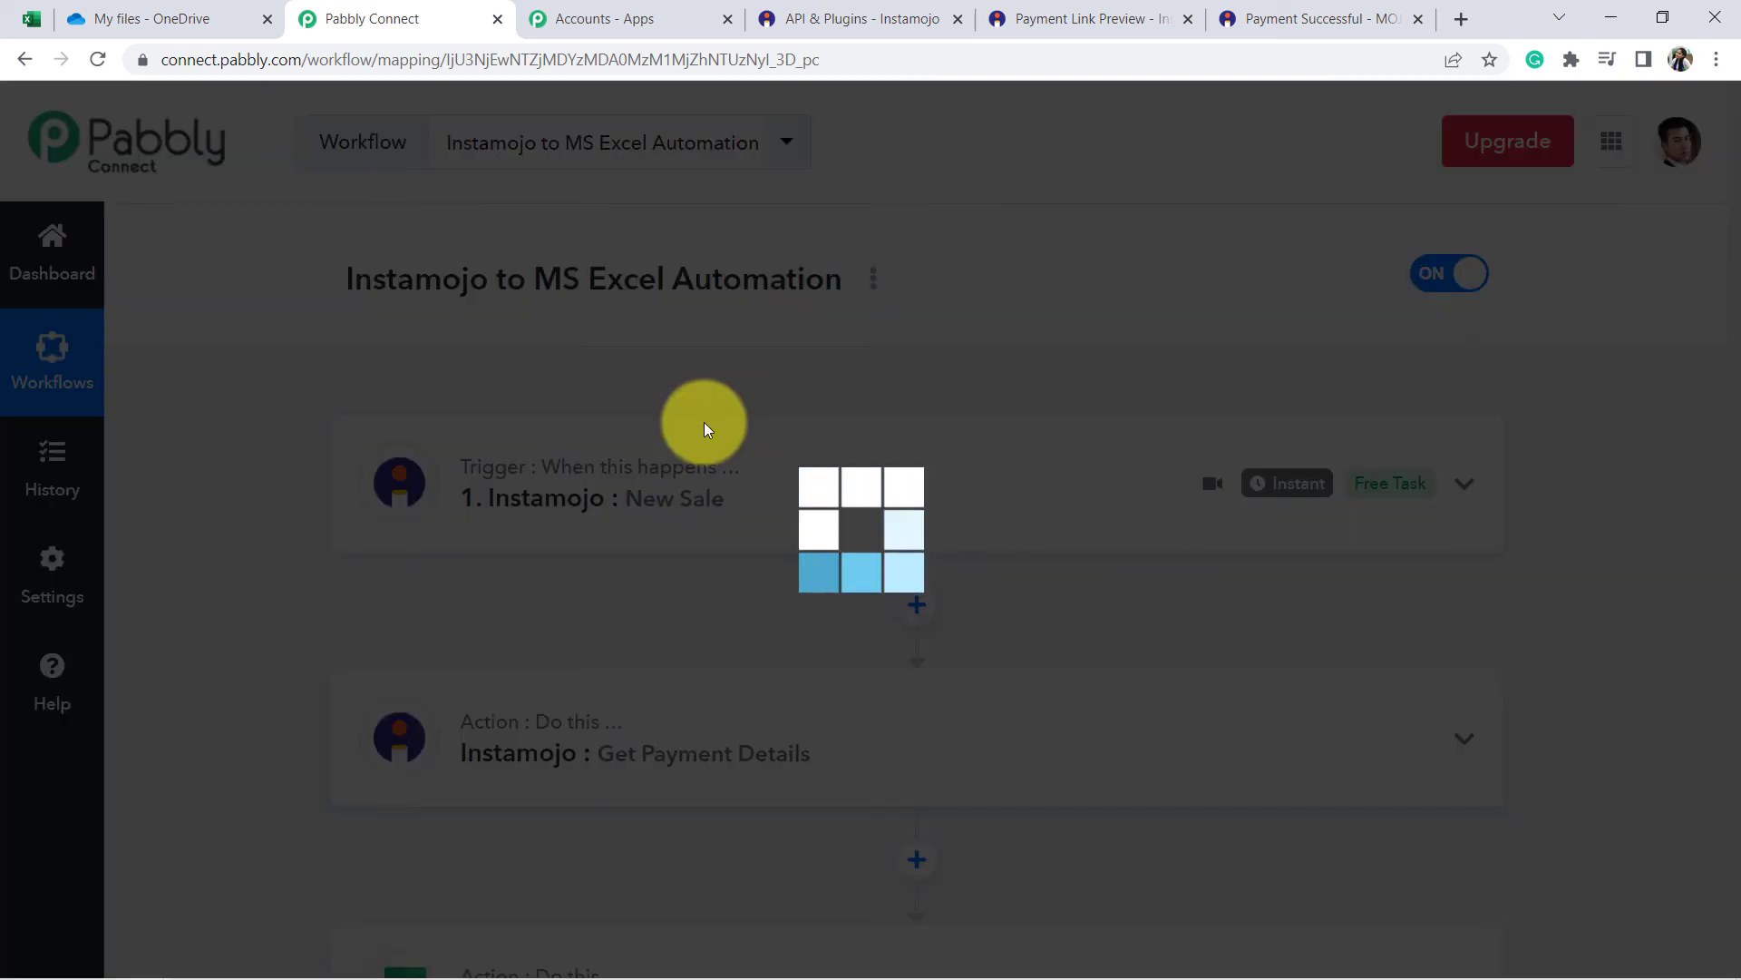
left_click_drag(1023, 545, 622, 541)
left_click(802, 541)
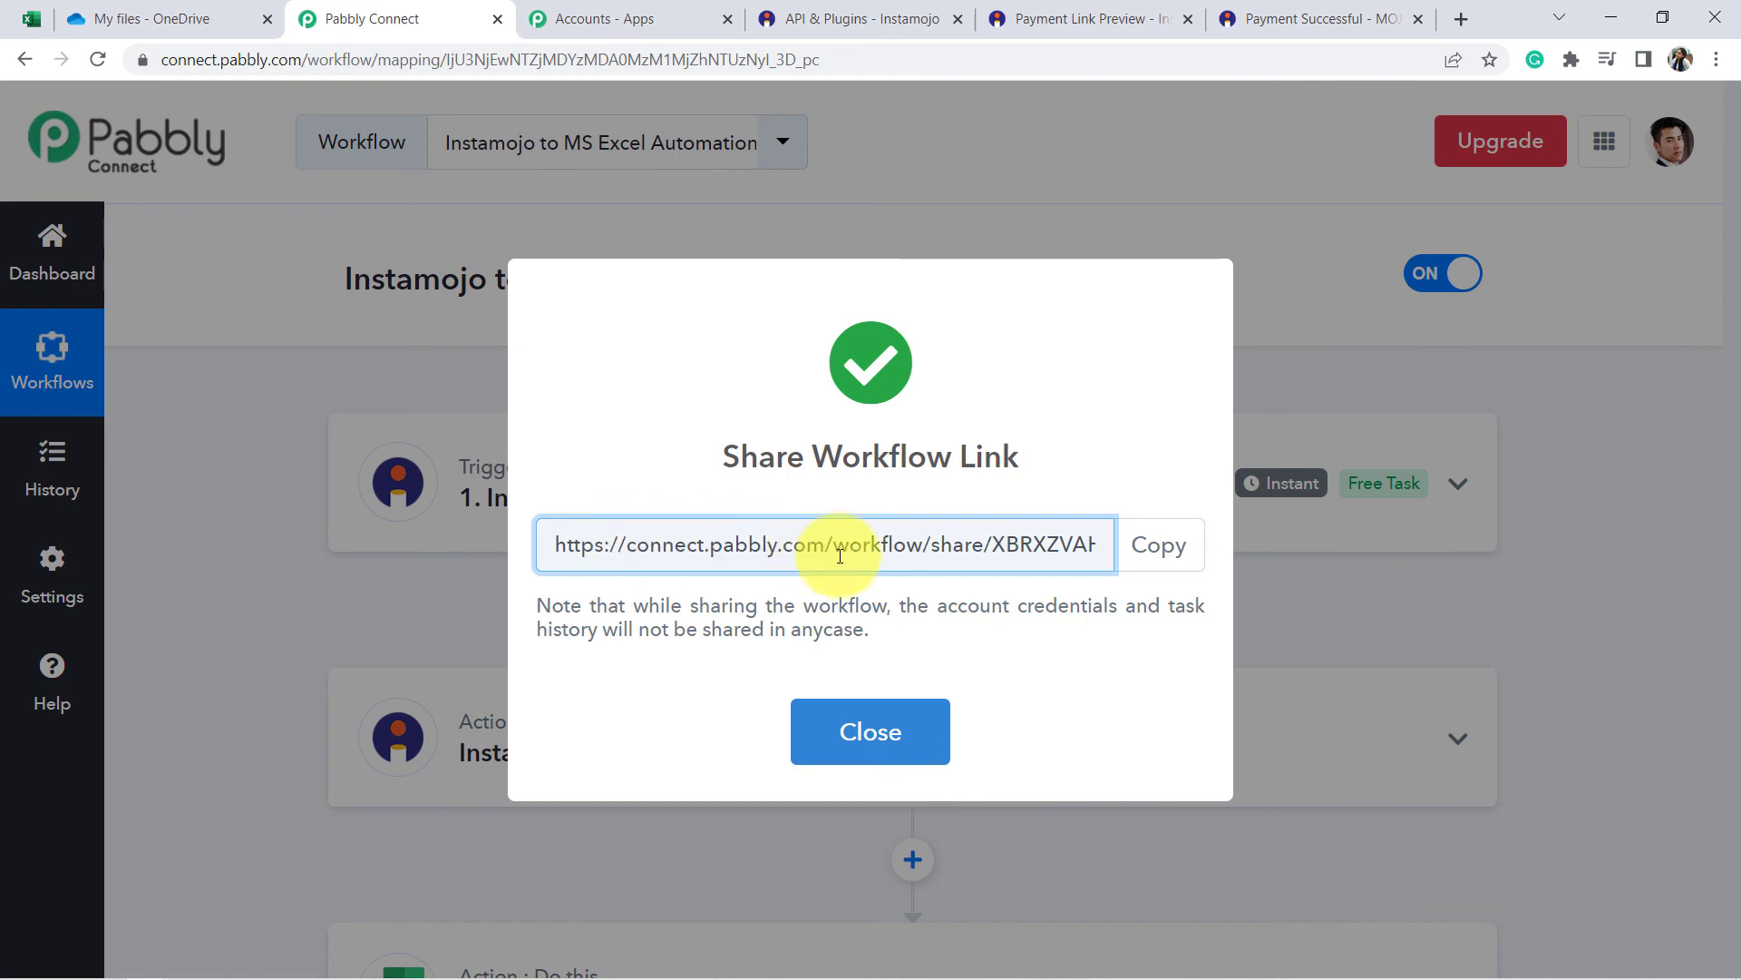
left_click(862, 733)
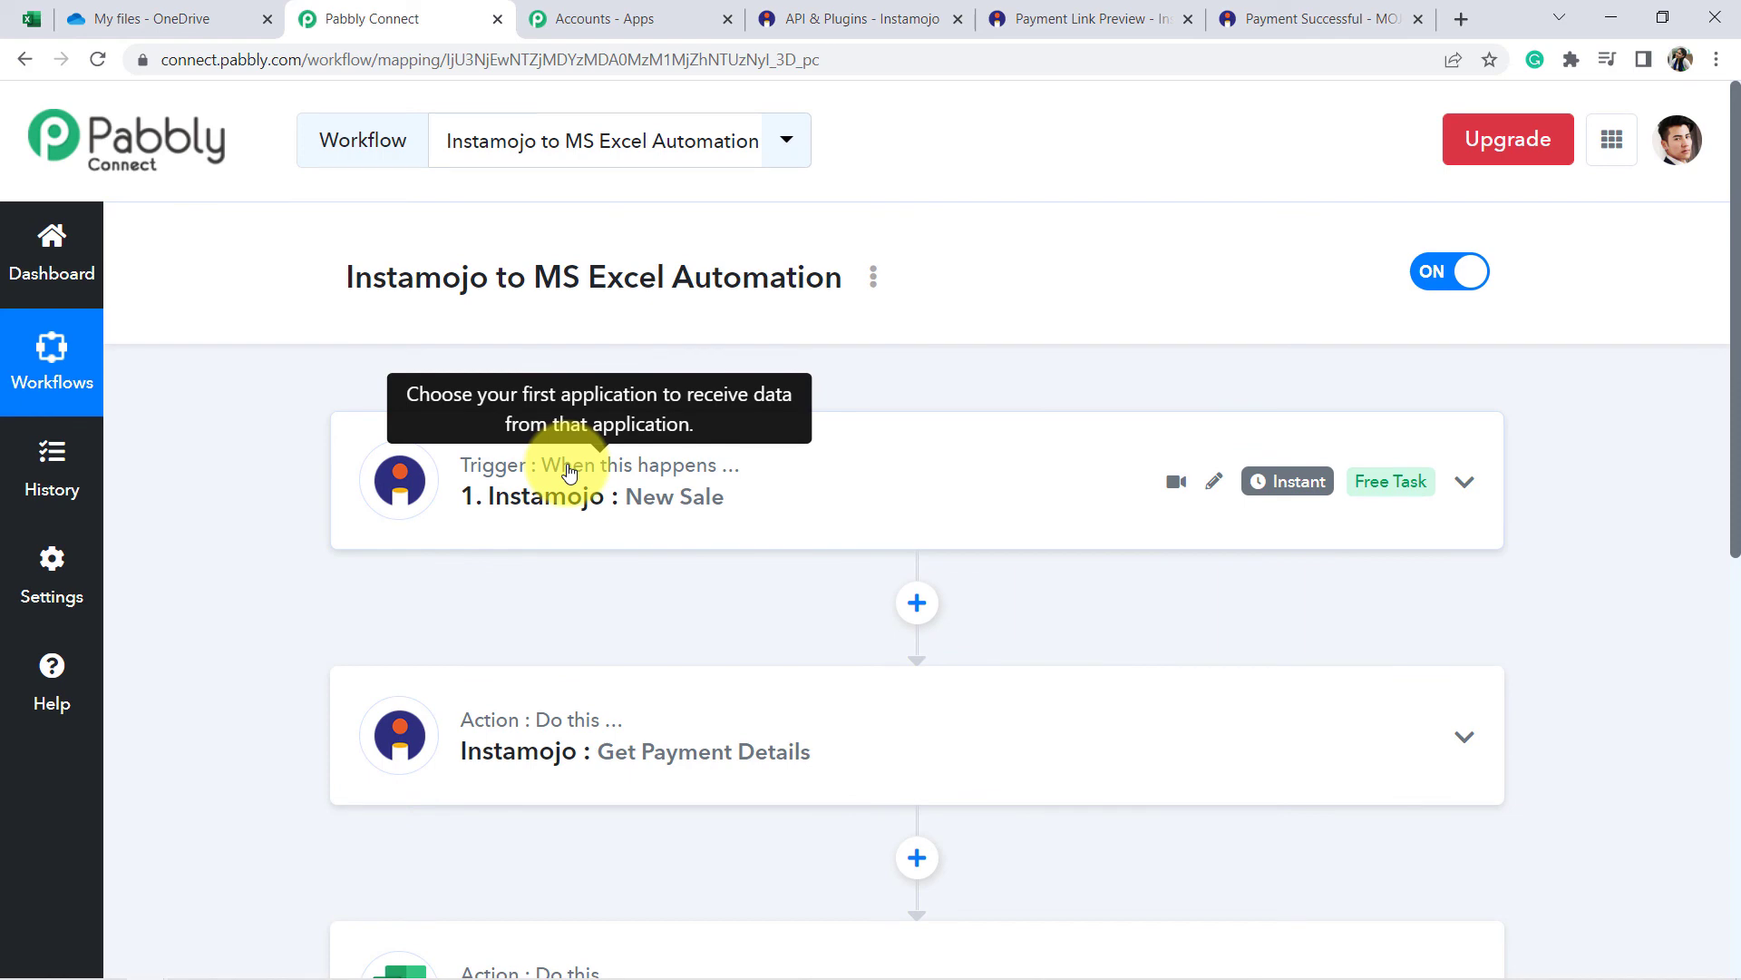
scroll(571, 472, "down", 3)
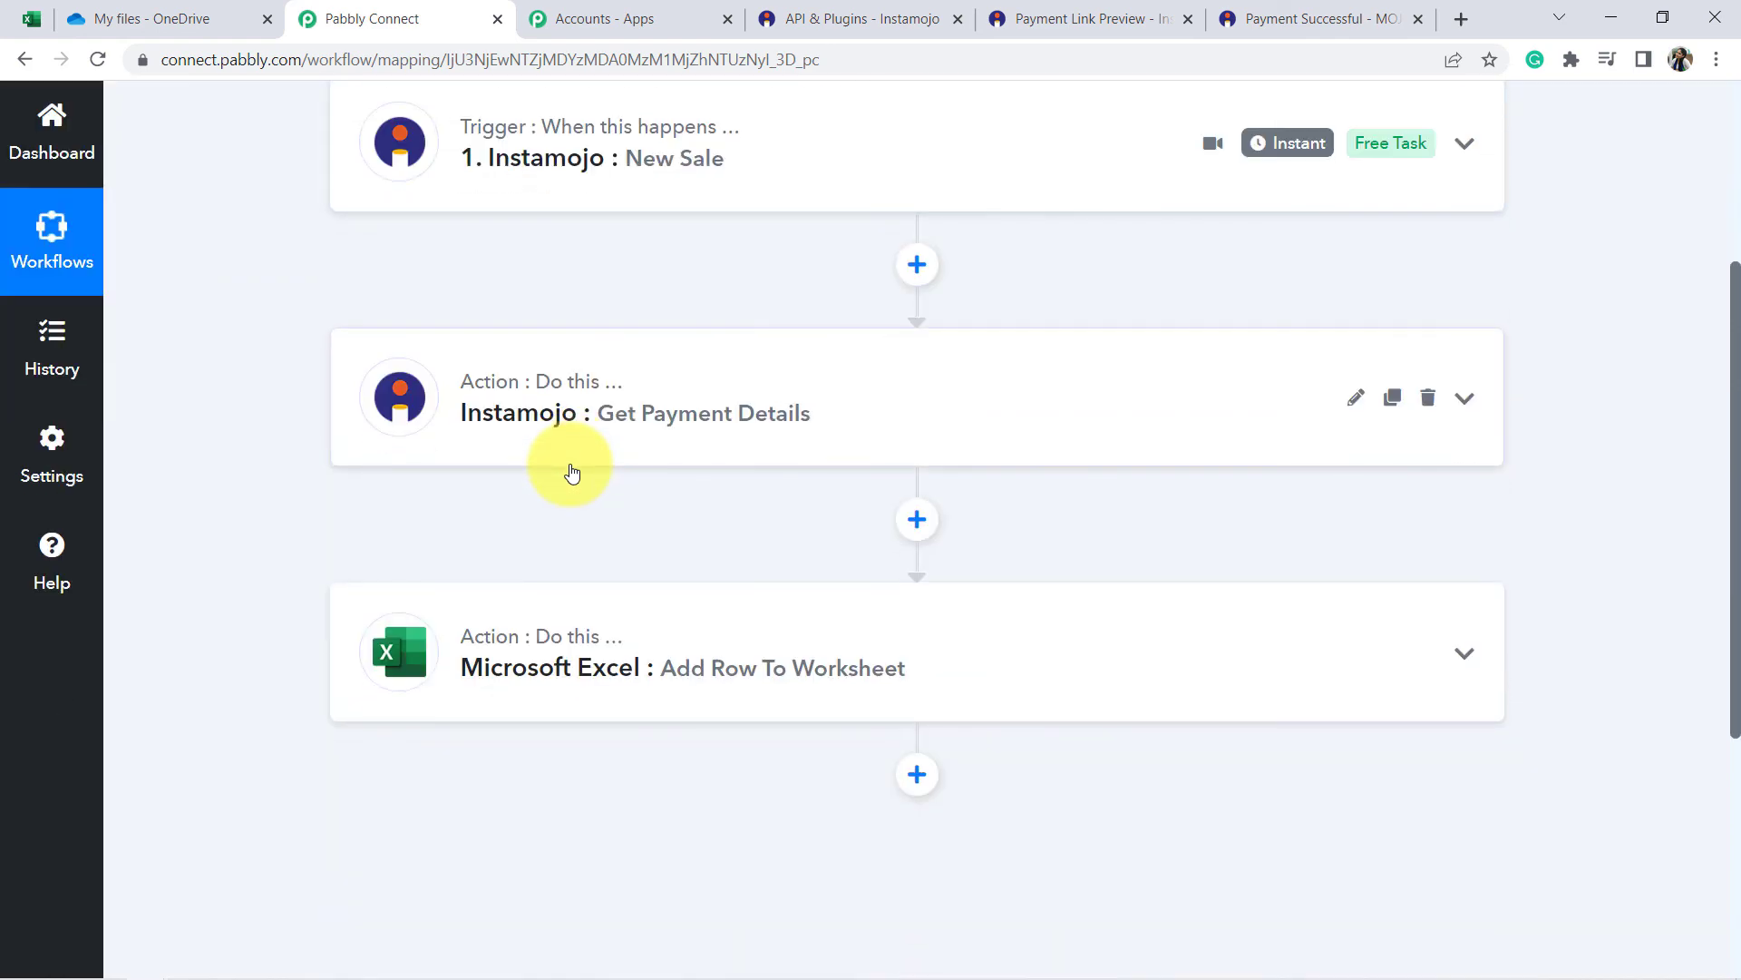
scroll(571, 472, "up", 1)
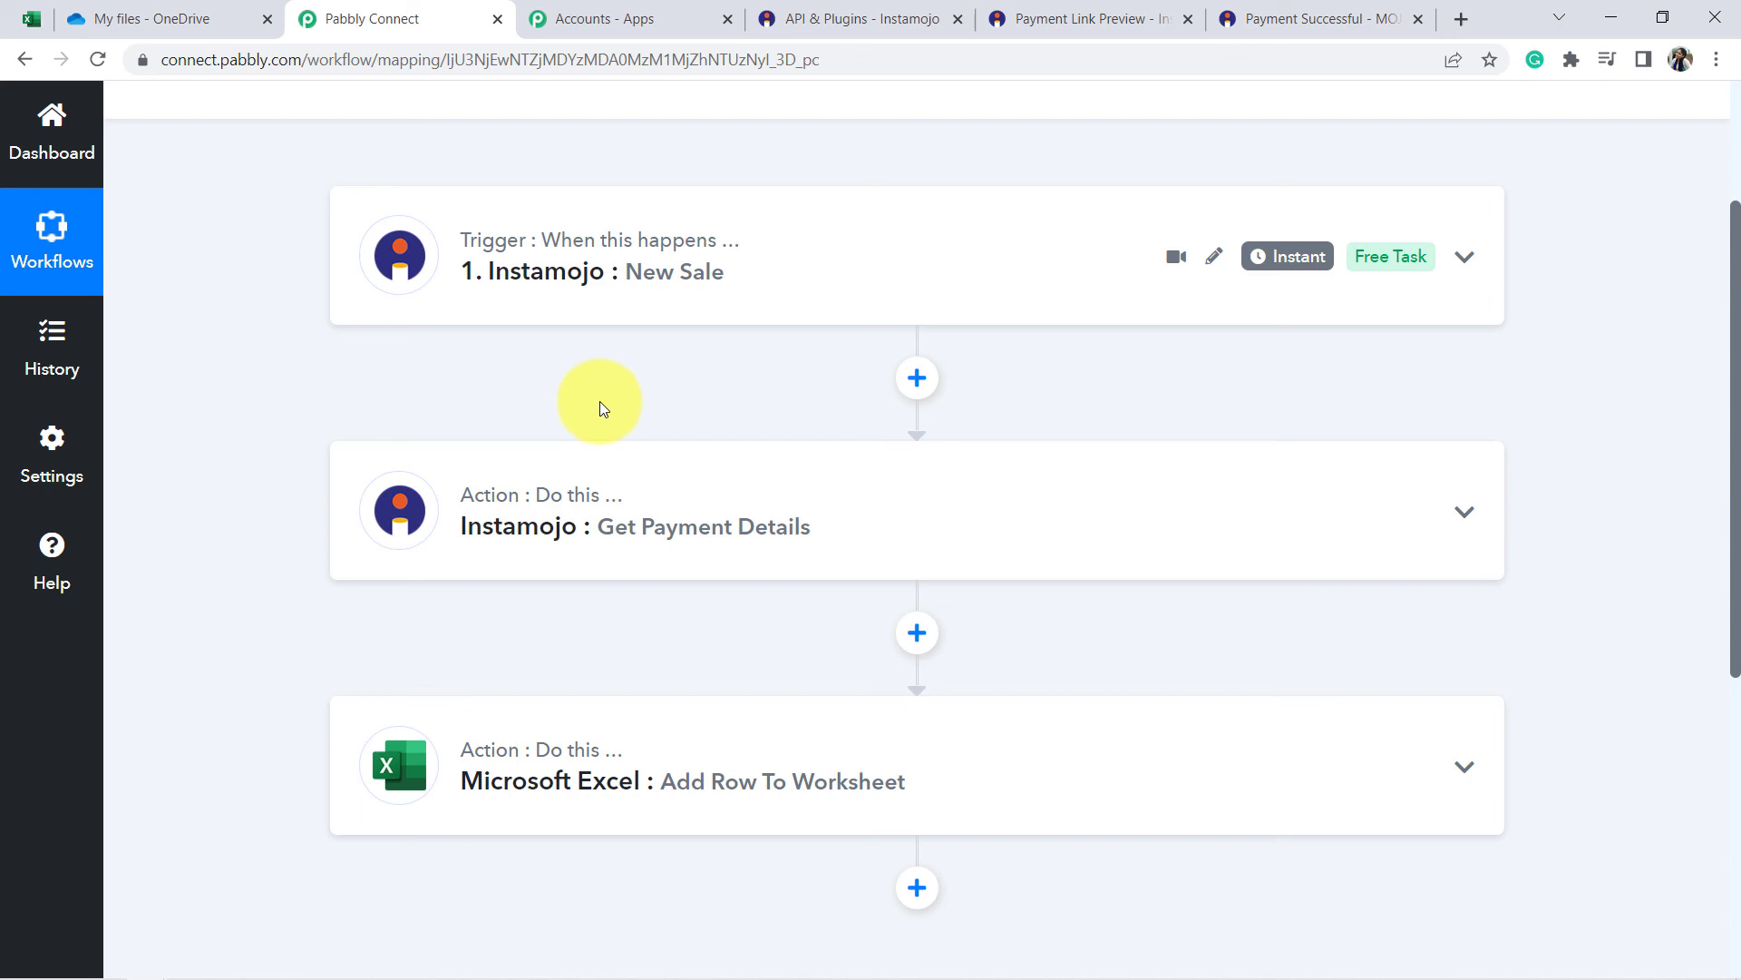
scroll(590, 421, "up", 3)
scroll(607, 445, "down", 4)
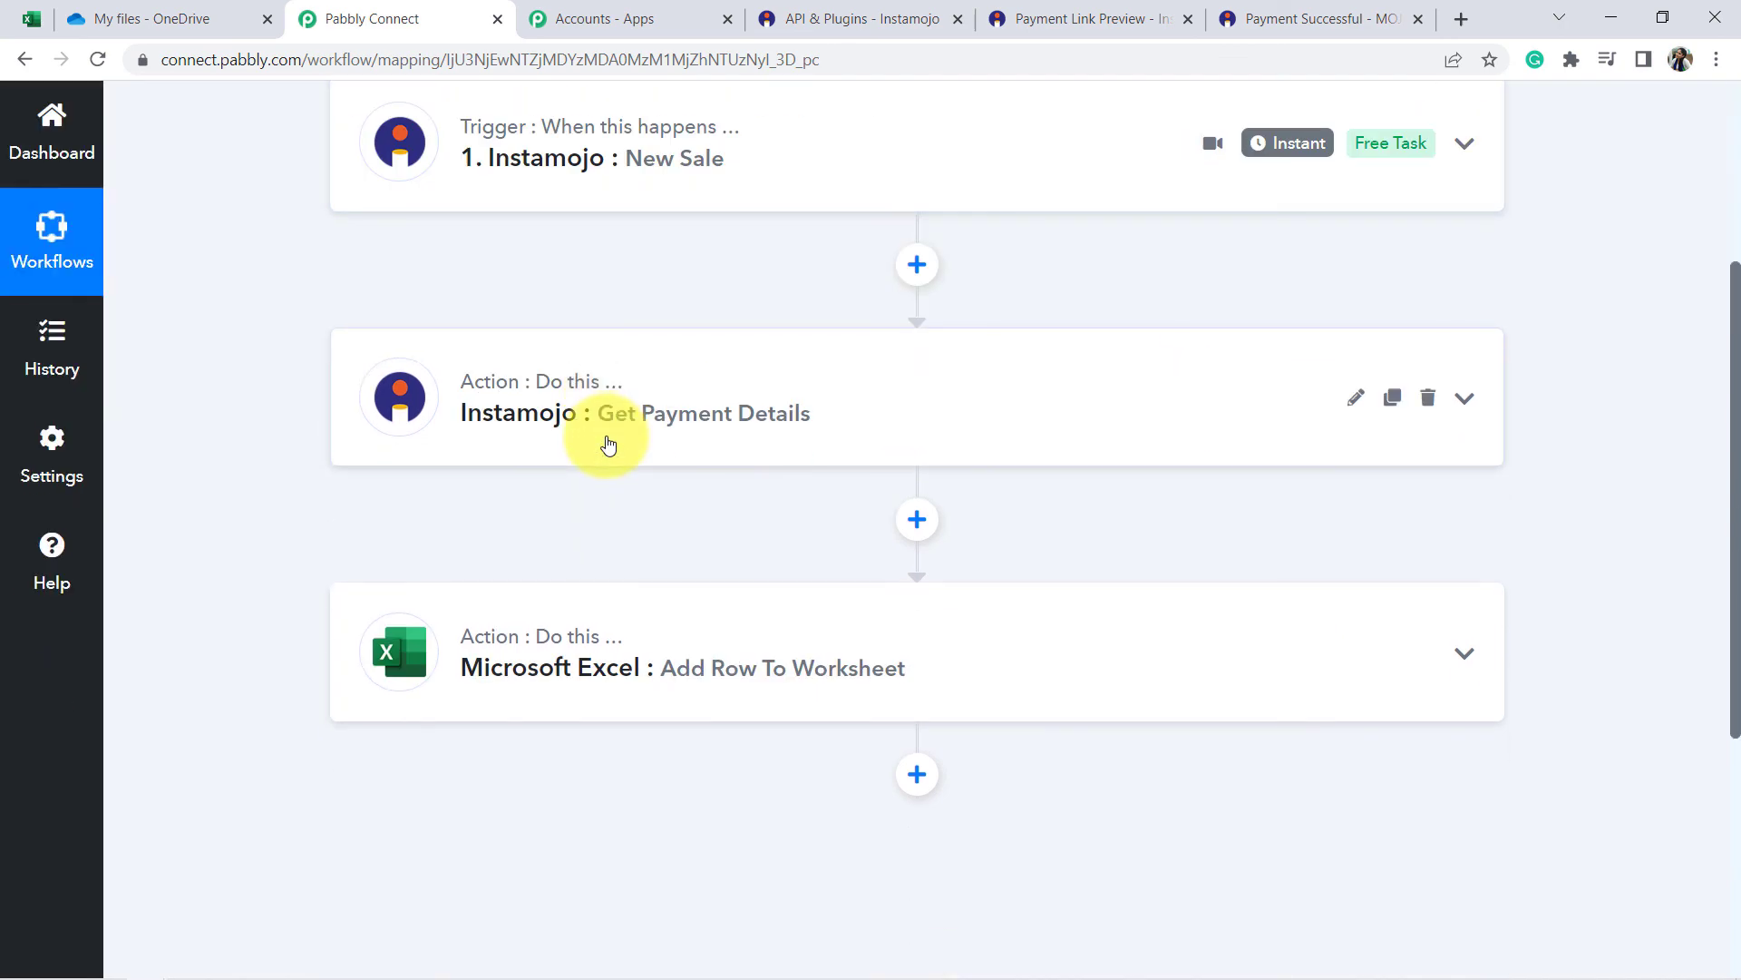
scroll(603, 440, "up", 4)
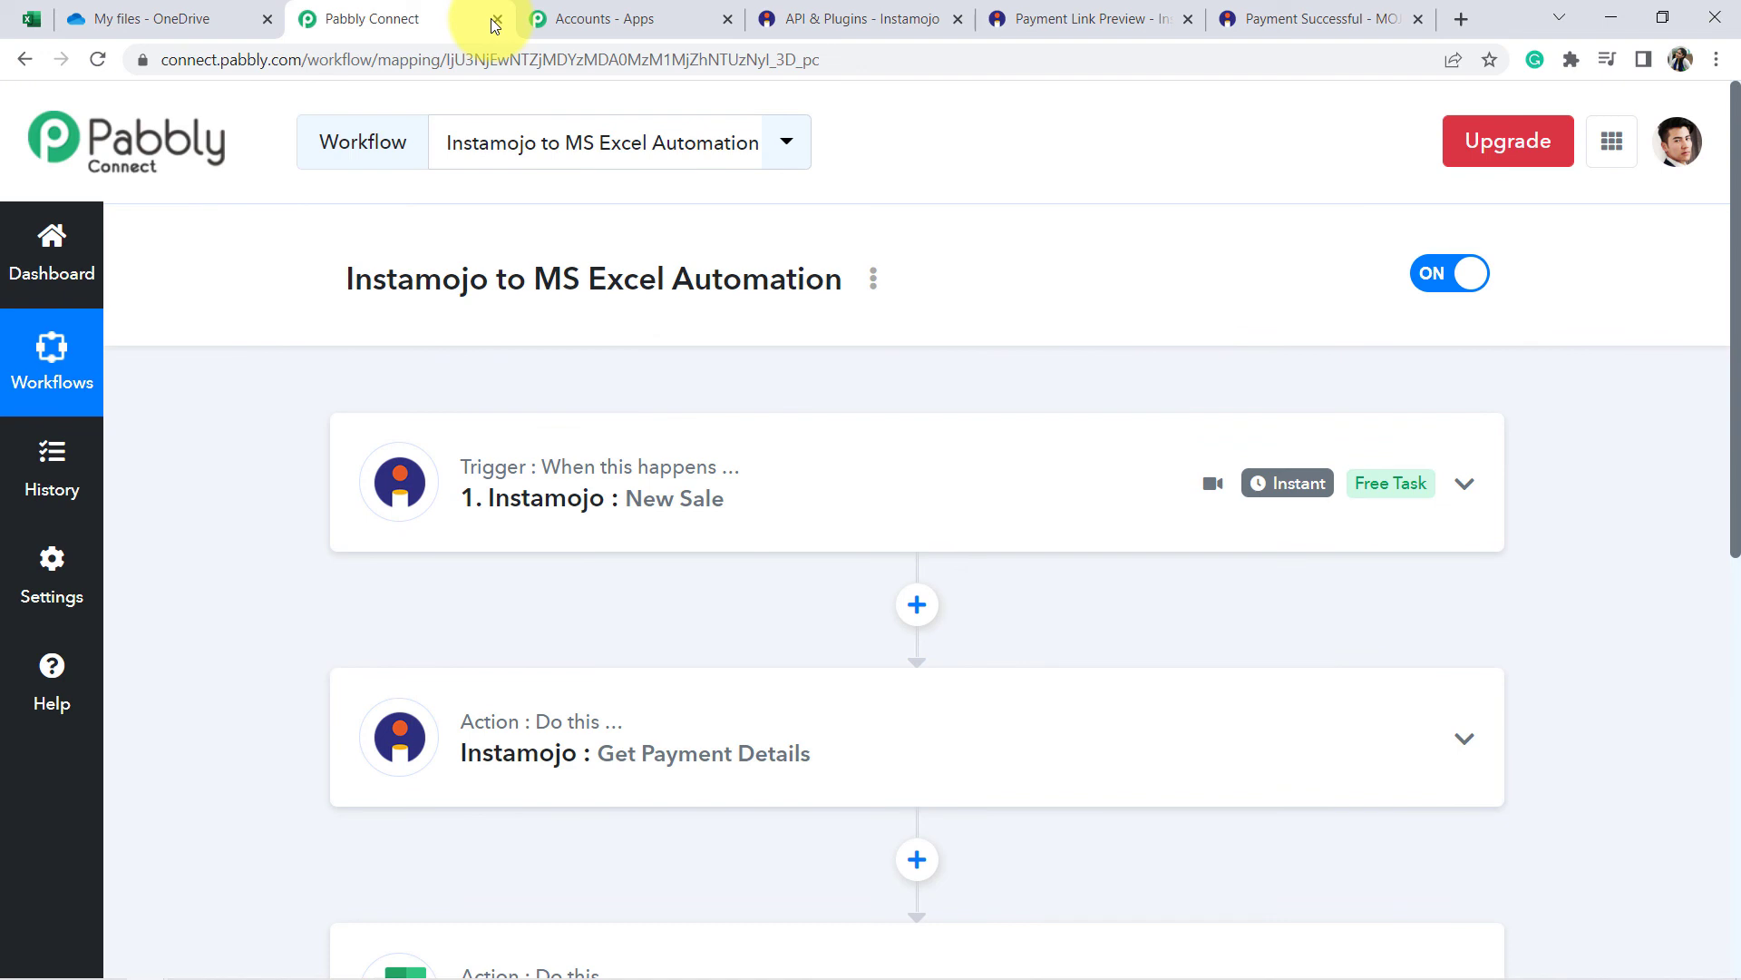
scroll(666, 391, "down", 1)
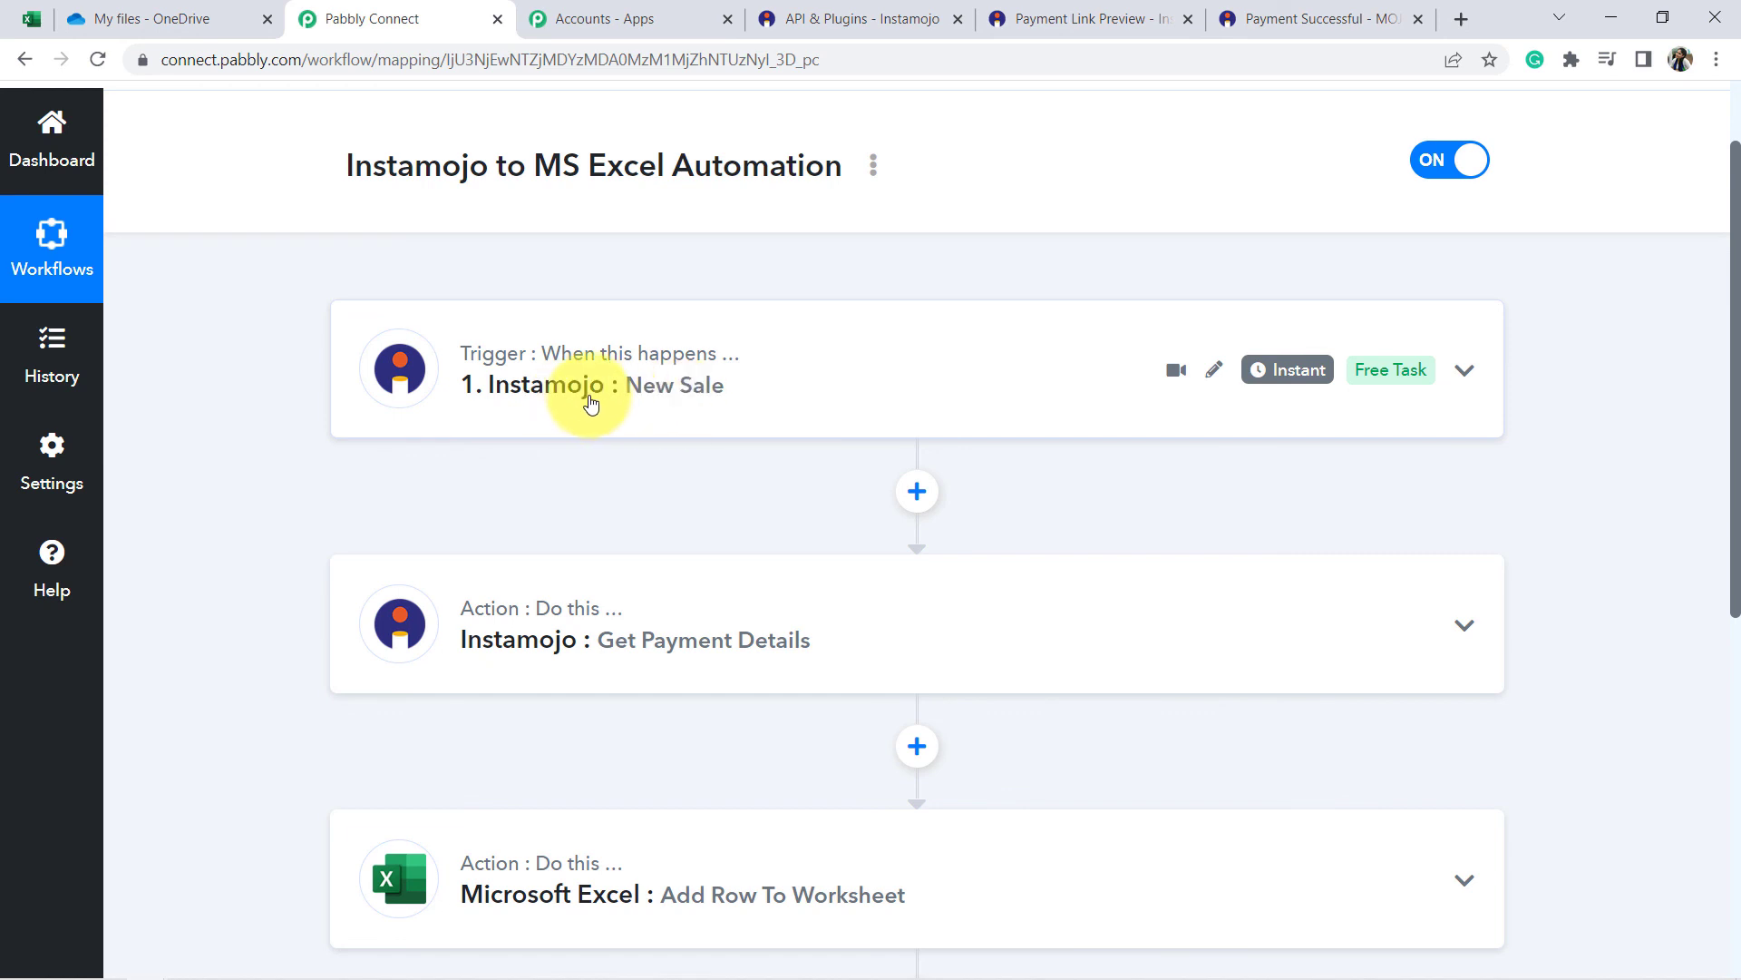
scroll(591, 402, "down", 4)
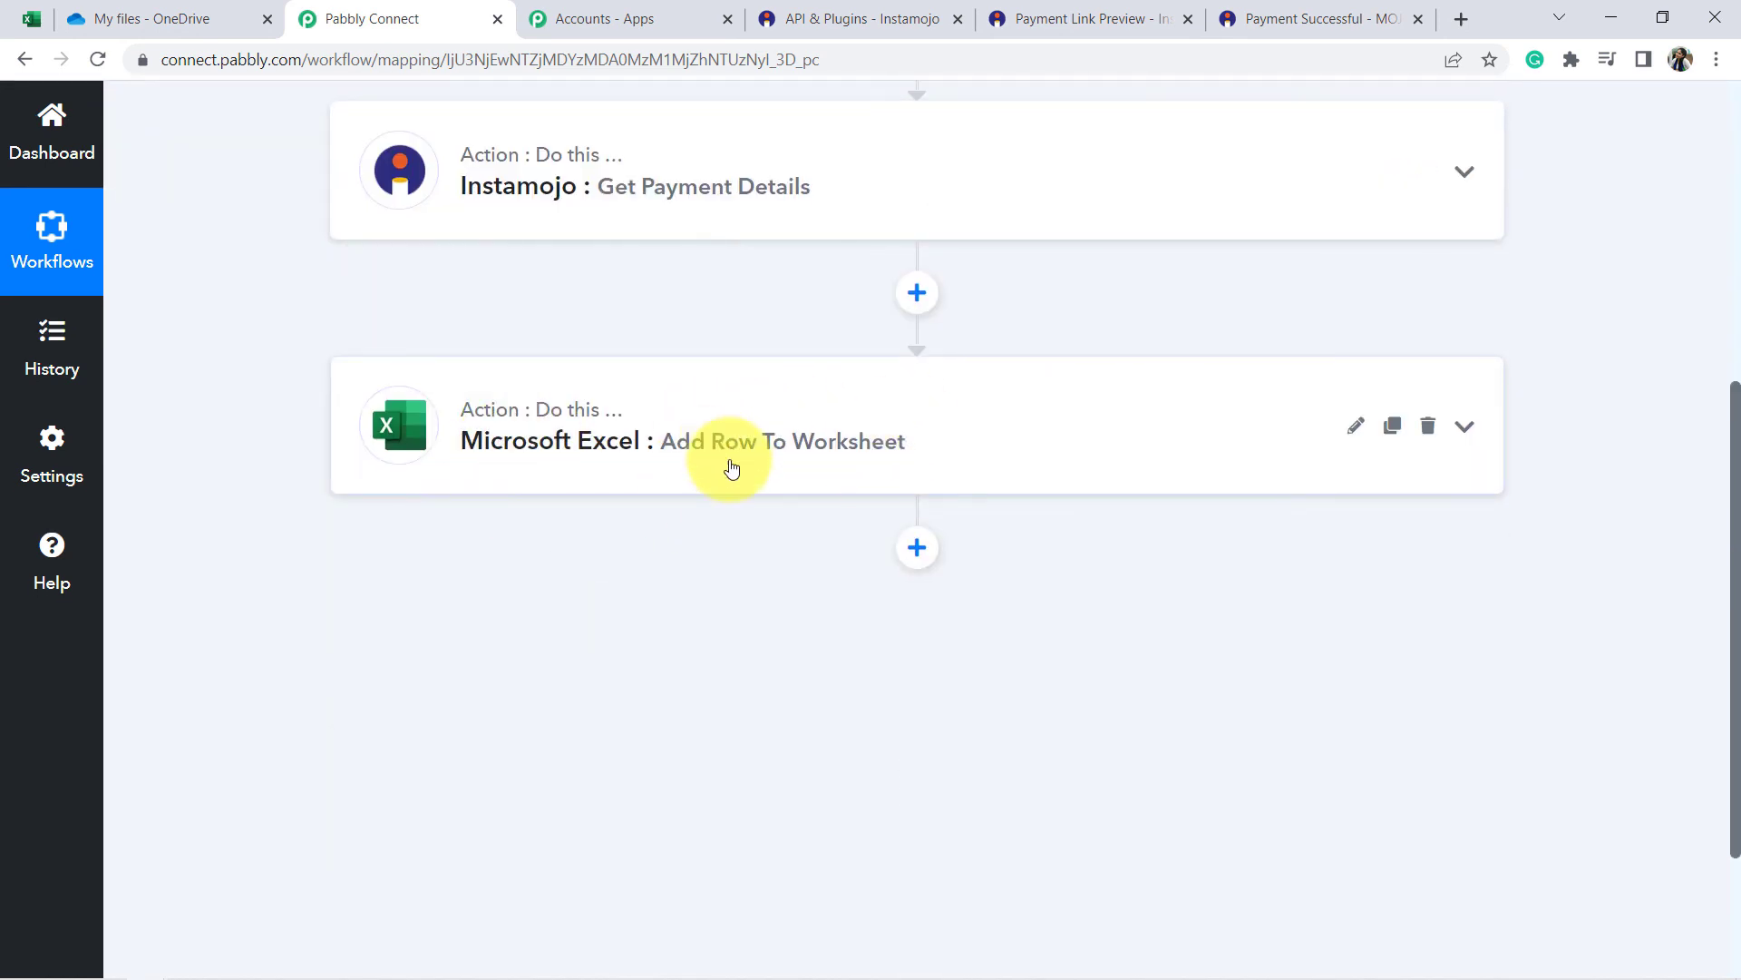